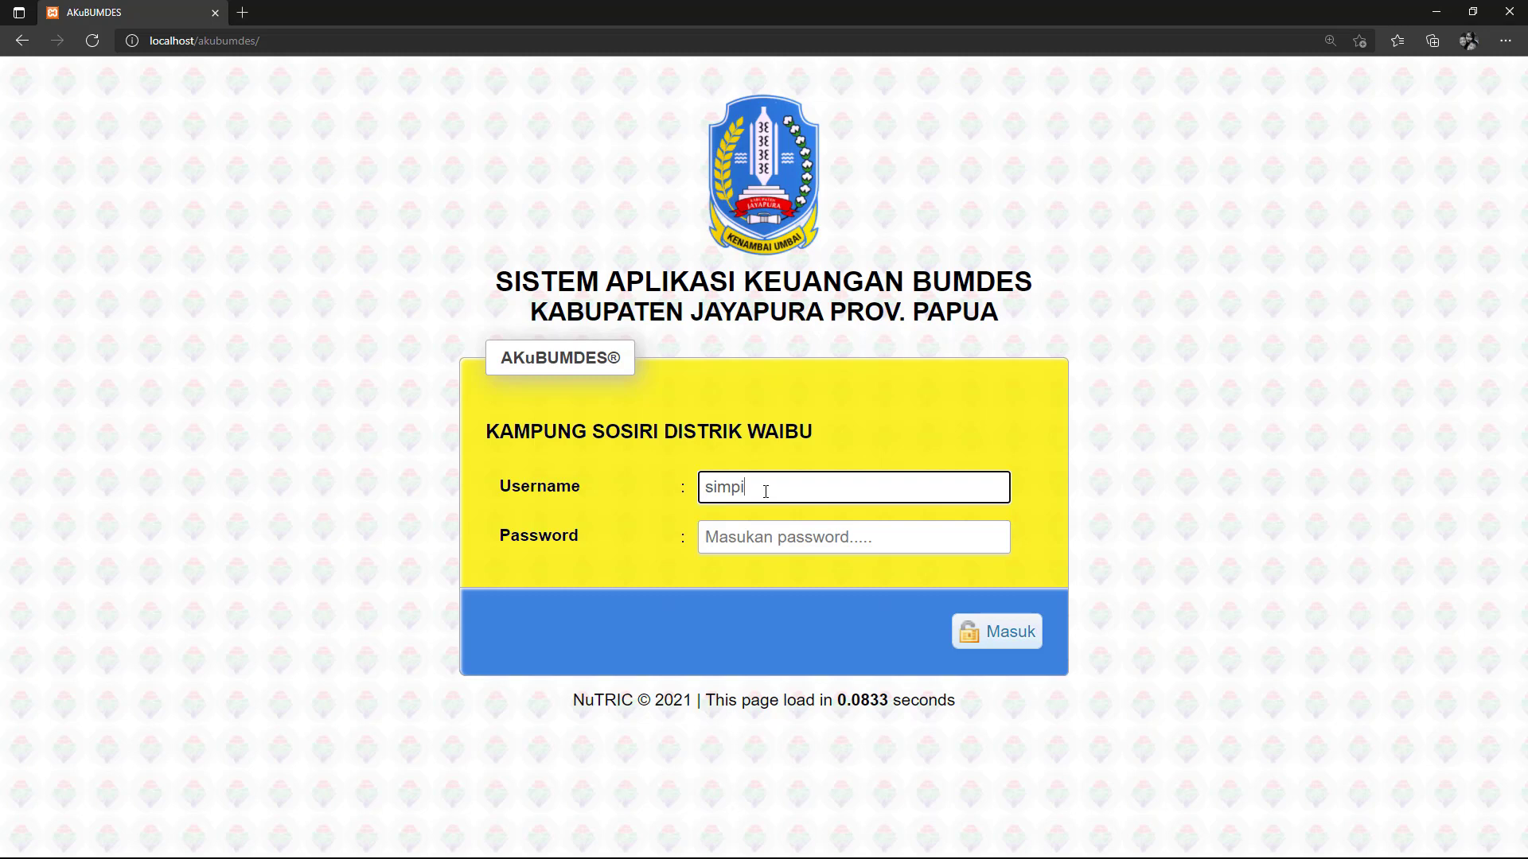
# Log in as the unit manager by correcting the username and entering the account password.
pyautogui.press('BackSpace')
pyautogui.press('BackSpace')
pyautogui.press('BackSpace')
pyautogui.press('BackSpace')
pyautogui.write('simpin')
pyautogui.click(750, 535)
pyautogui.write('1234')
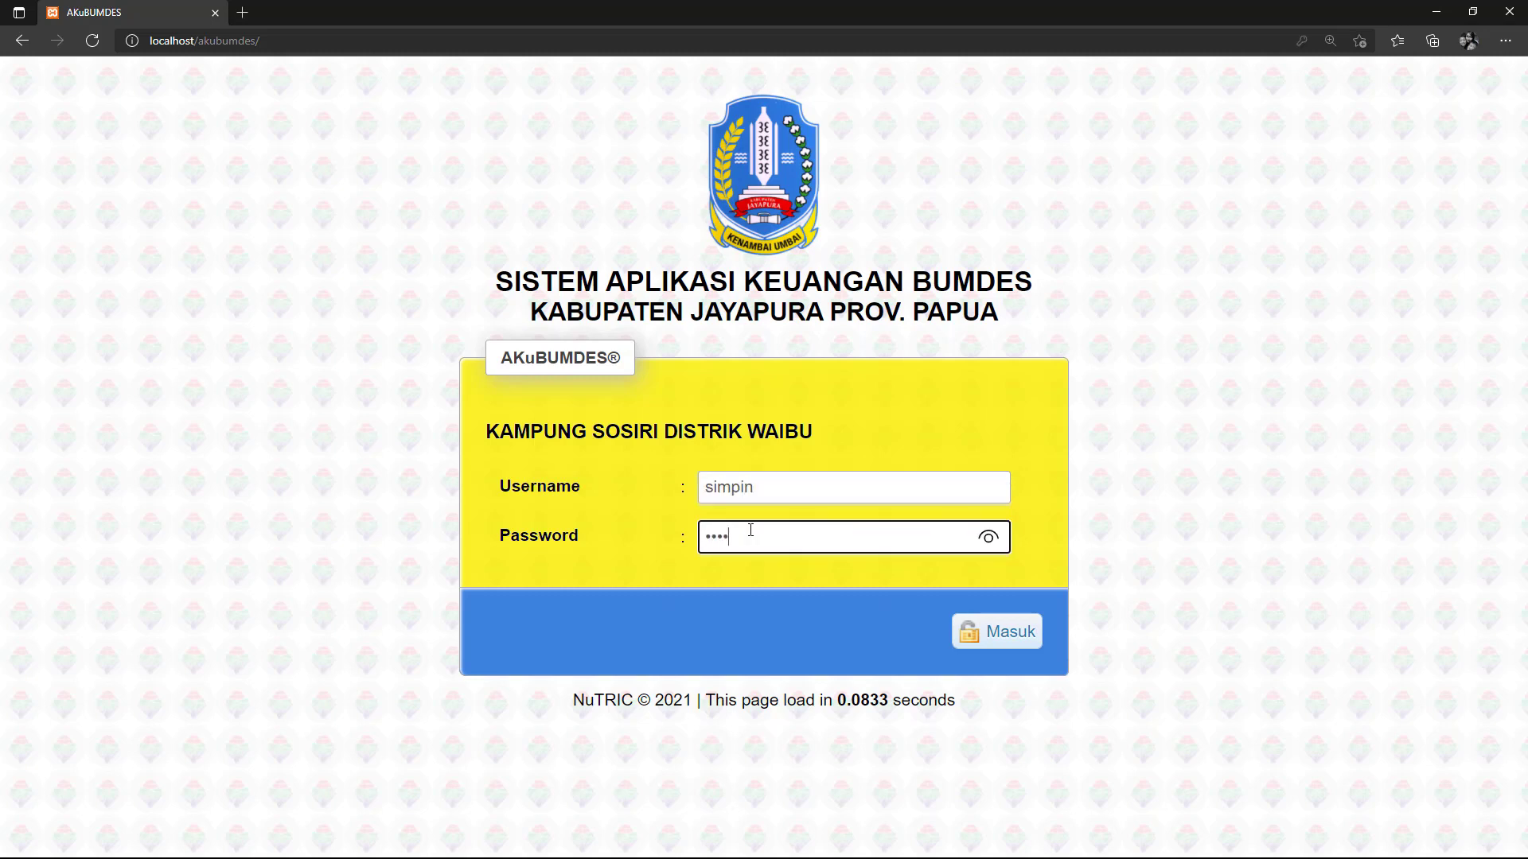
pyautogui.press('Return')
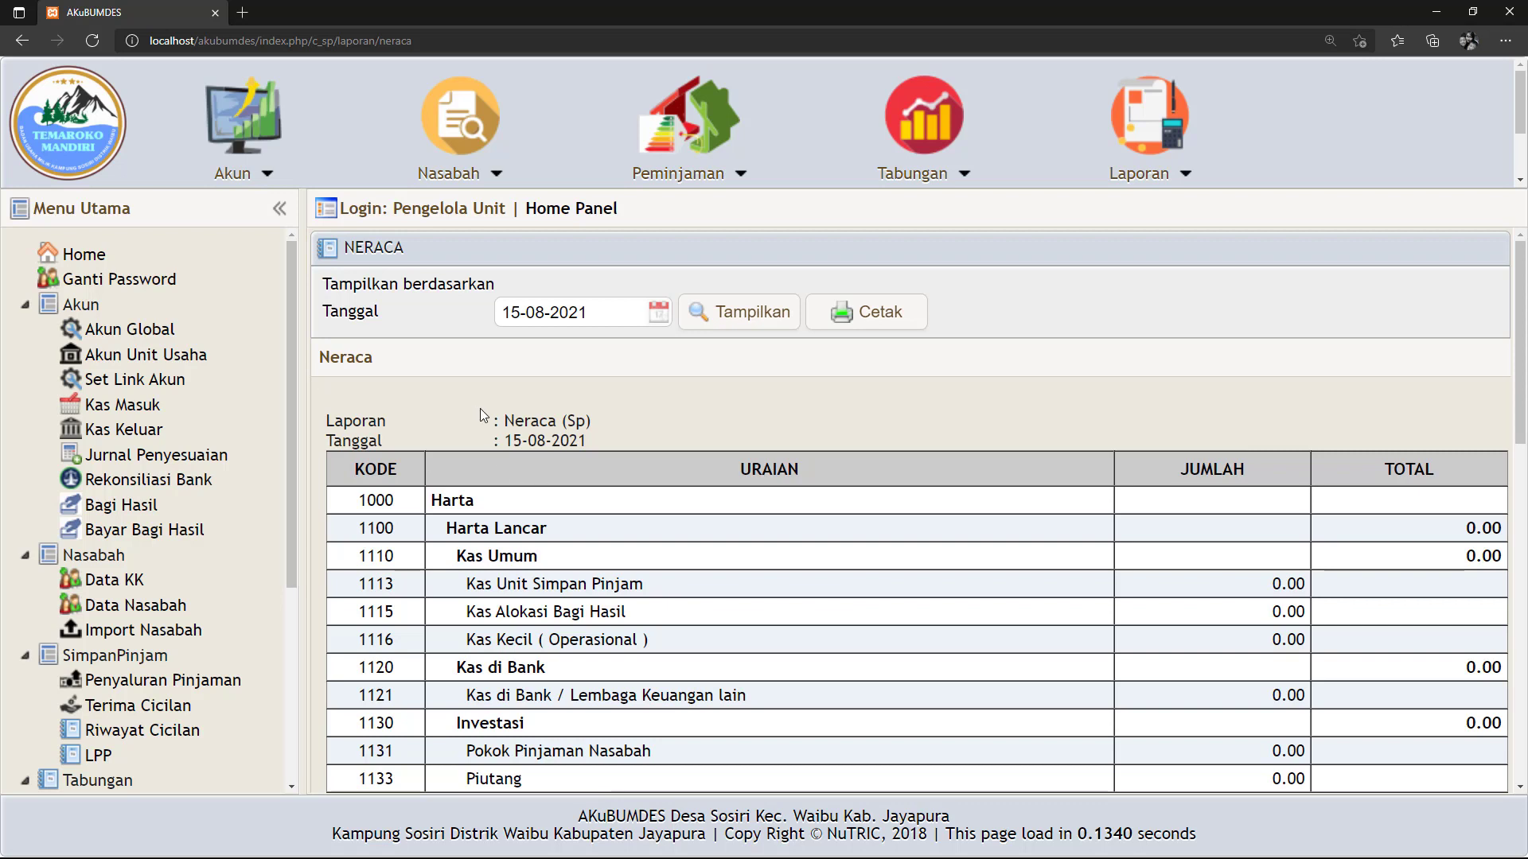
# Scroll through the Neraca table to confirm every balance is 0.00, then go to Kas Masuk.
pyautogui.scroll(-2, 480, 408)
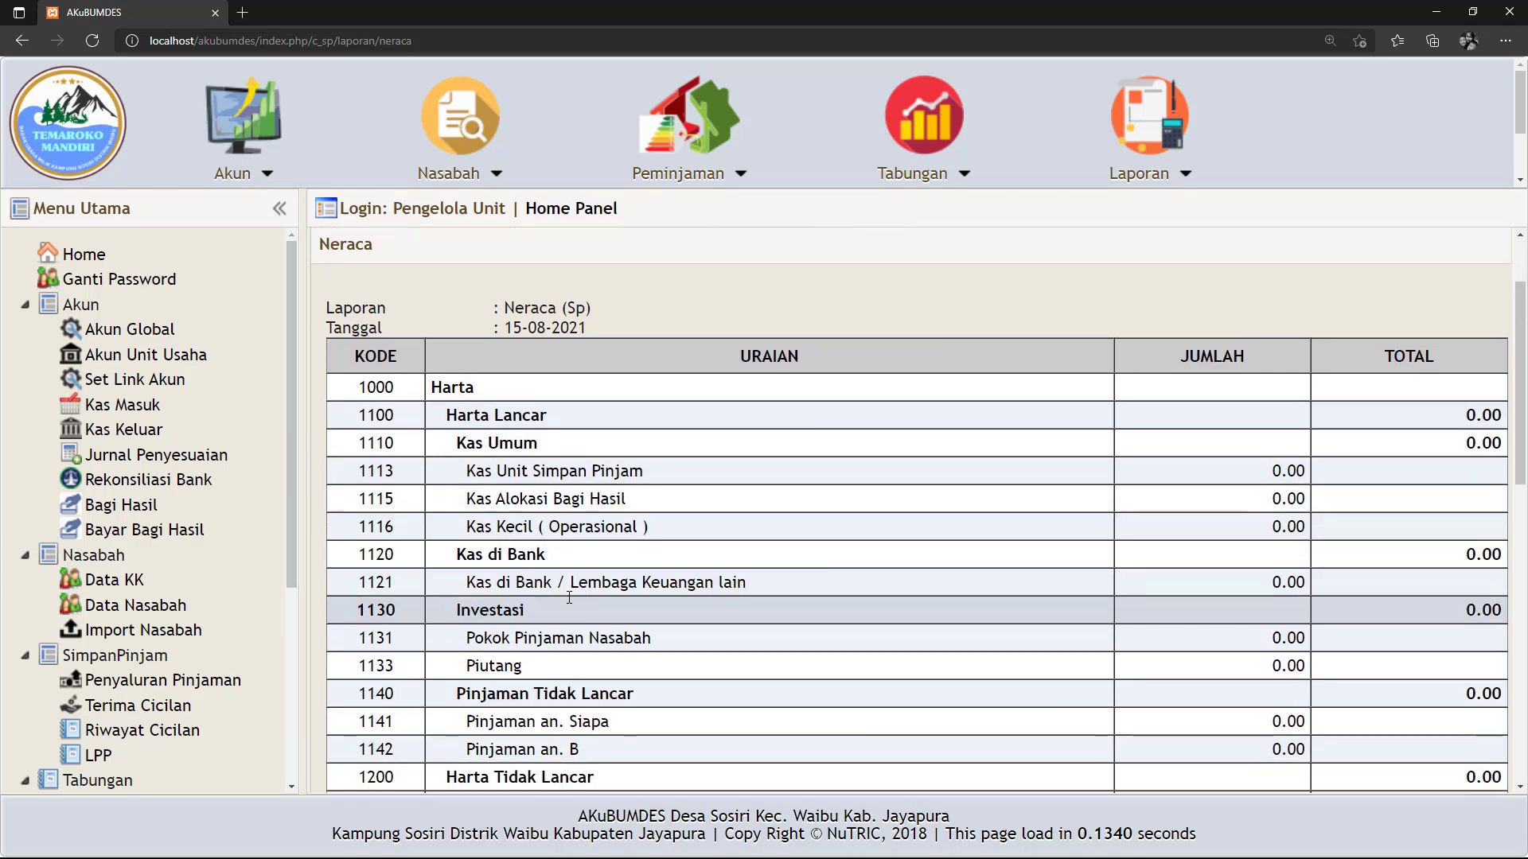
pyautogui.scroll(-2, 569, 597)
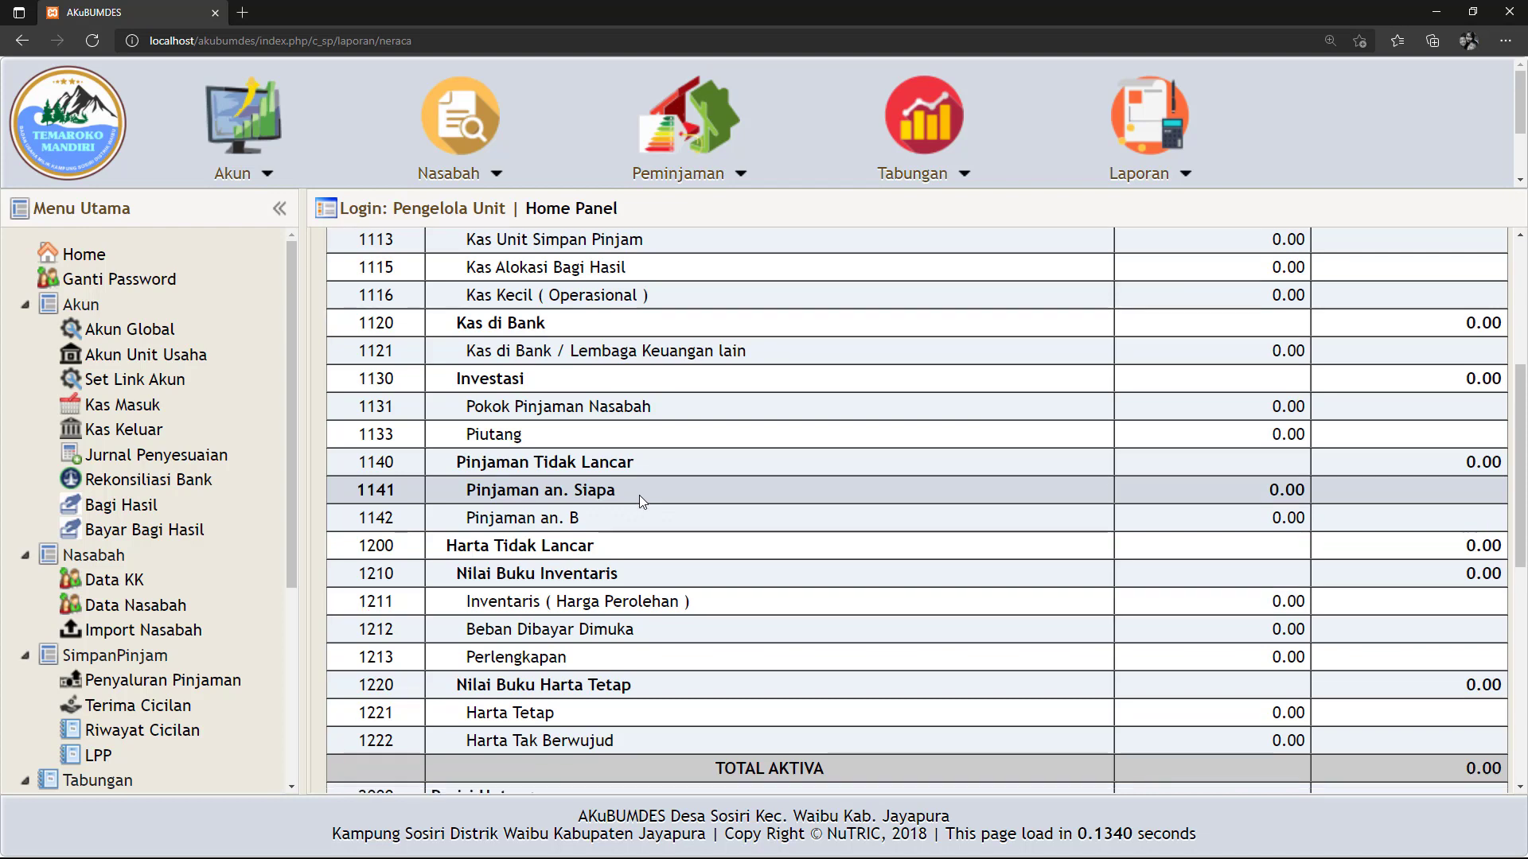
pyautogui.scroll(-4, 638, 495)
pyautogui.scroll(-2, 638, 494)
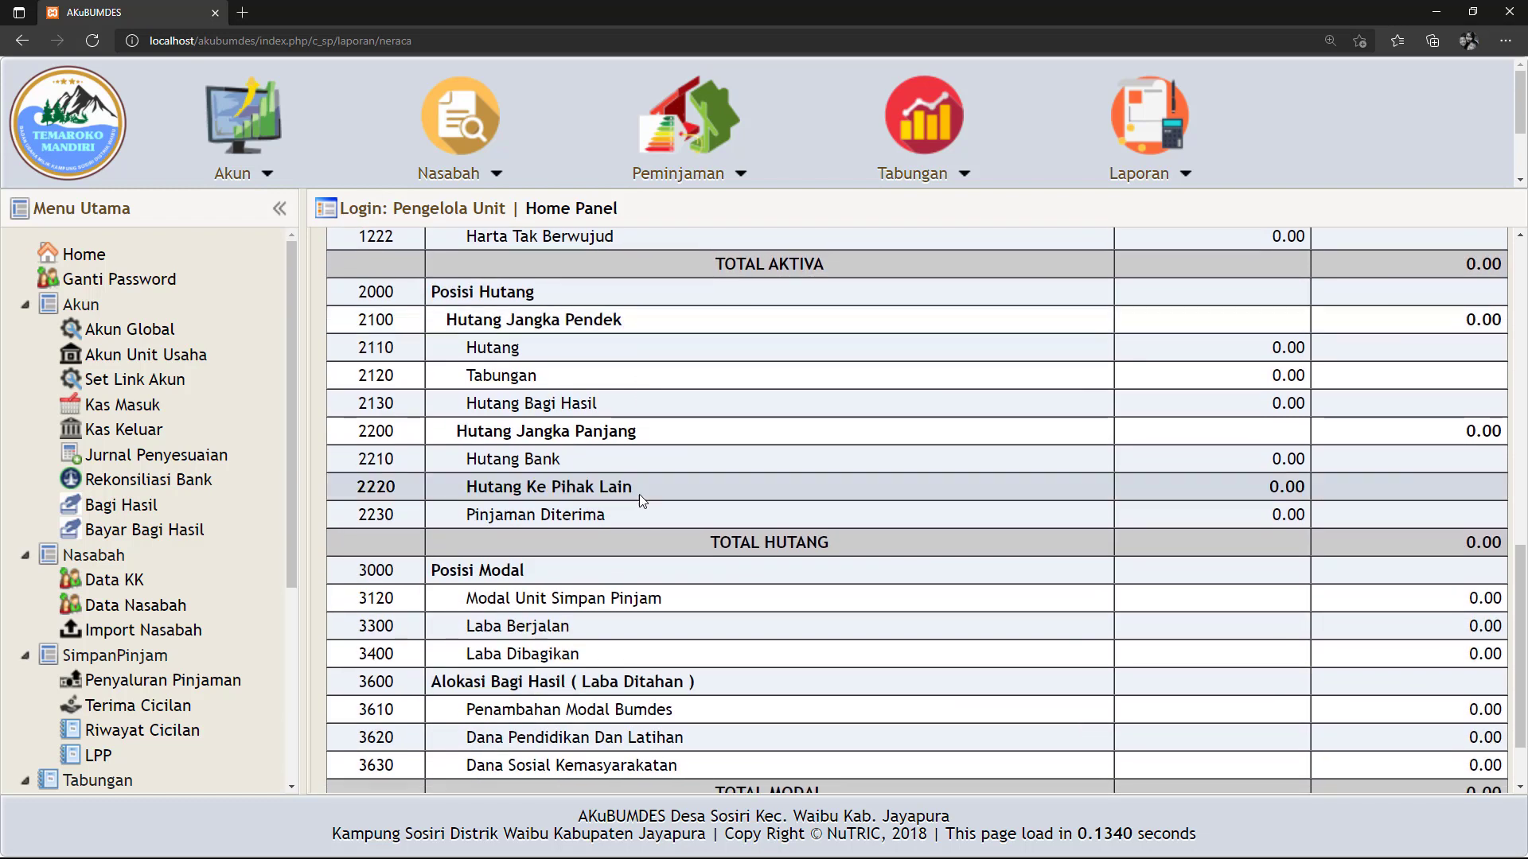
pyautogui.scroll(6, 638, 494)
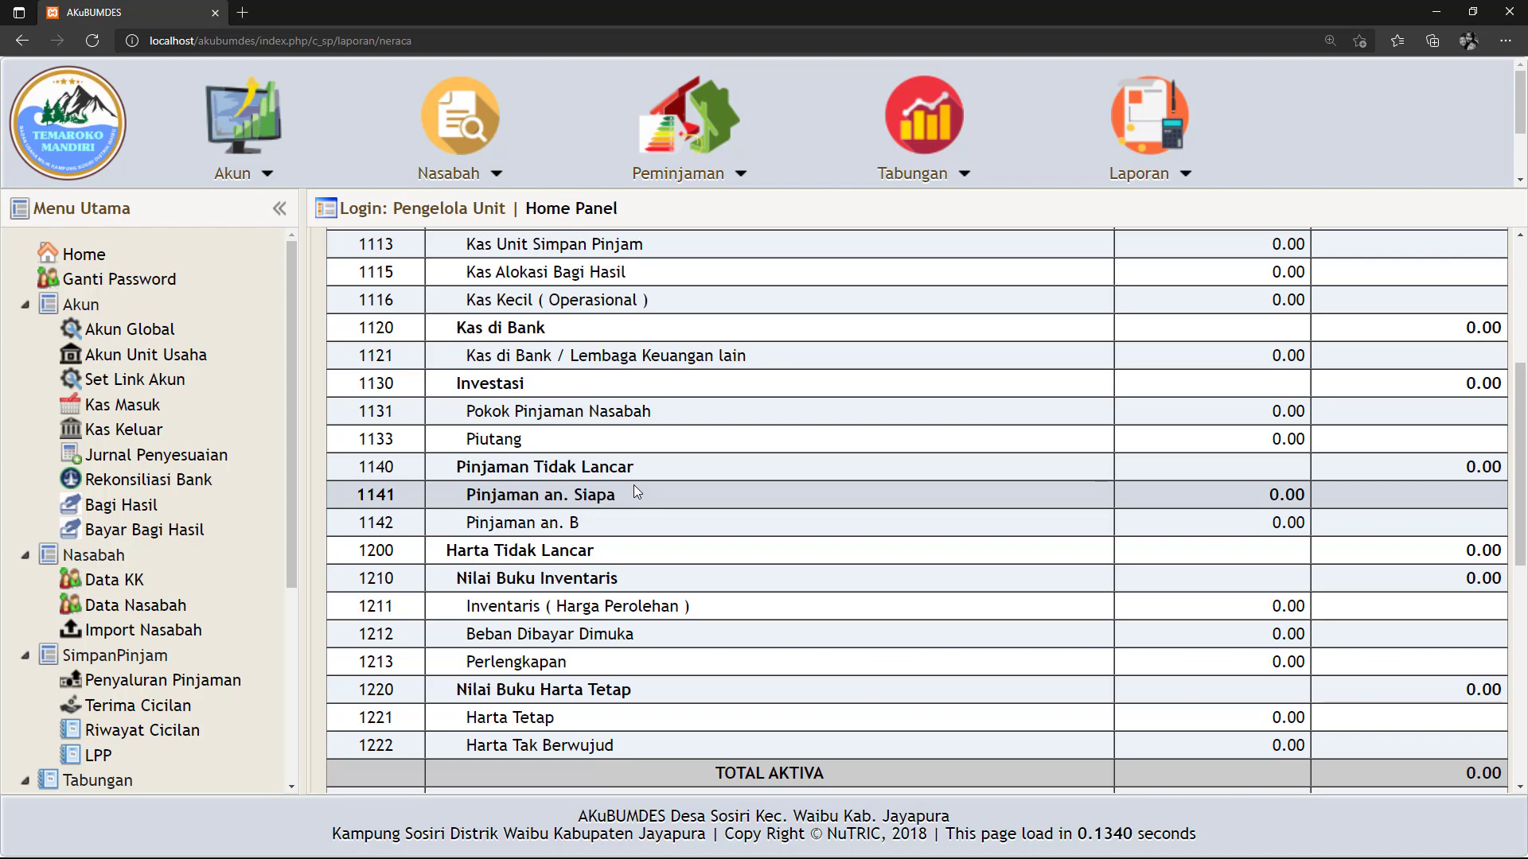
pyautogui.scroll(3, 634, 485)
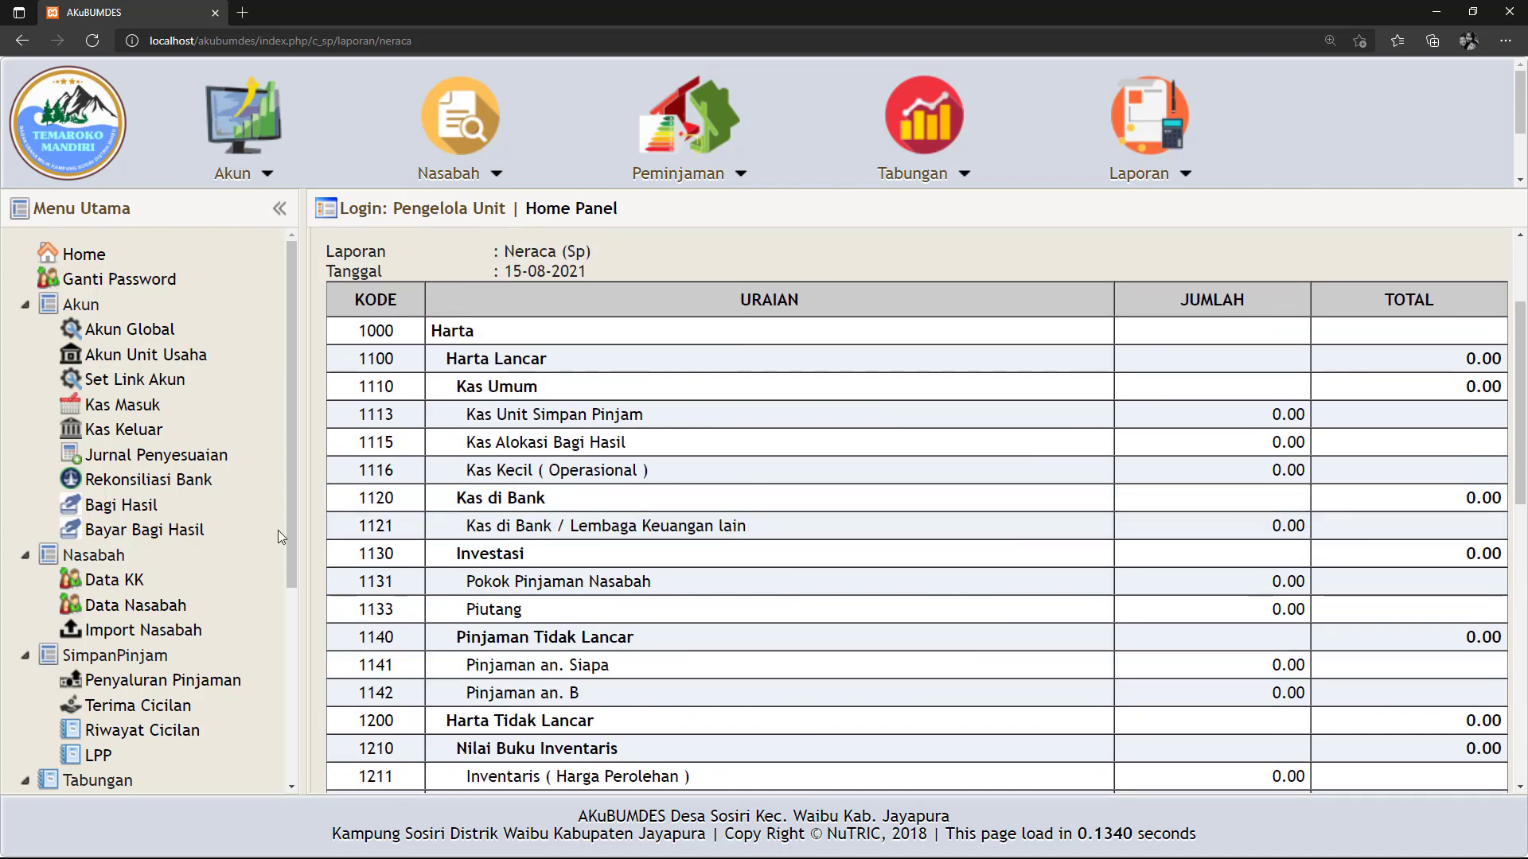
pyautogui.click(134, 413)
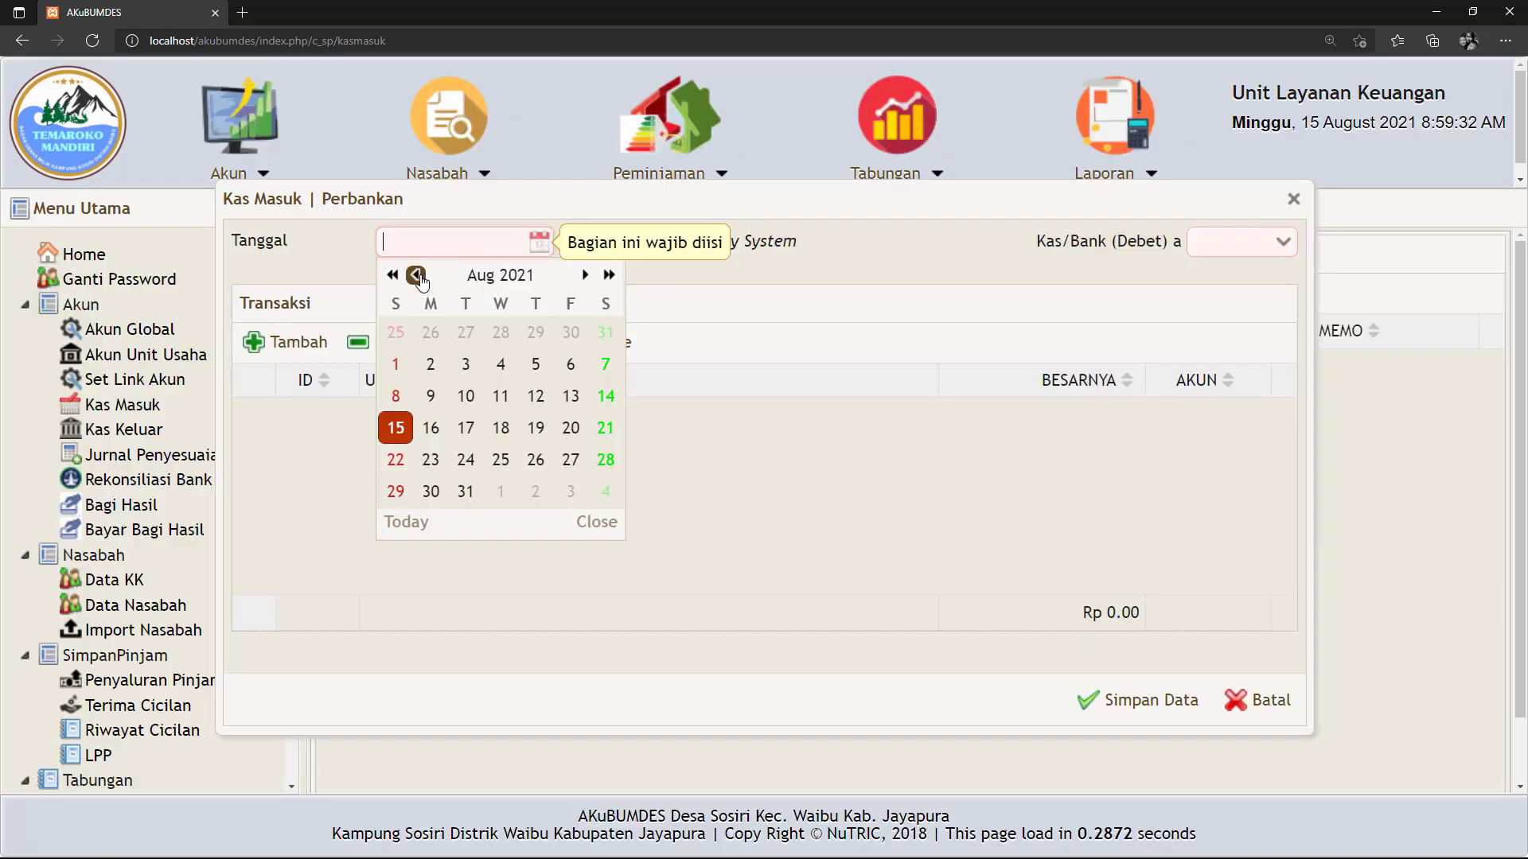
# Date the cash receipt 01-01-2021 and set cash/bank account 1113 as the debit.
pyautogui.click(416, 276)
pyautogui.click(416, 276)
pyautogui.click(416, 275)
pyautogui.click(416, 275)
pyautogui.click(416, 276)
pyautogui.click(417, 275)
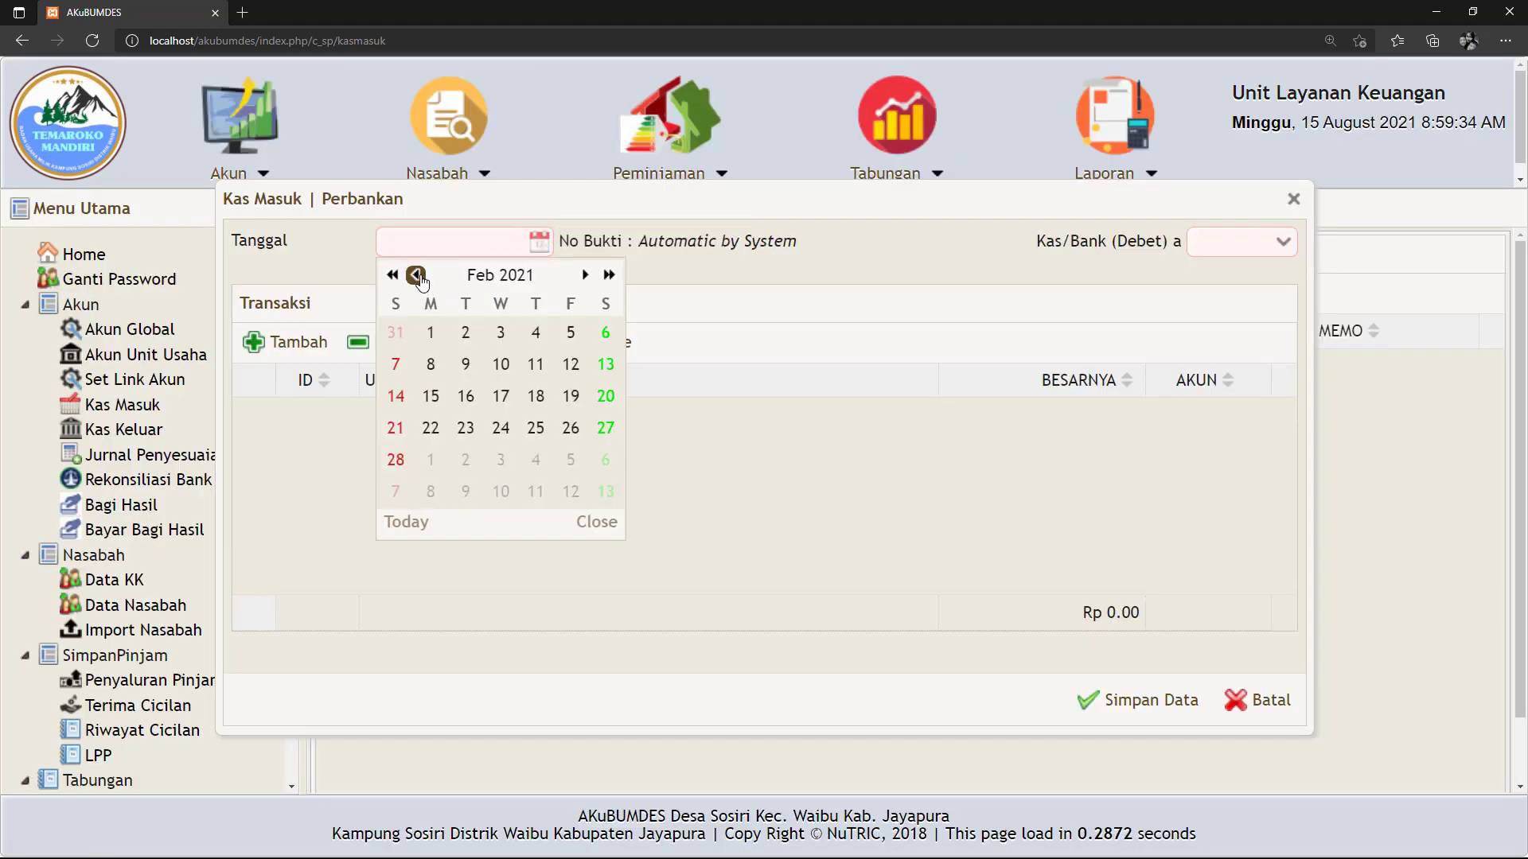
pyautogui.click(416, 275)
pyautogui.click(571, 336)
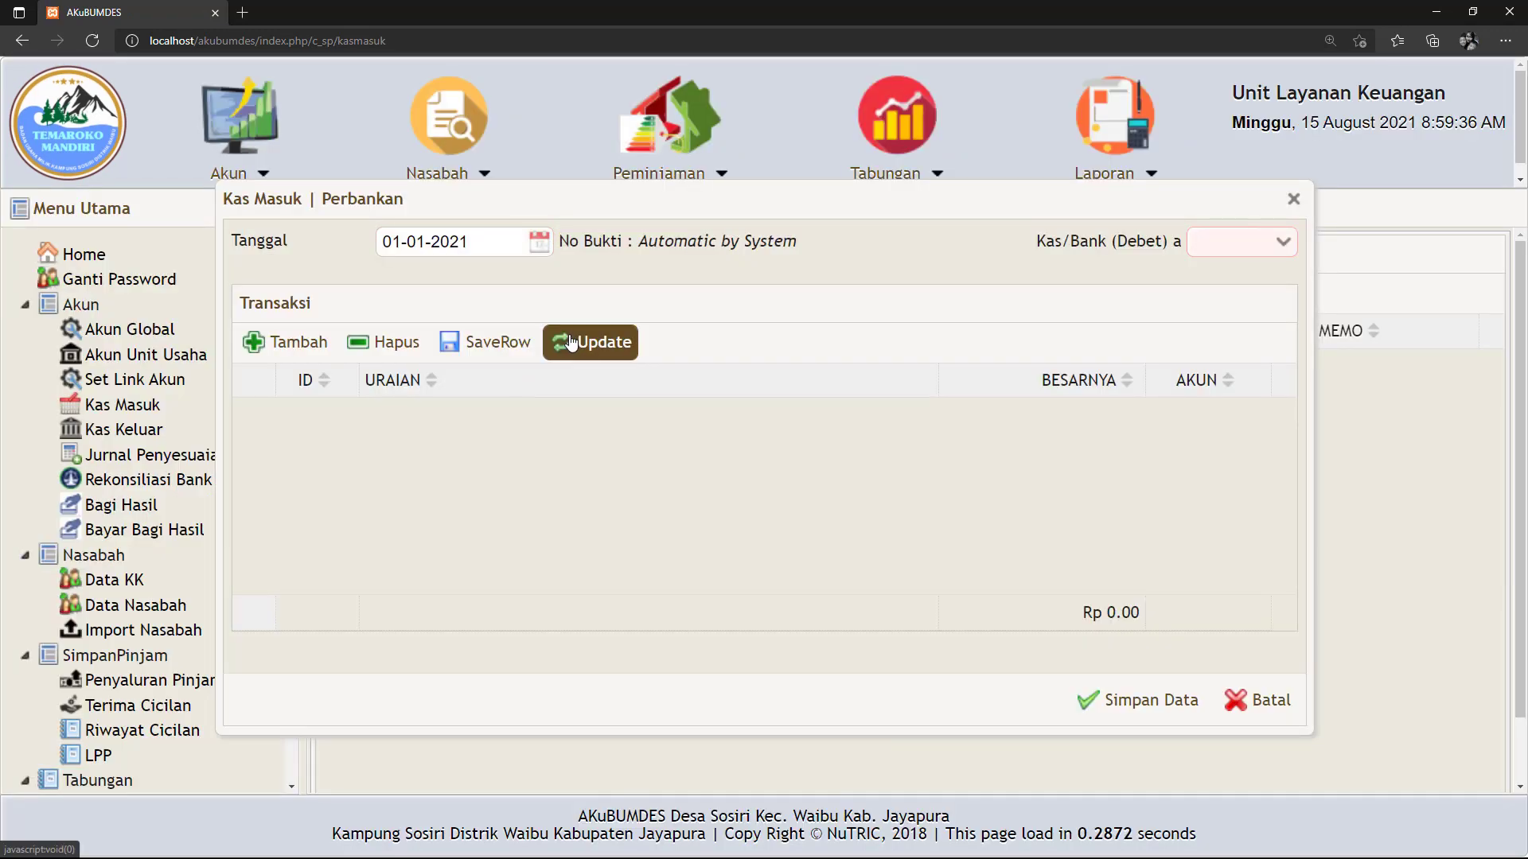
pyautogui.click(1283, 246)
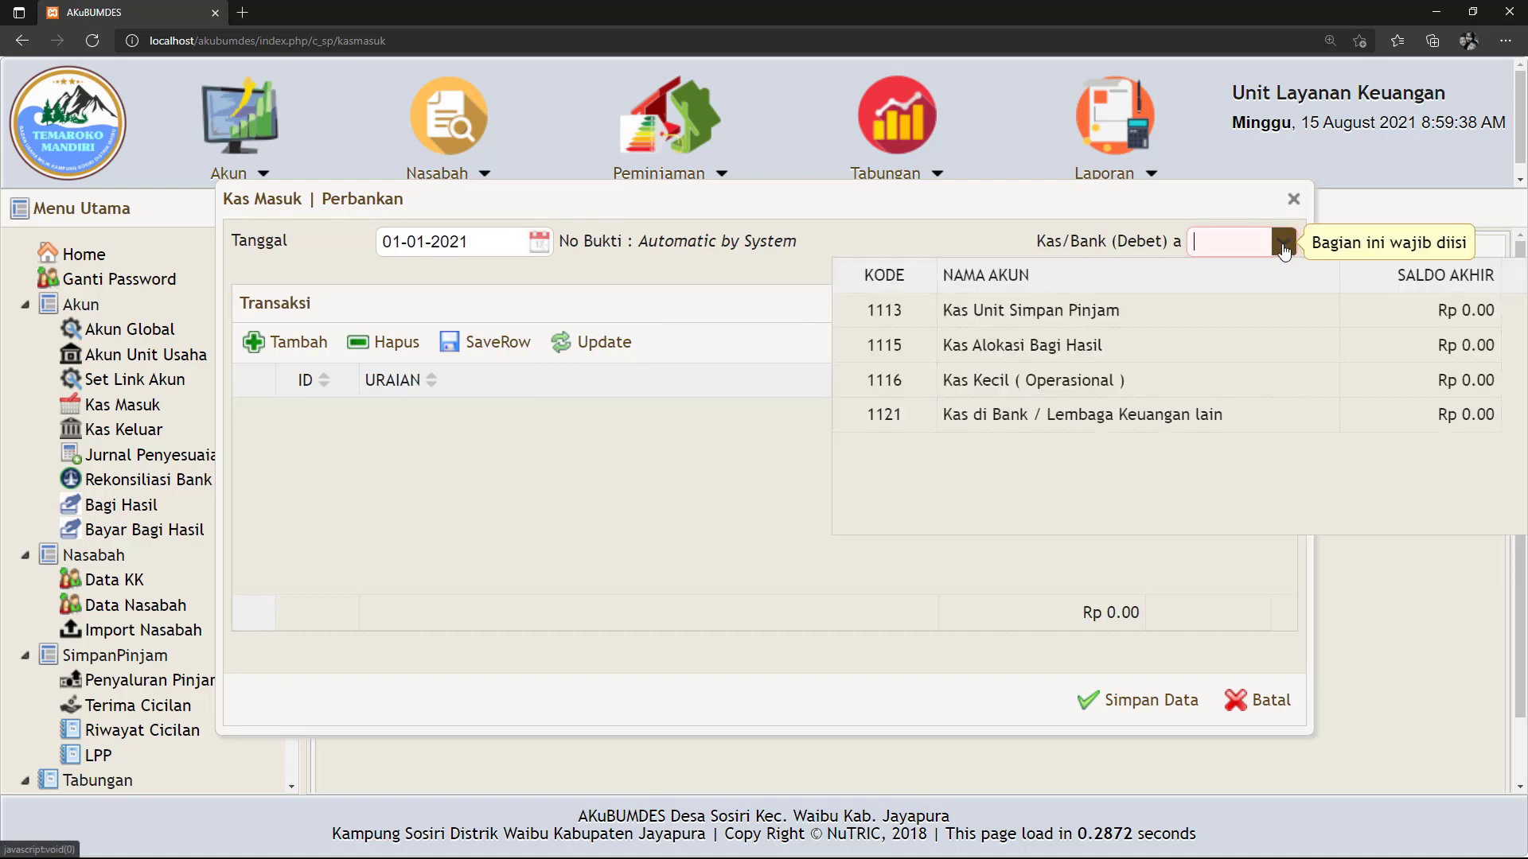
pyautogui.click(1071, 309)
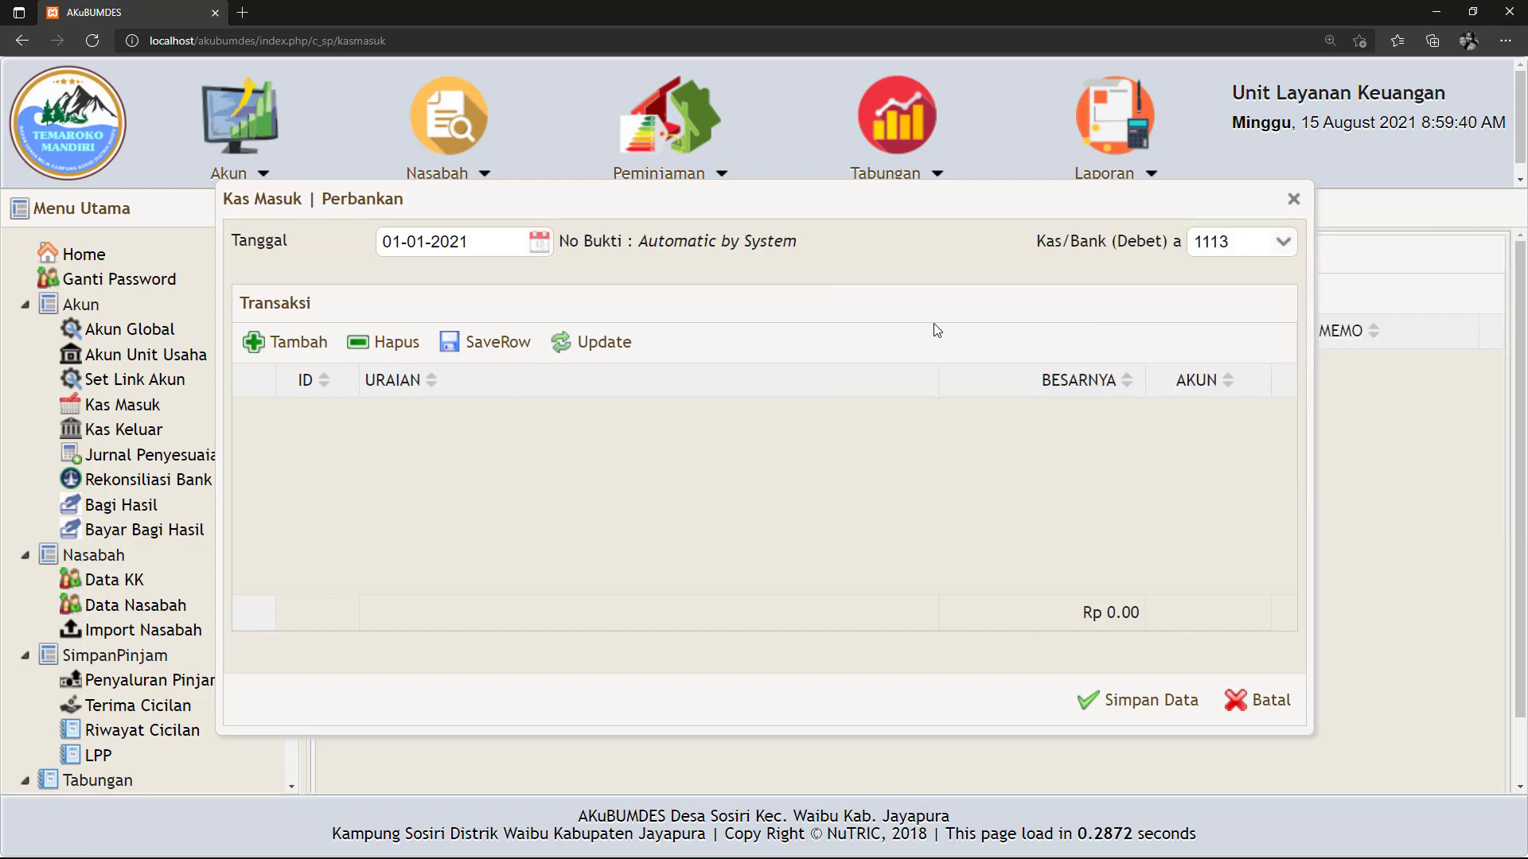
# Add a Modal Unit Simpan Pinjam line 'Terima Penyertaan Modal' for 50,000,000 and save the receipt.
pyautogui.click(274, 342)
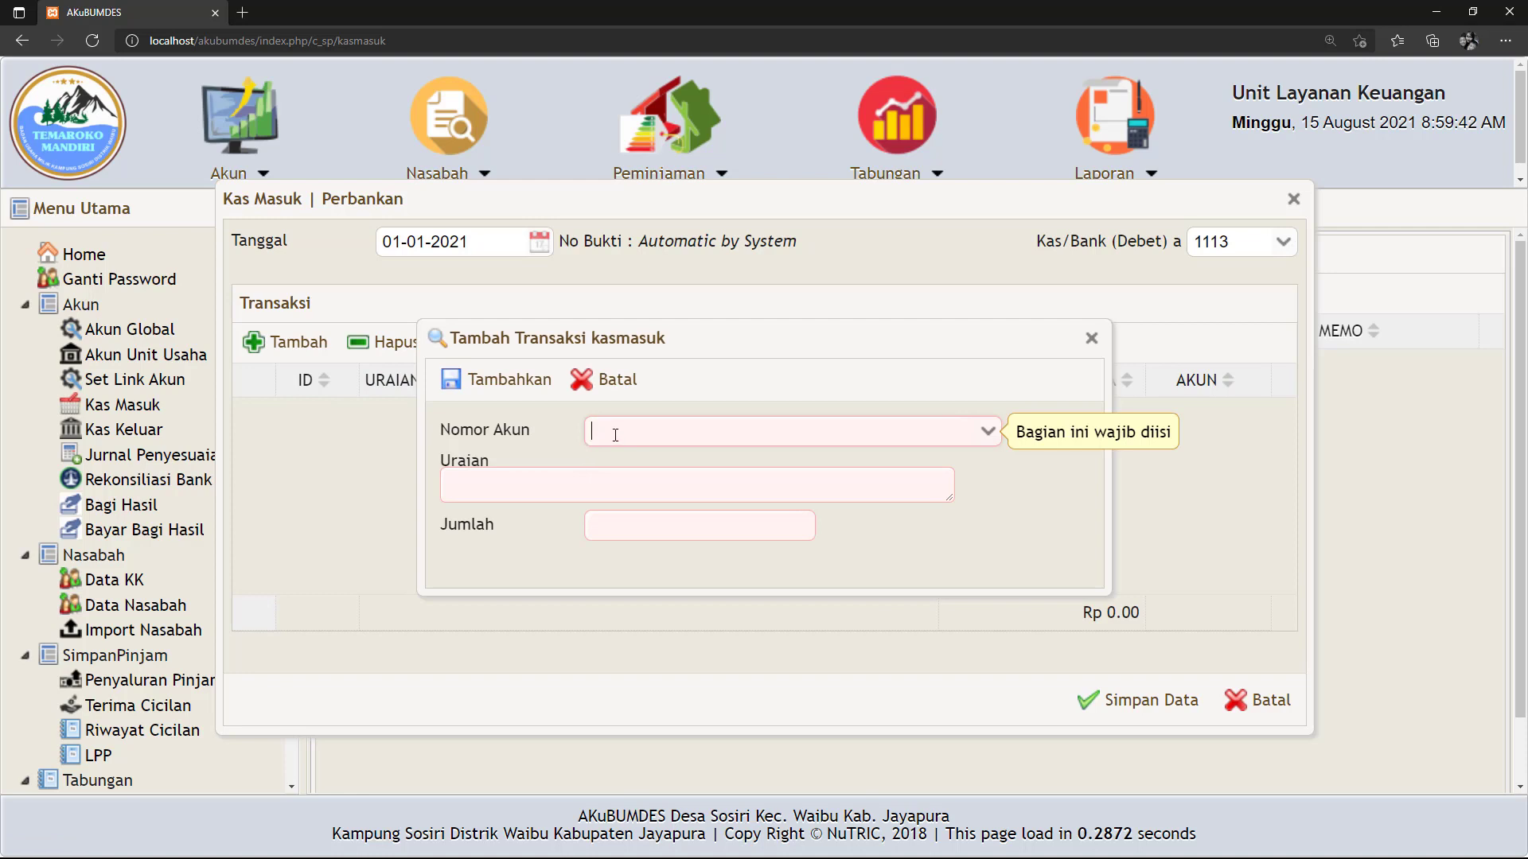
pyautogui.write('Modal')
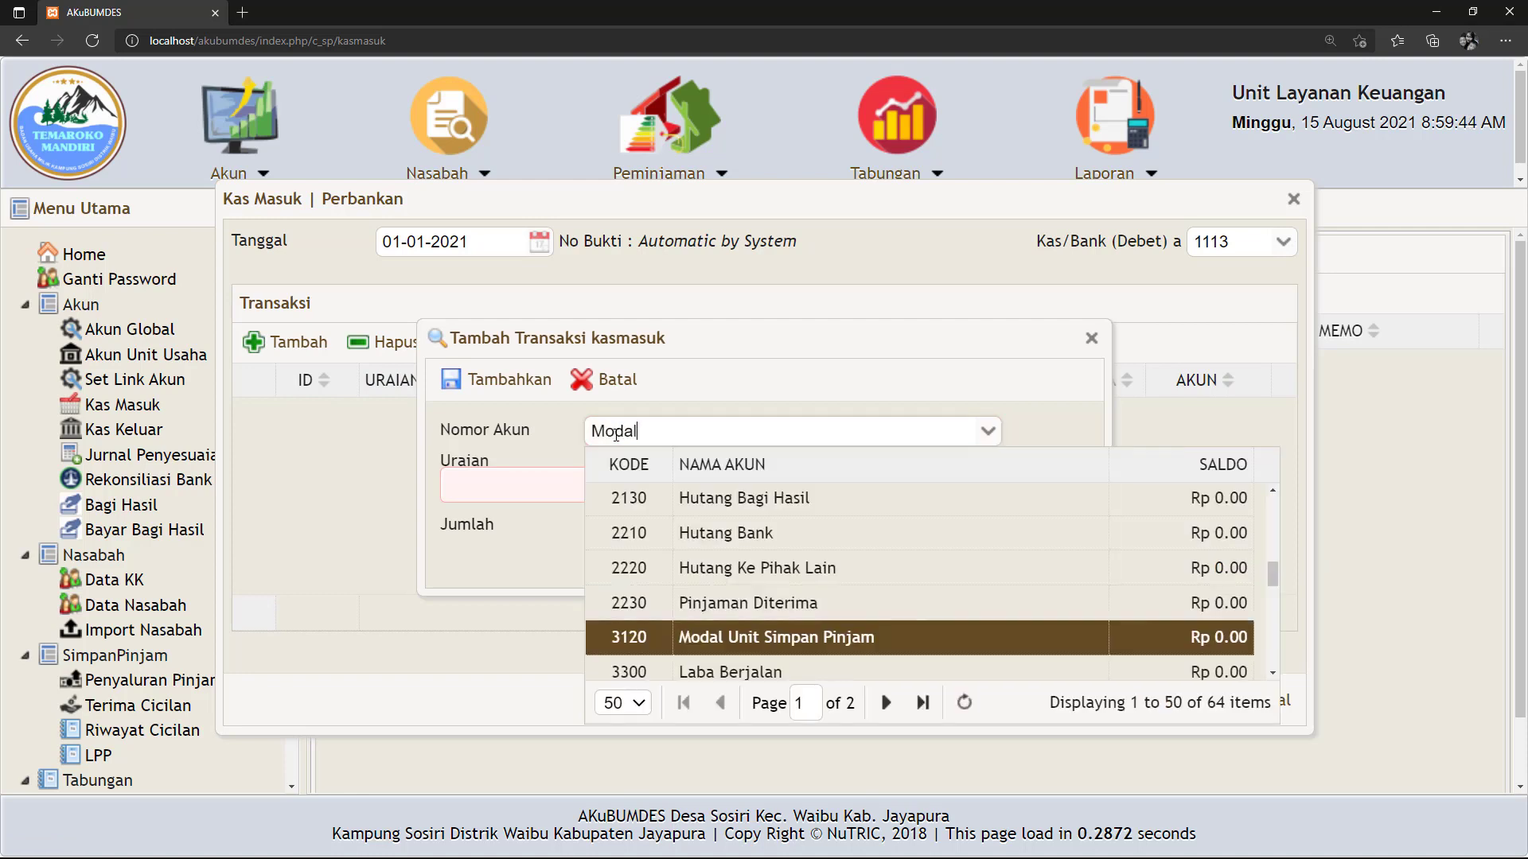
pyautogui.click(799, 637)
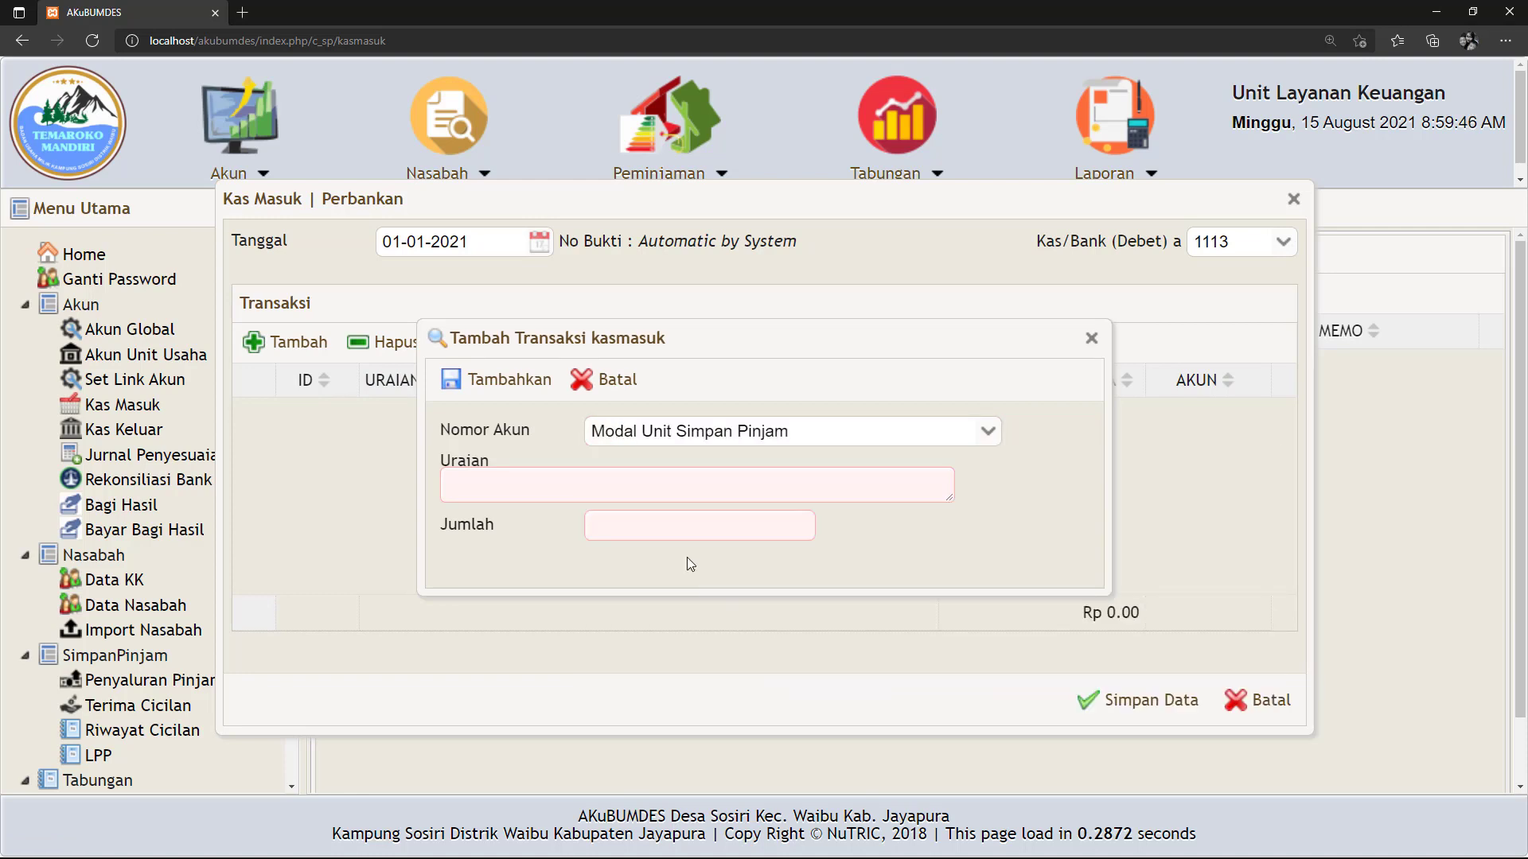
pyautogui.click(590, 487)
pyautogui.write('Ter')
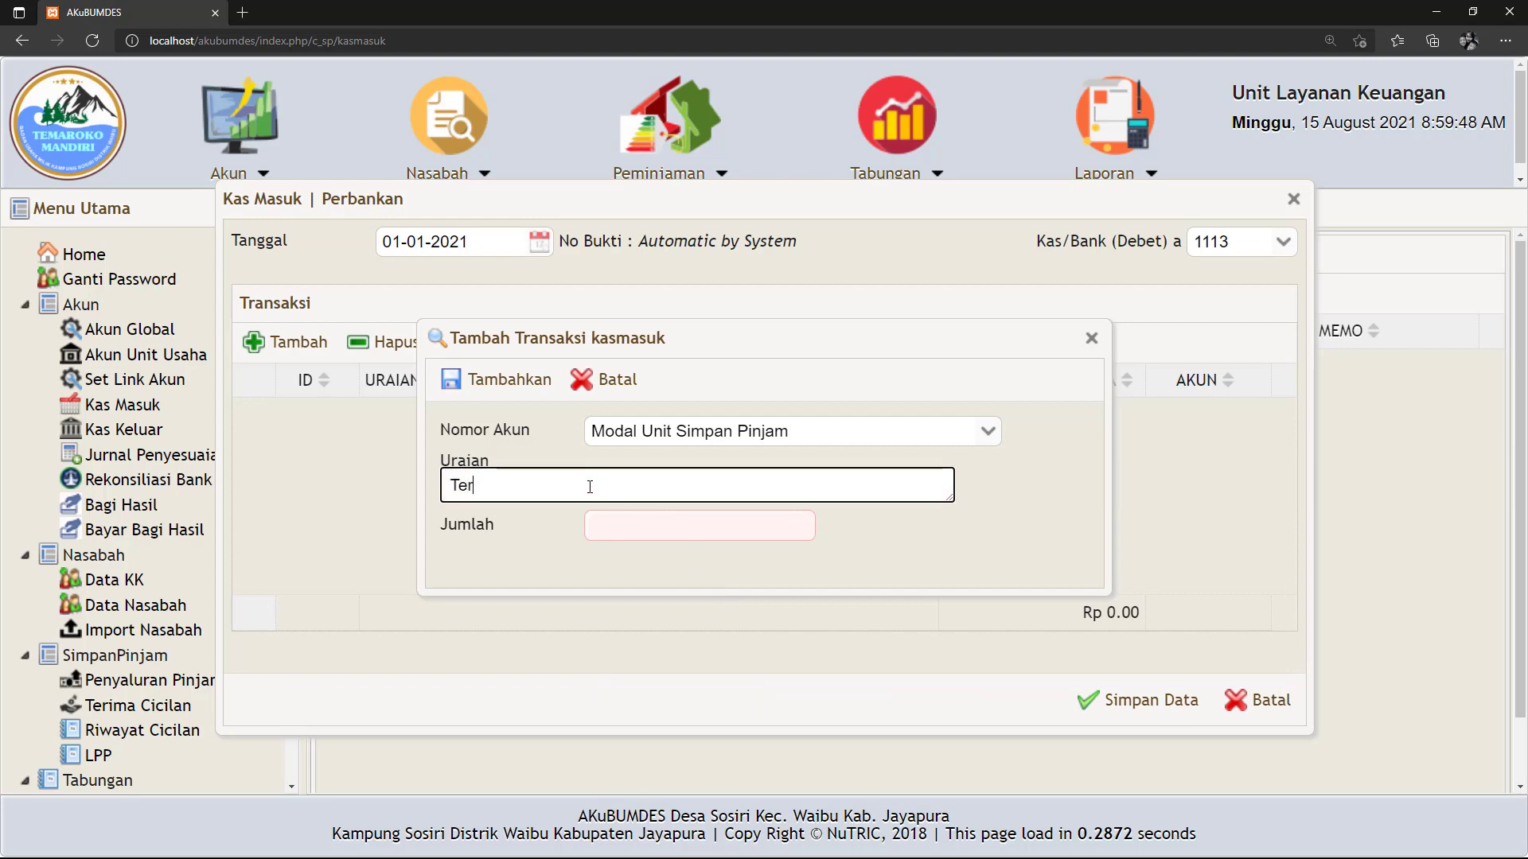
pyautogui.write('ima Penyertaan Modal')
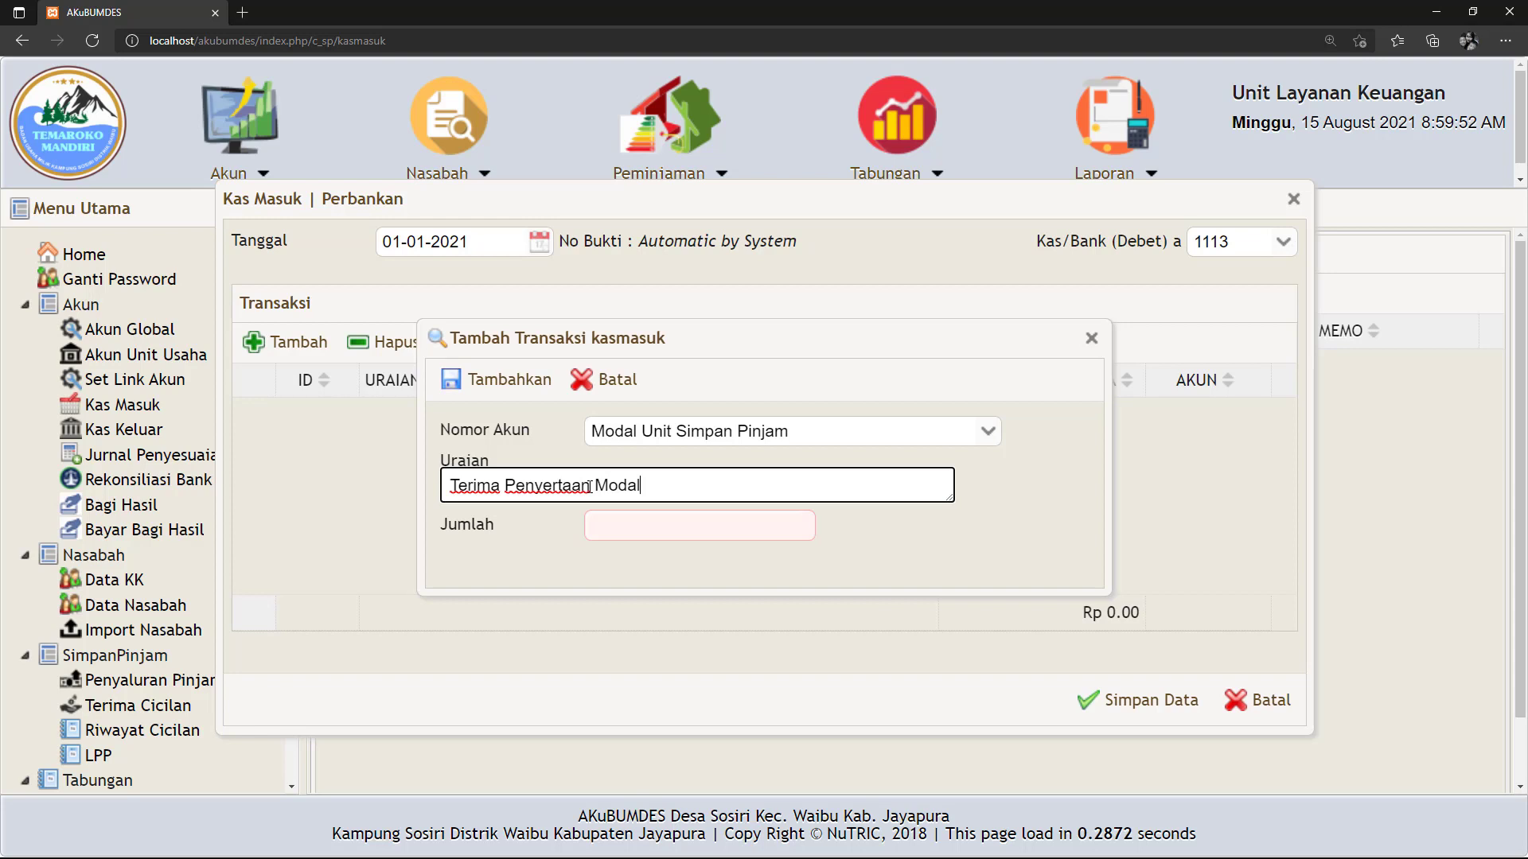
pyautogui.click(630, 531)
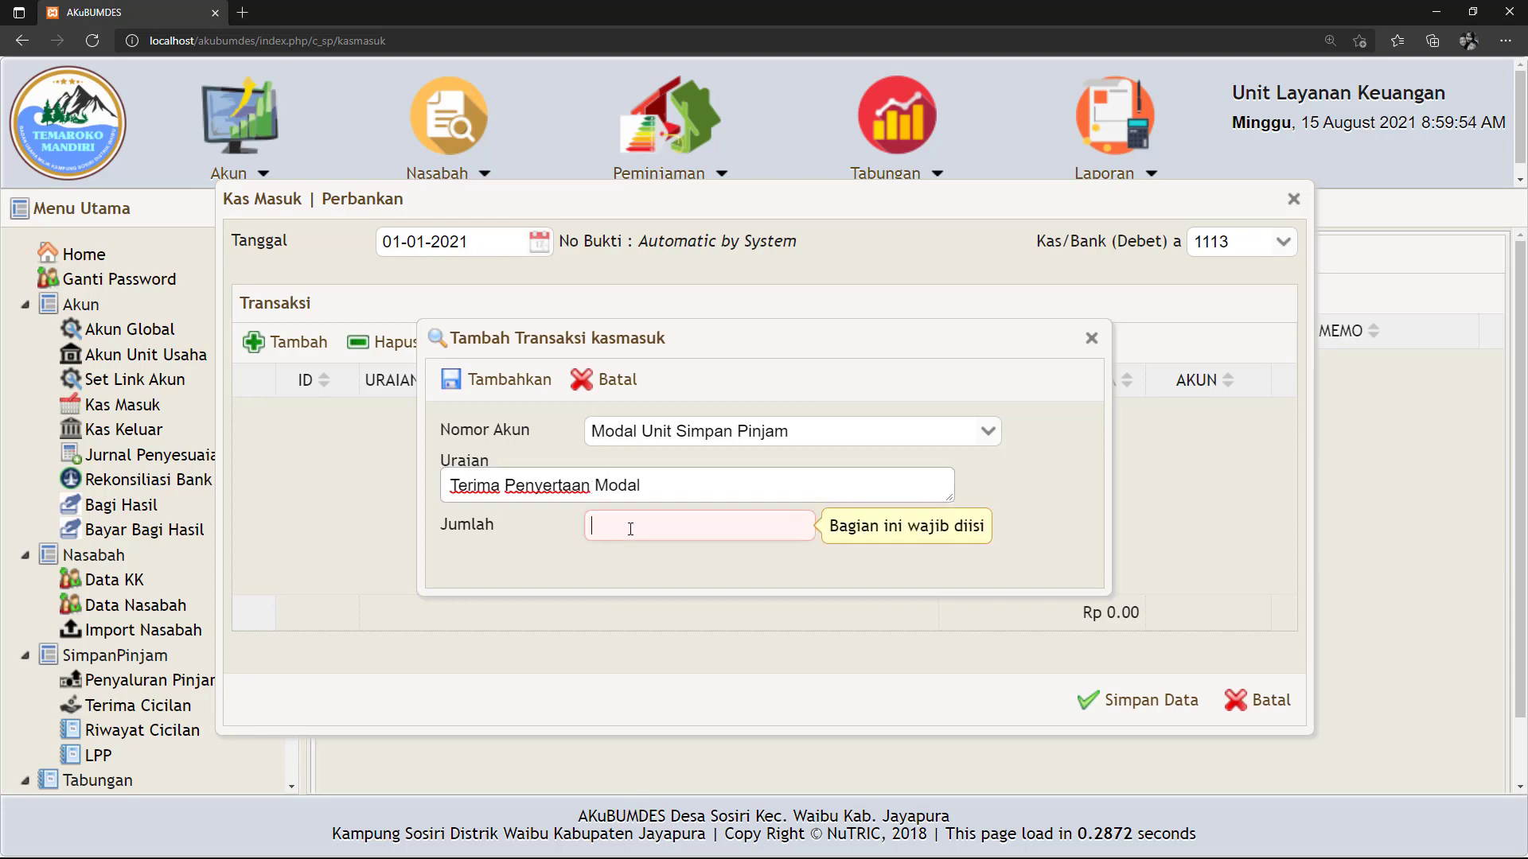
pyautogui.write('50000000')
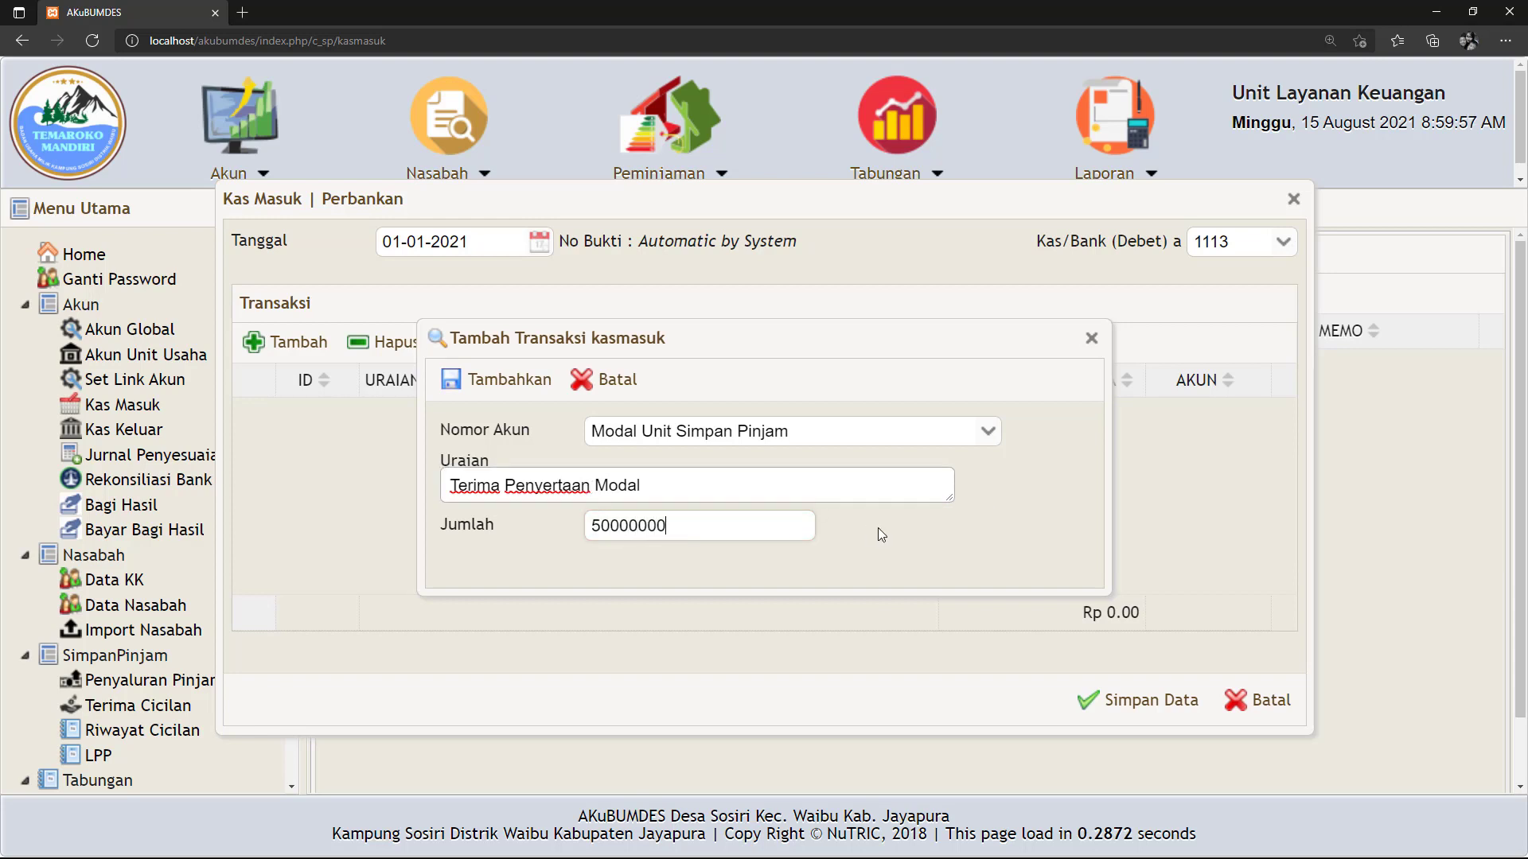
pyautogui.click(877, 528)
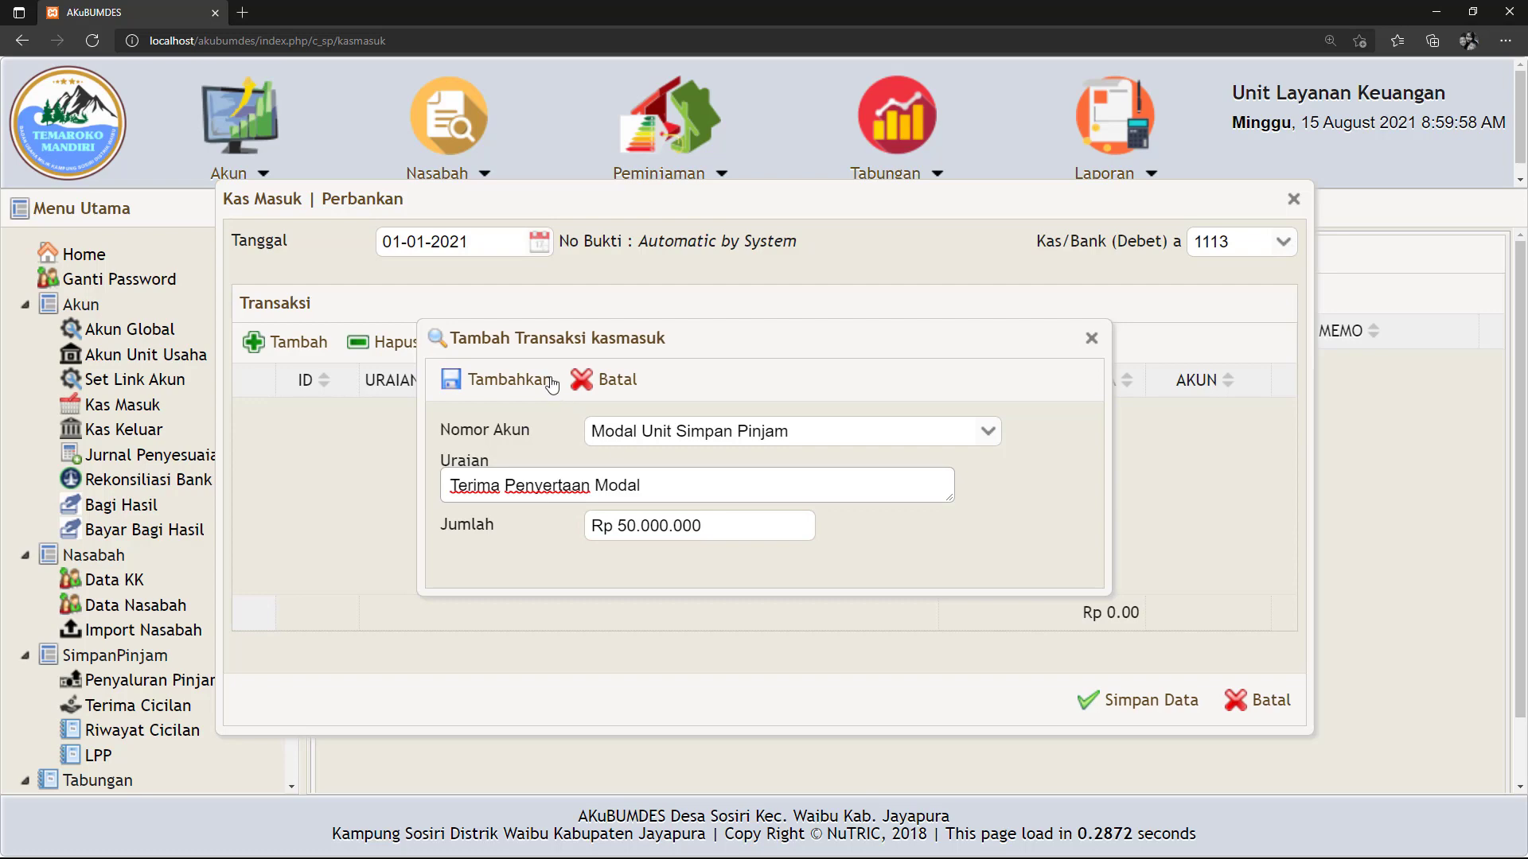
pyautogui.click(502, 380)
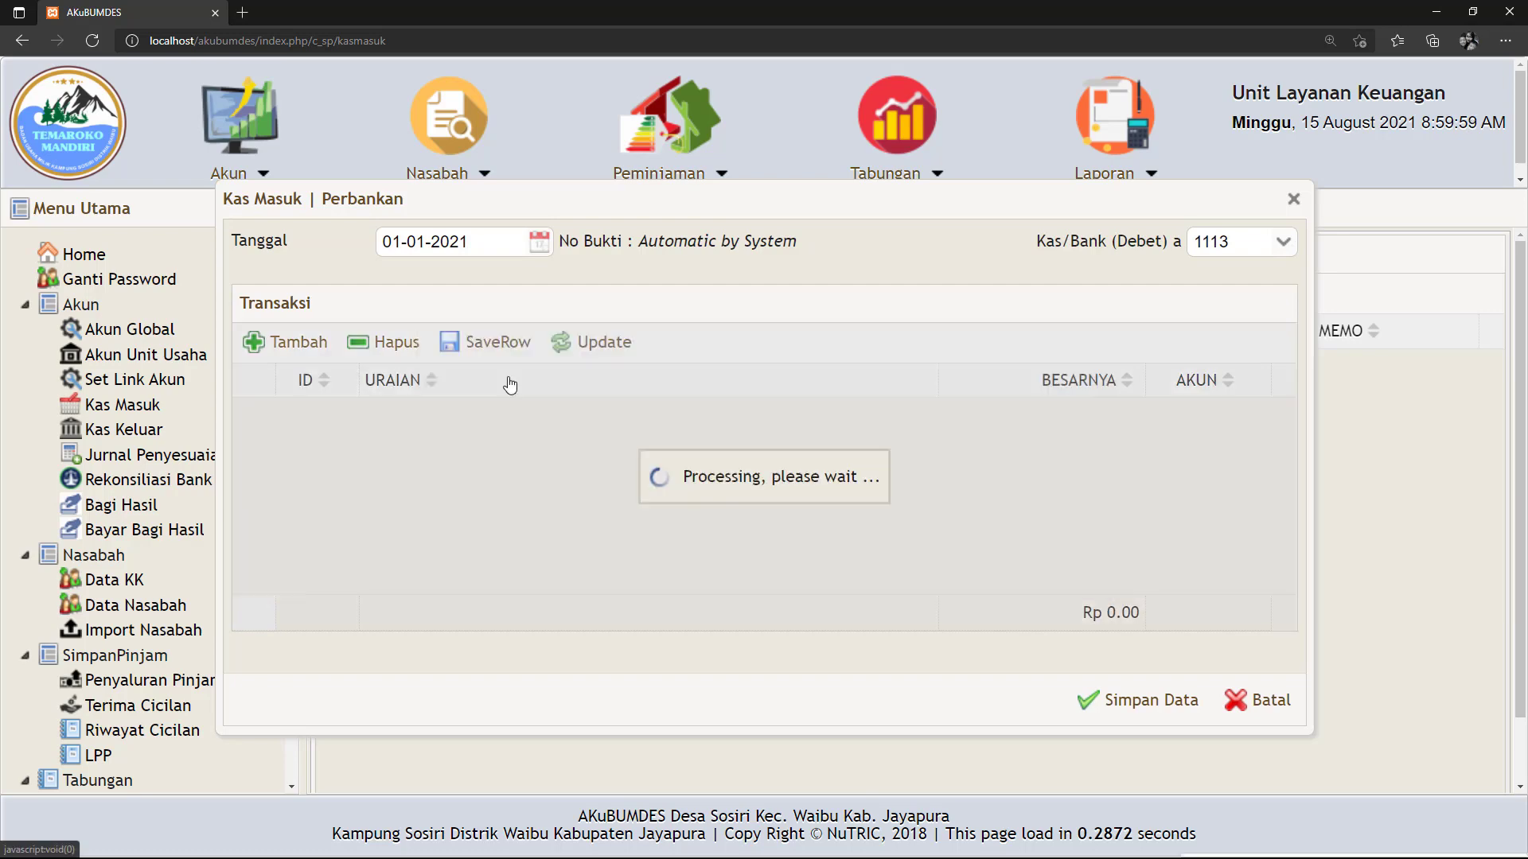
pyautogui.click(1138, 701)
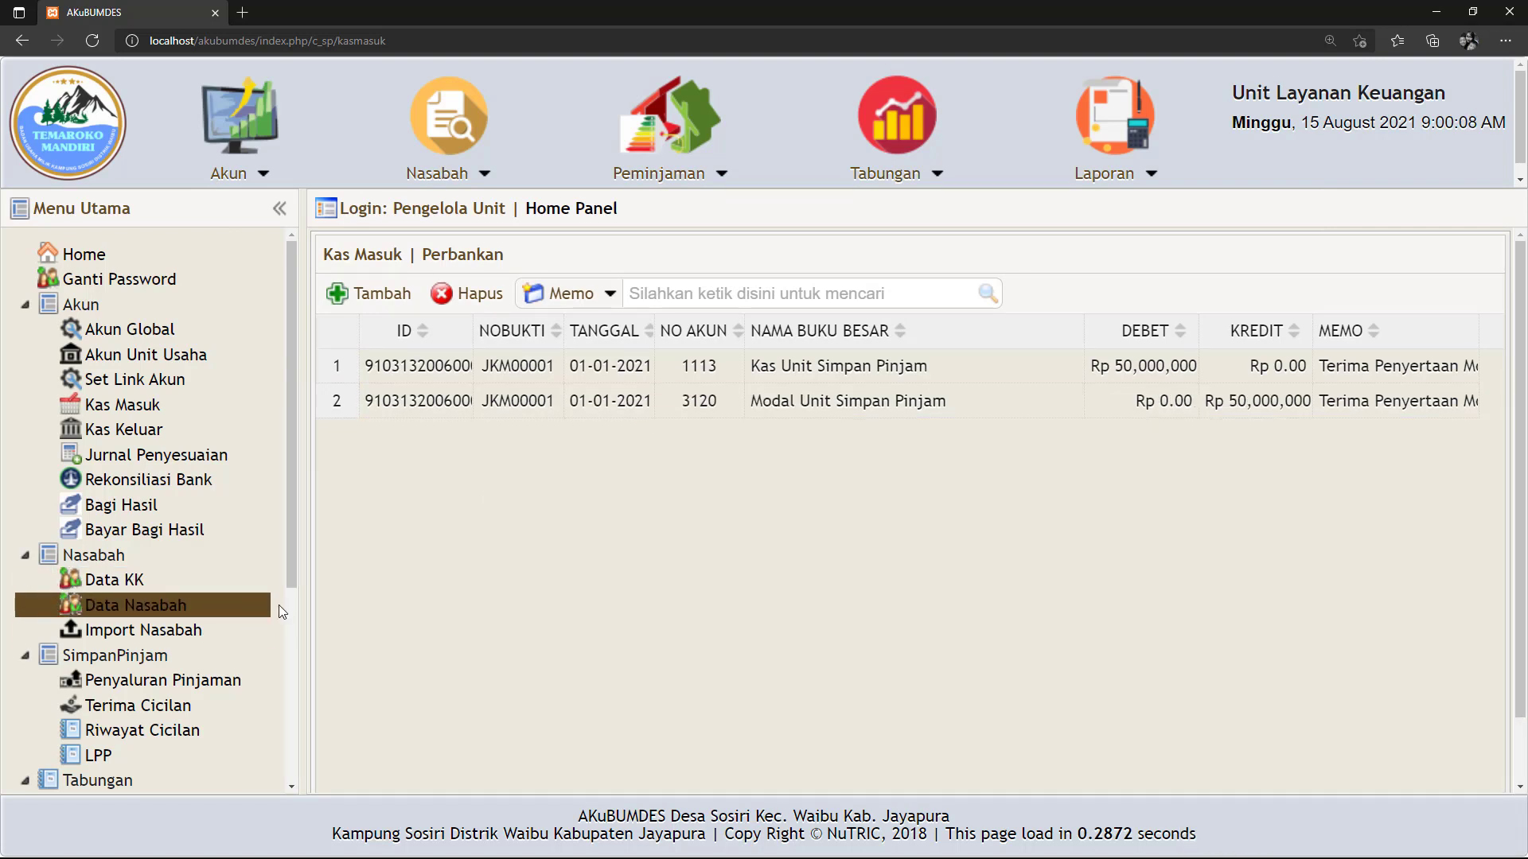
# Scroll the sidebar and open SimpanPinjam > Penyaluran Pinjaman.
pyautogui.moveTo(291, 563); pyautogui.dragTo(291, 632)
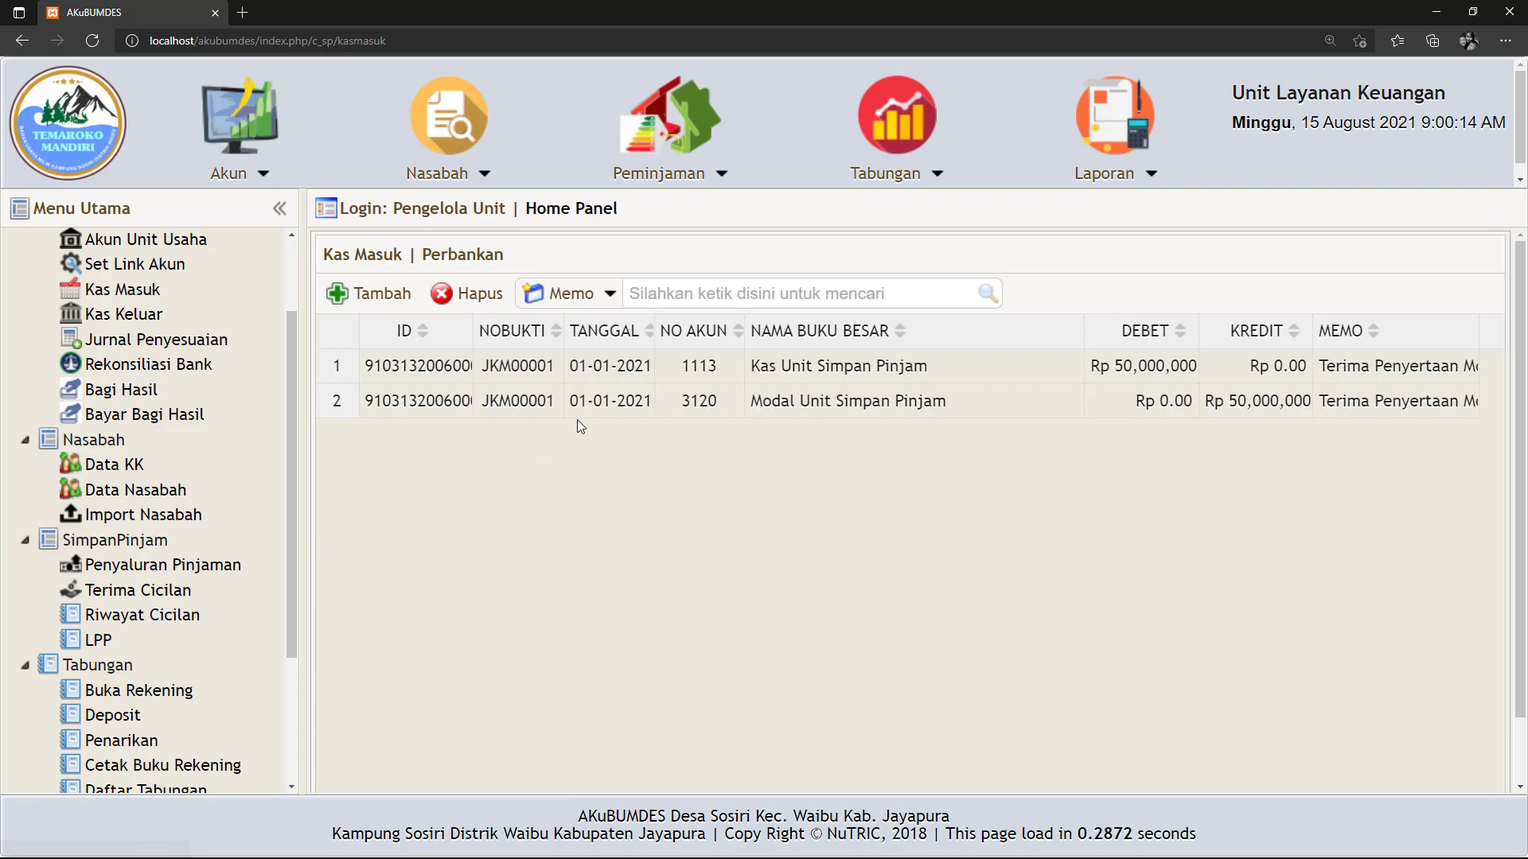
pyautogui.click(154, 572)
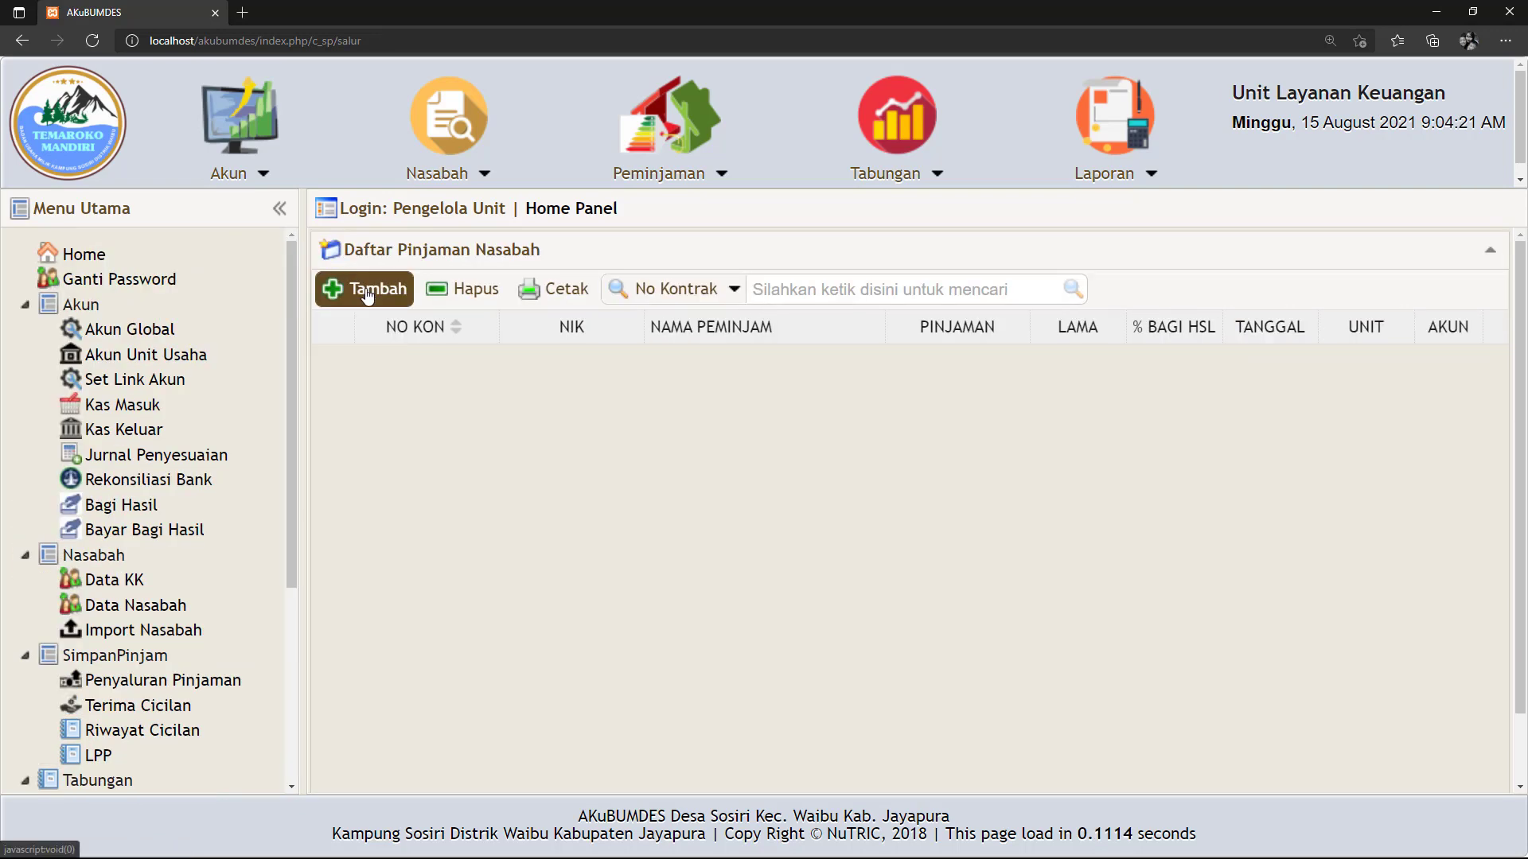
# Start a new loan disbursement dated 02-01-2021.
pyautogui.click(356, 288)
pyautogui.click(838, 279)
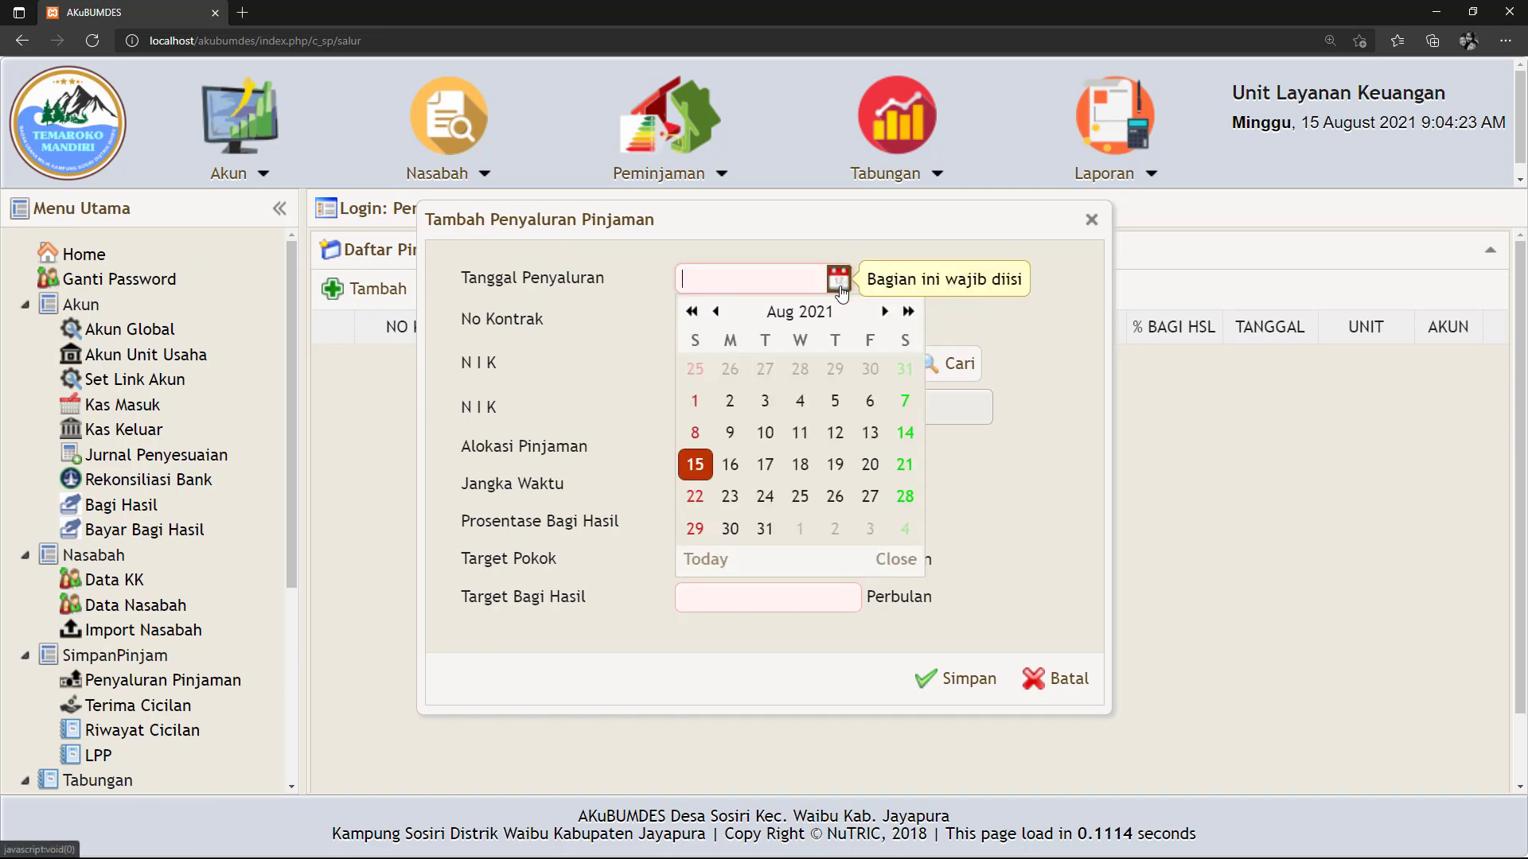
pyautogui.click(715, 312)
pyautogui.click(715, 312)
pyautogui.click(715, 312)
pyautogui.click(715, 312)
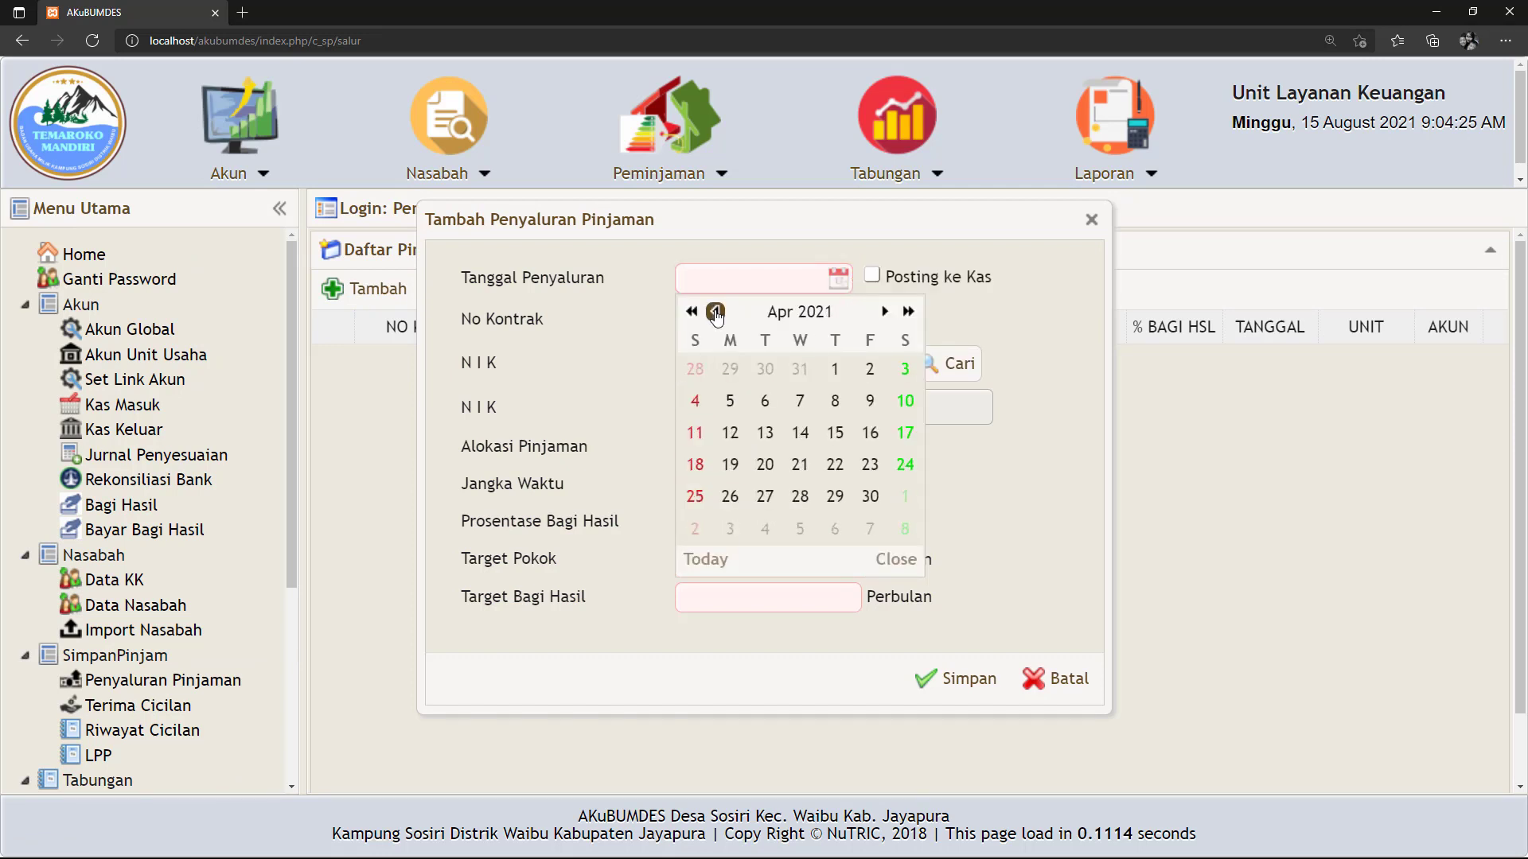
pyautogui.click(715, 312)
pyautogui.click(715, 312)
pyautogui.click(716, 312)
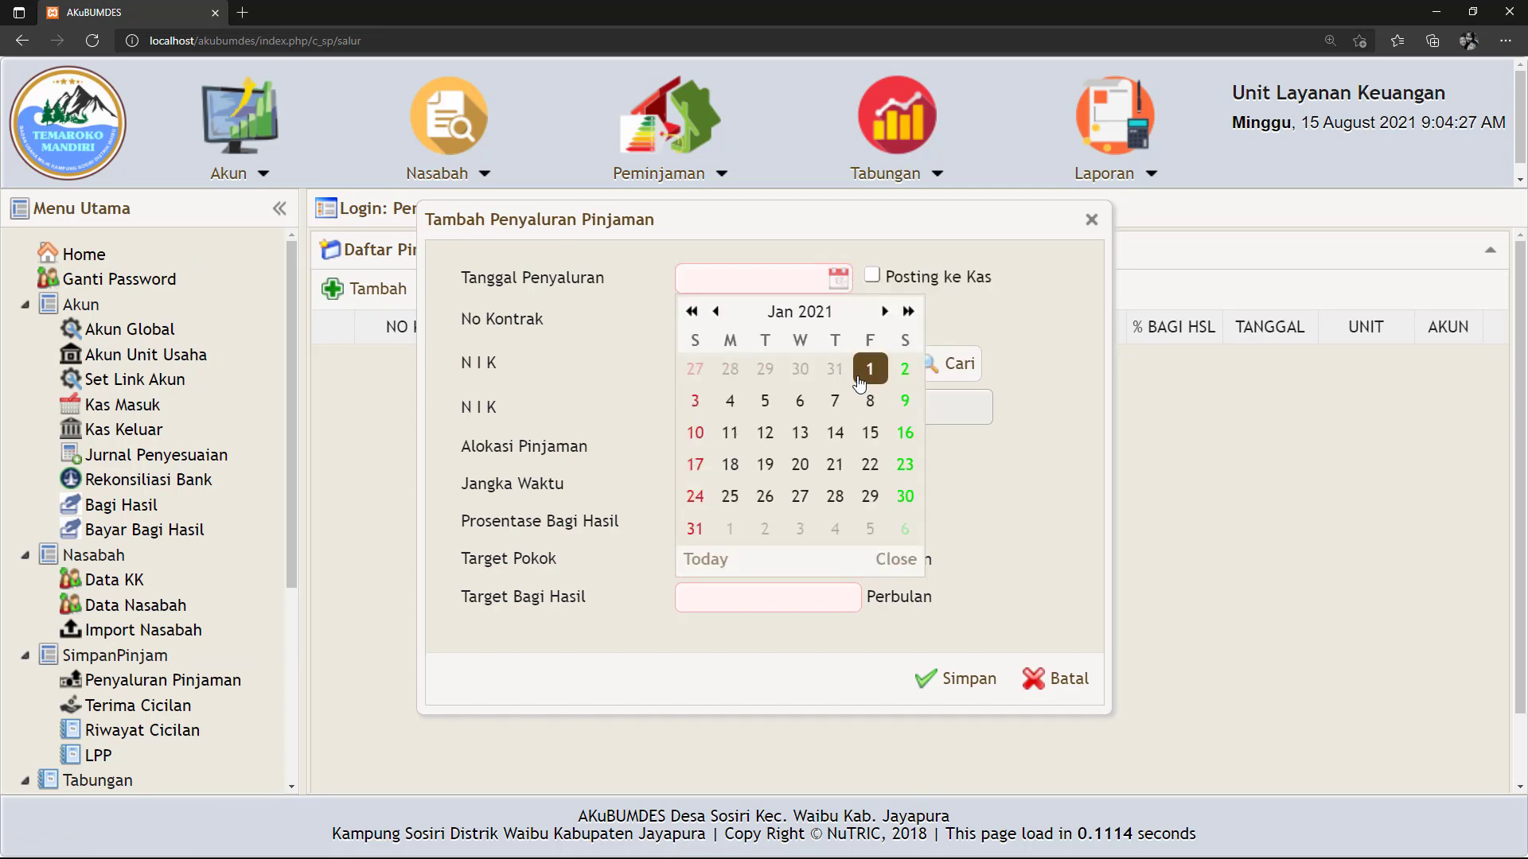
pyautogui.click(902, 370)
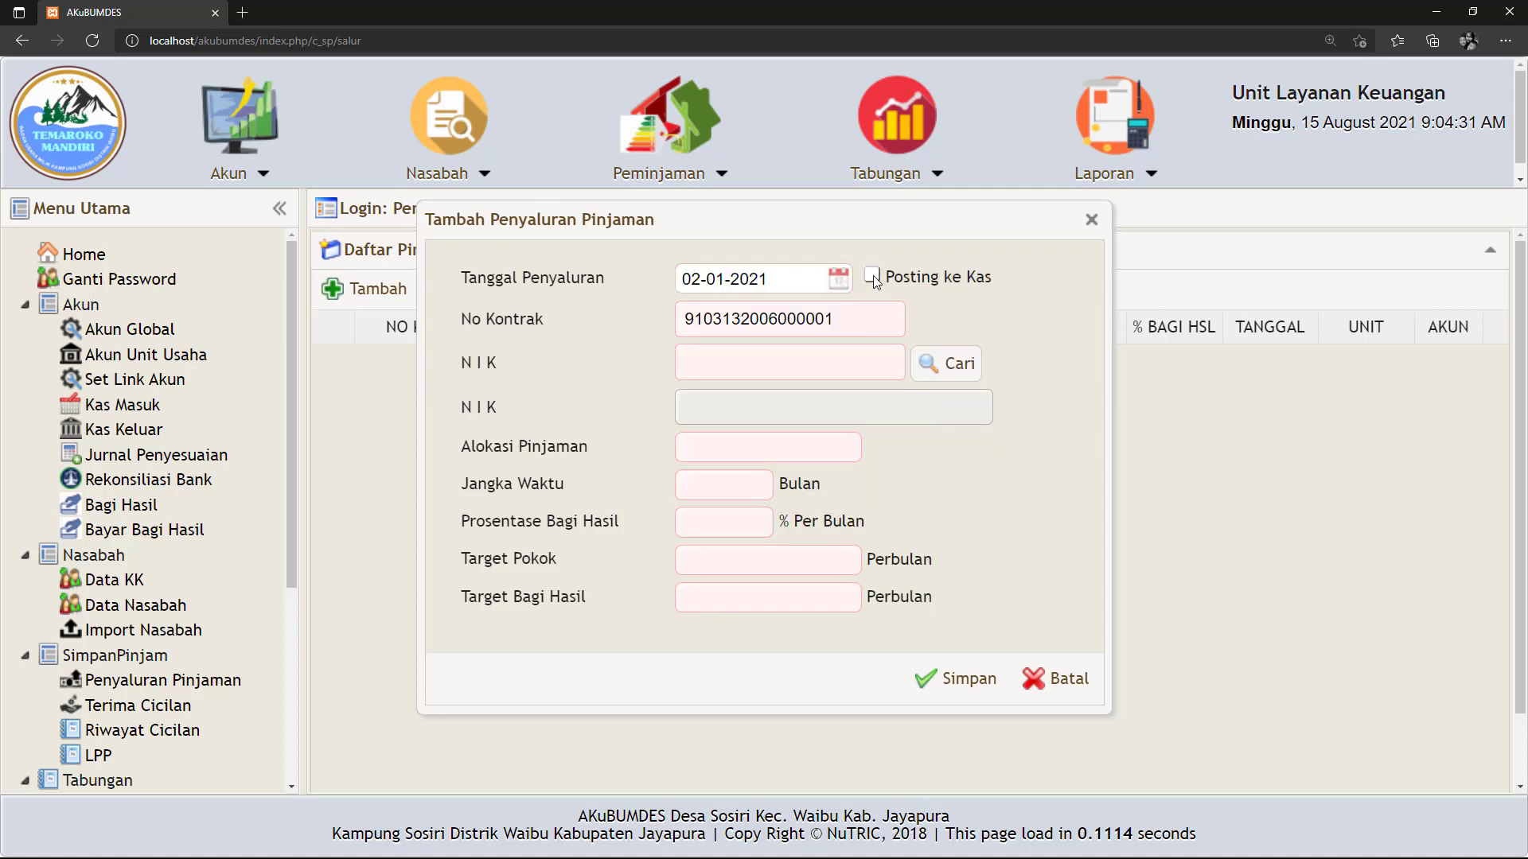
# Search the resident list by the borrower's NIK and confirm the matching resident.
pyautogui.click(954, 365)
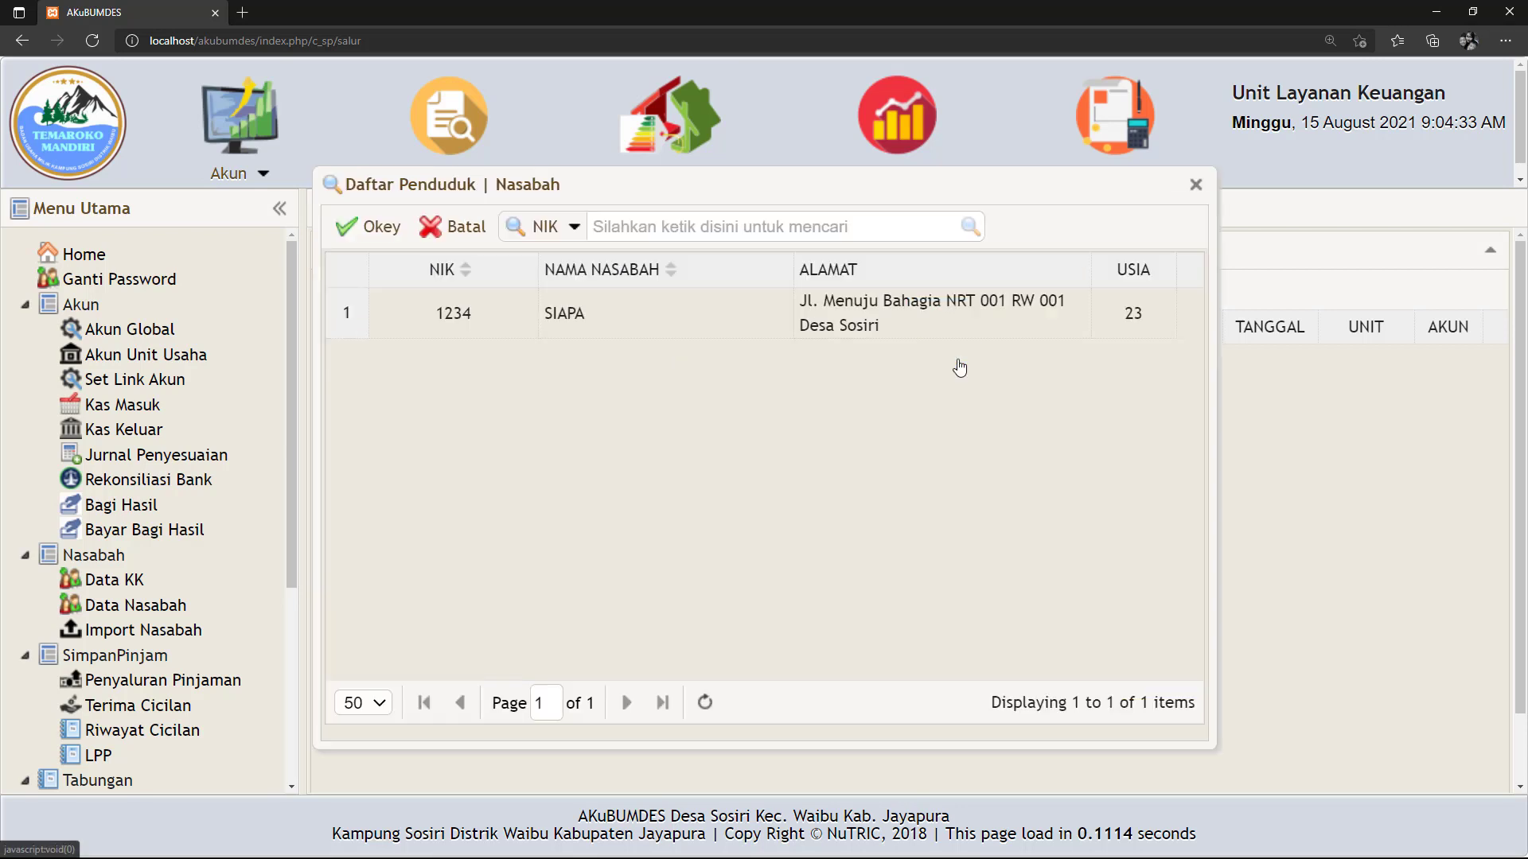
pyautogui.click(605, 320)
pyautogui.click(574, 228)
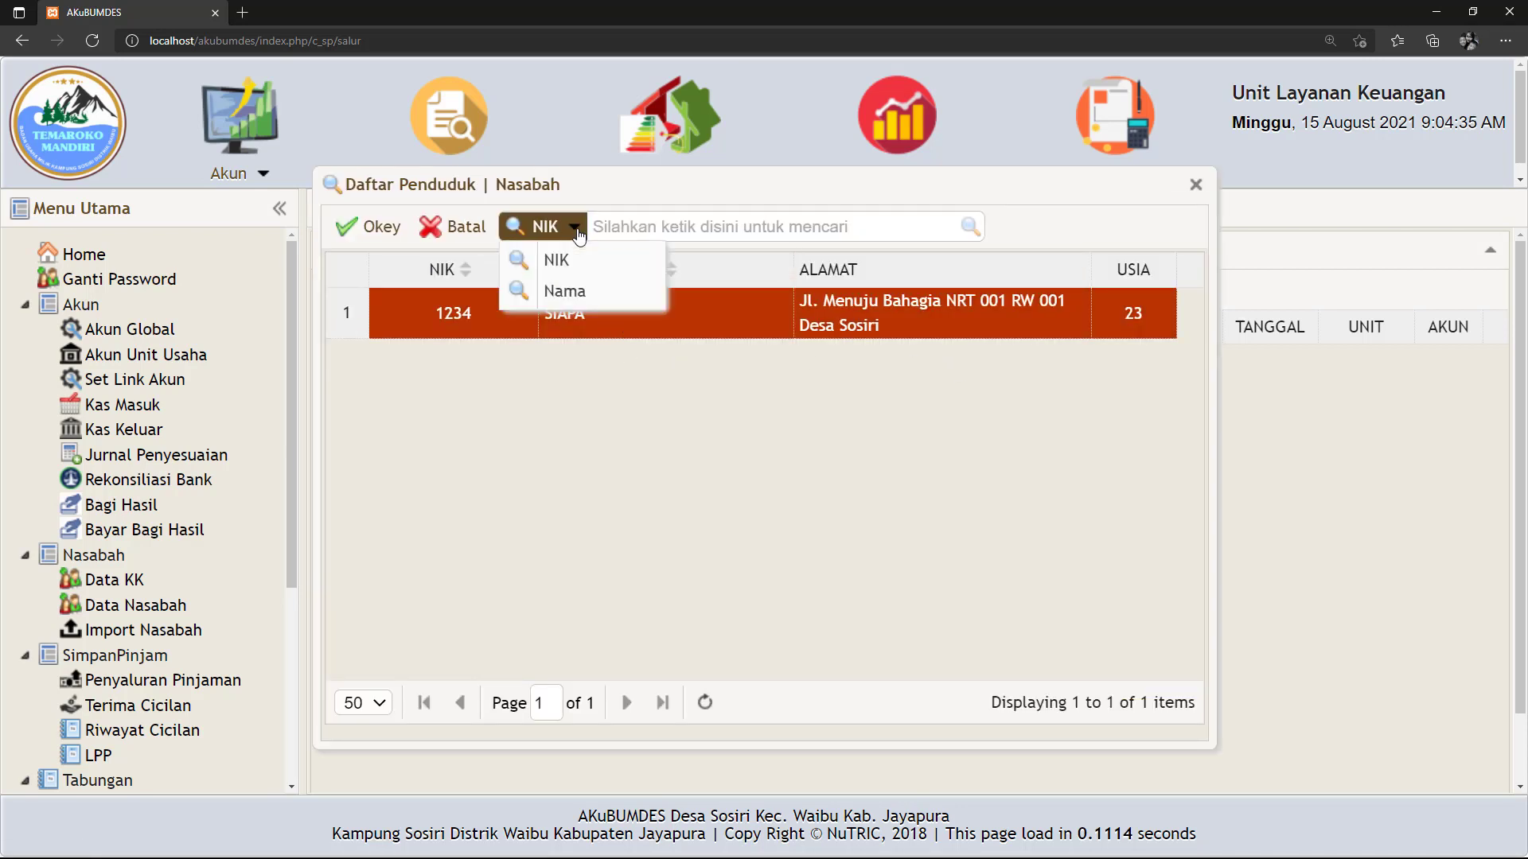
pyautogui.click(557, 290)
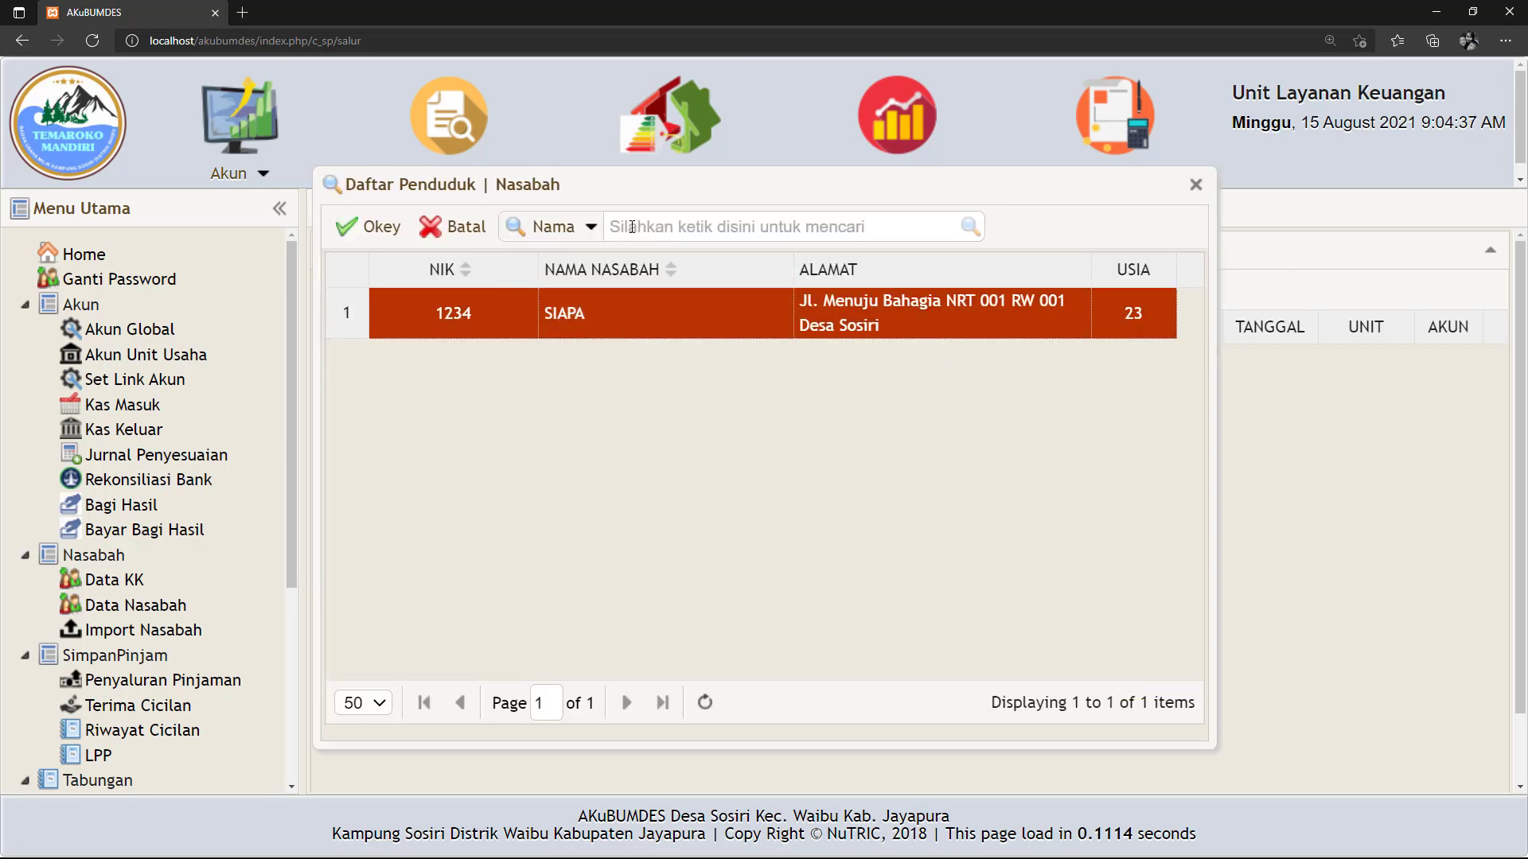
pyautogui.click(591, 228)
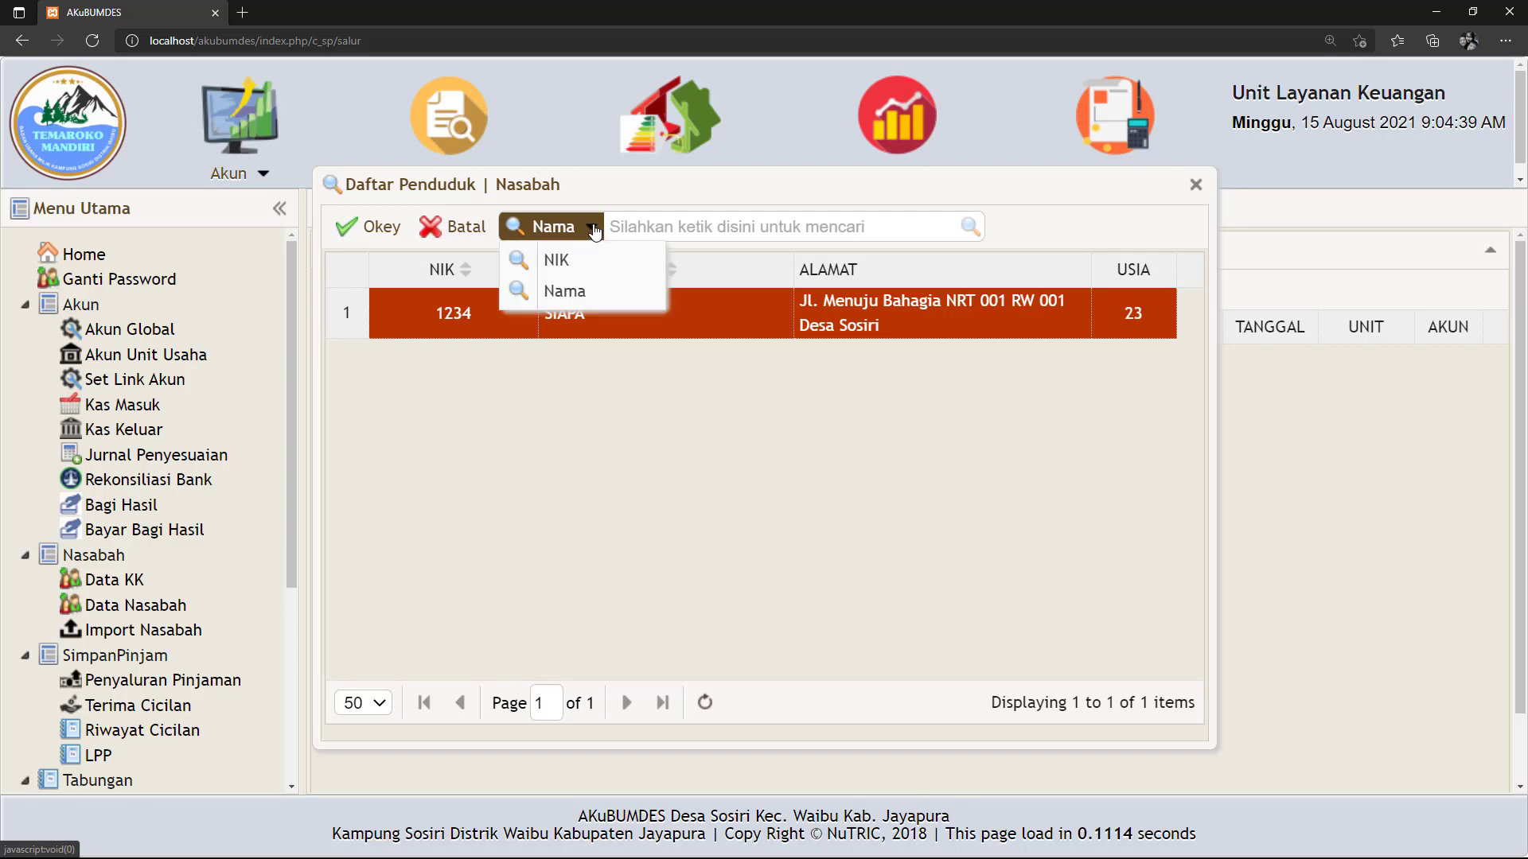
pyautogui.click(571, 262)
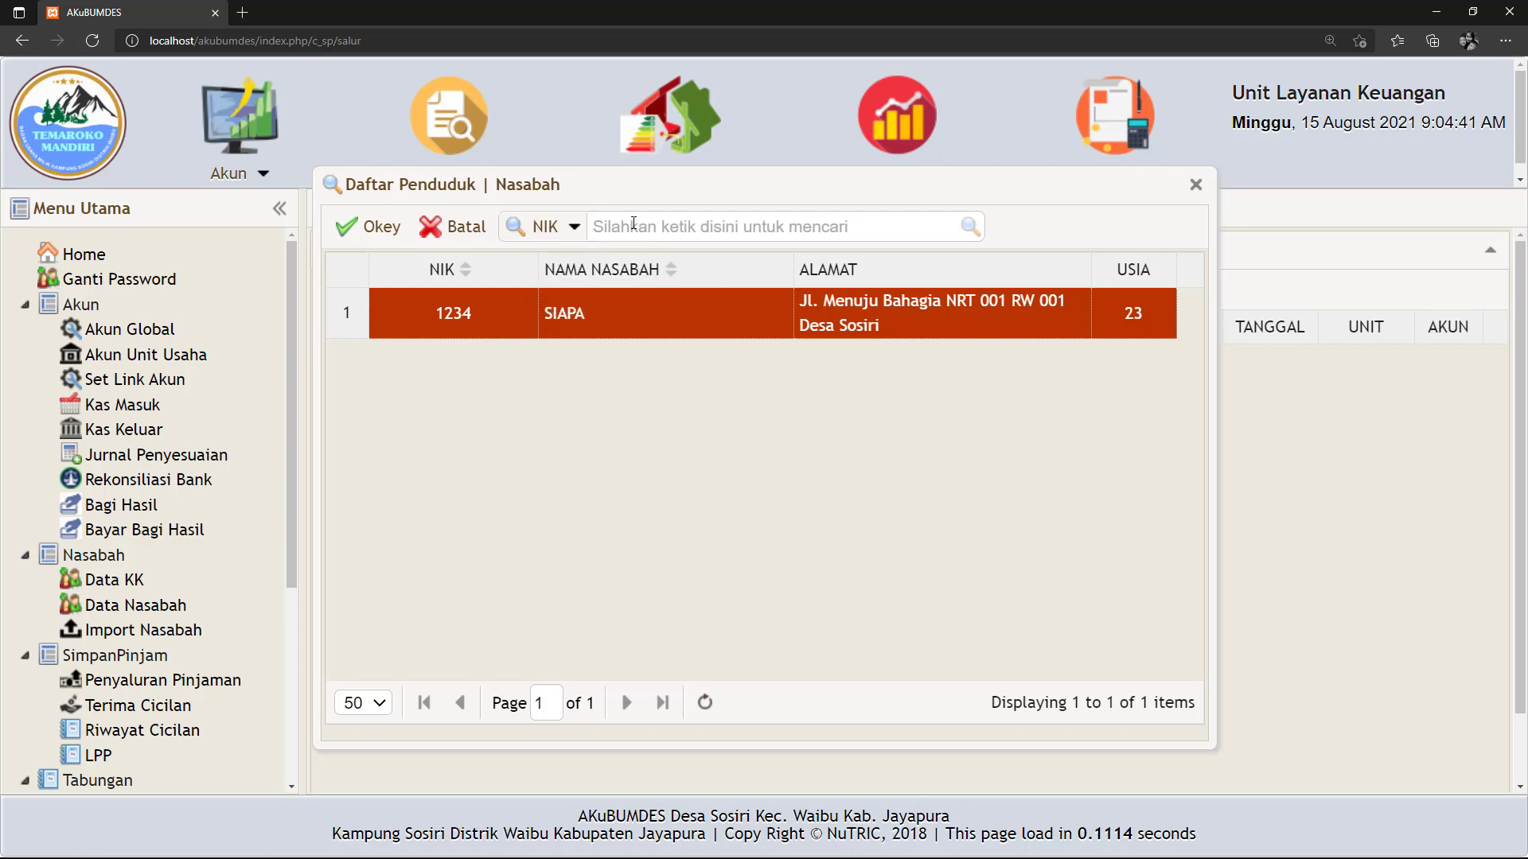
pyautogui.click(624, 227)
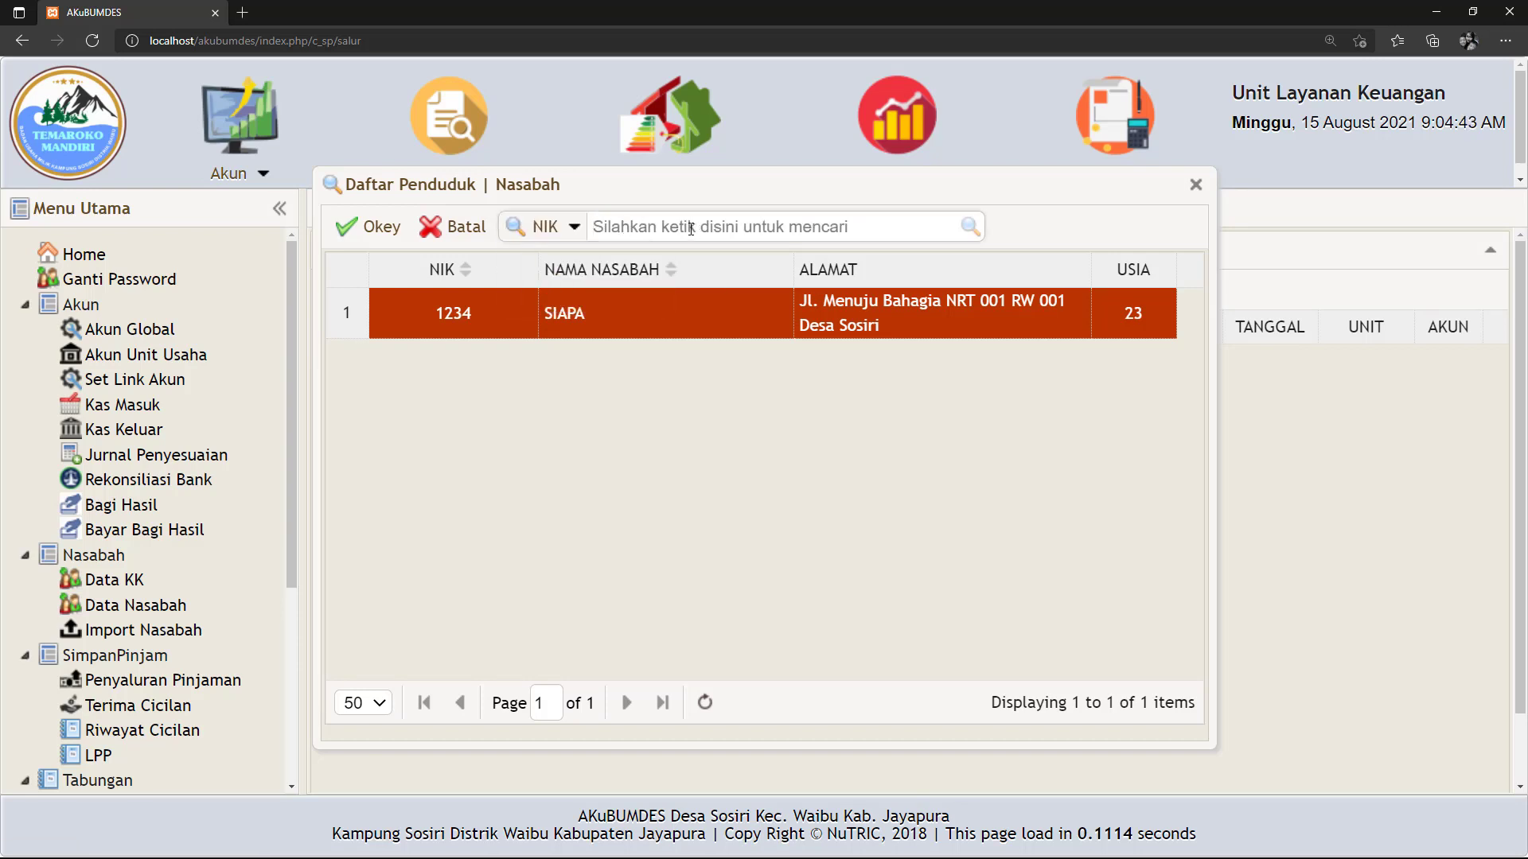
pyautogui.write('2233311')
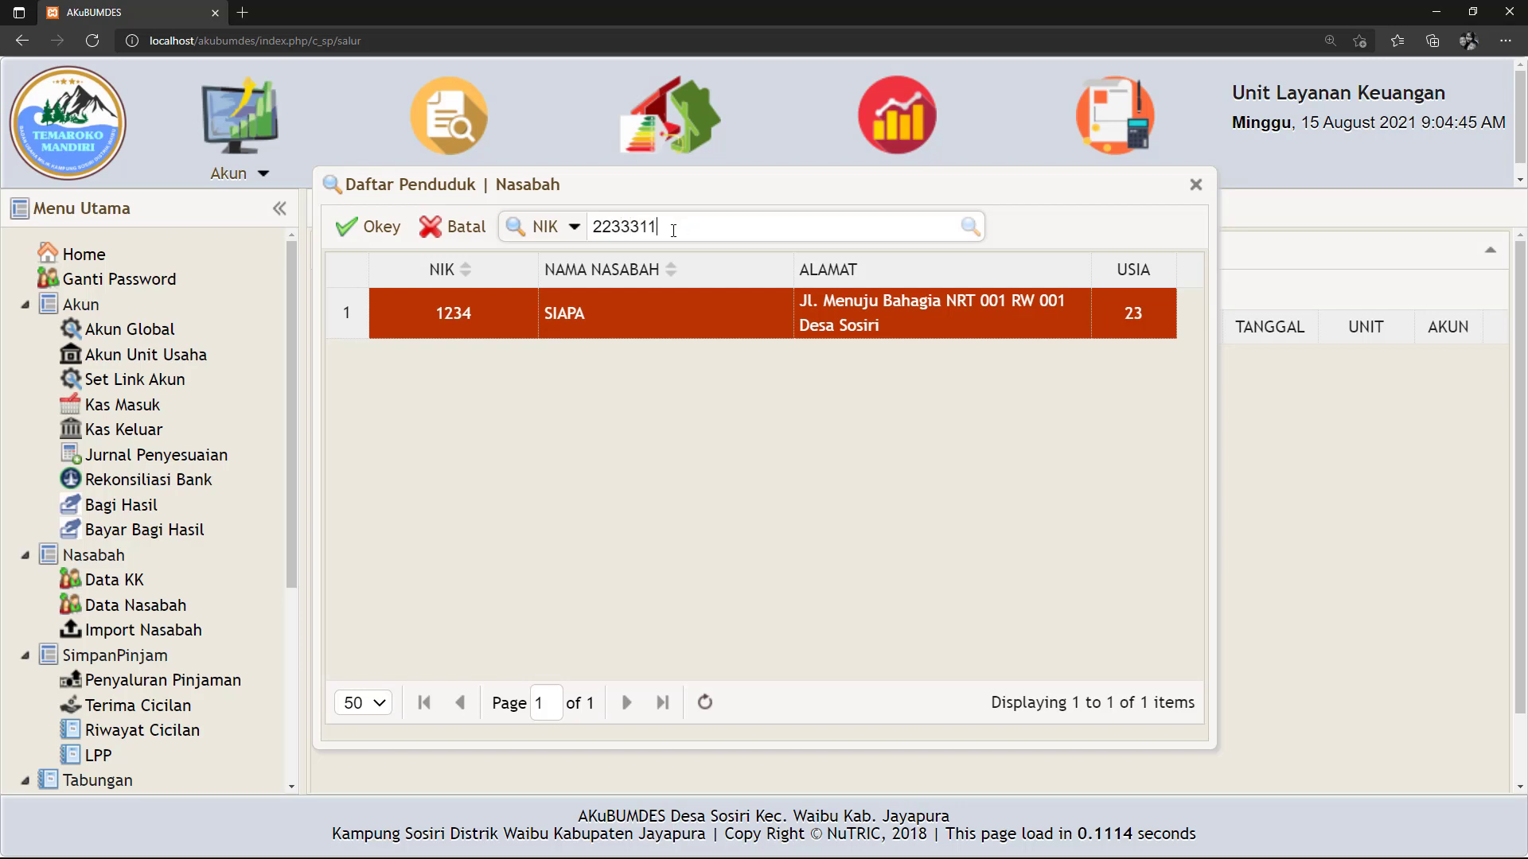
pyautogui.moveTo(674, 231); pyautogui.dragTo(591, 230)
pyautogui.moveTo(573, 229)
pyautogui.write('12')
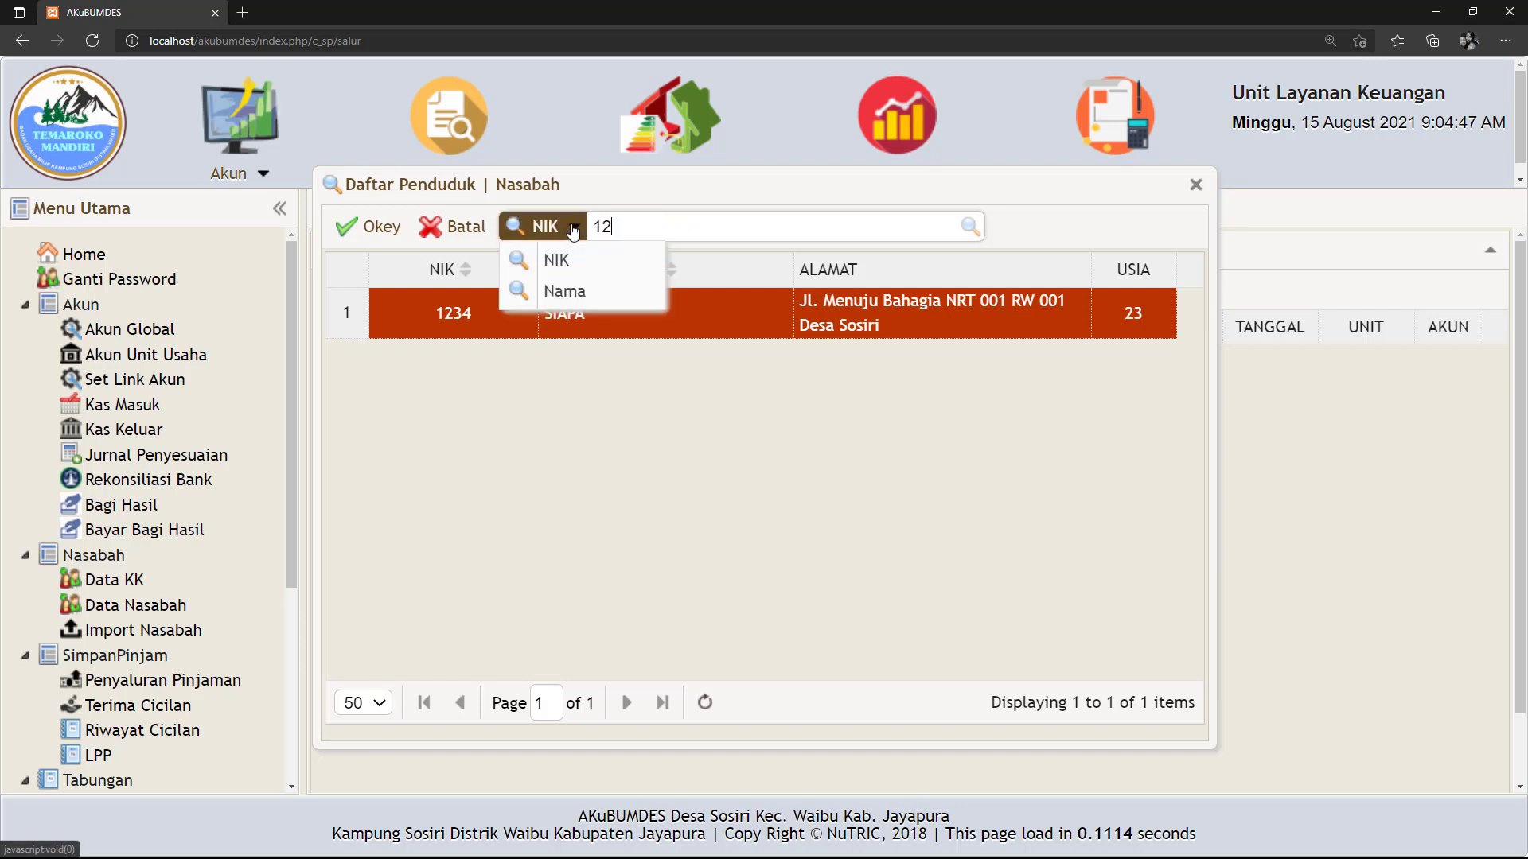
pyautogui.write('34')
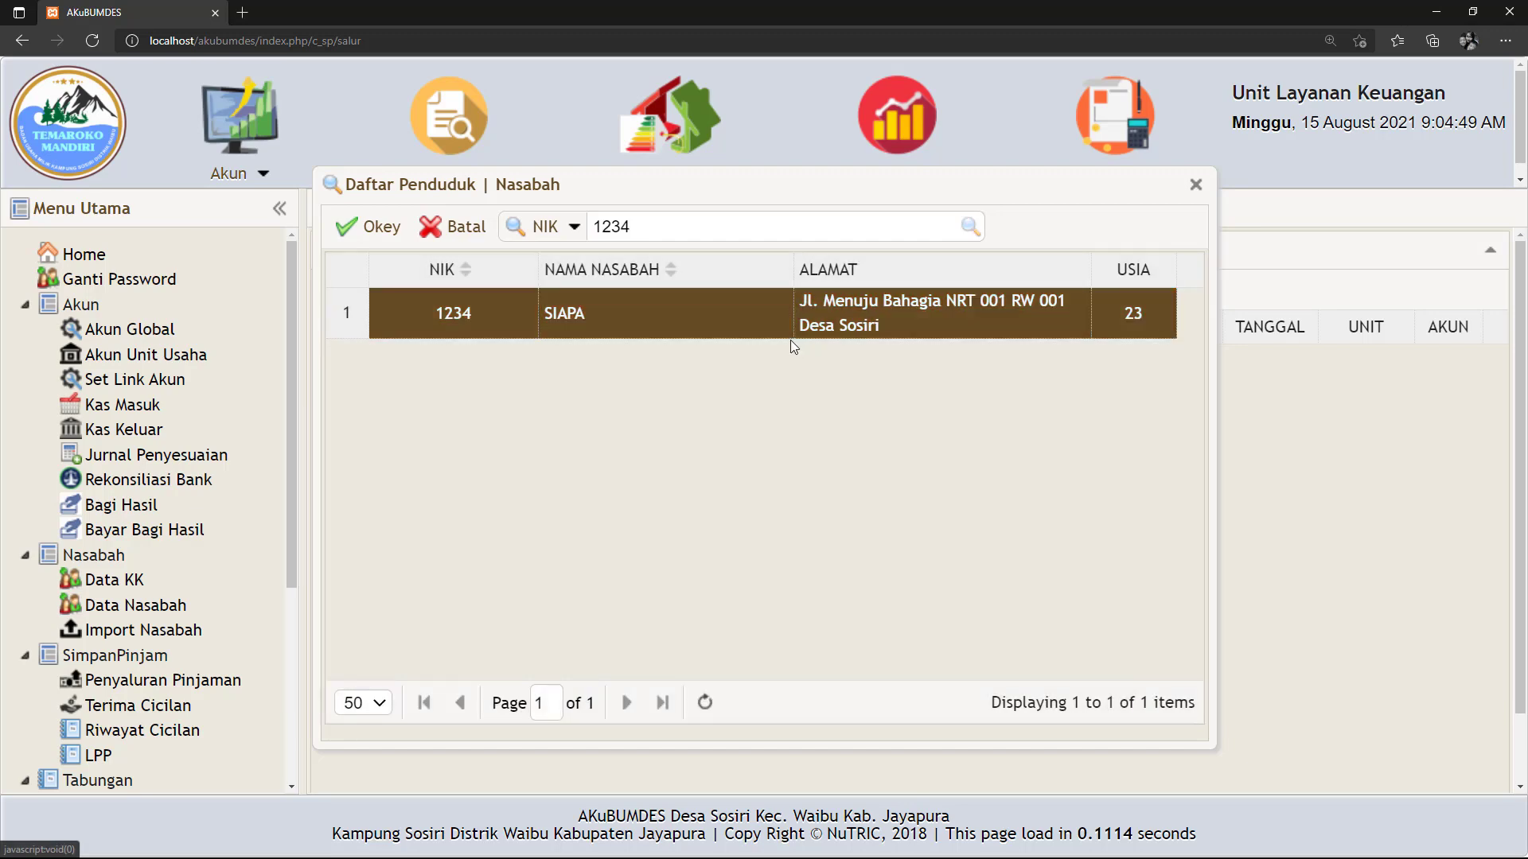
pyautogui.click(642, 318)
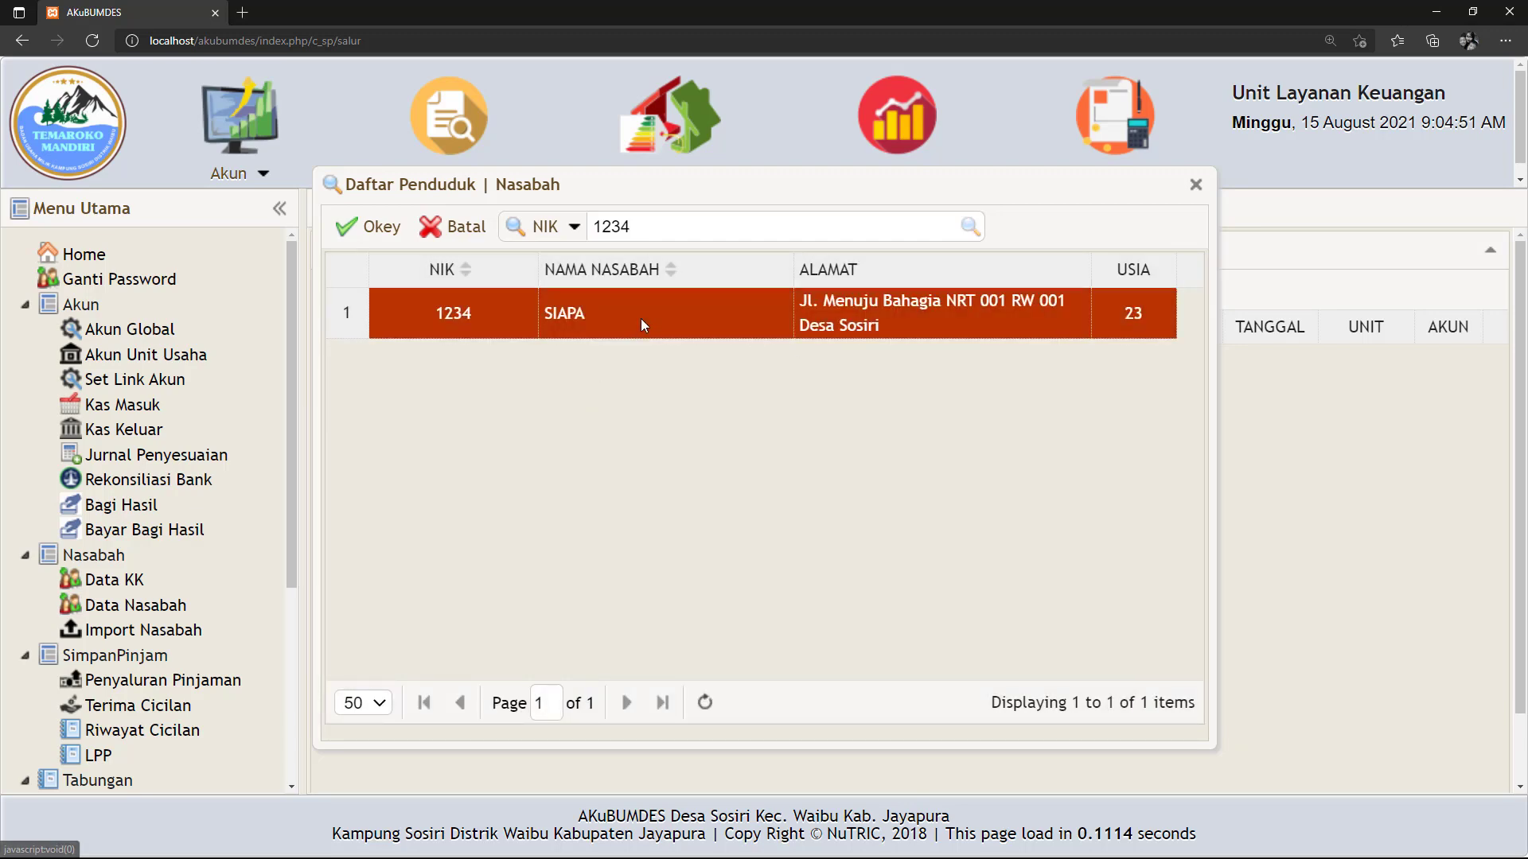
pyautogui.click(371, 230)
# Enter a 2,000,000 loan amount, 4-month term and 0.5% monthly profit share.
pyautogui.click(710, 449)
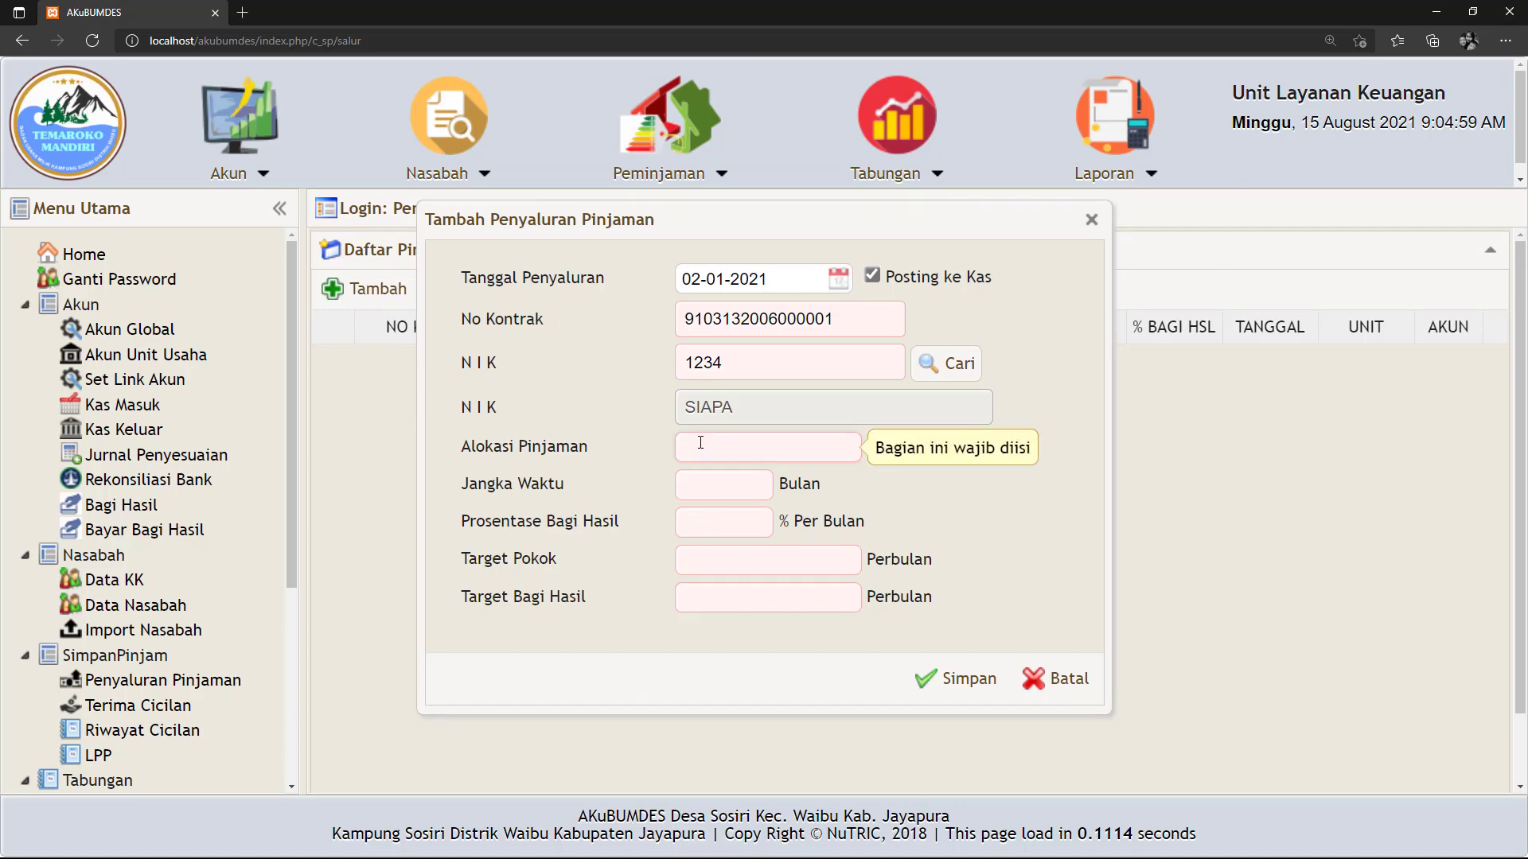
pyautogui.write('2')
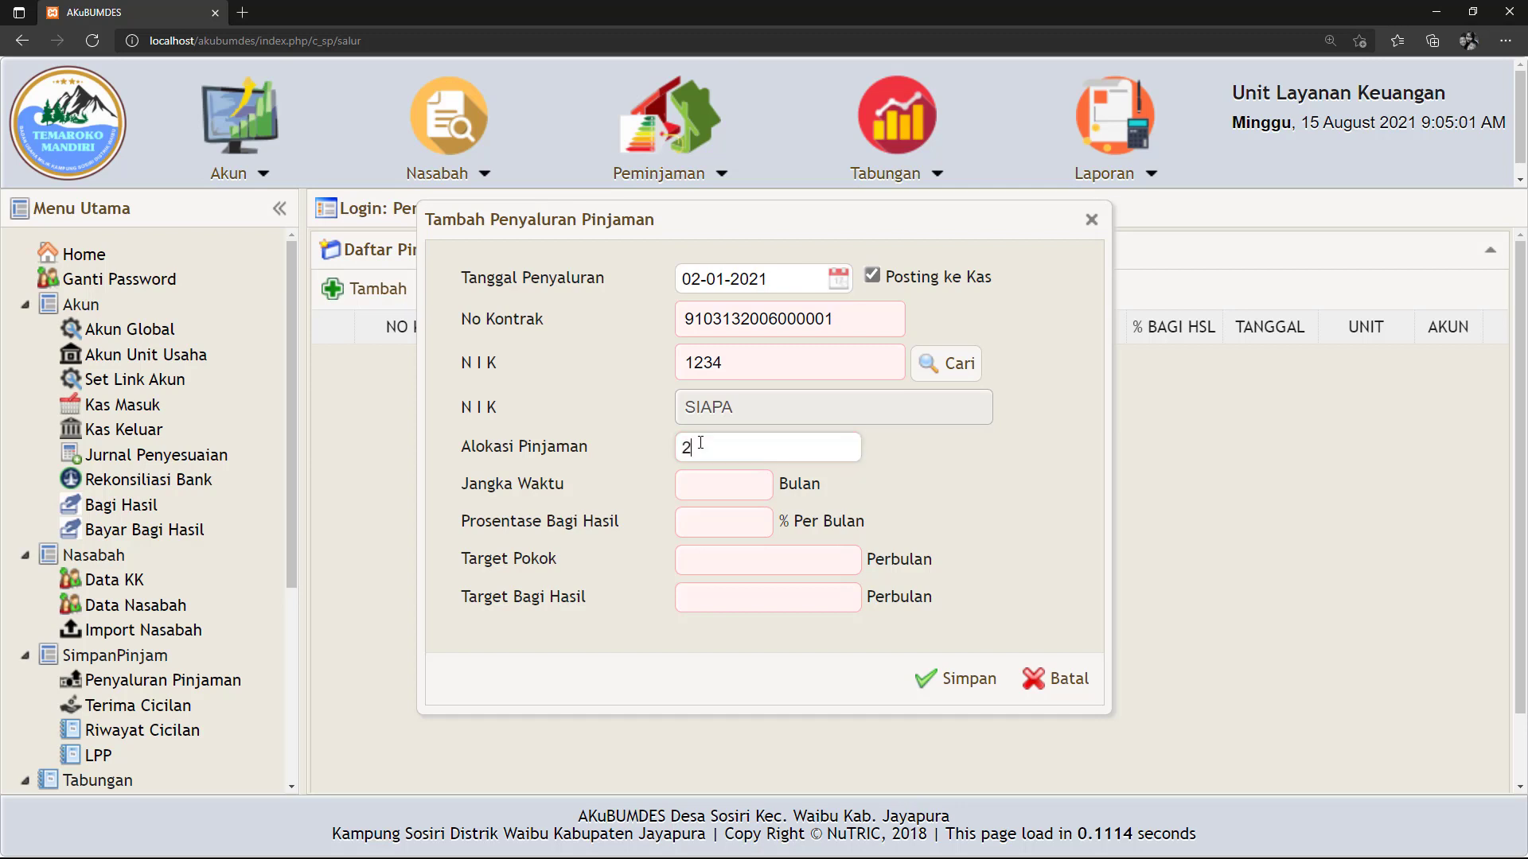
pyautogui.write('0,000,000')
pyautogui.press('BackSpace')
pyautogui.click(709, 483)
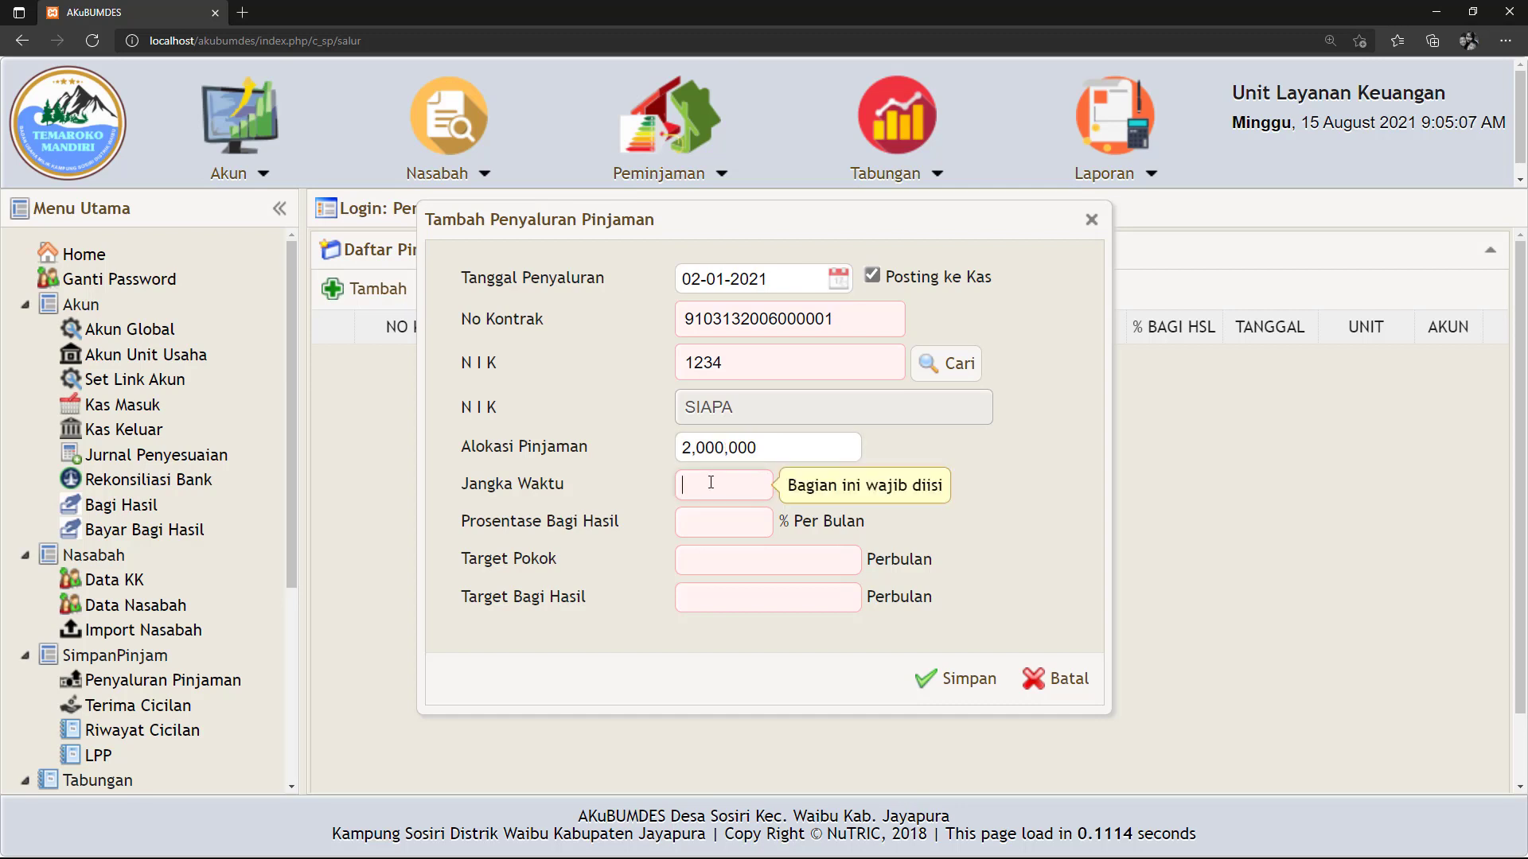
pyautogui.write('4')
pyautogui.click(720, 522)
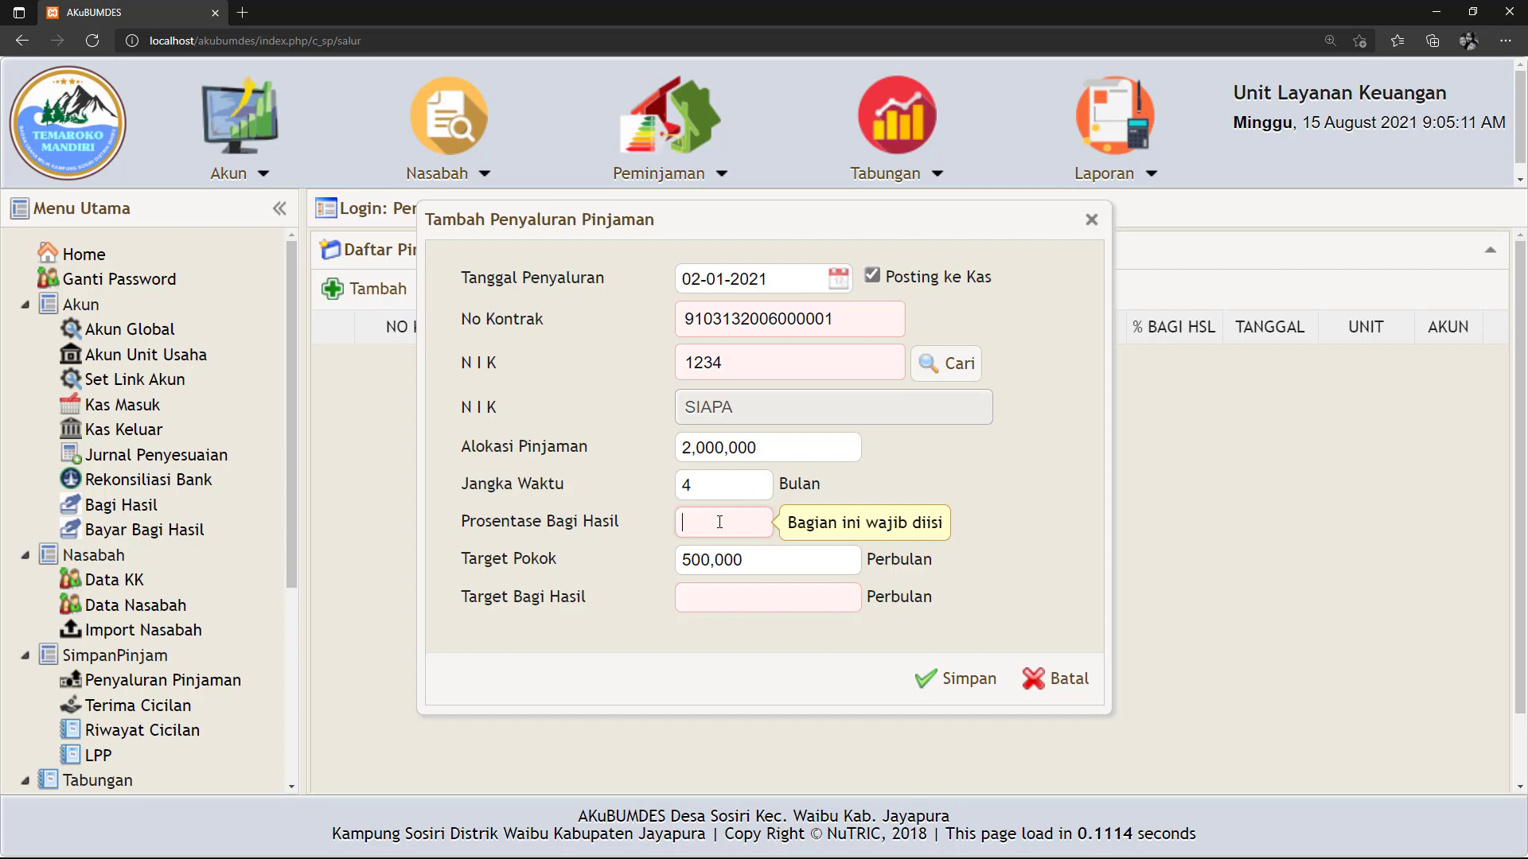
pyautogui.write('0.5')
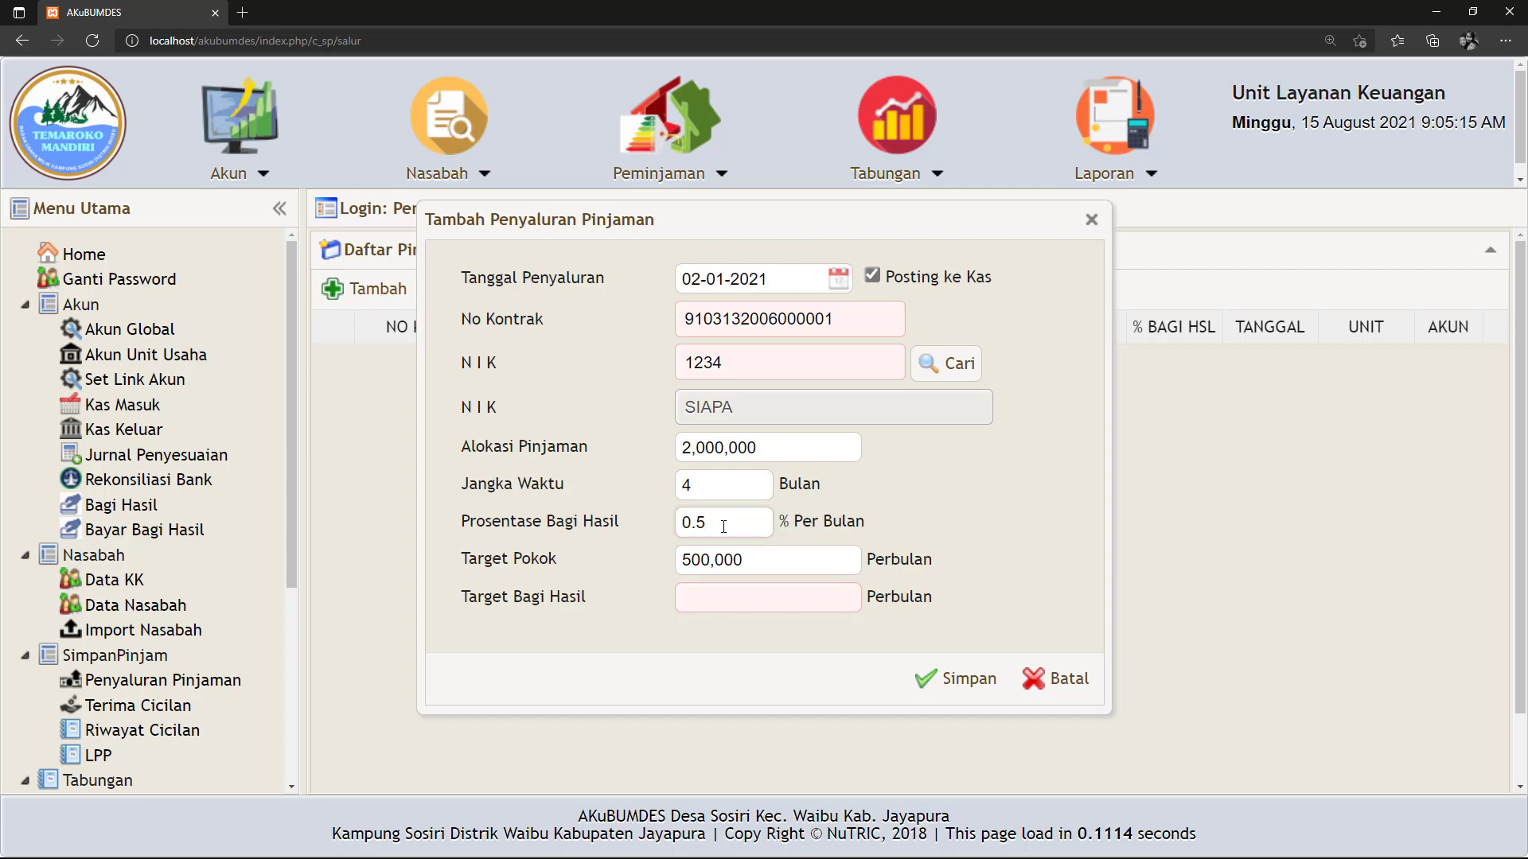
pyautogui.moveTo(708, 522); pyautogui.dragTo(672, 524)
pyautogui.press('Right')
pyautogui.click(727, 637)
# Check the computed 500,000 principal and 10,000 profit per month, then save the loan.
pyautogui.doubleClick(745, 601)
pyautogui.moveTo(766, 614); pyautogui.dragTo(667, 625)
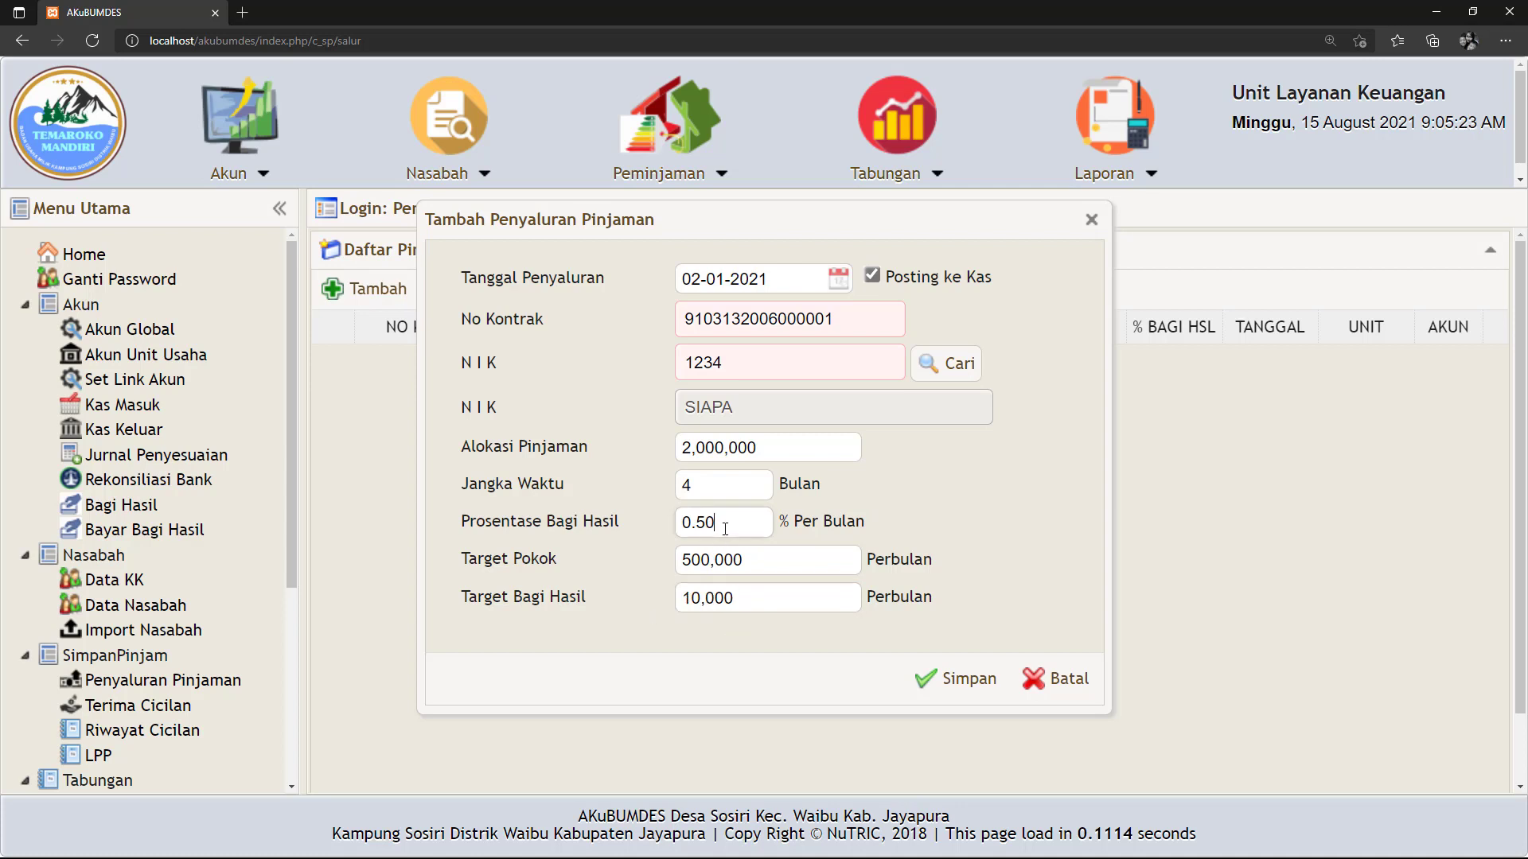
pyautogui.moveTo(721, 523); pyautogui.dragTo(657, 480)
pyautogui.moveTo(756, 447); pyautogui.dragTo(643, 446)
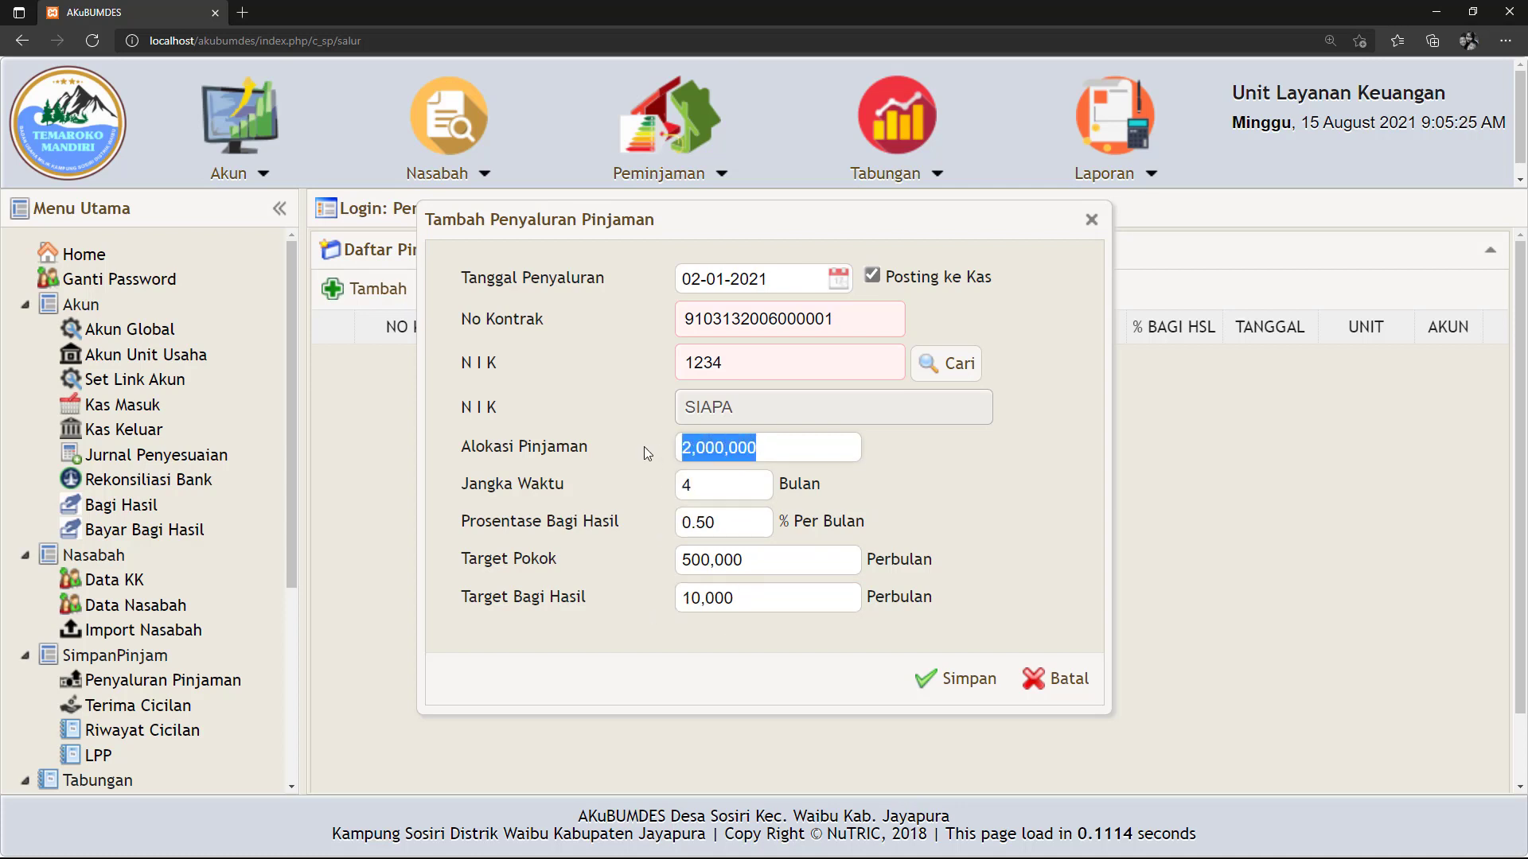
pyautogui.moveTo(756, 447); pyautogui.dragTo(631, 448)
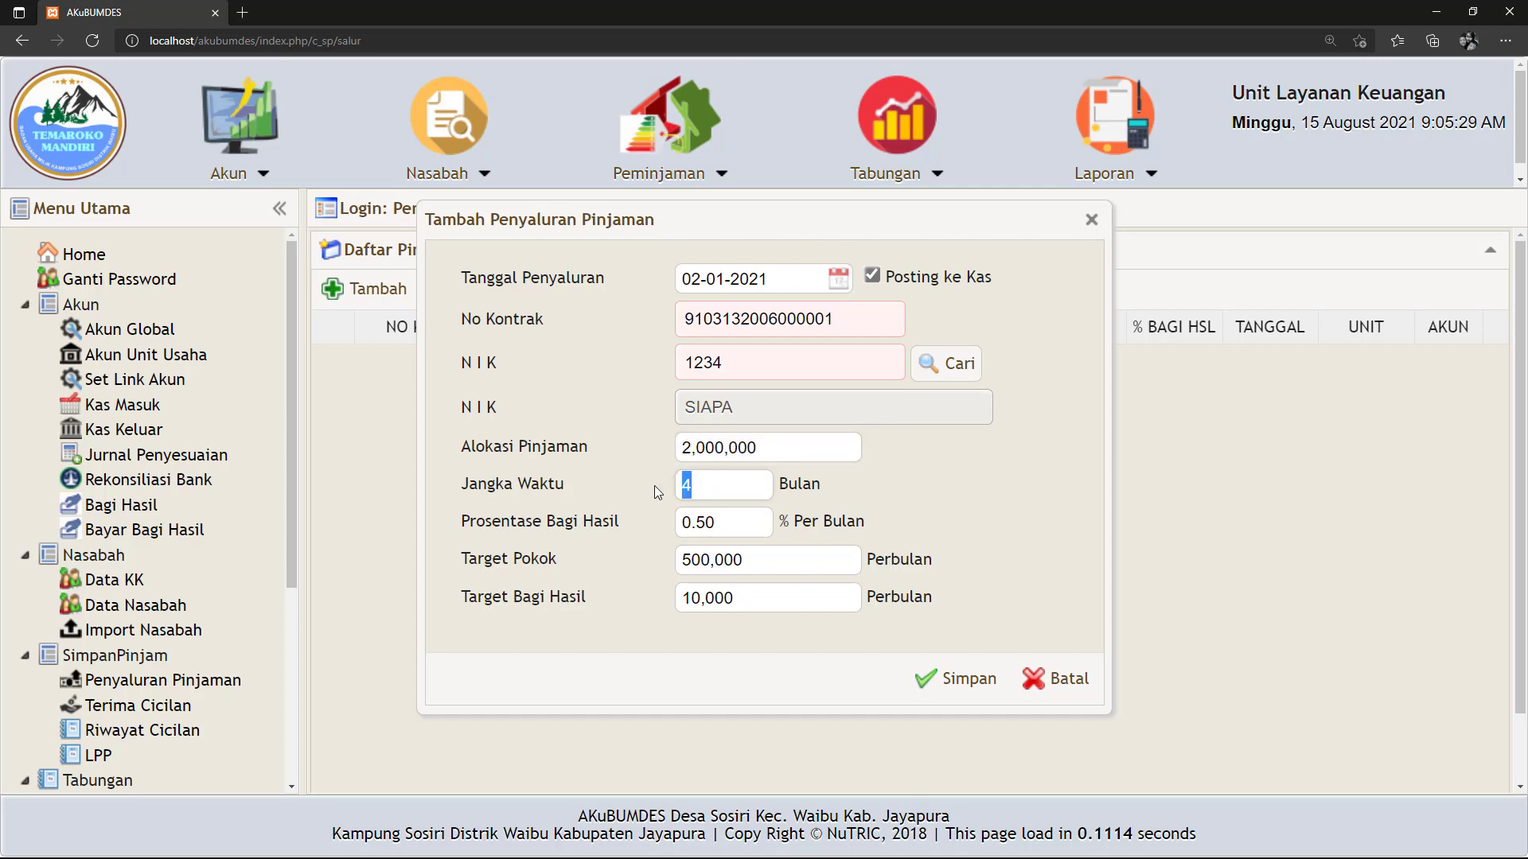
pyautogui.click(723, 526)
pyautogui.moveTo(723, 526); pyautogui.dragTo(678, 562)
pyautogui.moveTo(744, 597); pyautogui.dragTo(640, 599)
pyautogui.click(1022, 499)
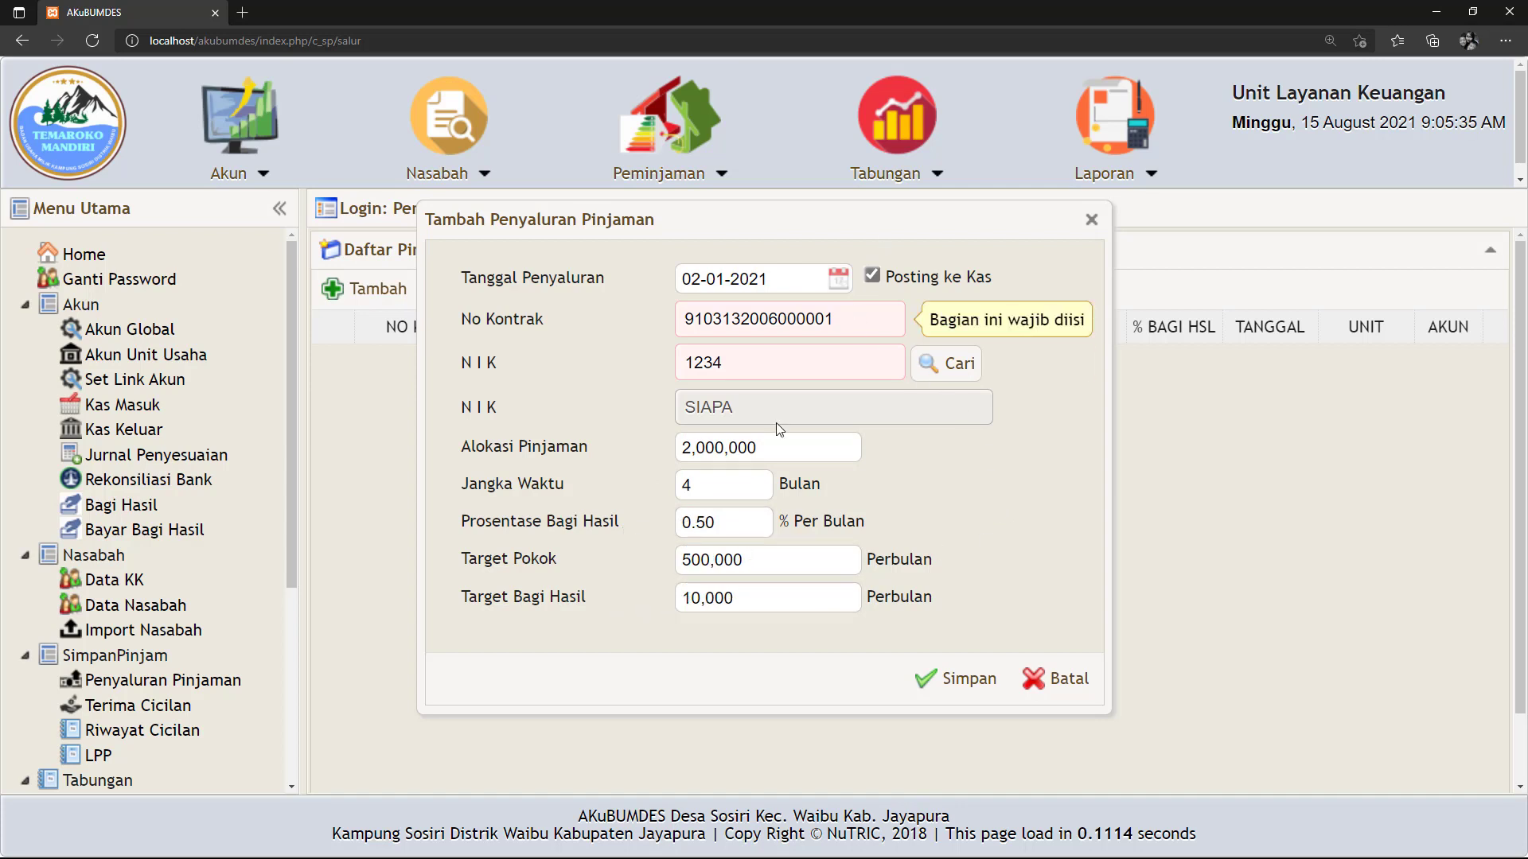
pyautogui.click(957, 686)
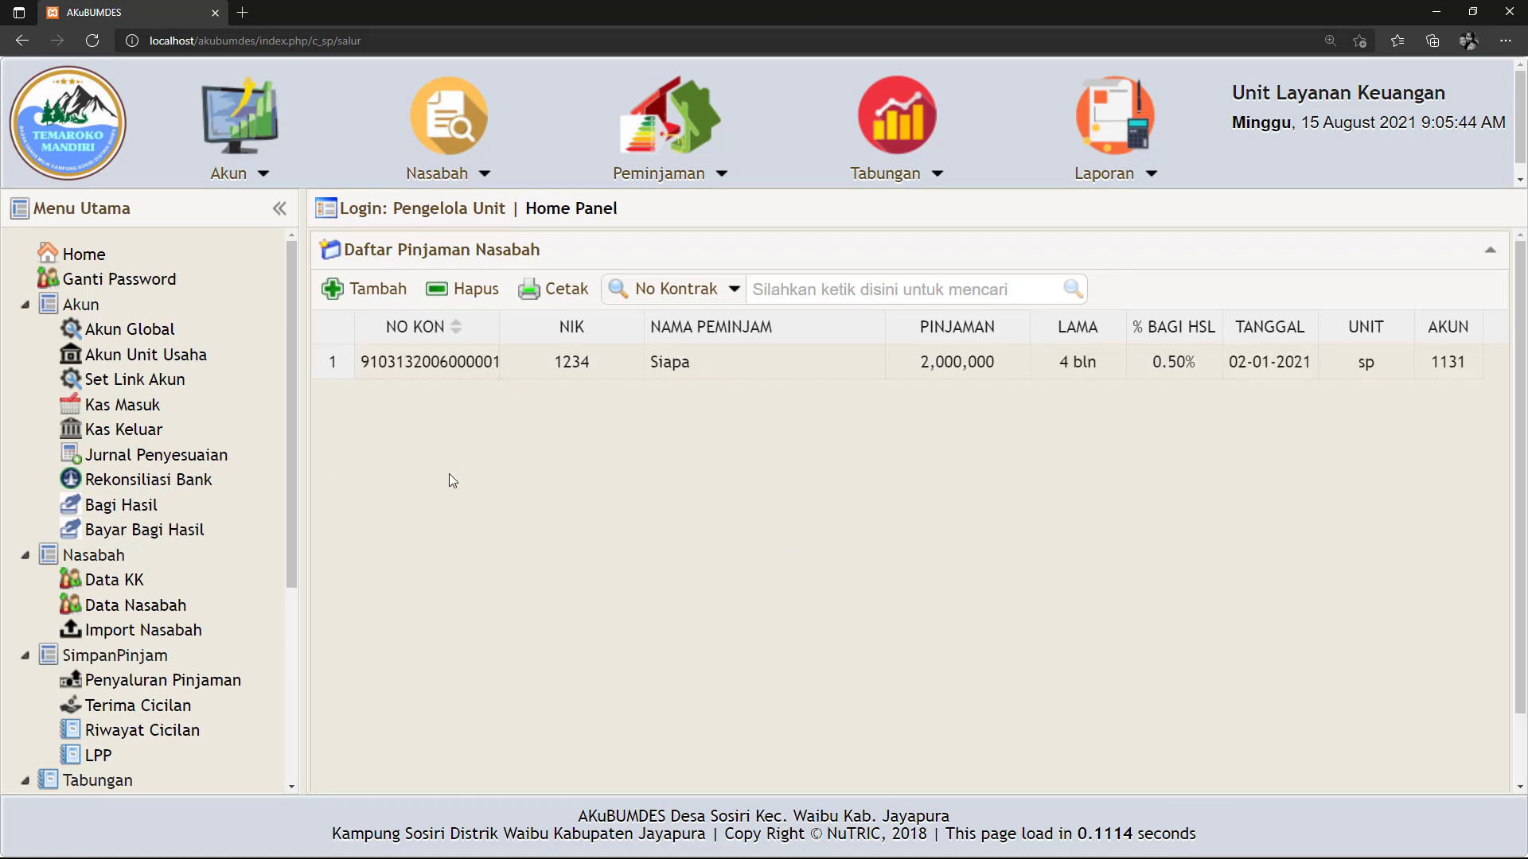
# Print the 2,000,000 loan's Kartu Cicilan PDF, review and close it, then go to Terima Cicilan.
pyautogui.scroll(-1, 207, 660)
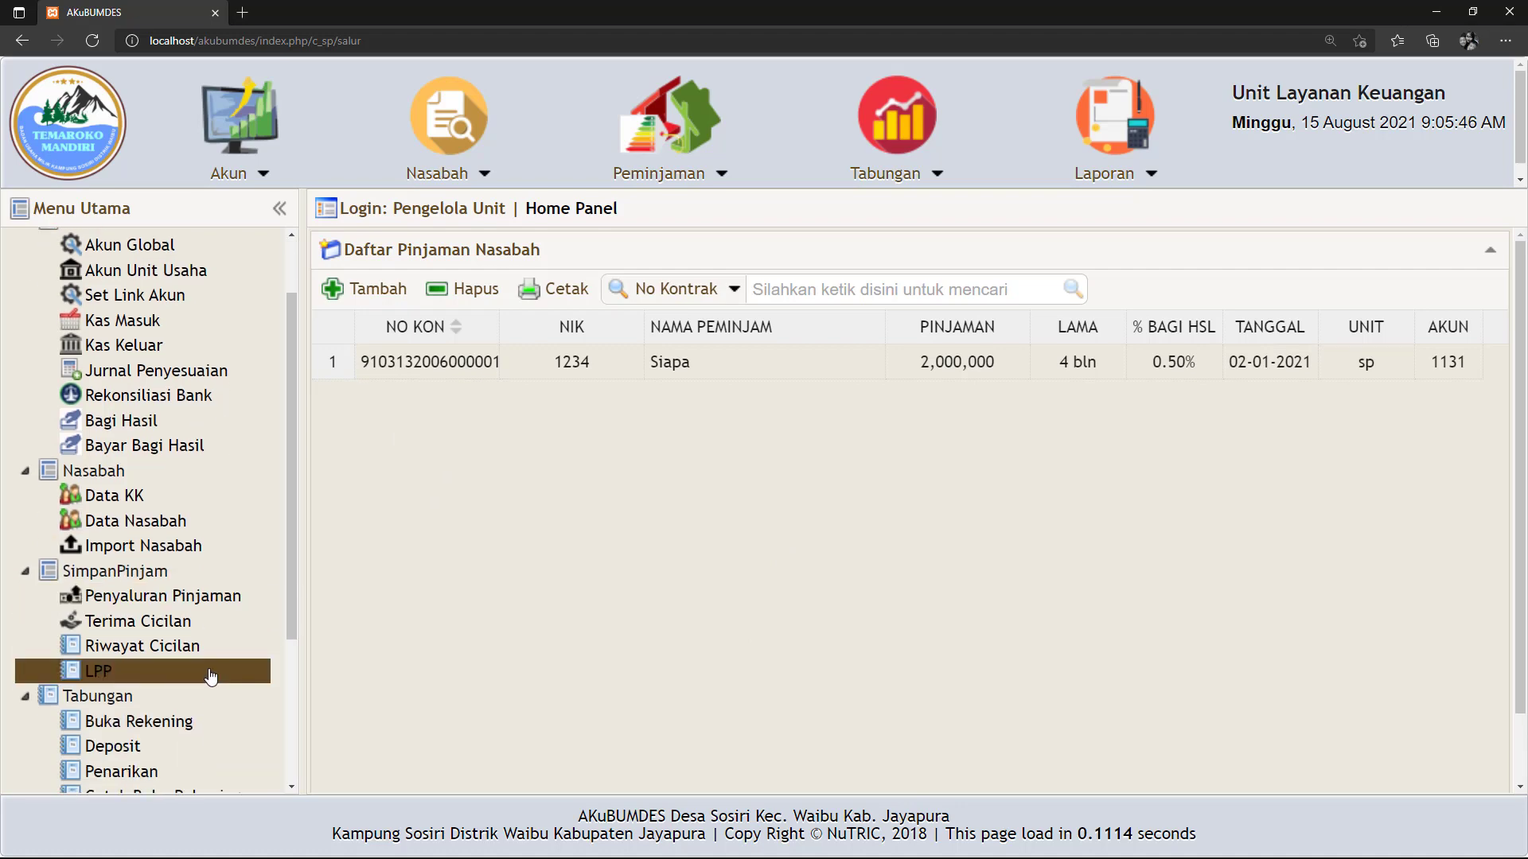
pyautogui.click(468, 374)
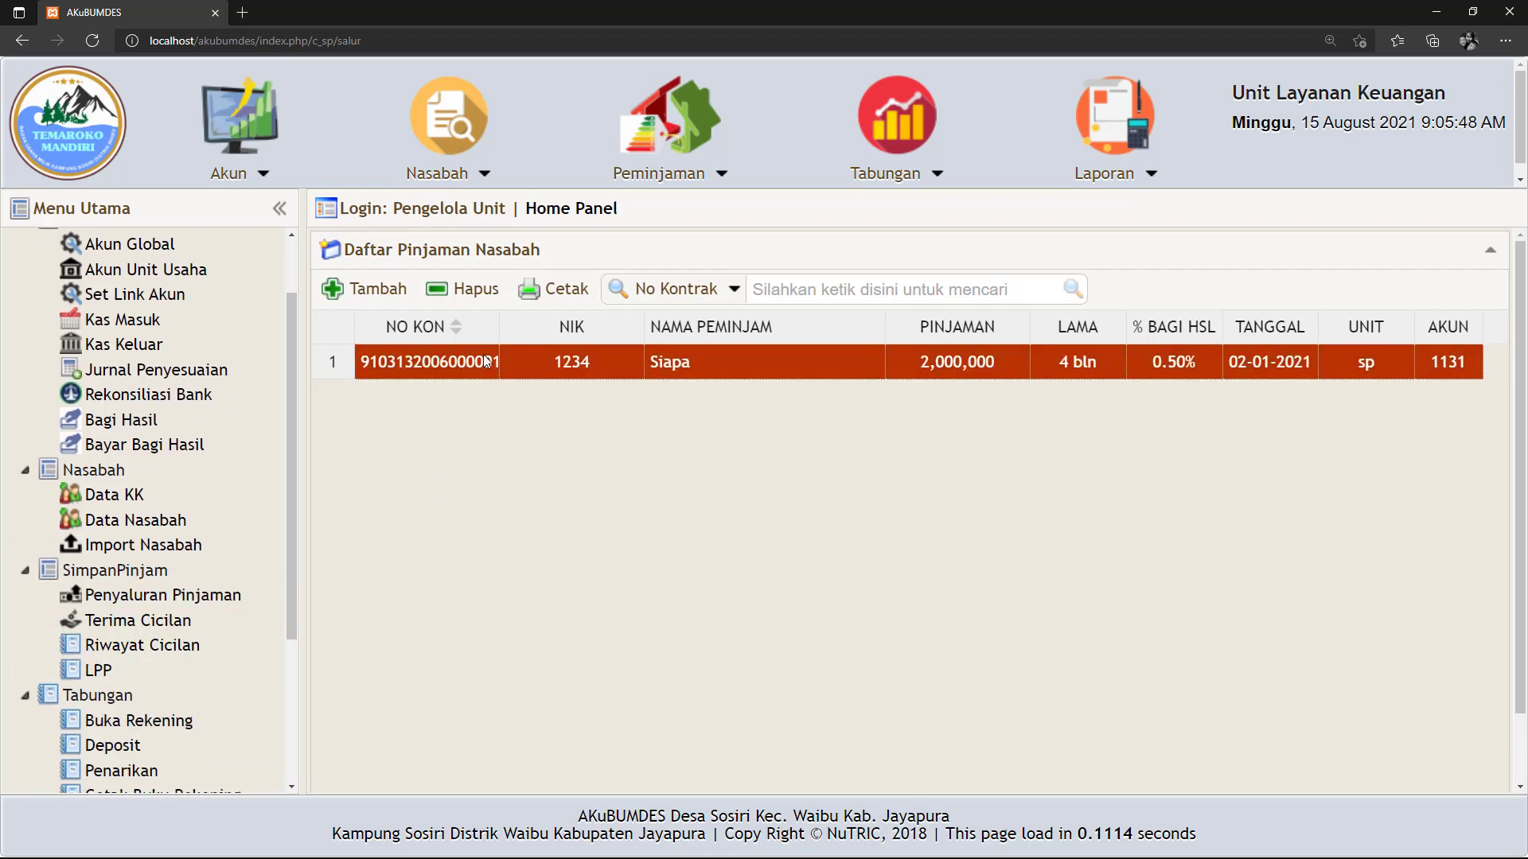
pyautogui.click(556, 296)
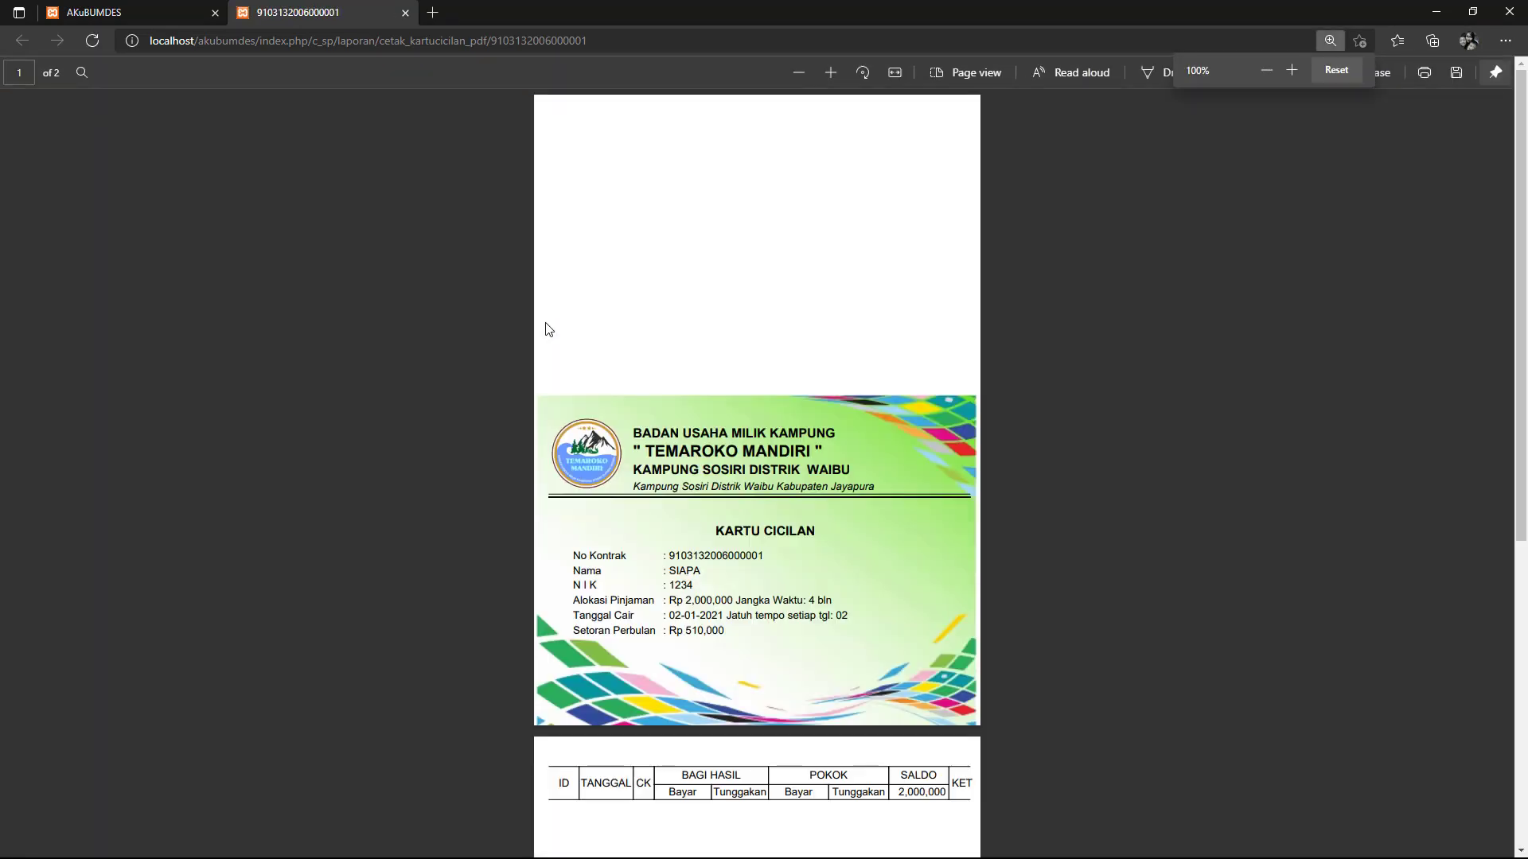
pyautogui.scroll(-3, 742, 294)
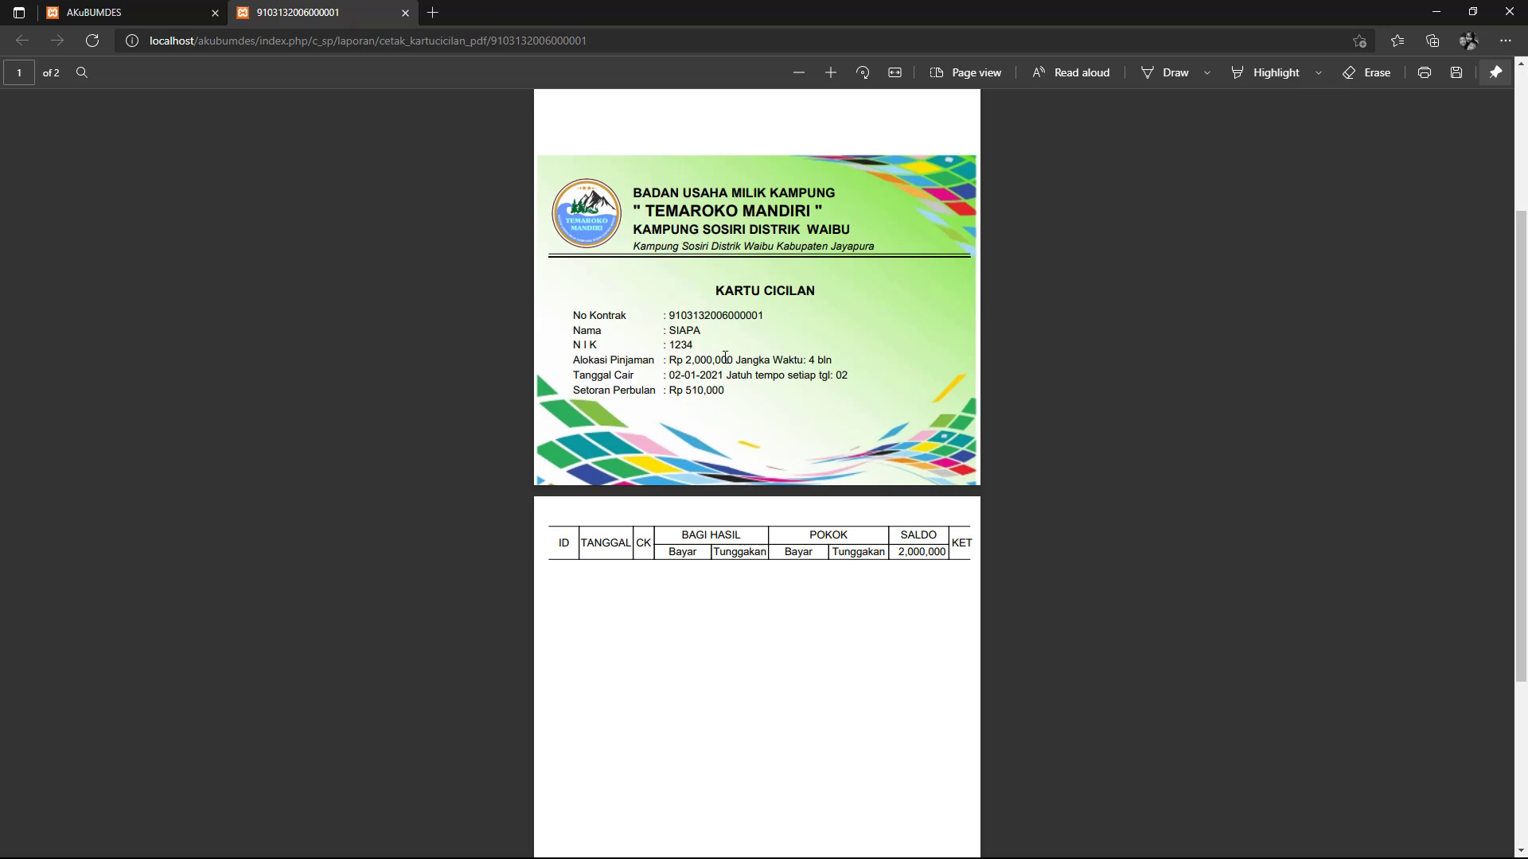
pyautogui.scroll(3, 799, 371)
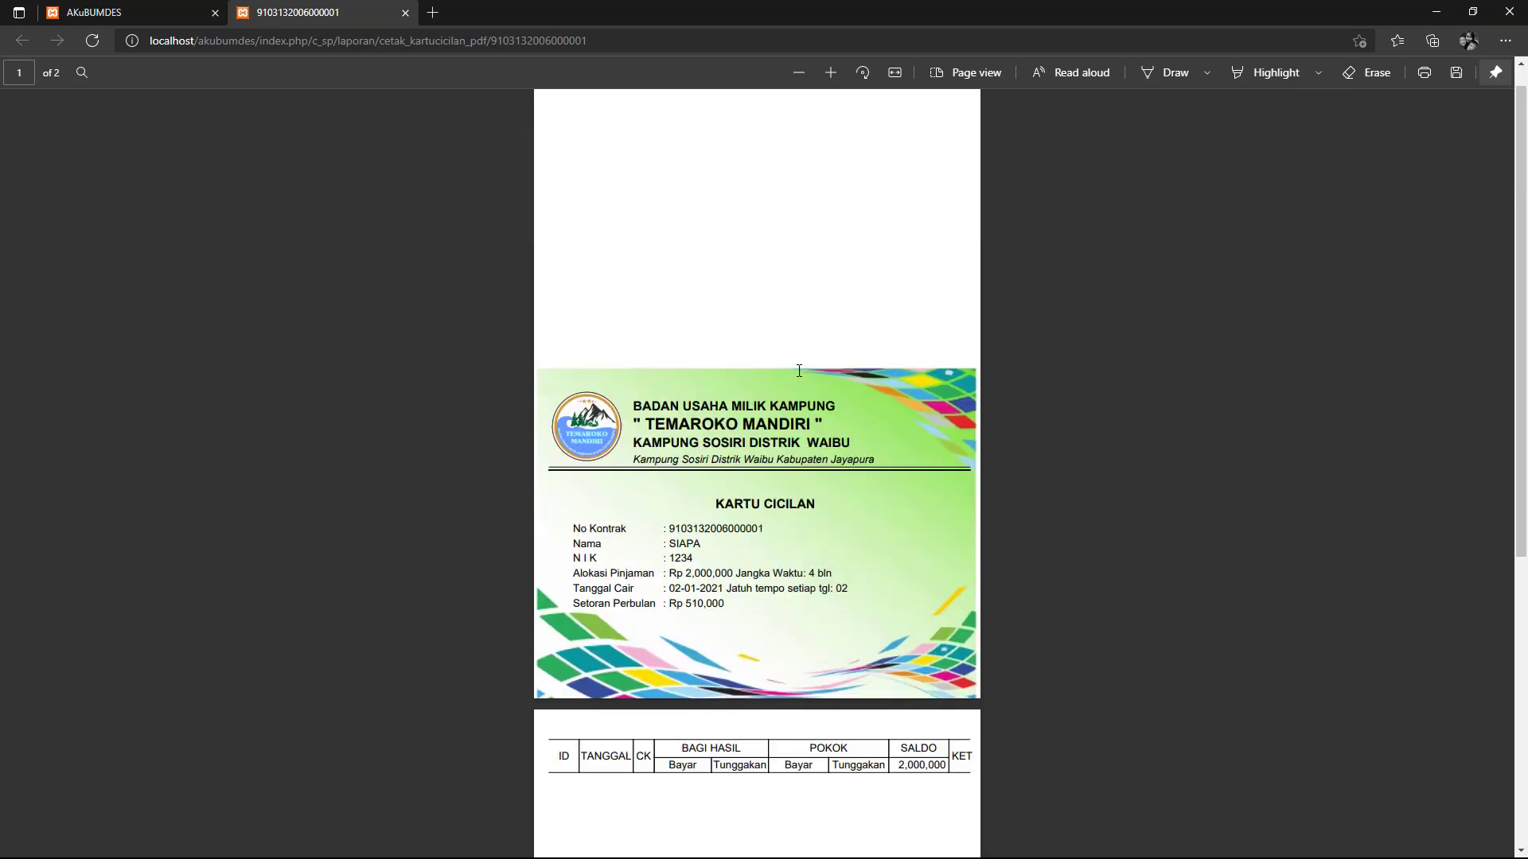
pyautogui.click(406, 13)
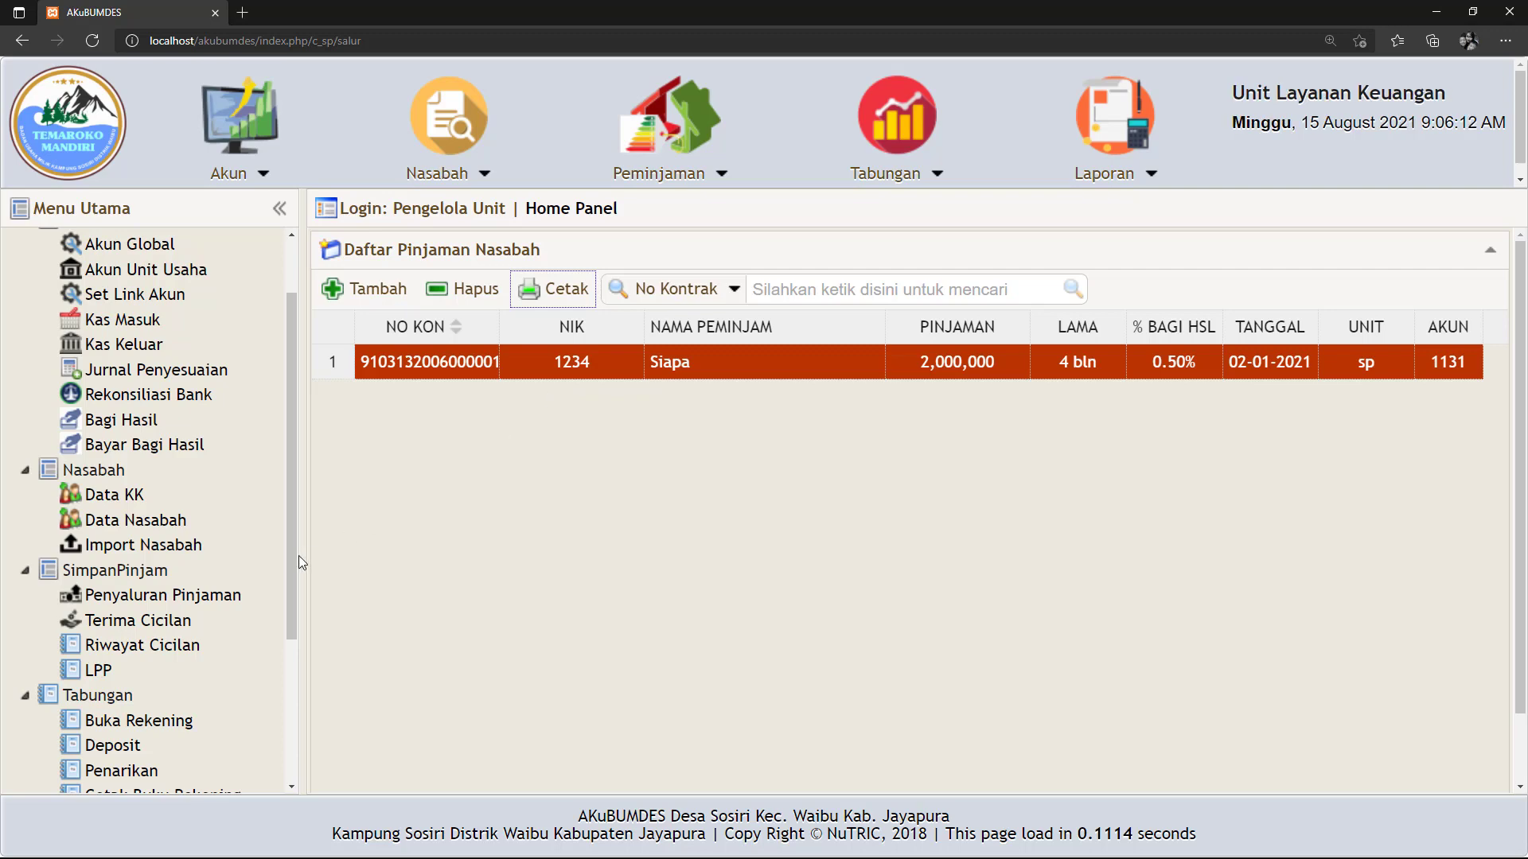
pyautogui.click(127, 622)
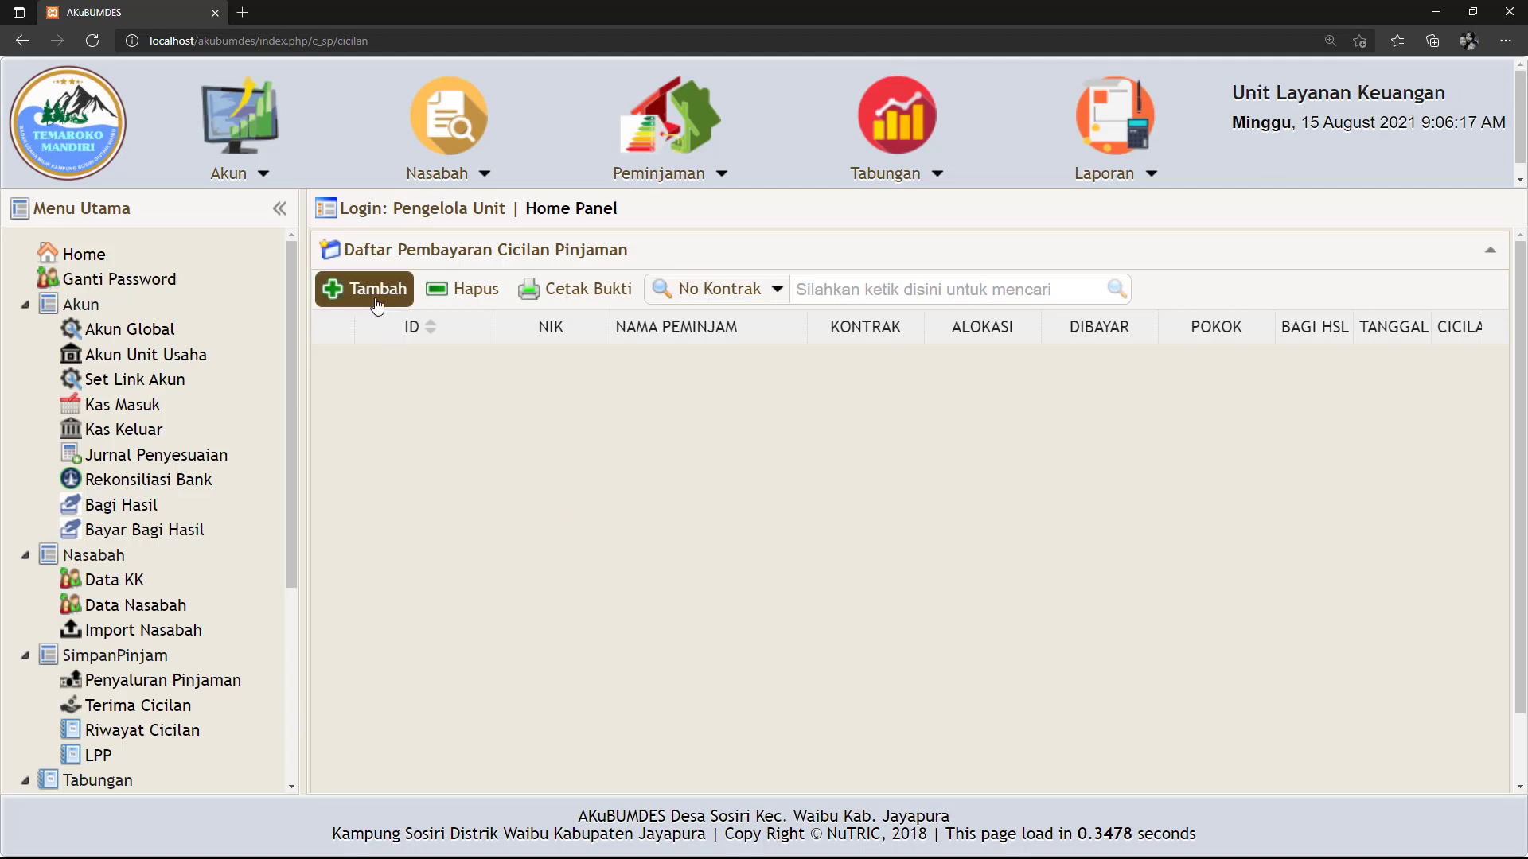
# Start a new installment payment dated 02-02-2021 for the 2,000,000 loan.
pyautogui.click(377, 302)
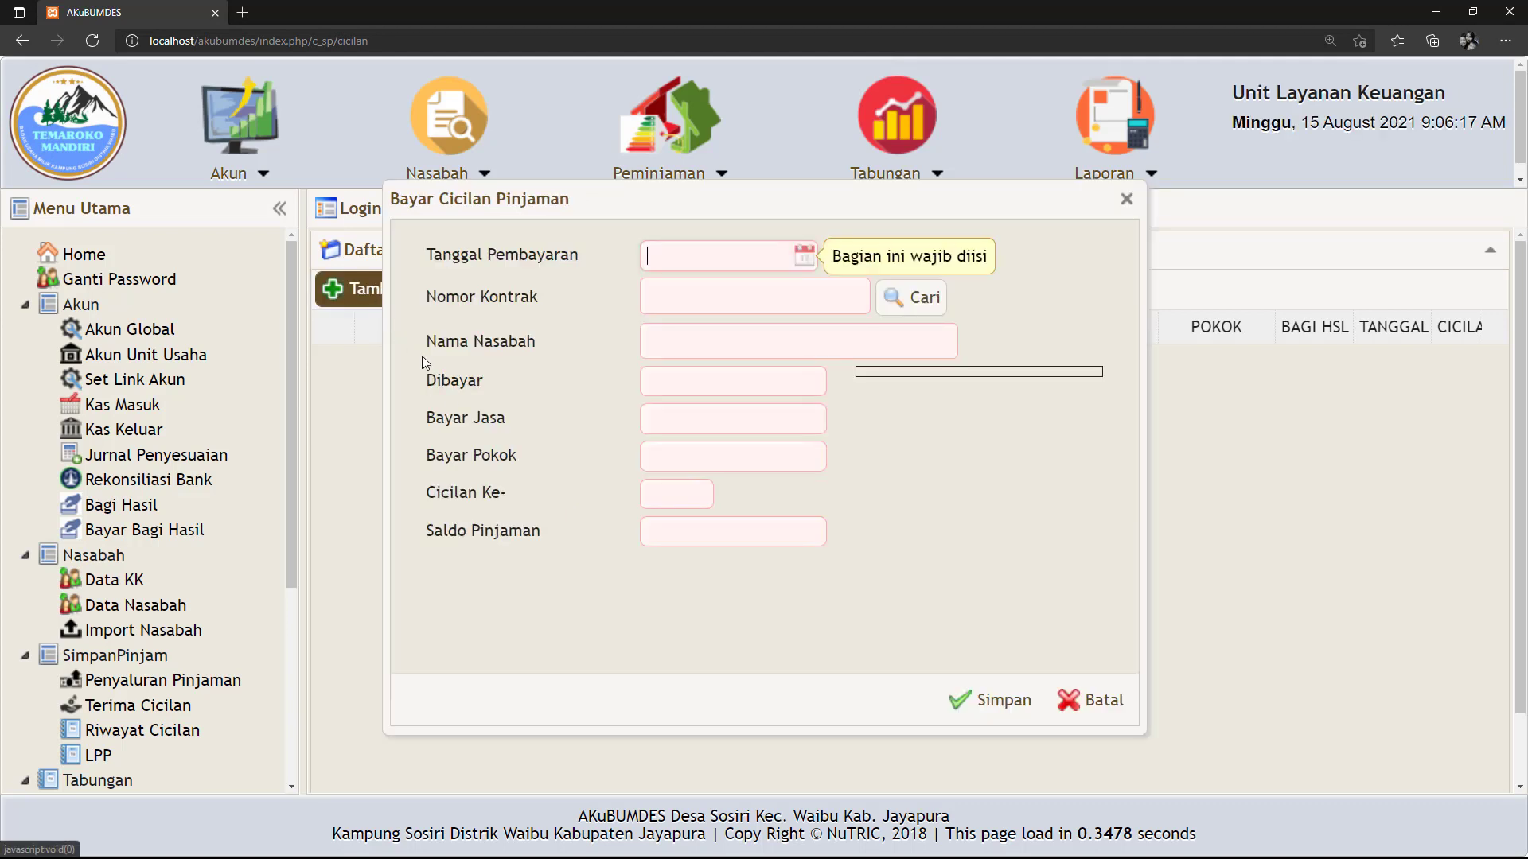
pyautogui.click(804, 258)
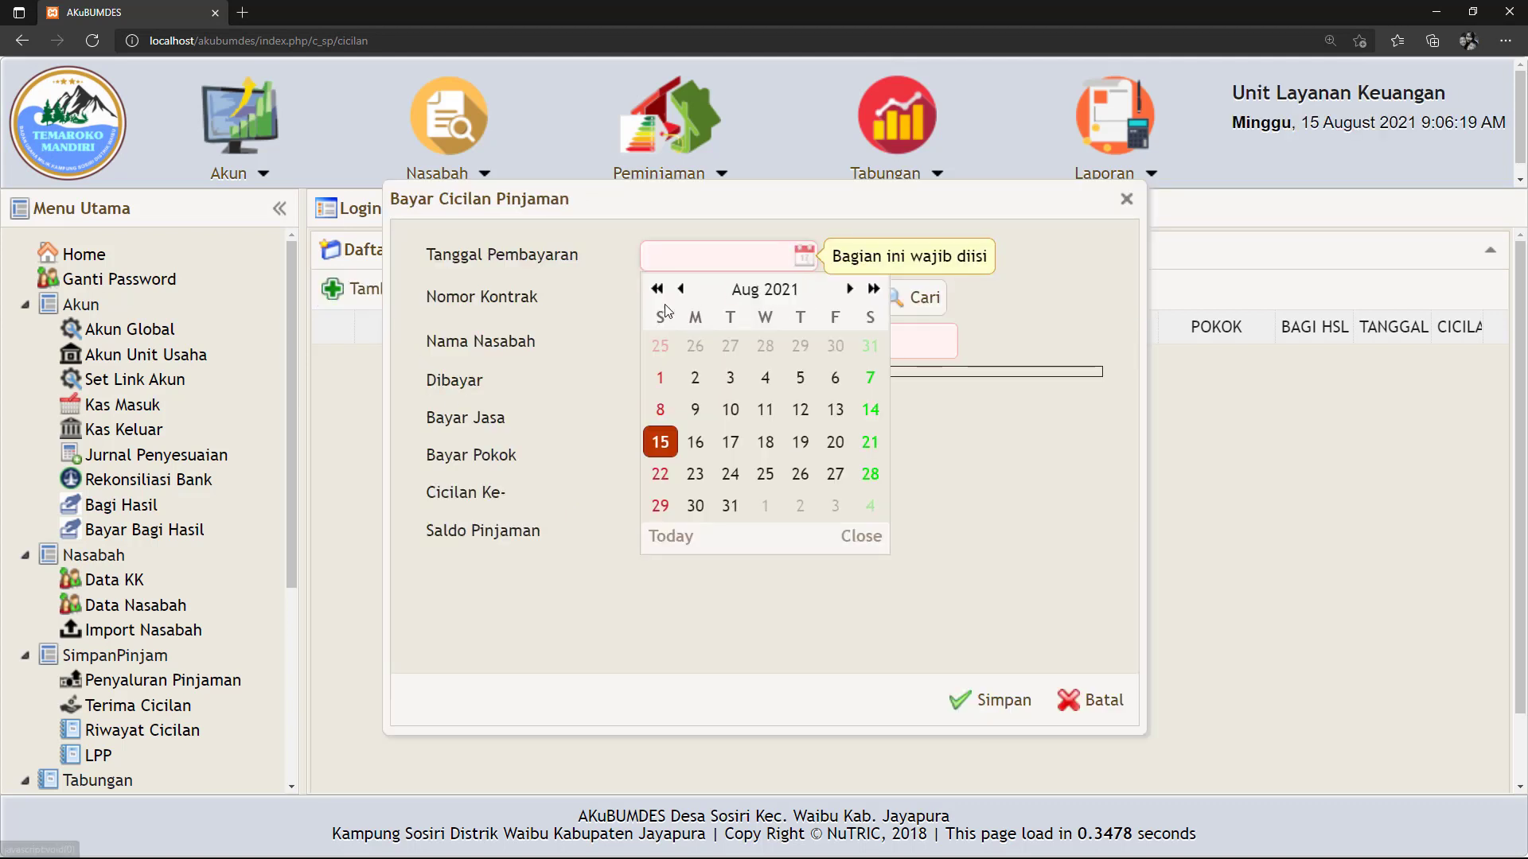
pyautogui.click(680, 289)
pyautogui.click(680, 289)
pyautogui.click(681, 289)
pyautogui.click(680, 289)
pyautogui.click(680, 289)
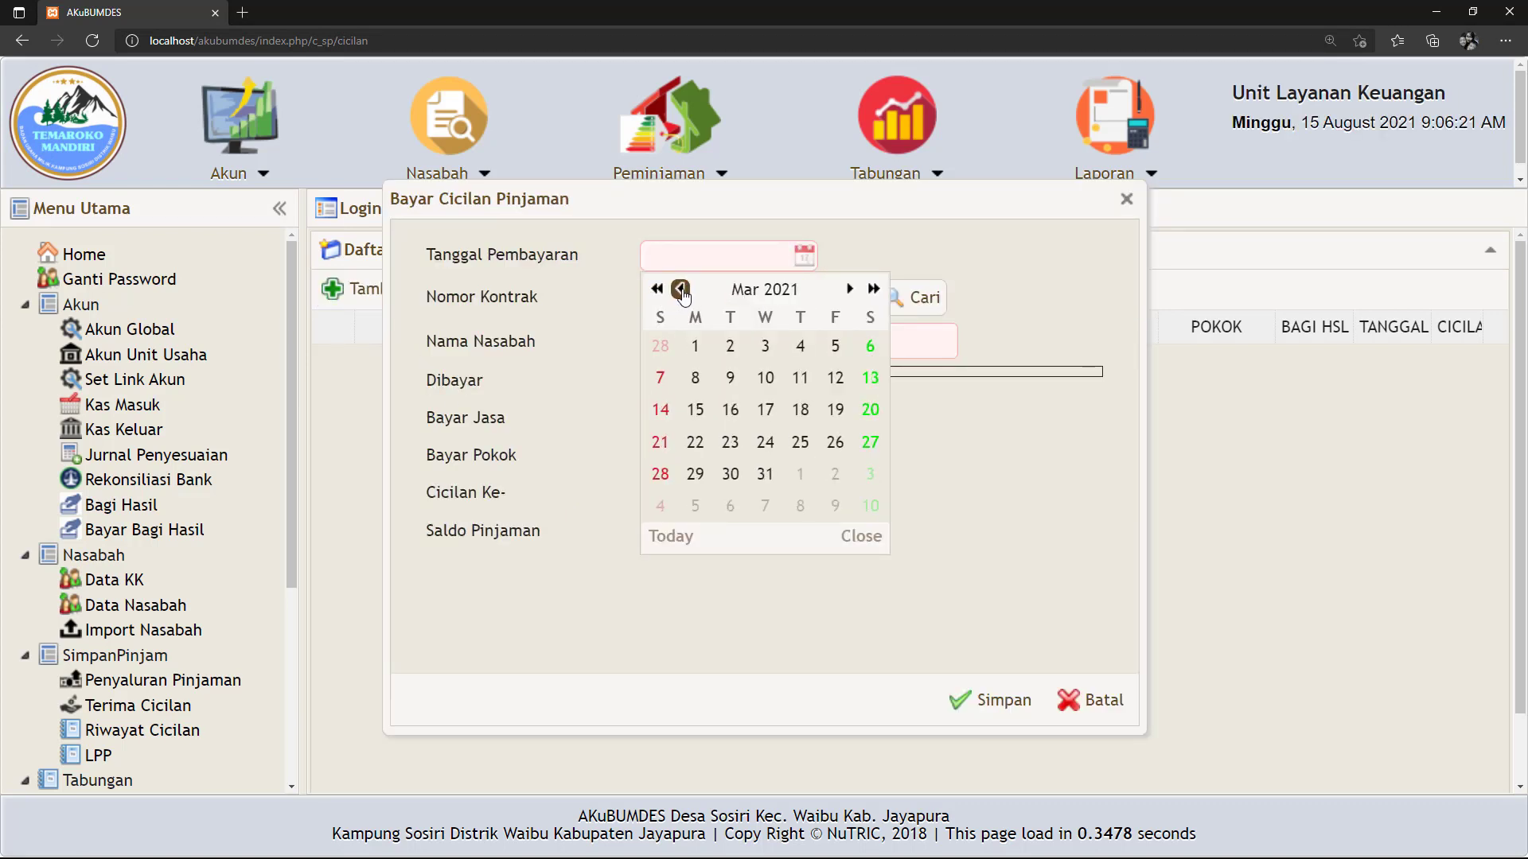
pyautogui.click(680, 289)
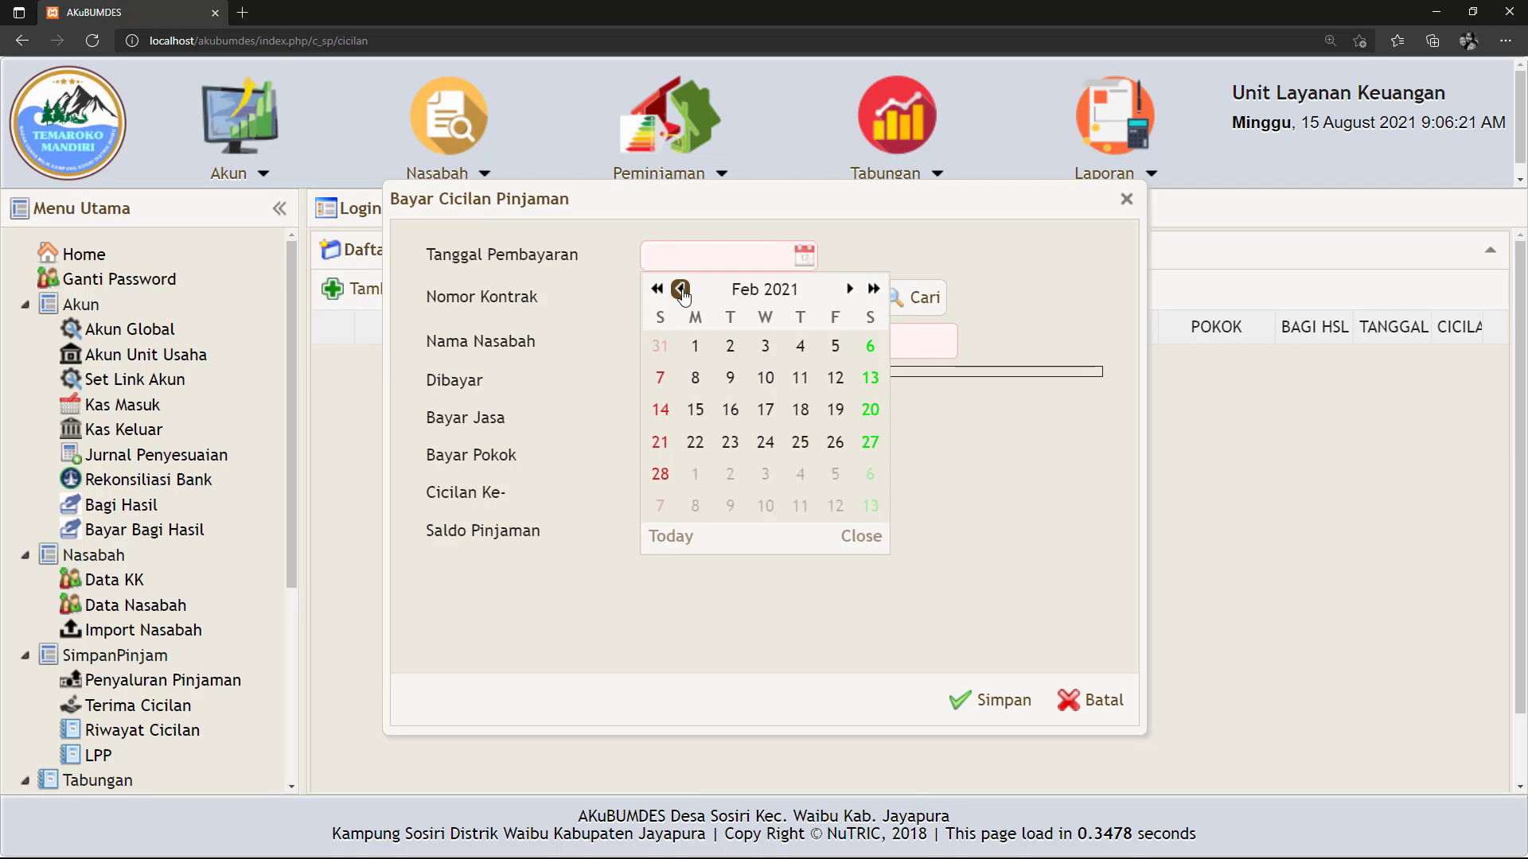
pyautogui.click(730, 346)
pyautogui.click(919, 309)
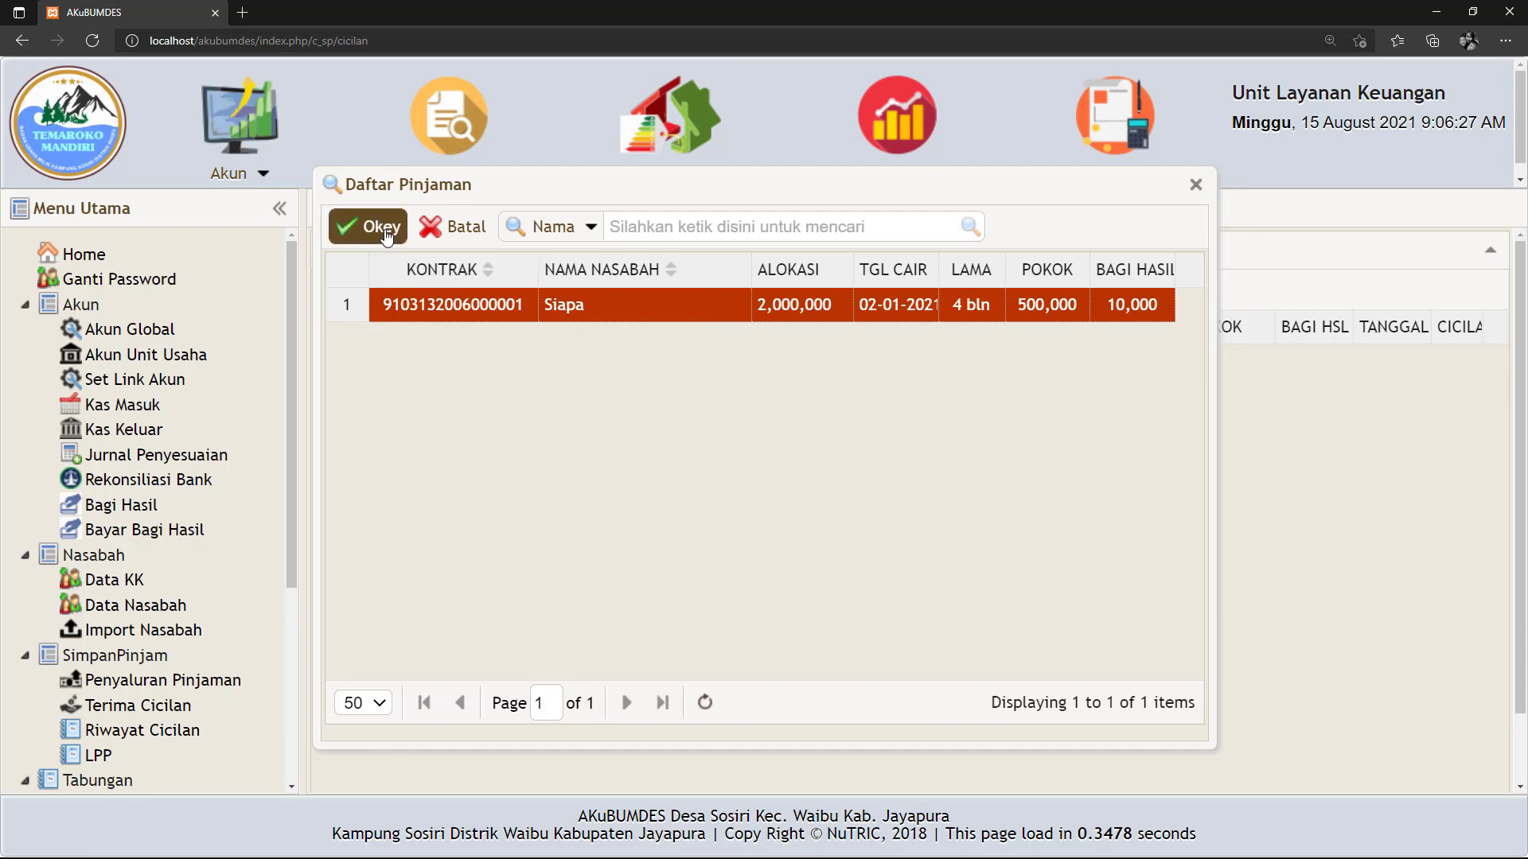
pyautogui.click(360, 227)
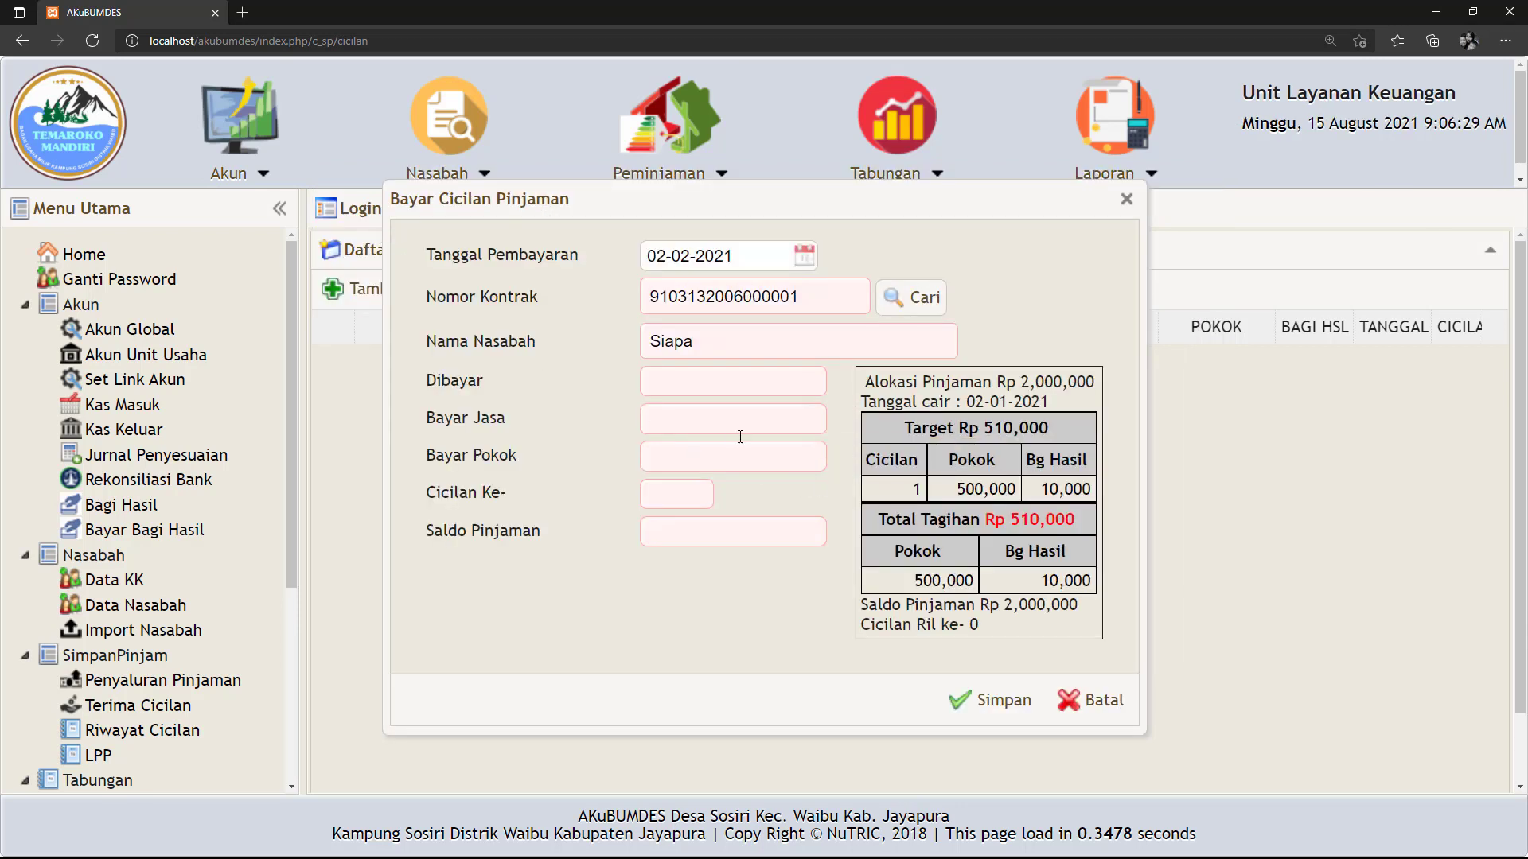
# Enter 510,000 paid, check the 500,000 principal and 10,000 profit split, and save.
pyautogui.click(681, 382)
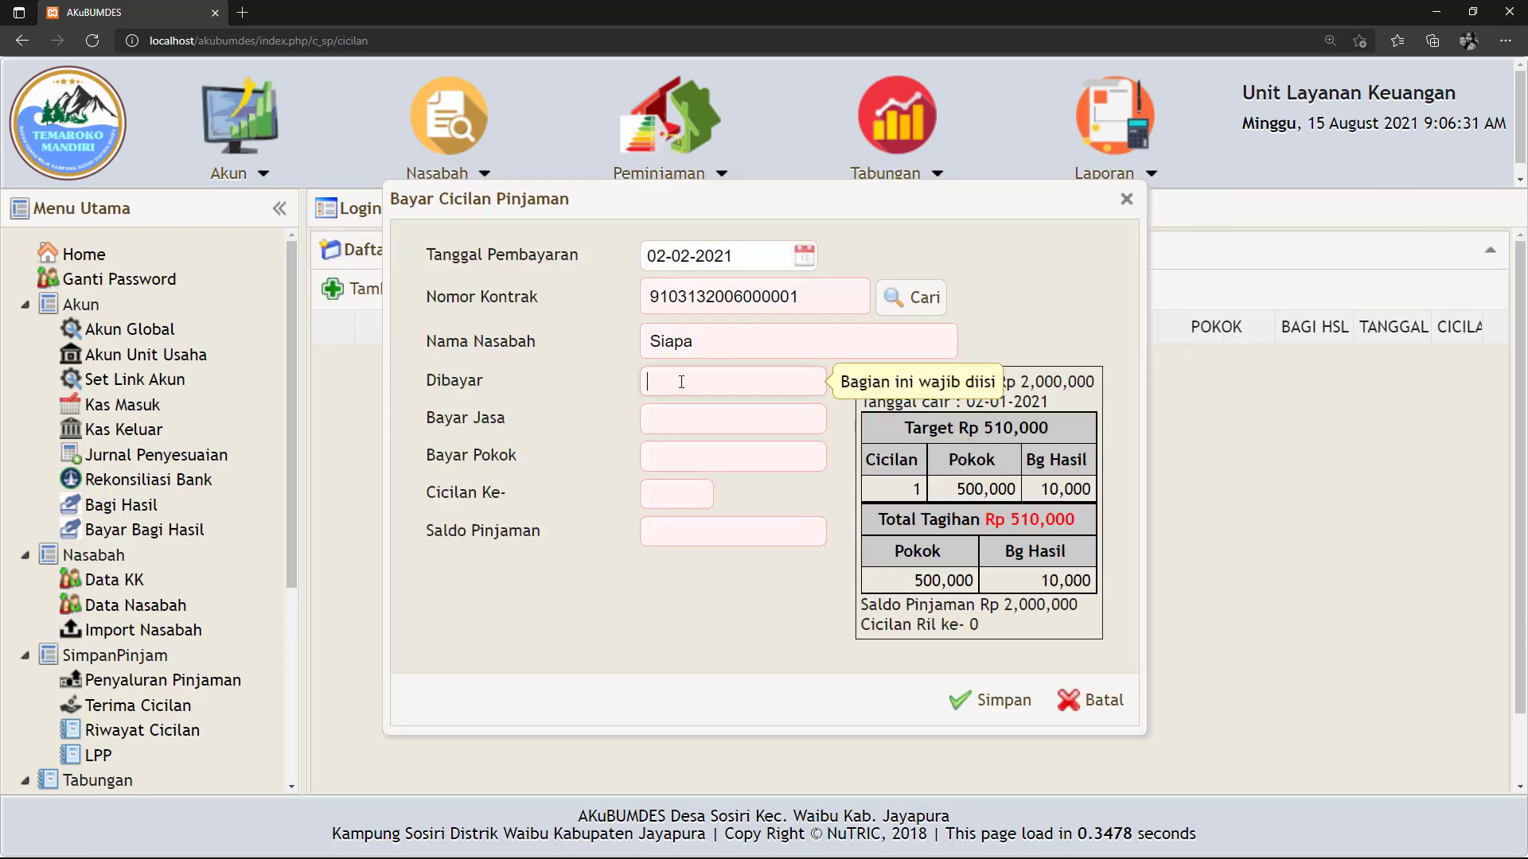
pyautogui.write('510')
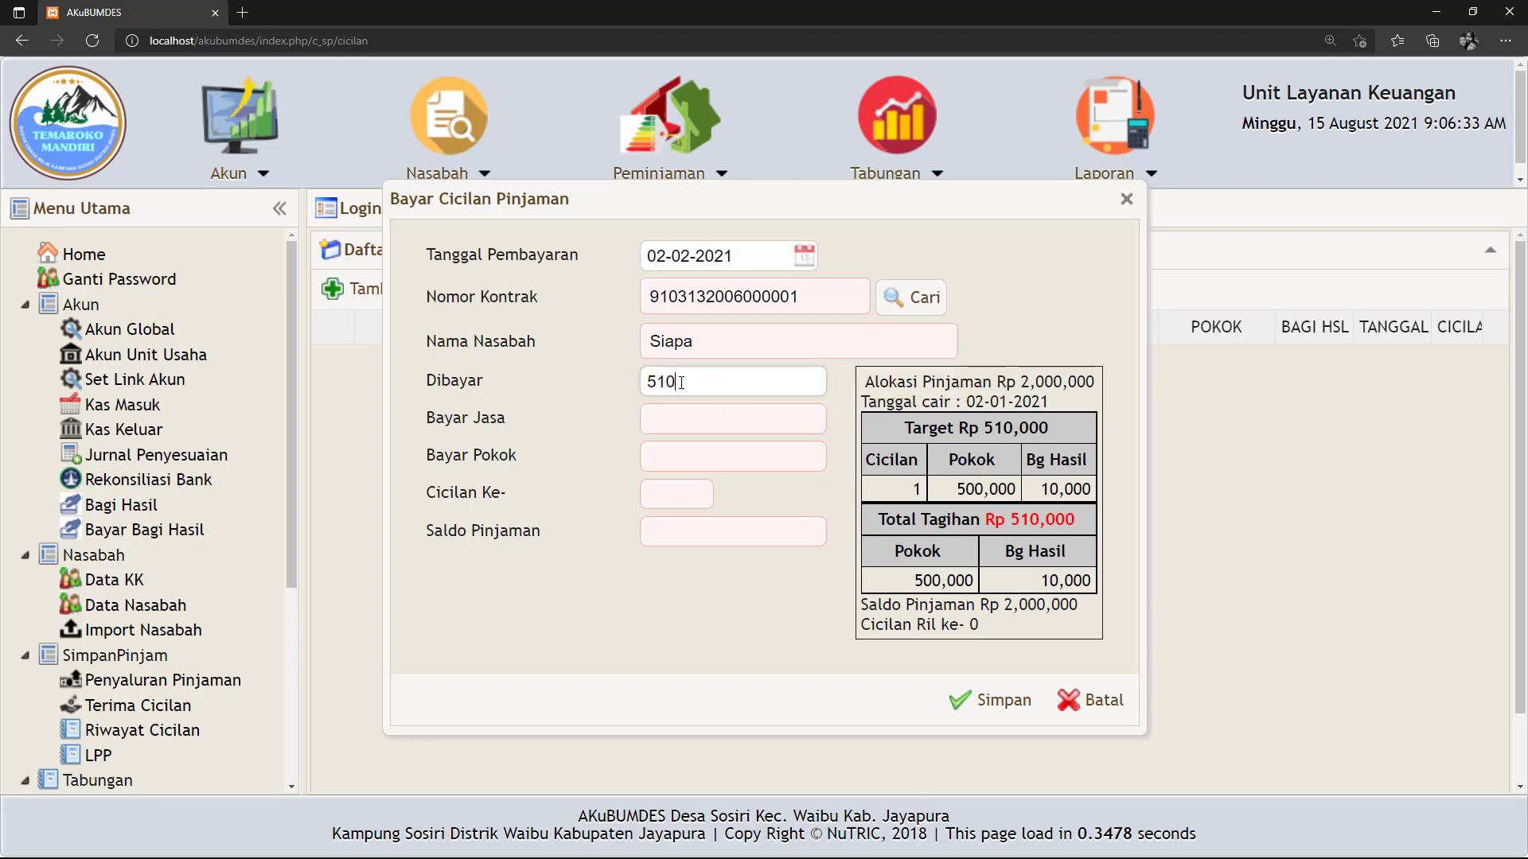
pyautogui.write(',0000')
pyautogui.click(657, 491)
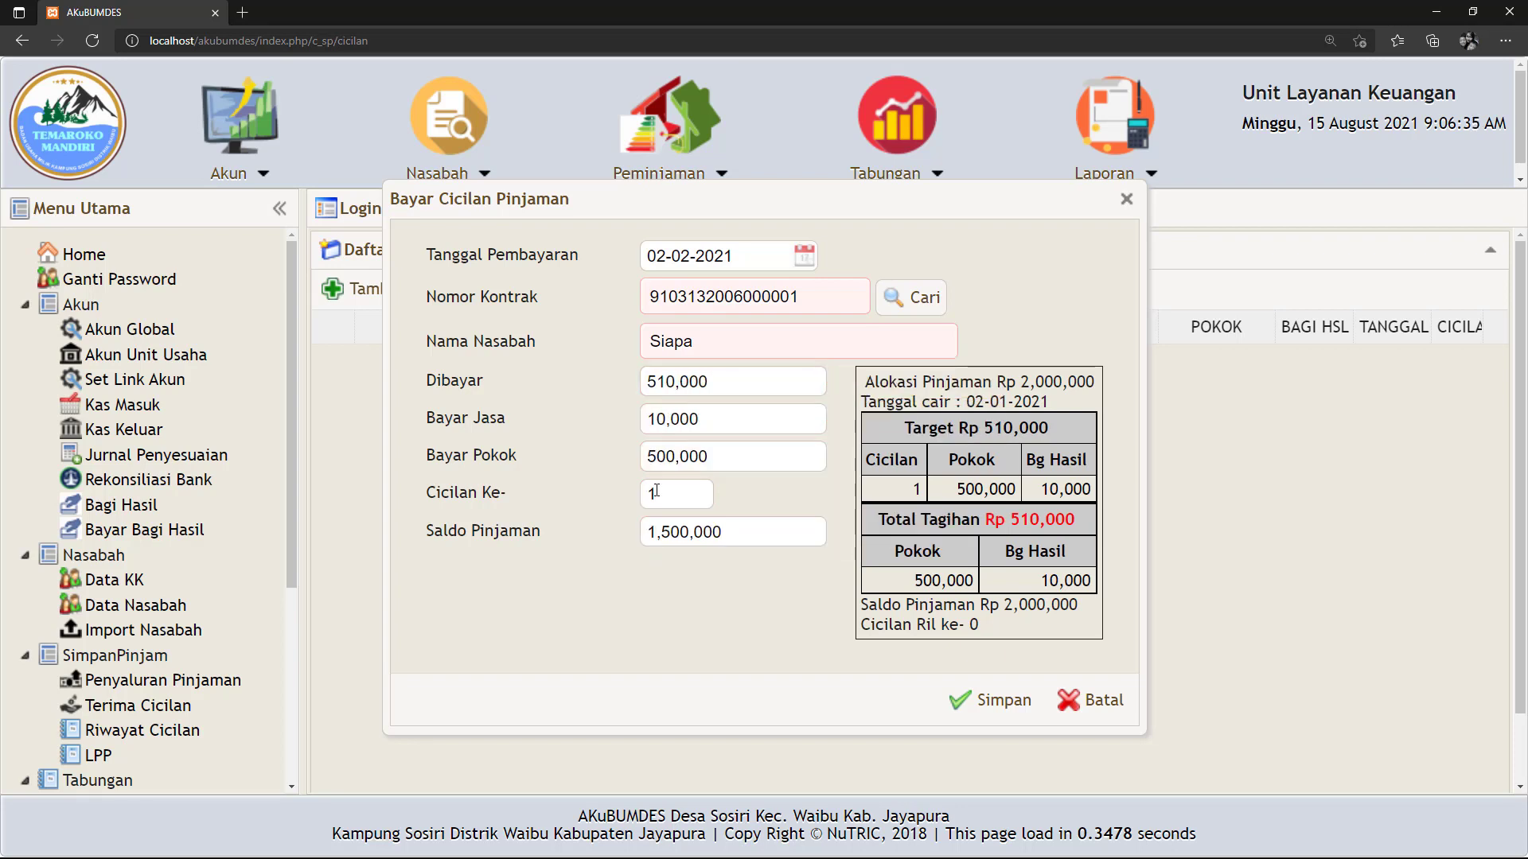
pyautogui.doubleClick(707, 415)
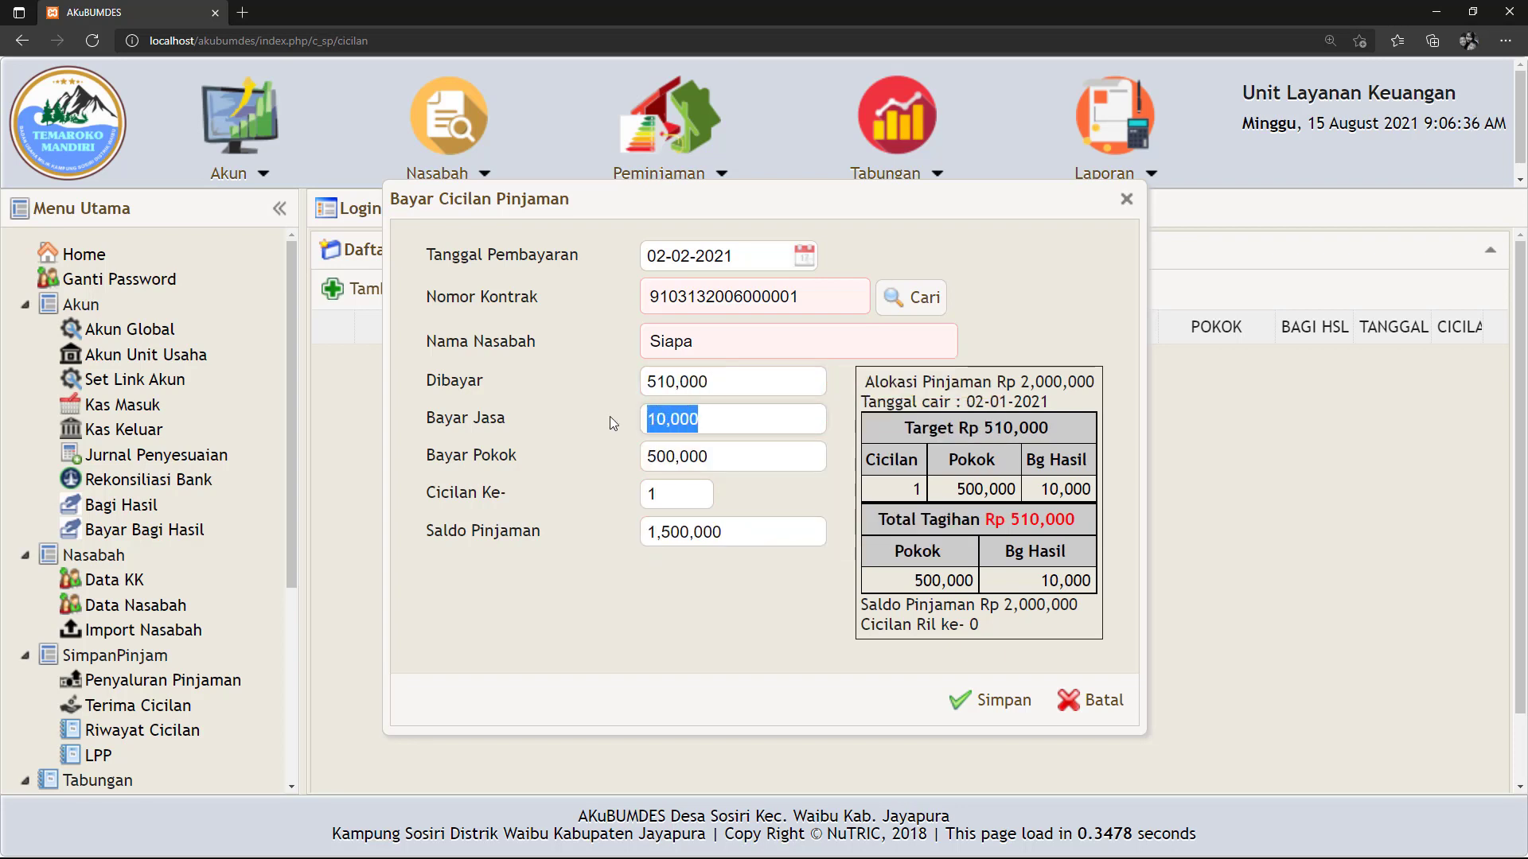
pyautogui.doubleClick(714, 456)
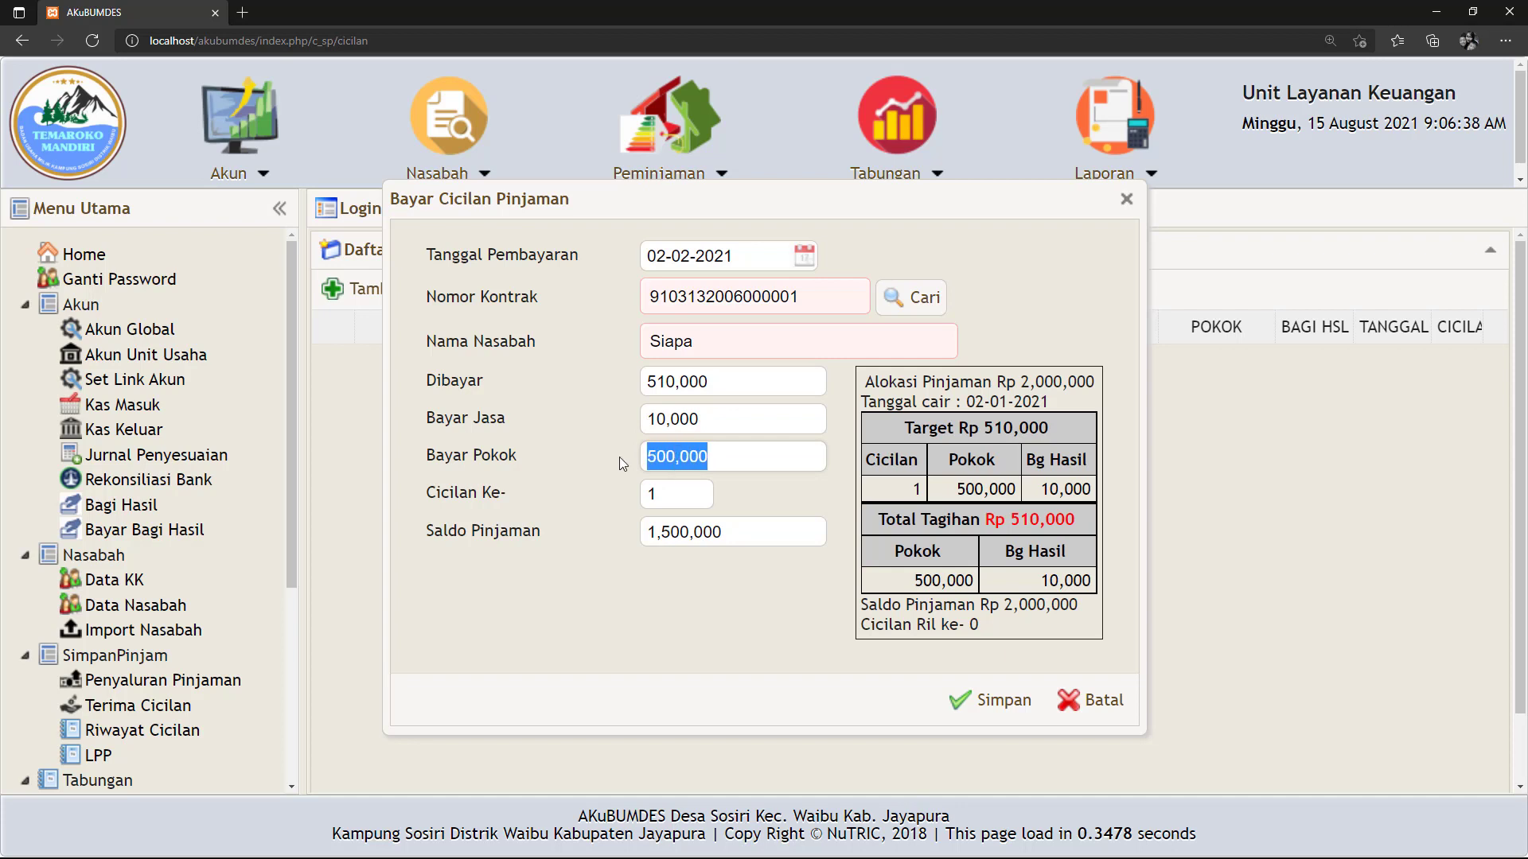
pyautogui.click(697, 581)
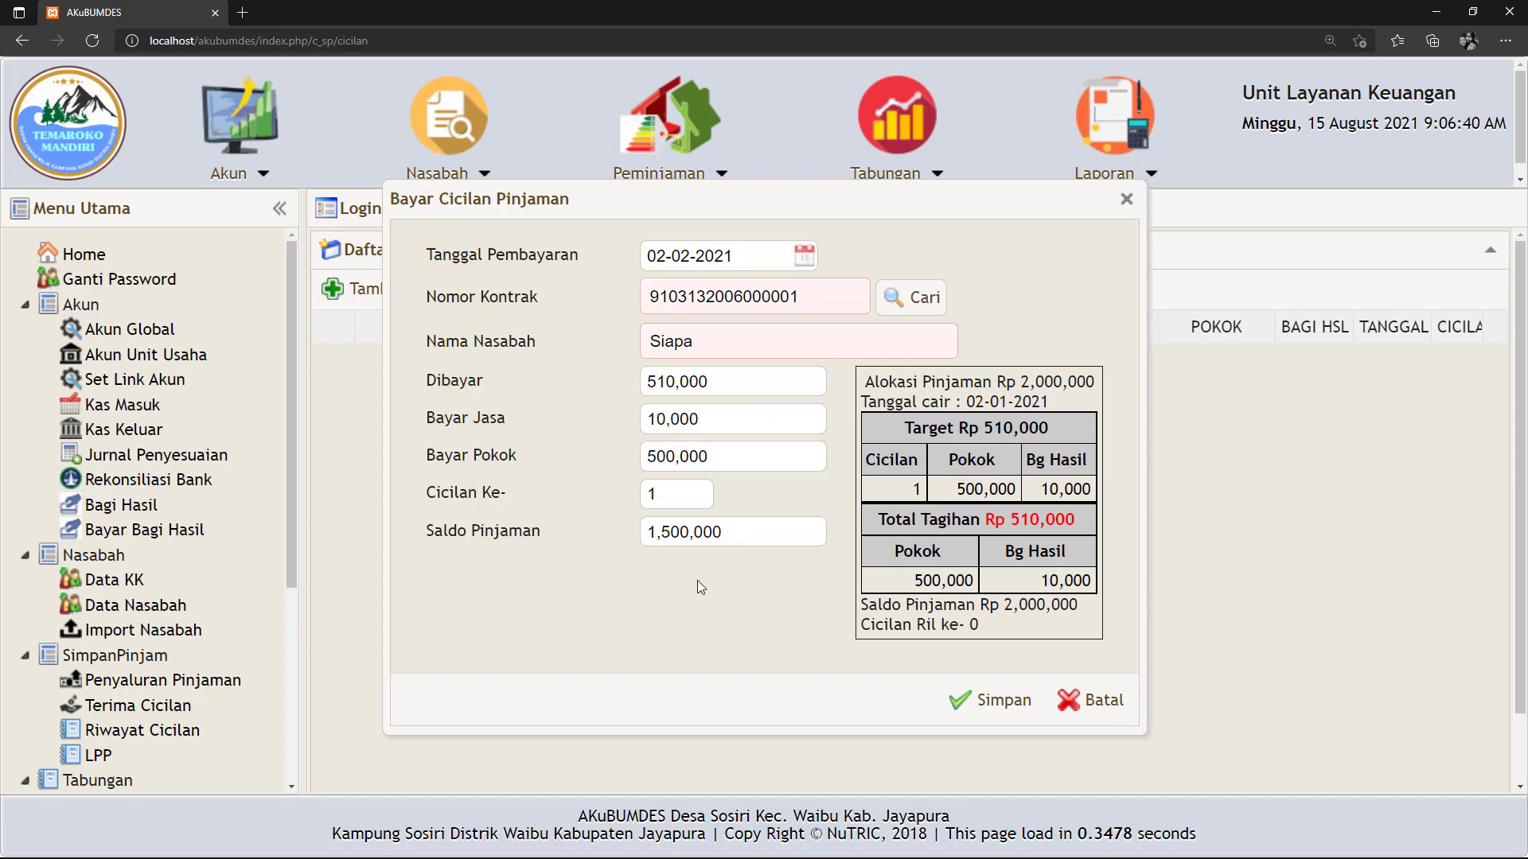
pyautogui.doubleClick(714, 531)
pyautogui.click(599, 560)
pyautogui.click(1002, 702)
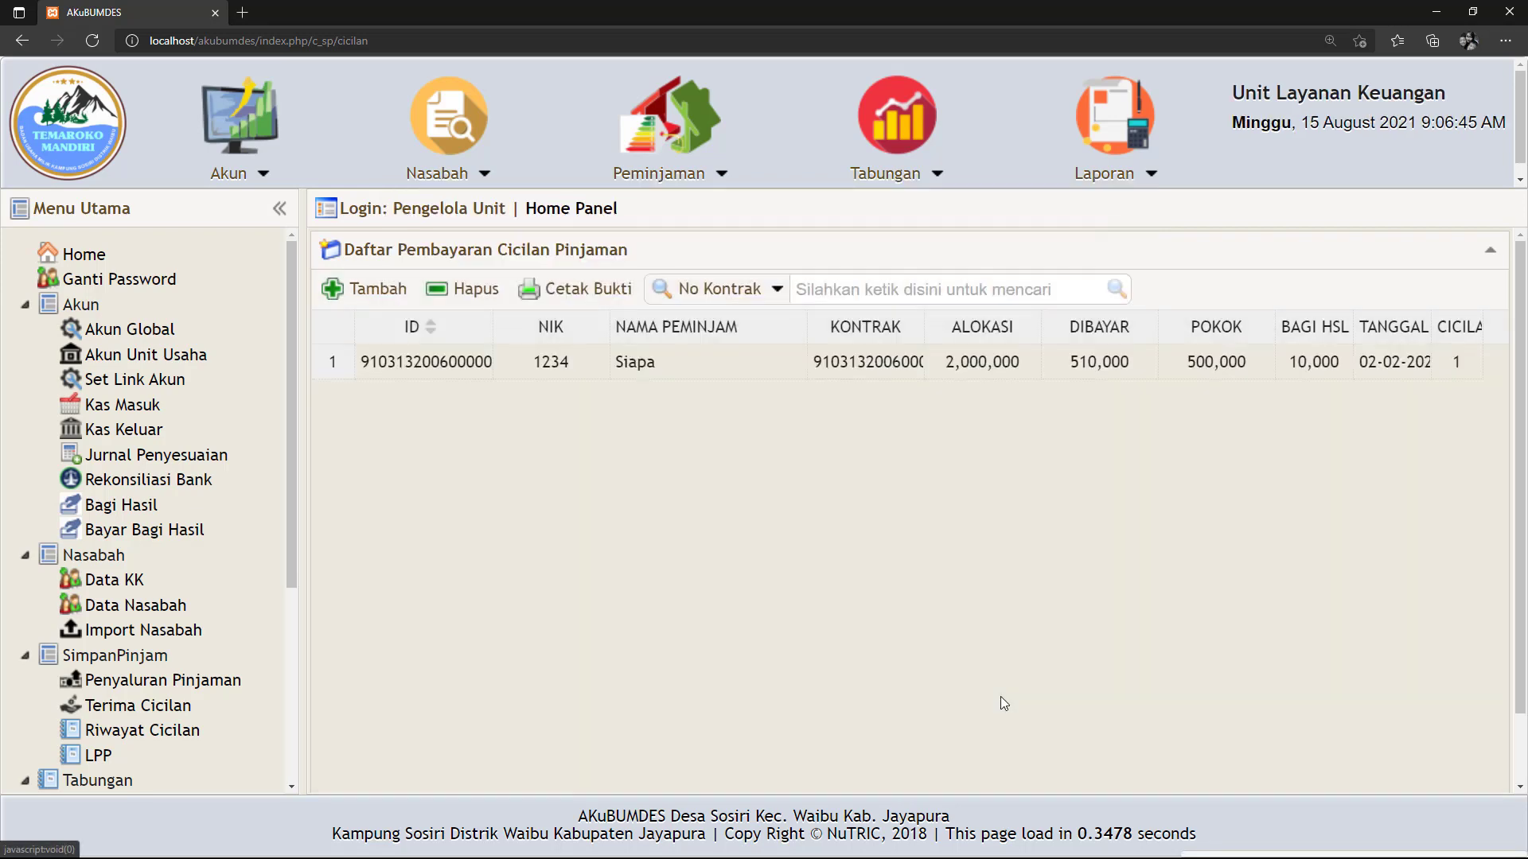
pyautogui.click(450, 361)
pyautogui.click(587, 301)
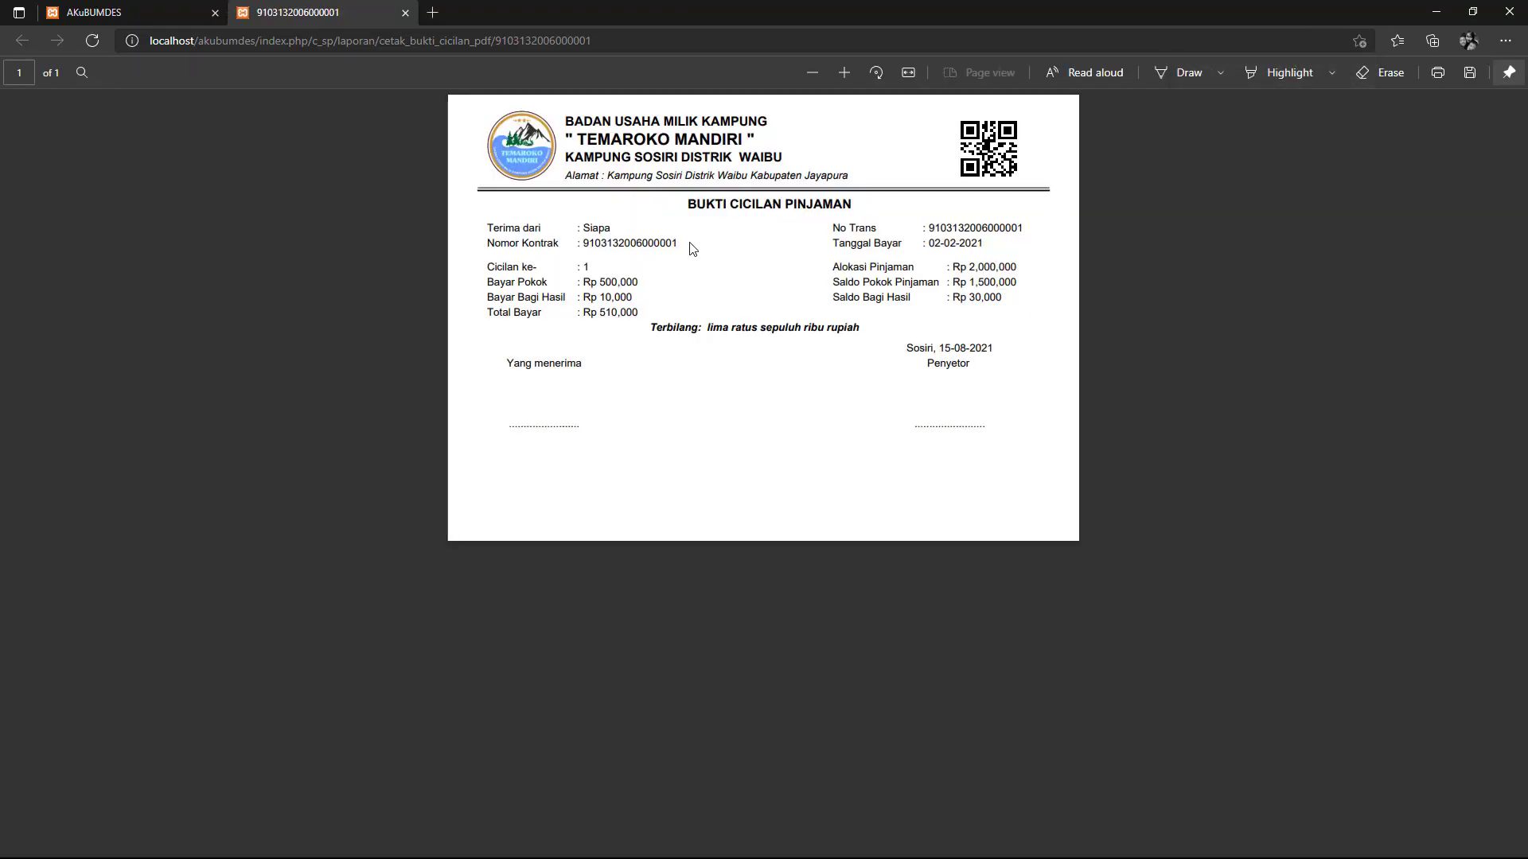
pyautogui.click(404, 13)
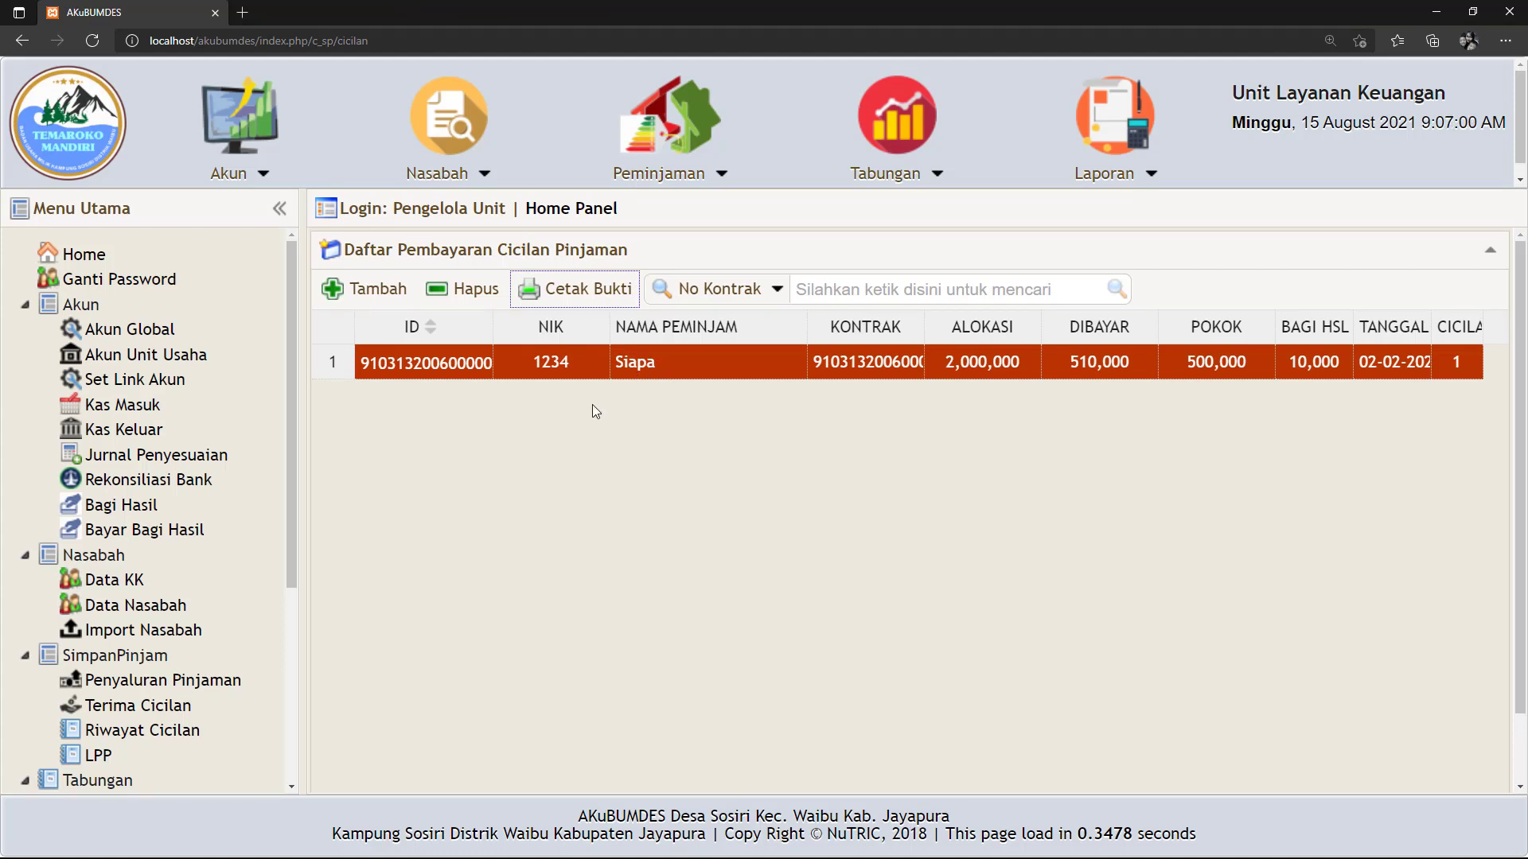
pyautogui.click(366, 291)
# Date the second installment 04-03-2021 and select the loan being paid.
pyautogui.click(805, 255)
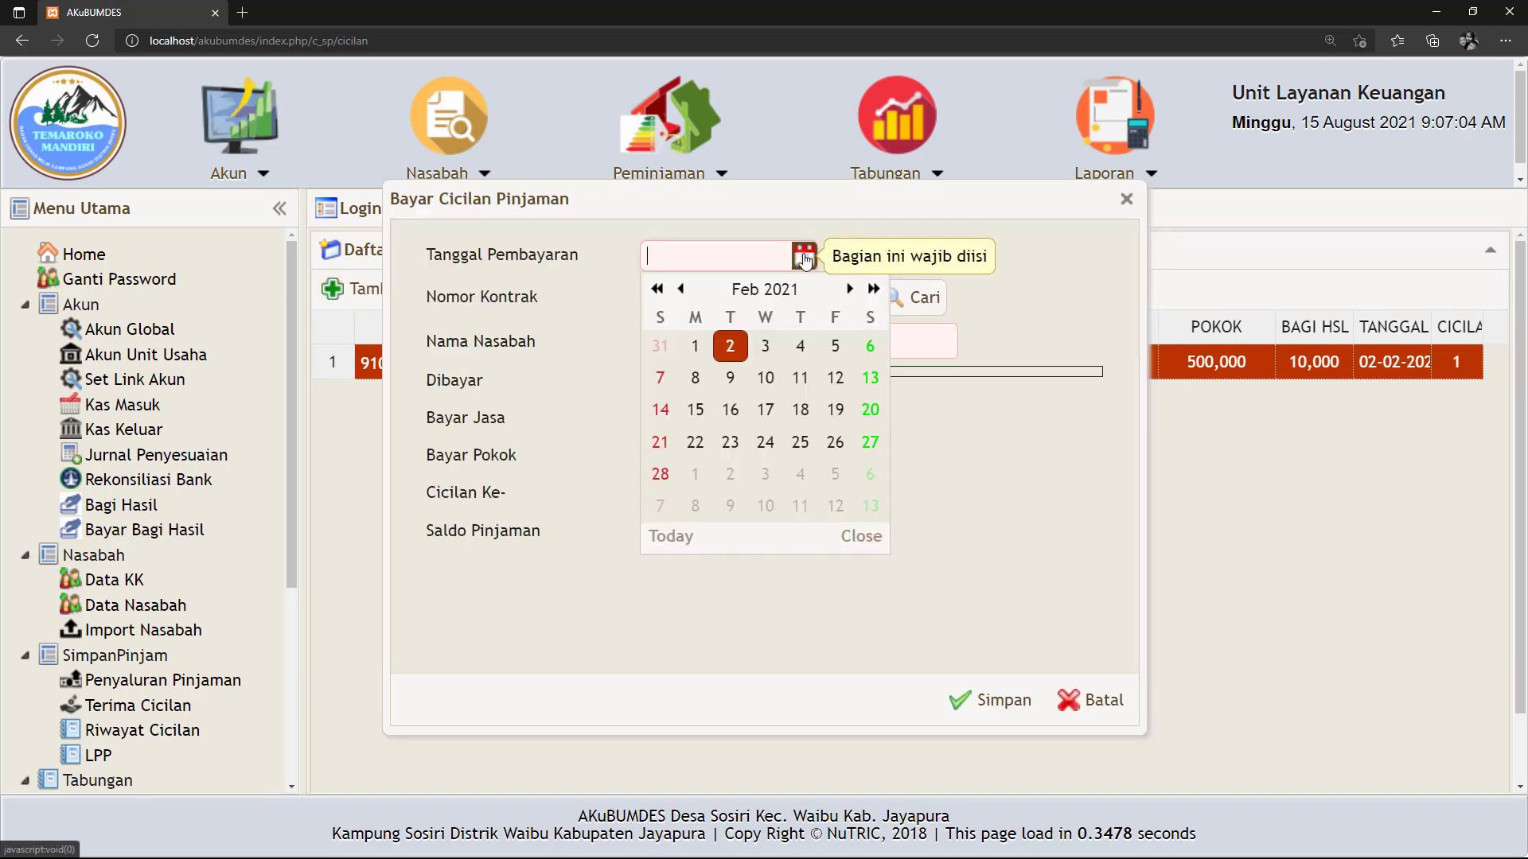
pyautogui.click(850, 288)
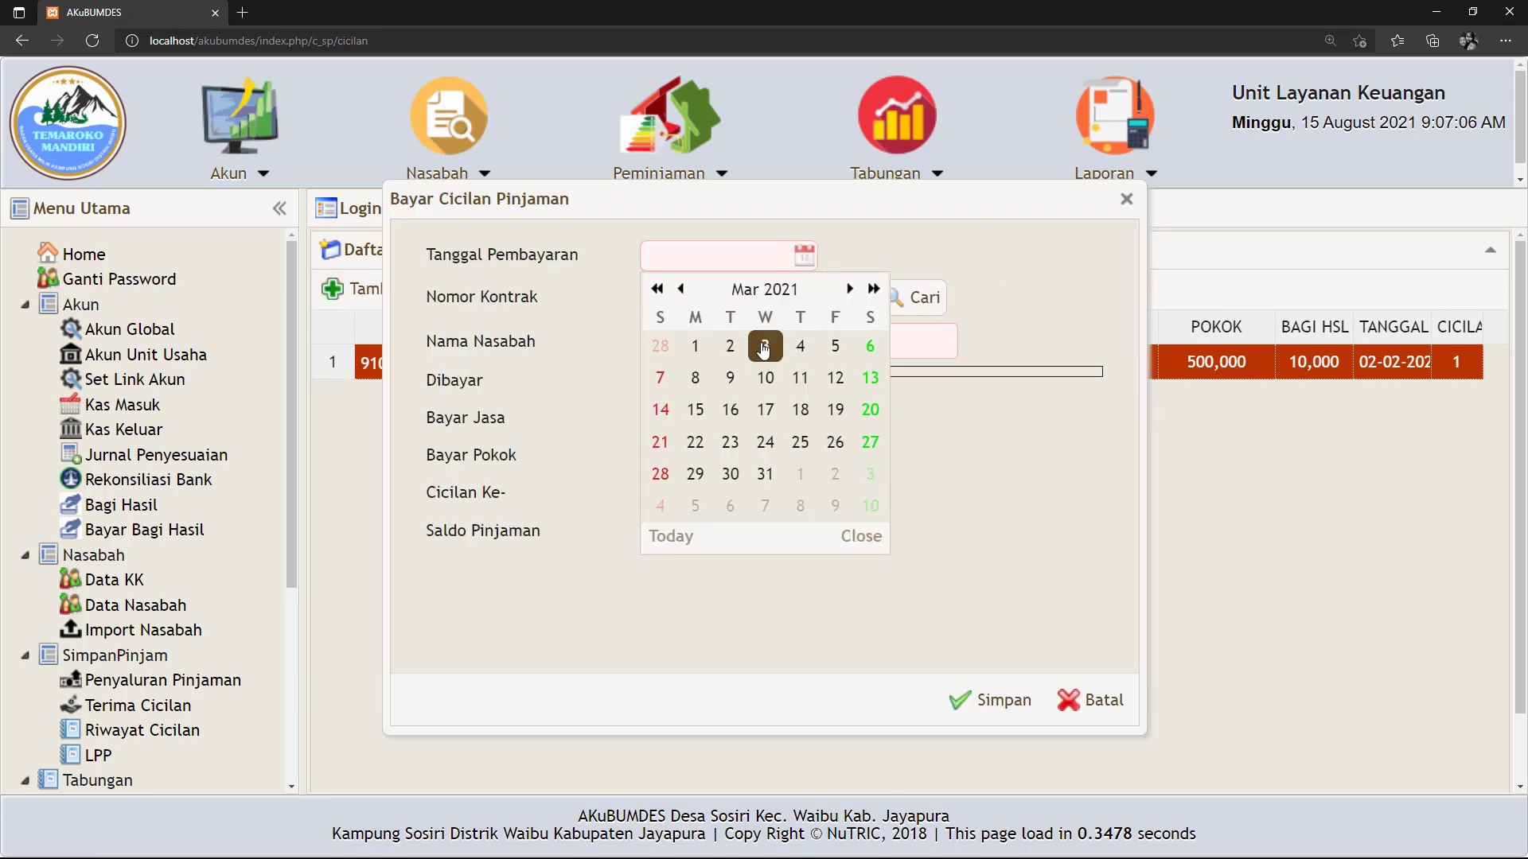
pyautogui.click(800, 348)
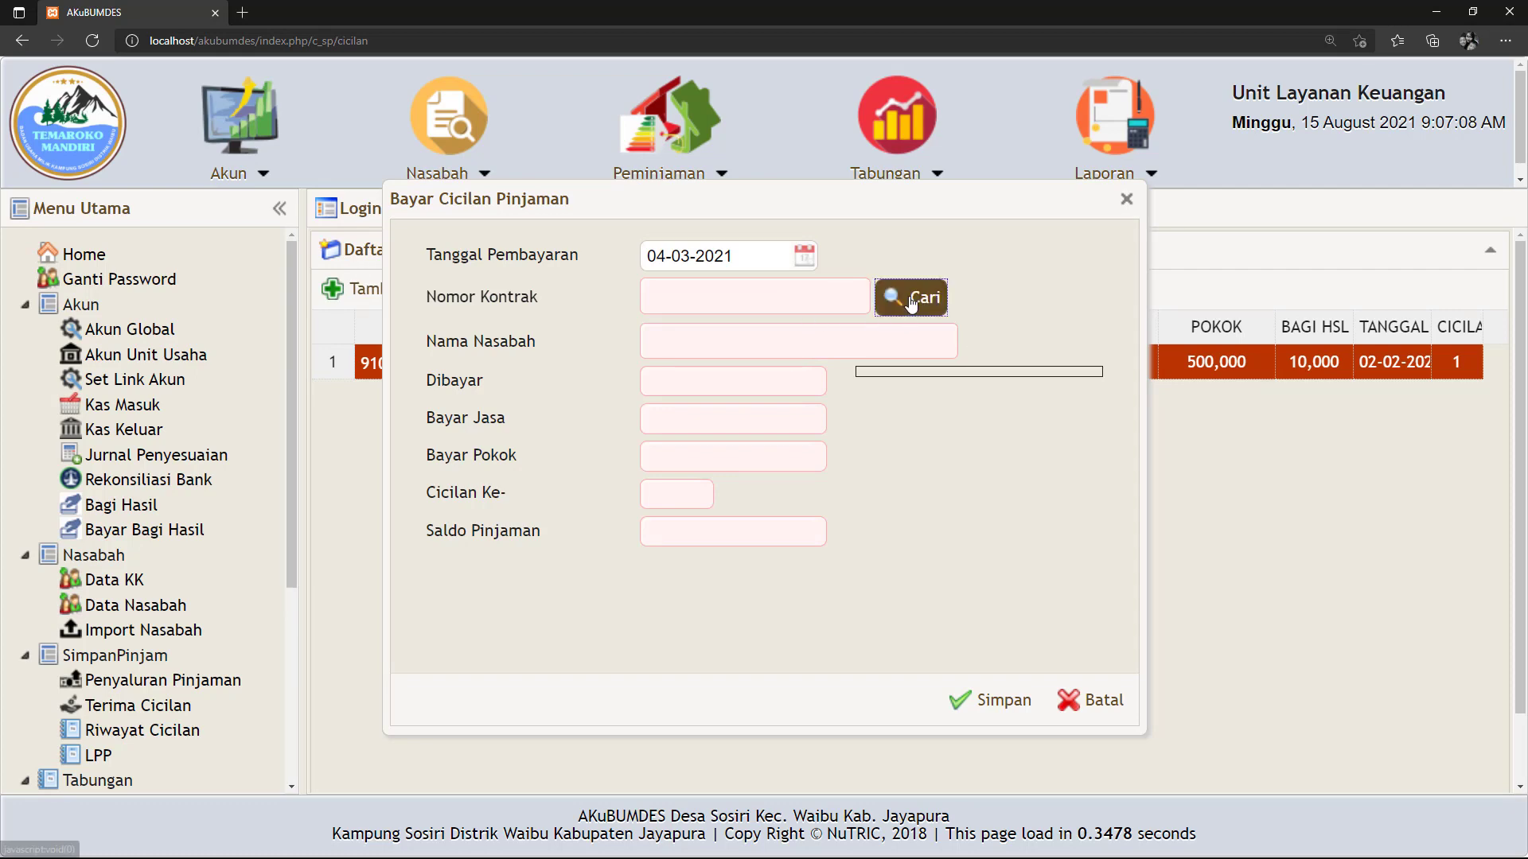
pyautogui.click(907, 298)
pyautogui.click(368, 227)
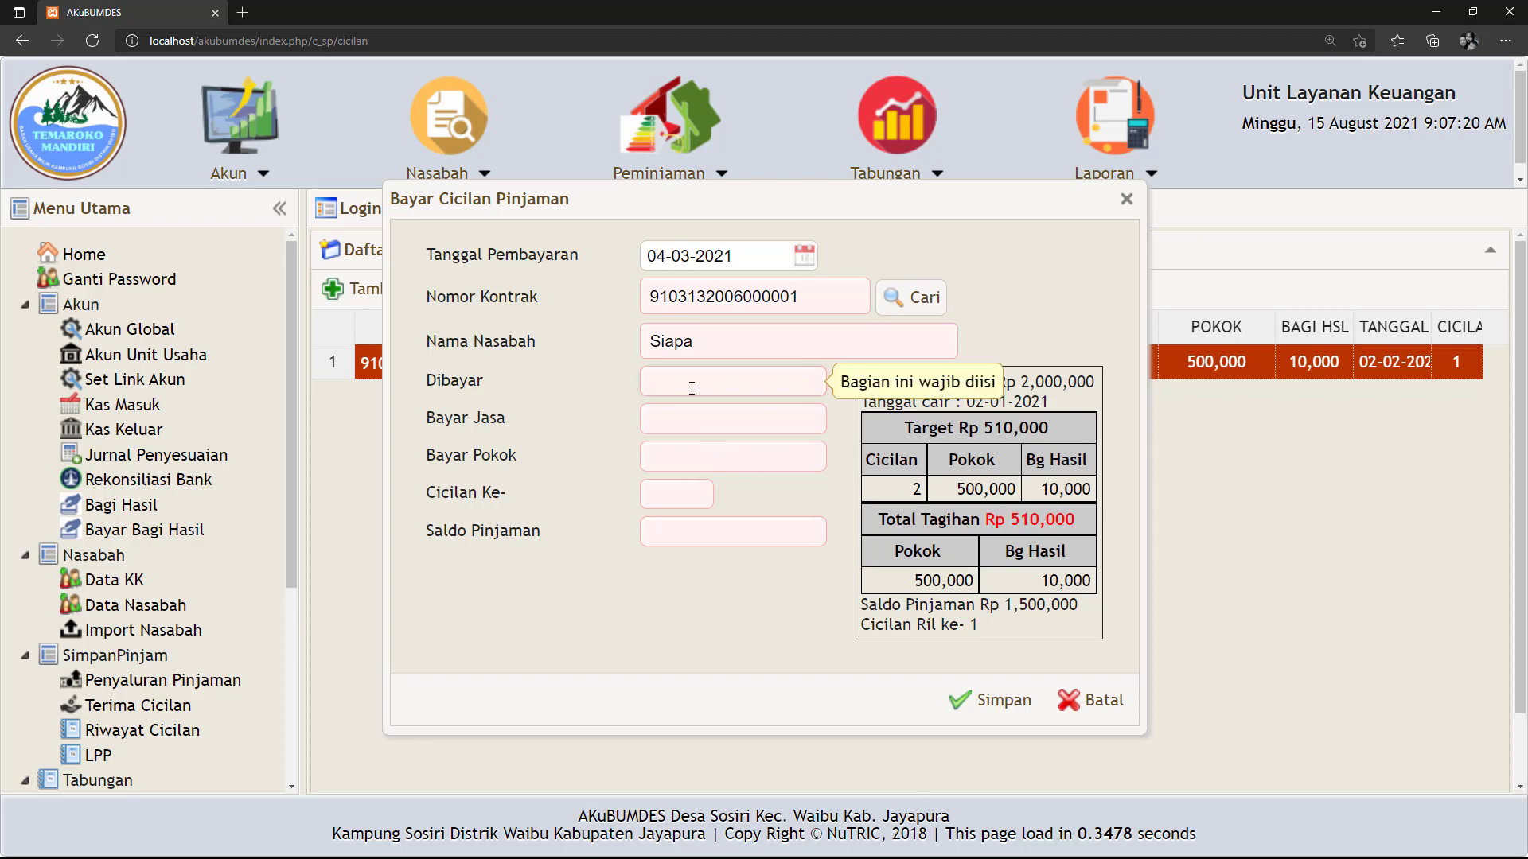
# Enter 300,000 paid, check 290,000 principal, 10,000 profit and 1,210,000 balance, then save.
pyautogui.write('300')
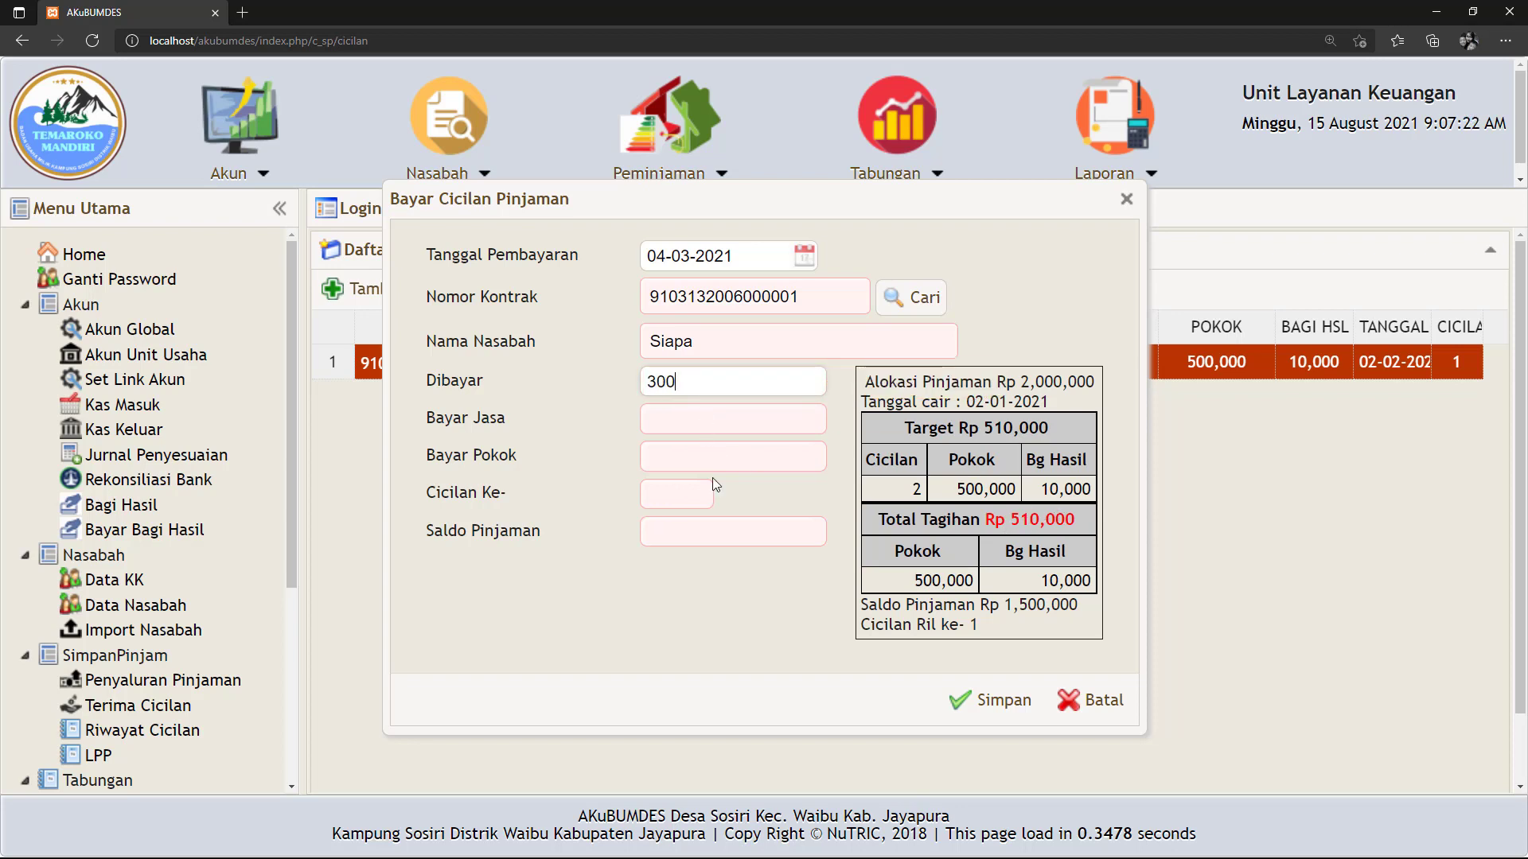
pyautogui.write(',00000')
pyautogui.click(633, 609)
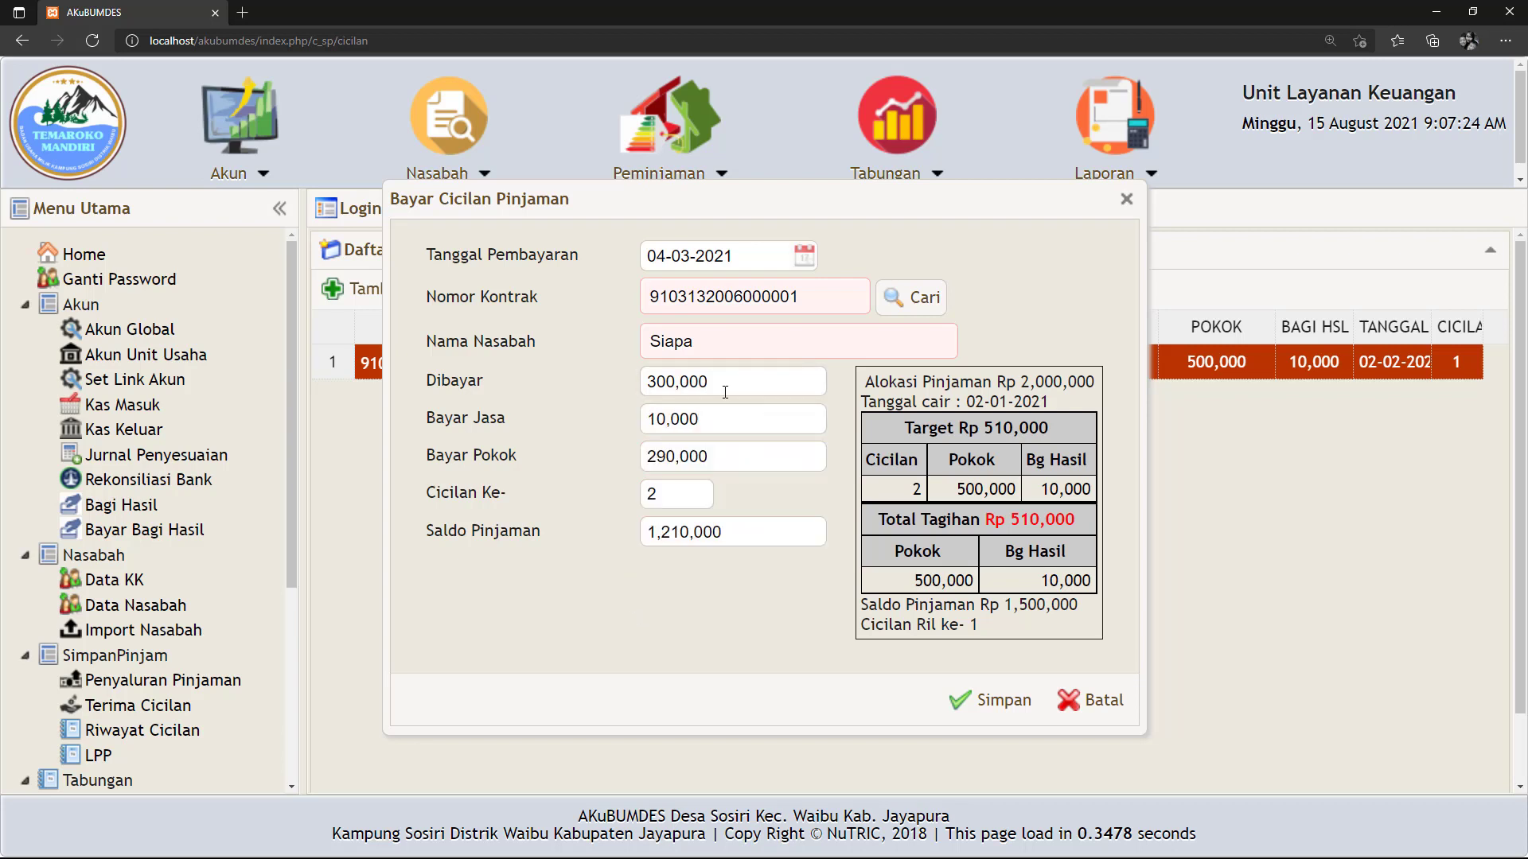
pyautogui.moveTo(731, 384); pyautogui.dragTo(646, 387)
pyautogui.click(586, 433)
pyautogui.moveTo(713, 422); pyautogui.dragTo(613, 430)
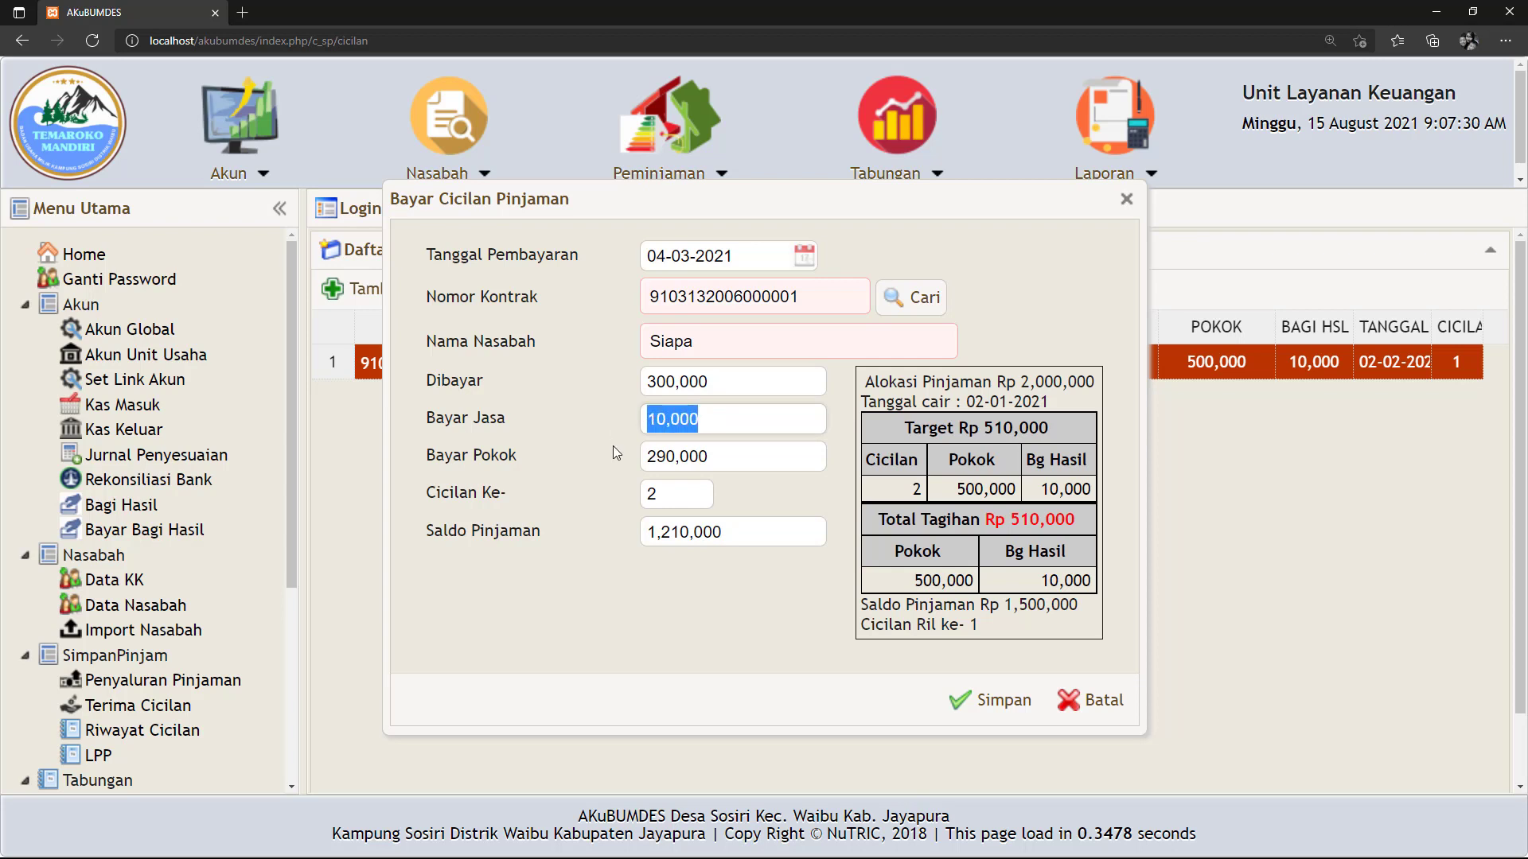
pyautogui.moveTo(718, 452); pyautogui.dragTo(576, 498)
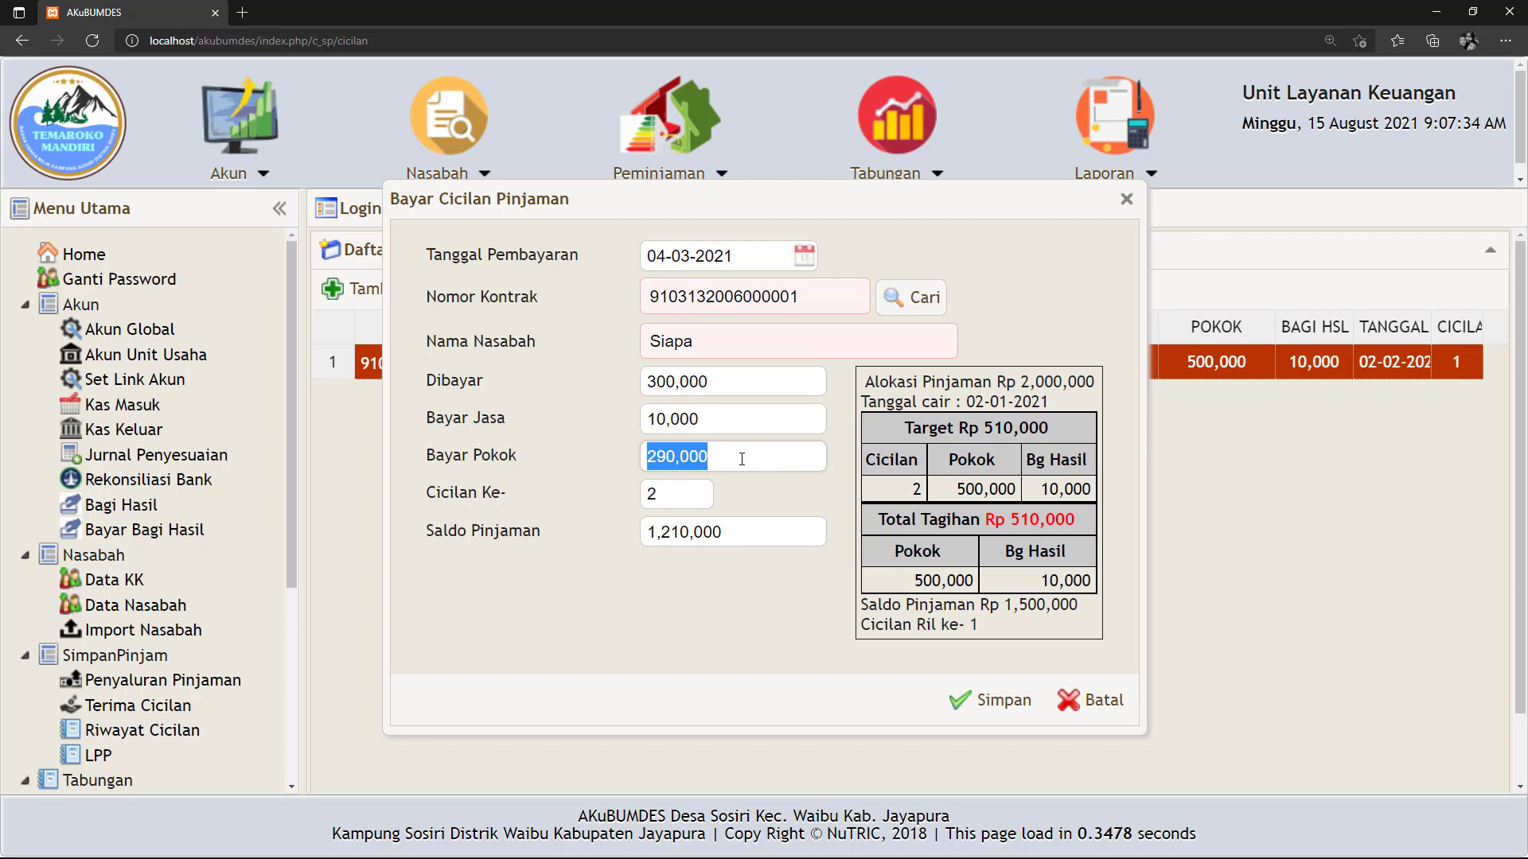
pyautogui.moveTo(741, 459); pyautogui.dragTo(652, 456)
pyautogui.click(658, 584)
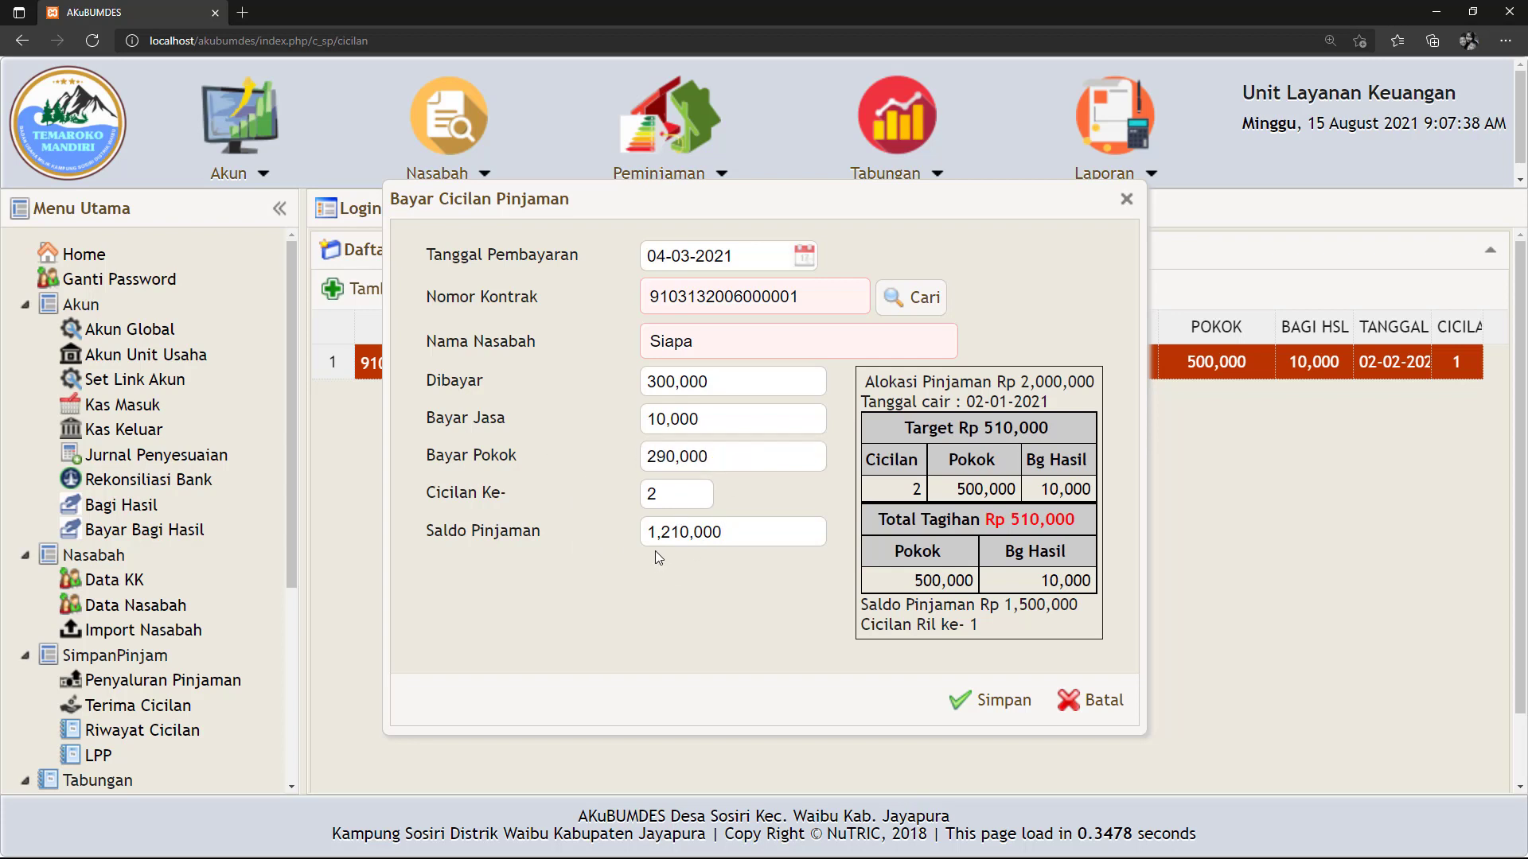
pyautogui.moveTo(739, 534); pyautogui.dragTo(616, 547)
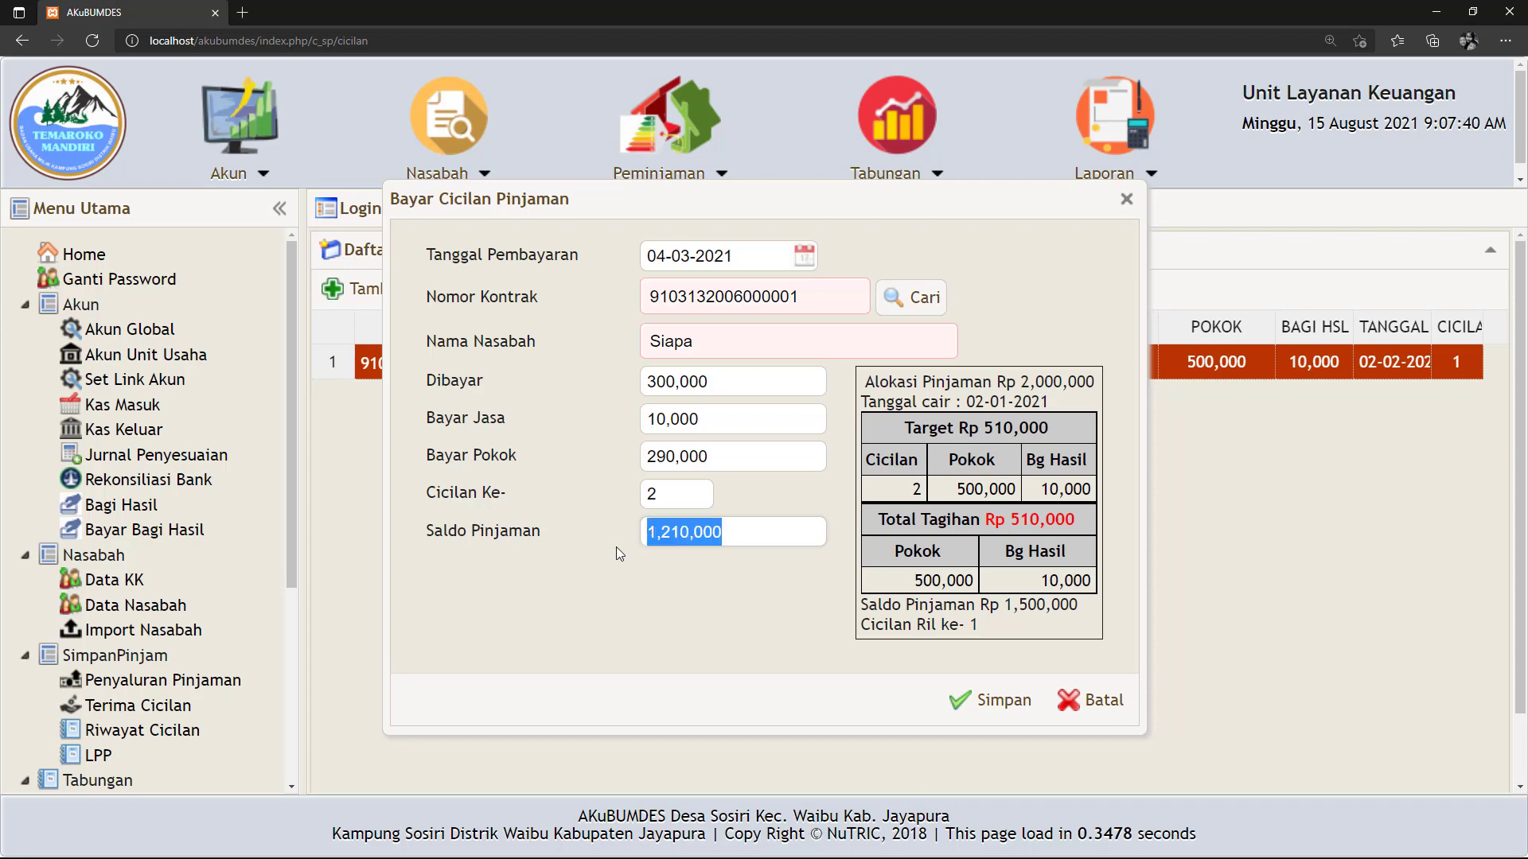
pyautogui.click(1005, 711)
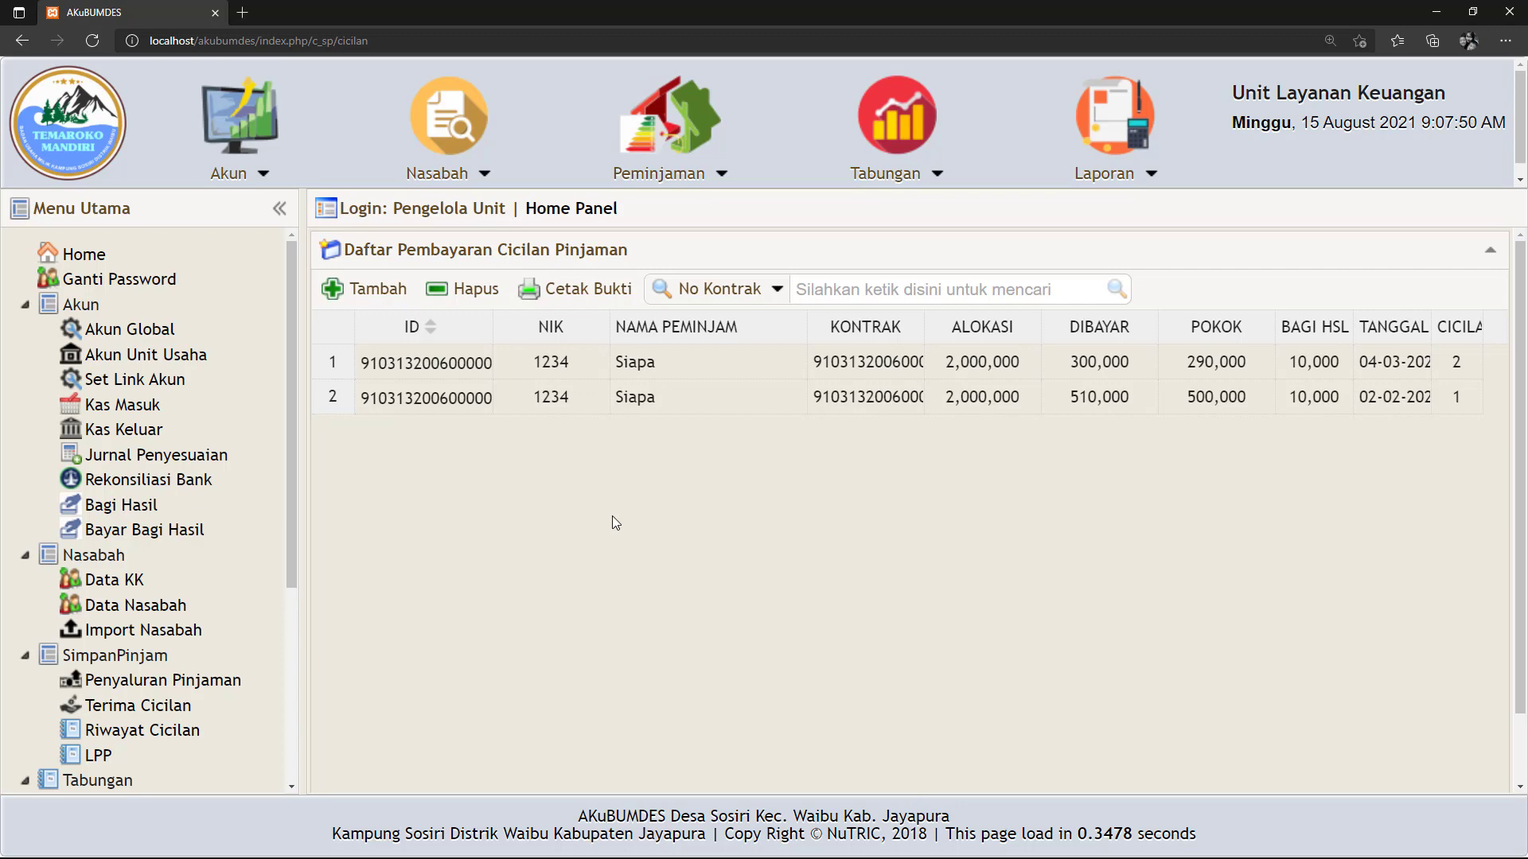
pyautogui.click(159, 739)
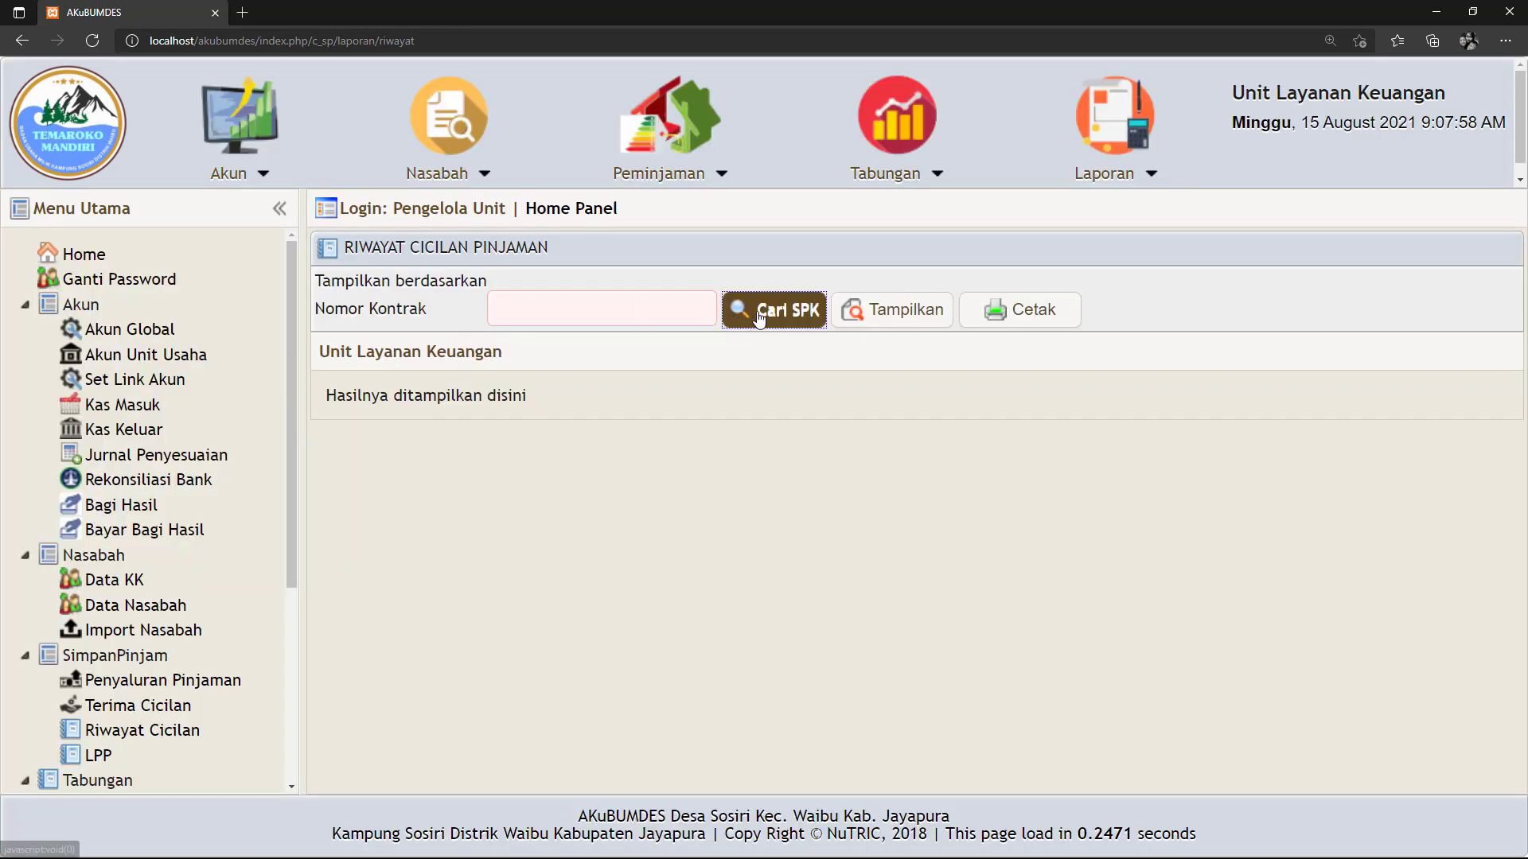
# Display and print the loan's Riwayat Cicilan with both payments, then return to Terima Cicilan.
pyautogui.click(768, 307)
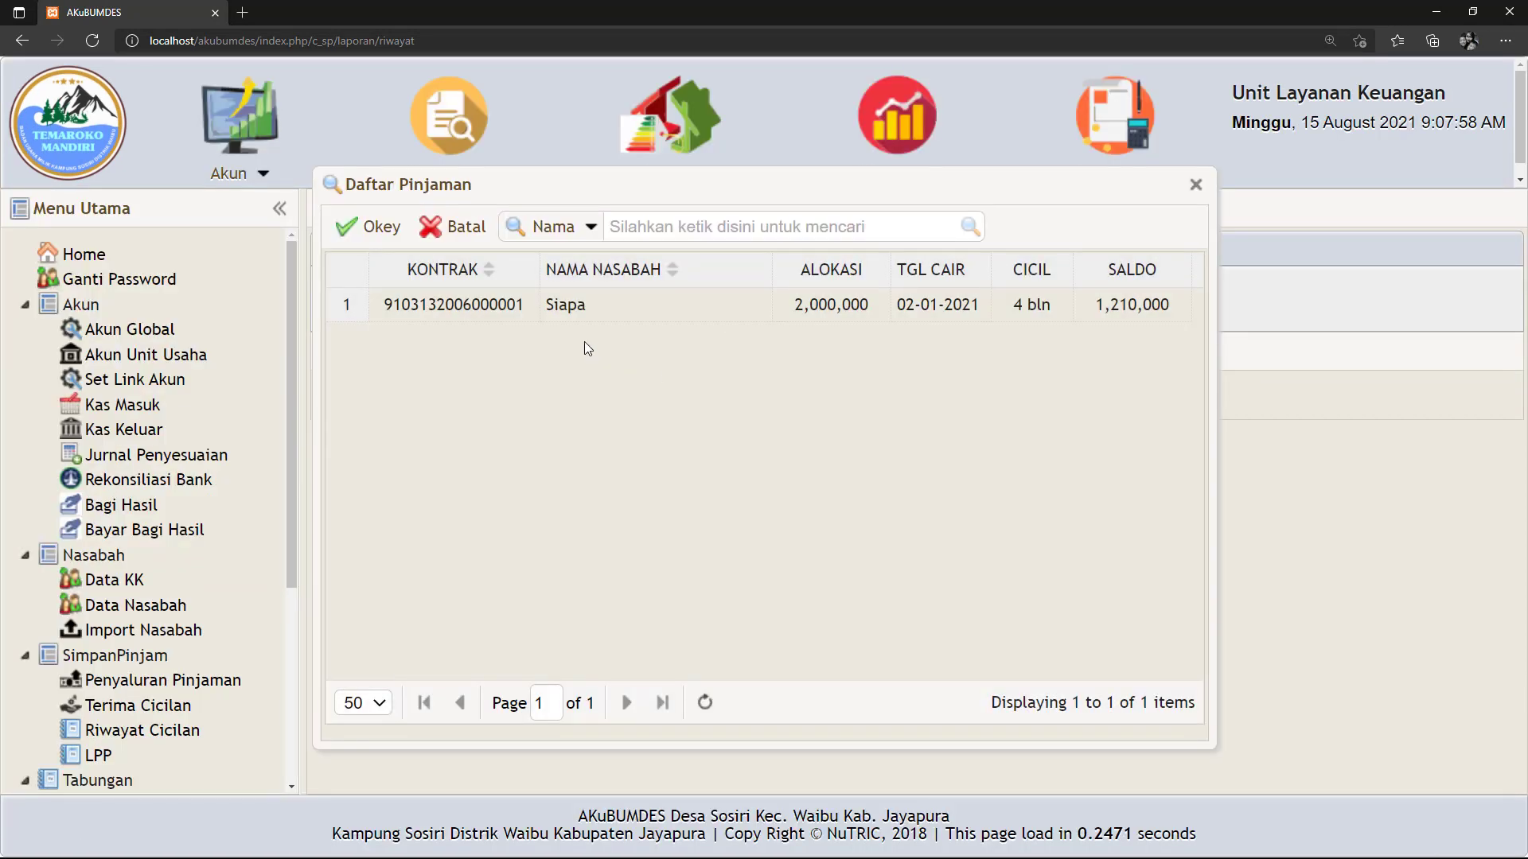
pyautogui.click(581, 305)
pyautogui.click(366, 228)
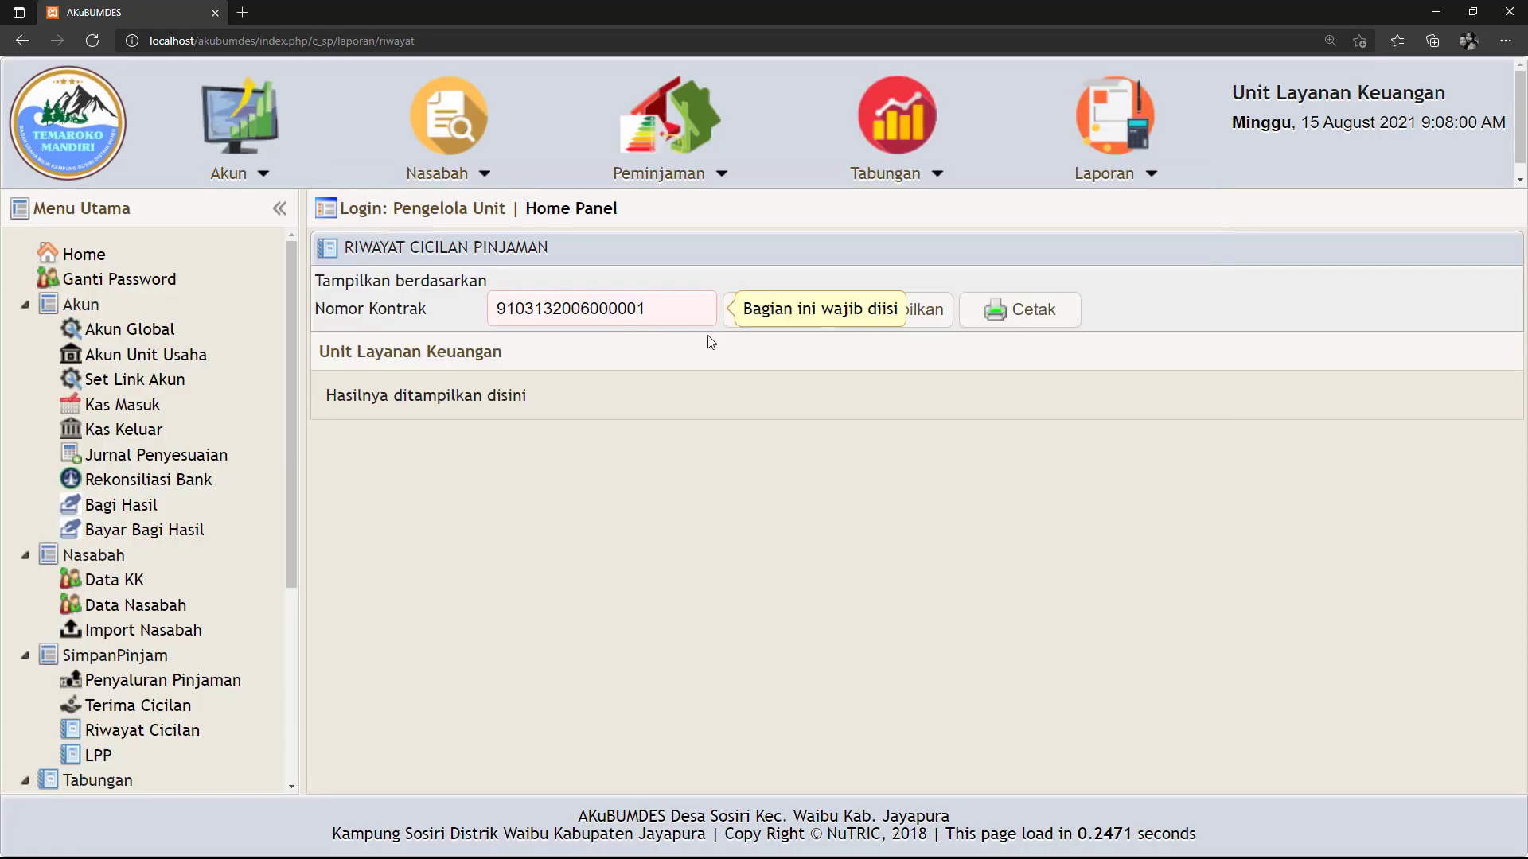
pyautogui.click(891, 309)
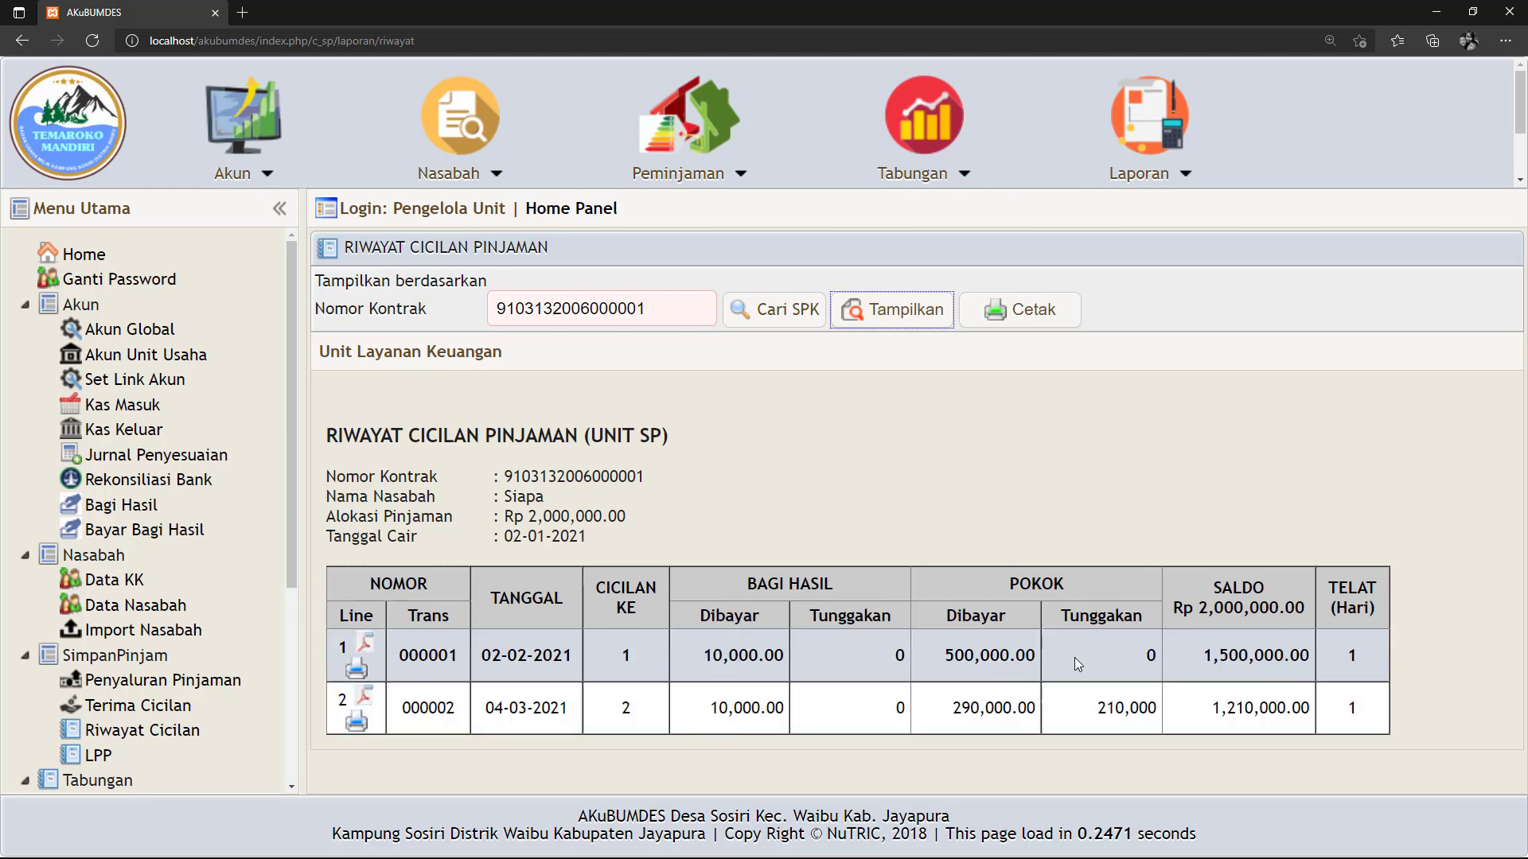
pyautogui.click(1025, 322)
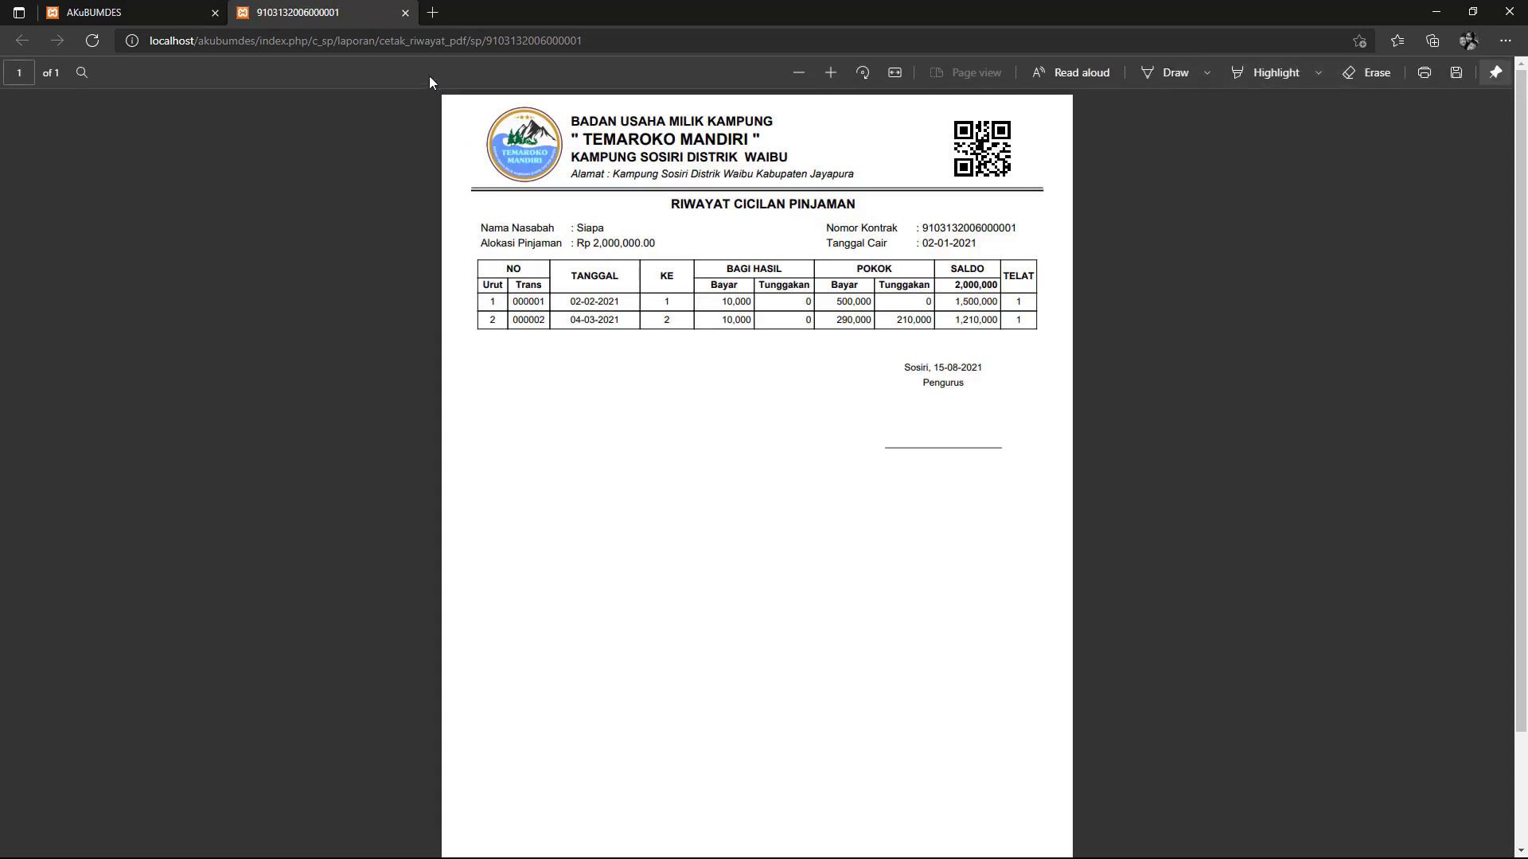
pyautogui.click(405, 13)
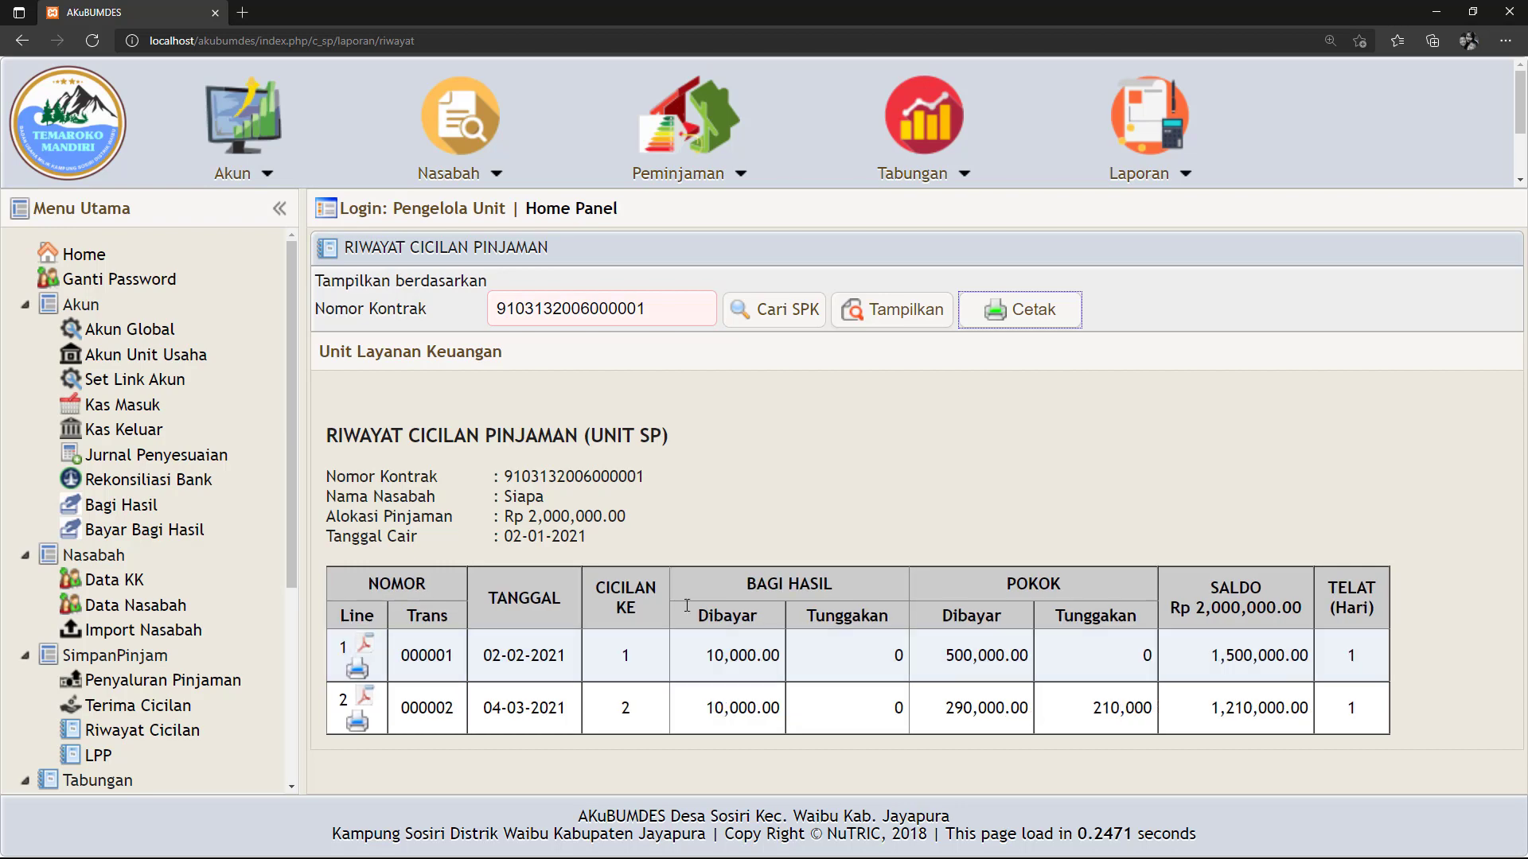
pyautogui.click(155, 716)
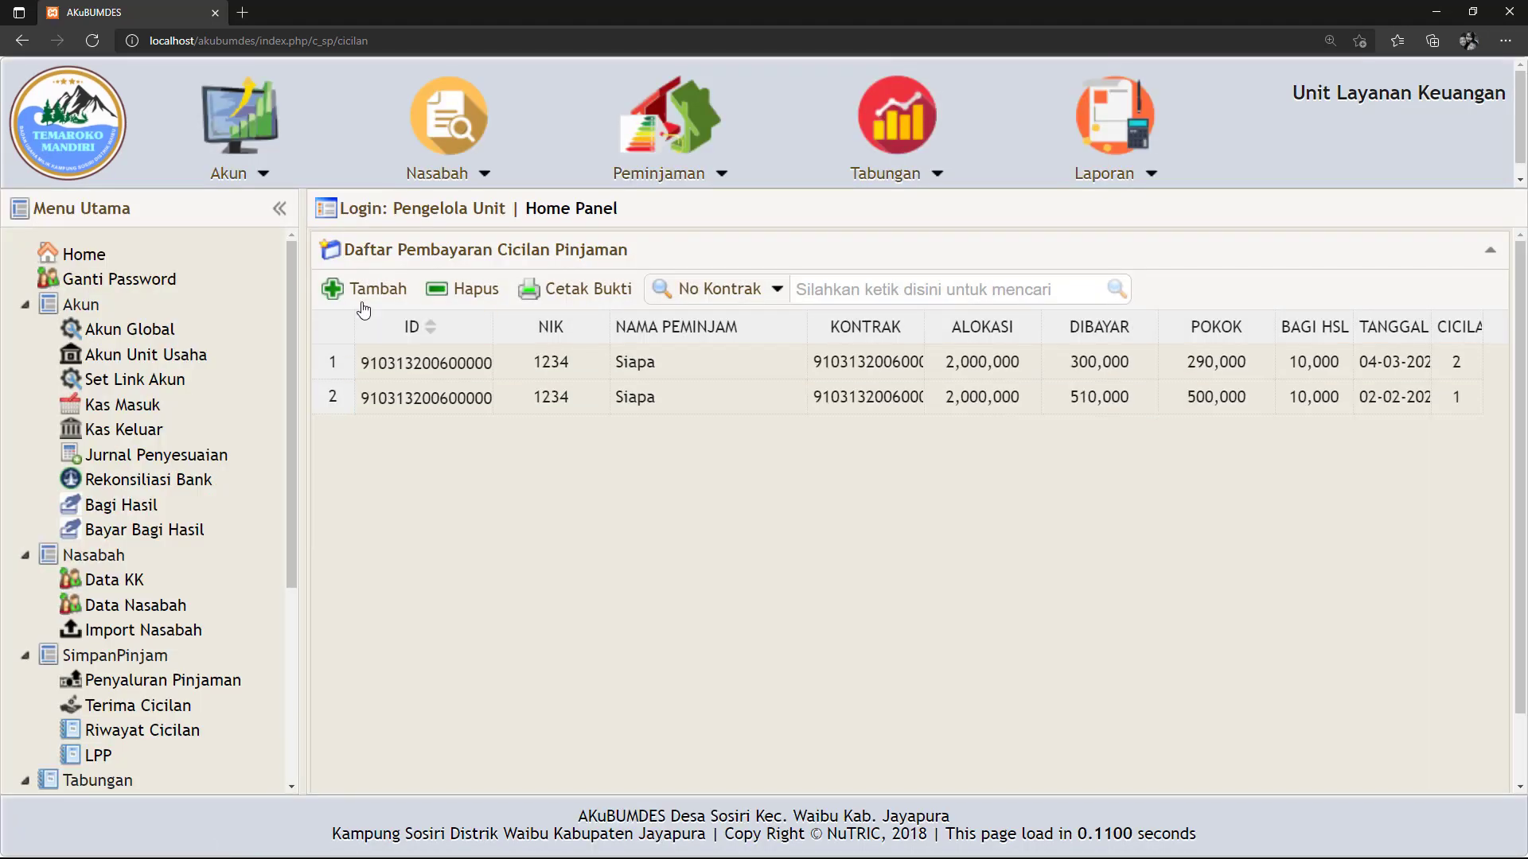
# Start an installment payment dated 15-08-2021 and load the only outstanding loan to review its bill.
pyautogui.click(366, 291)
pyautogui.click(804, 255)
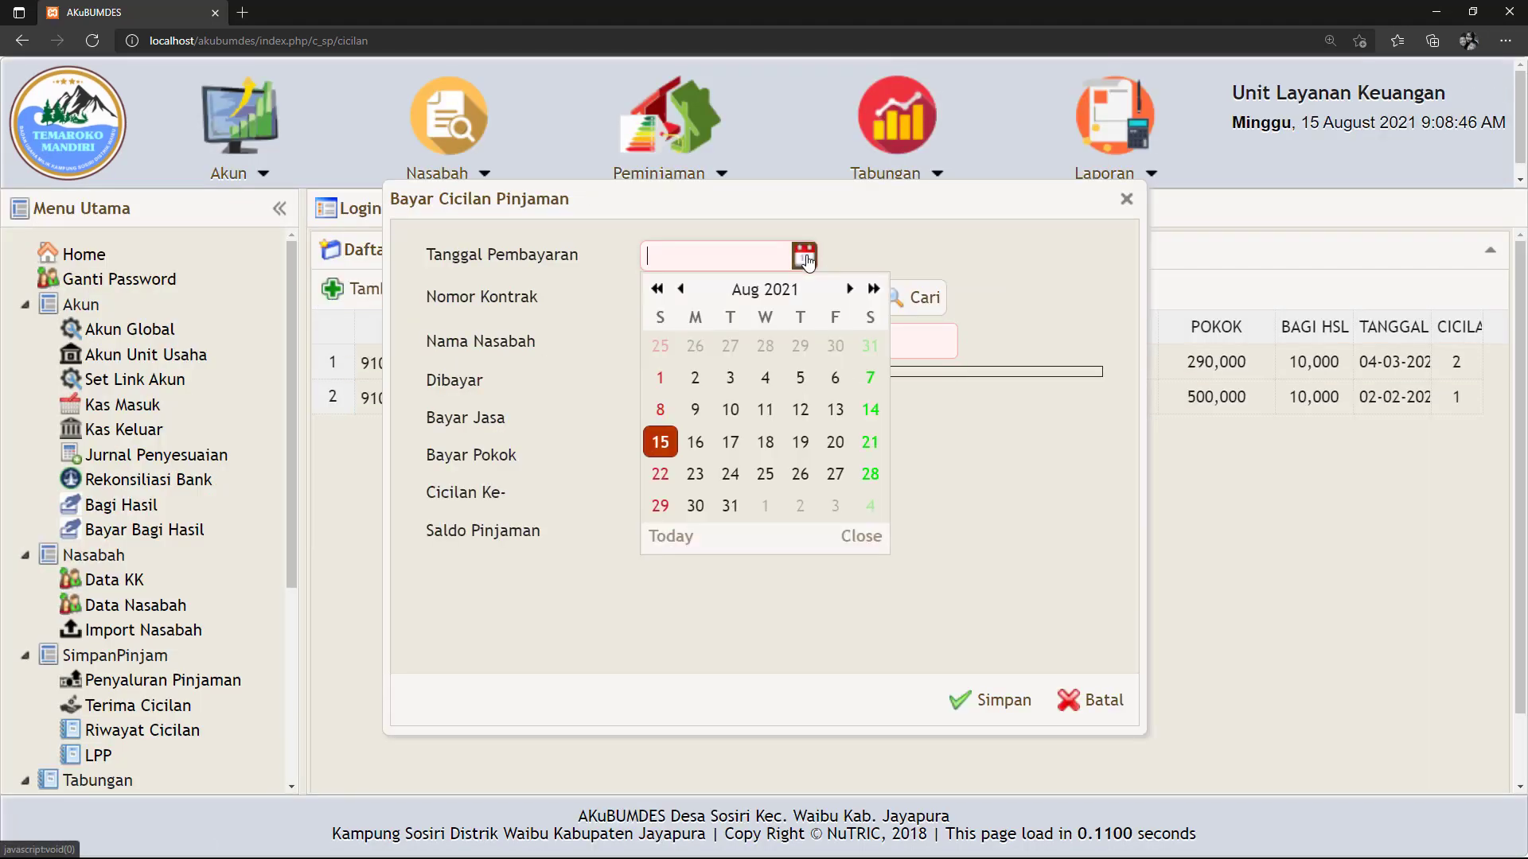
pyautogui.click(676, 440)
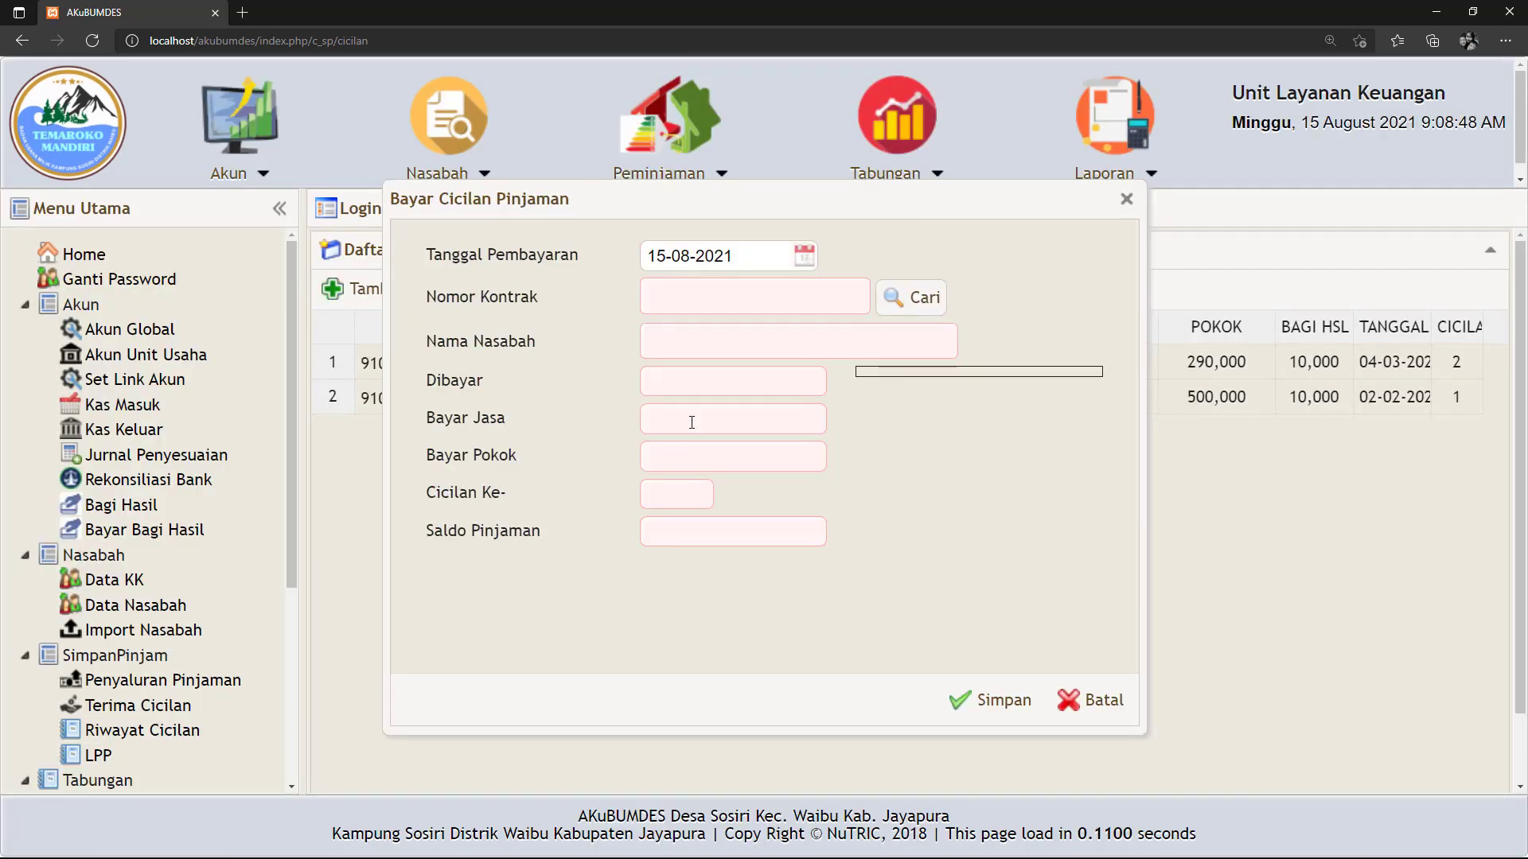
pyautogui.click(908, 299)
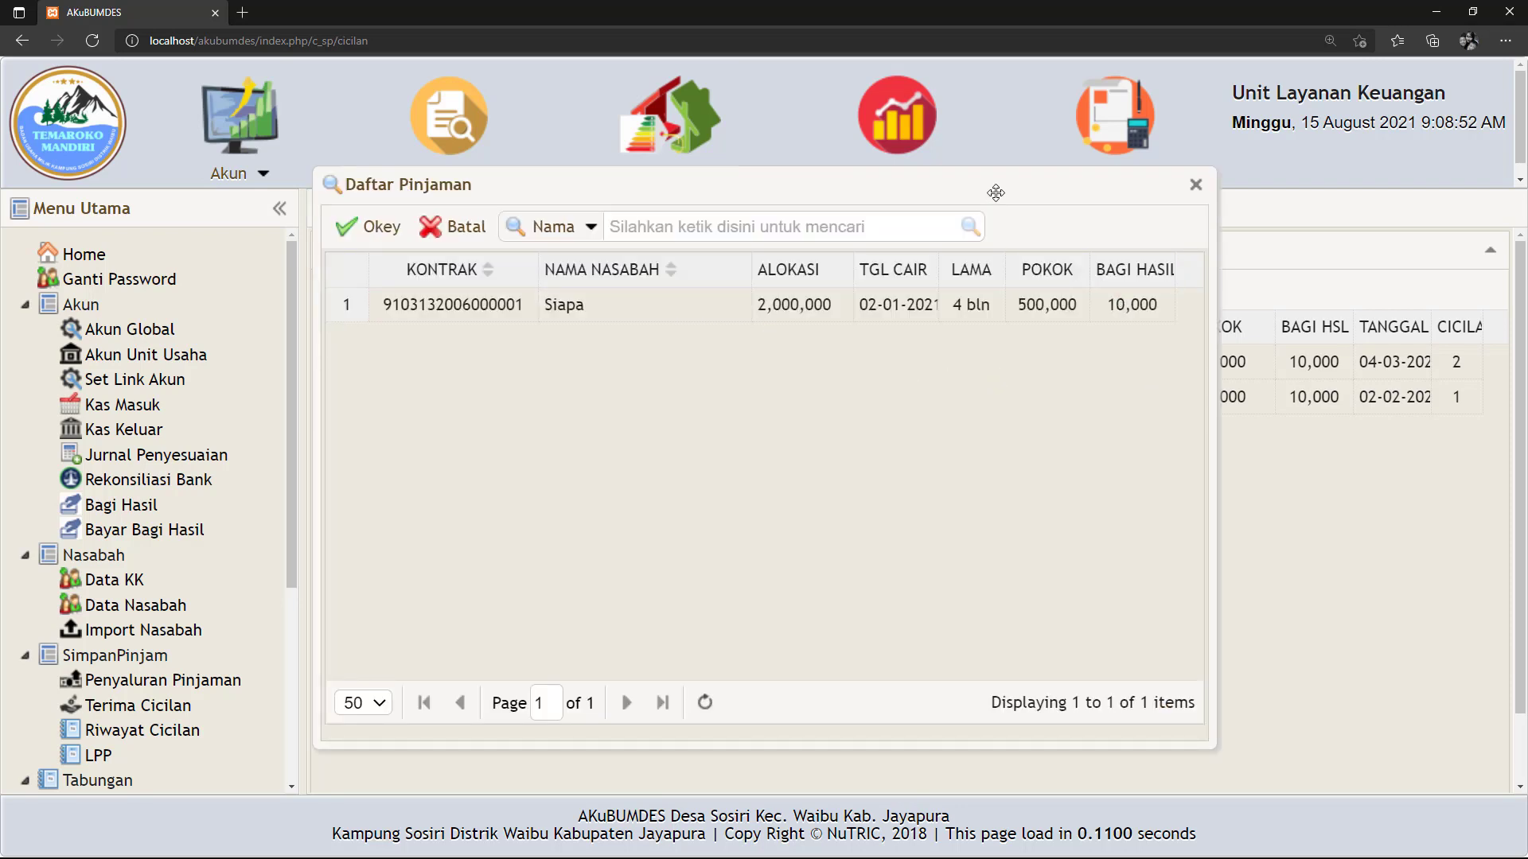
pyautogui.moveTo(996, 192); pyautogui.dragTo(873, 357)
pyautogui.moveTo(929, 335); pyautogui.dragTo(762, 408)
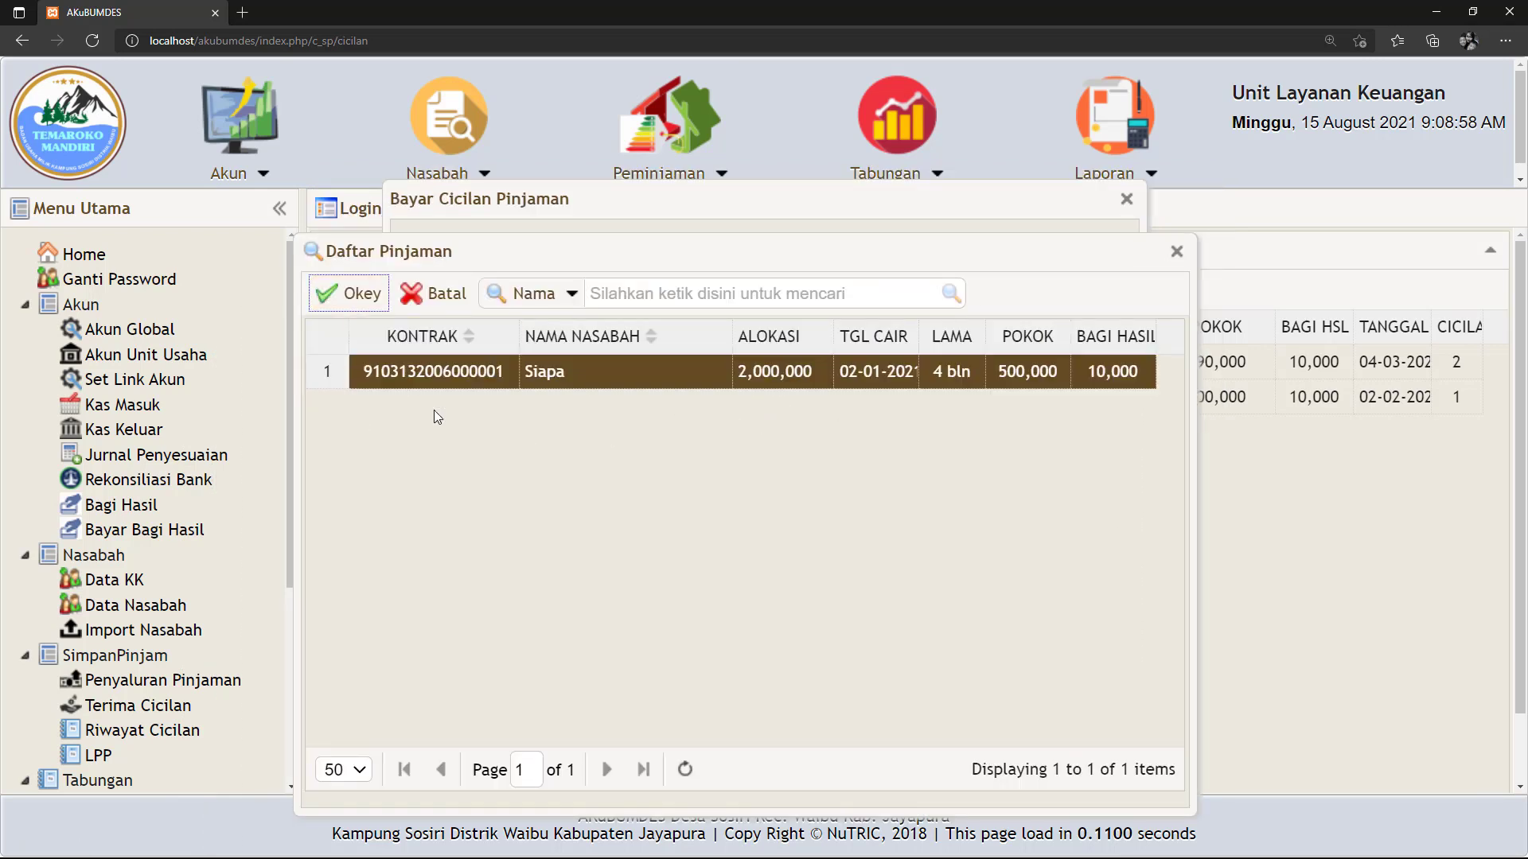
pyautogui.click(447, 380)
pyautogui.click(349, 293)
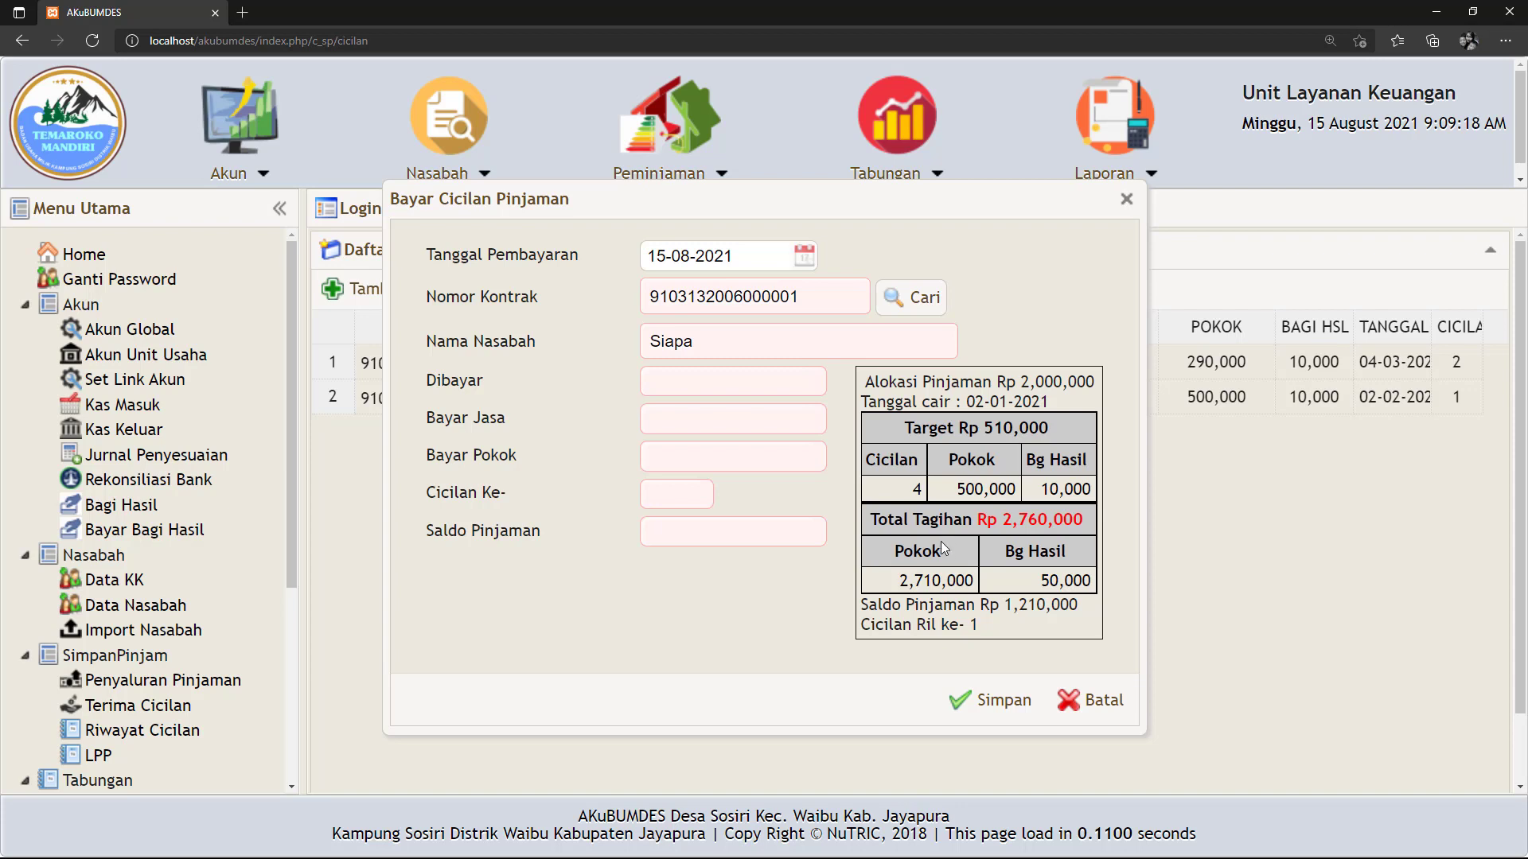
# Discard the payment form without saving and go to the Neraca balance sheet report.
pyautogui.click(1089, 700)
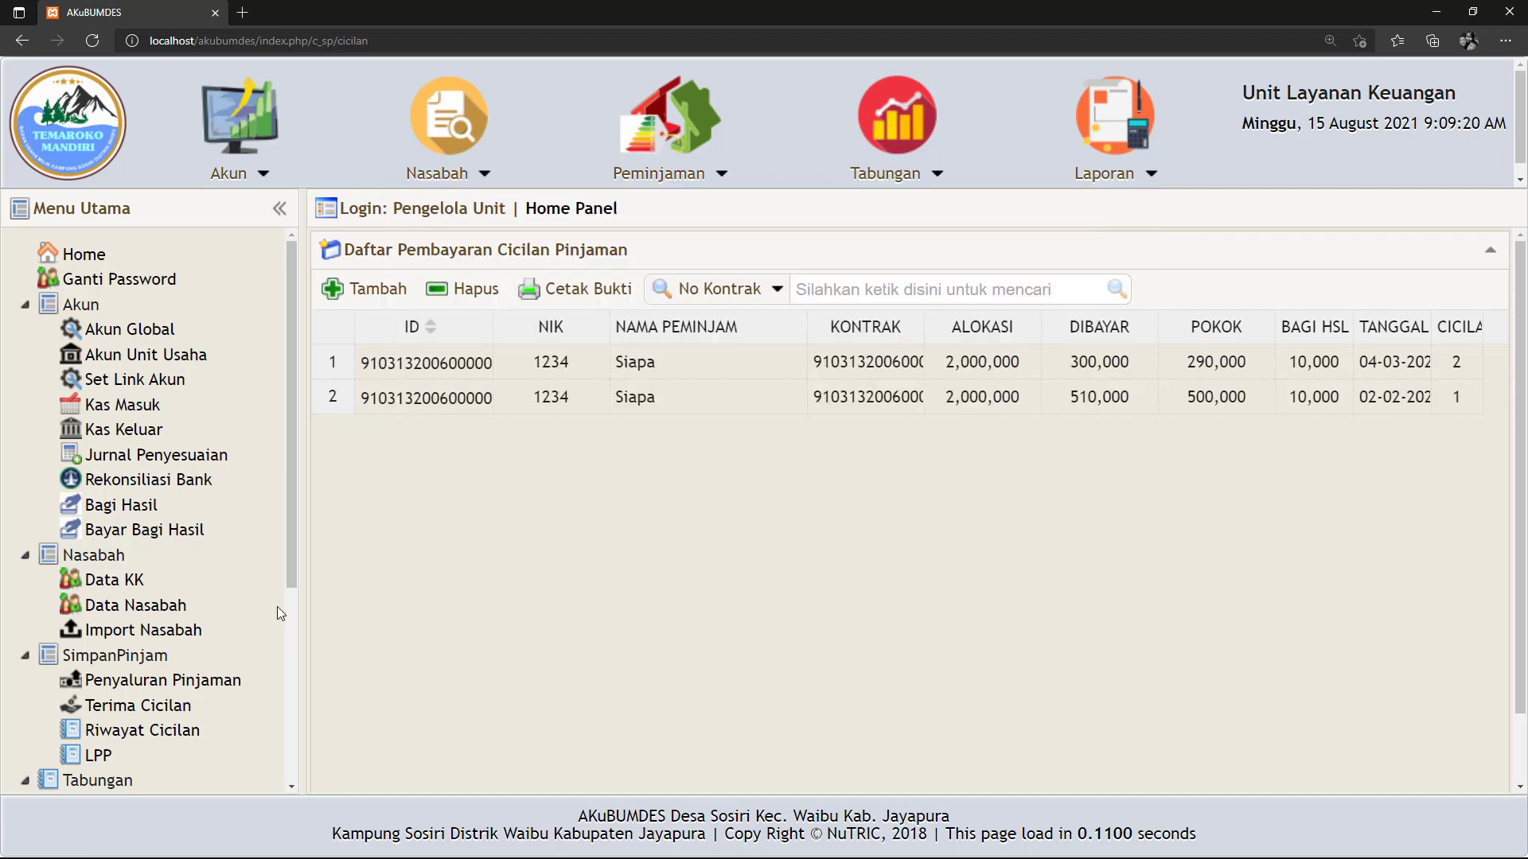
pyautogui.scroll(-4, 144, 721)
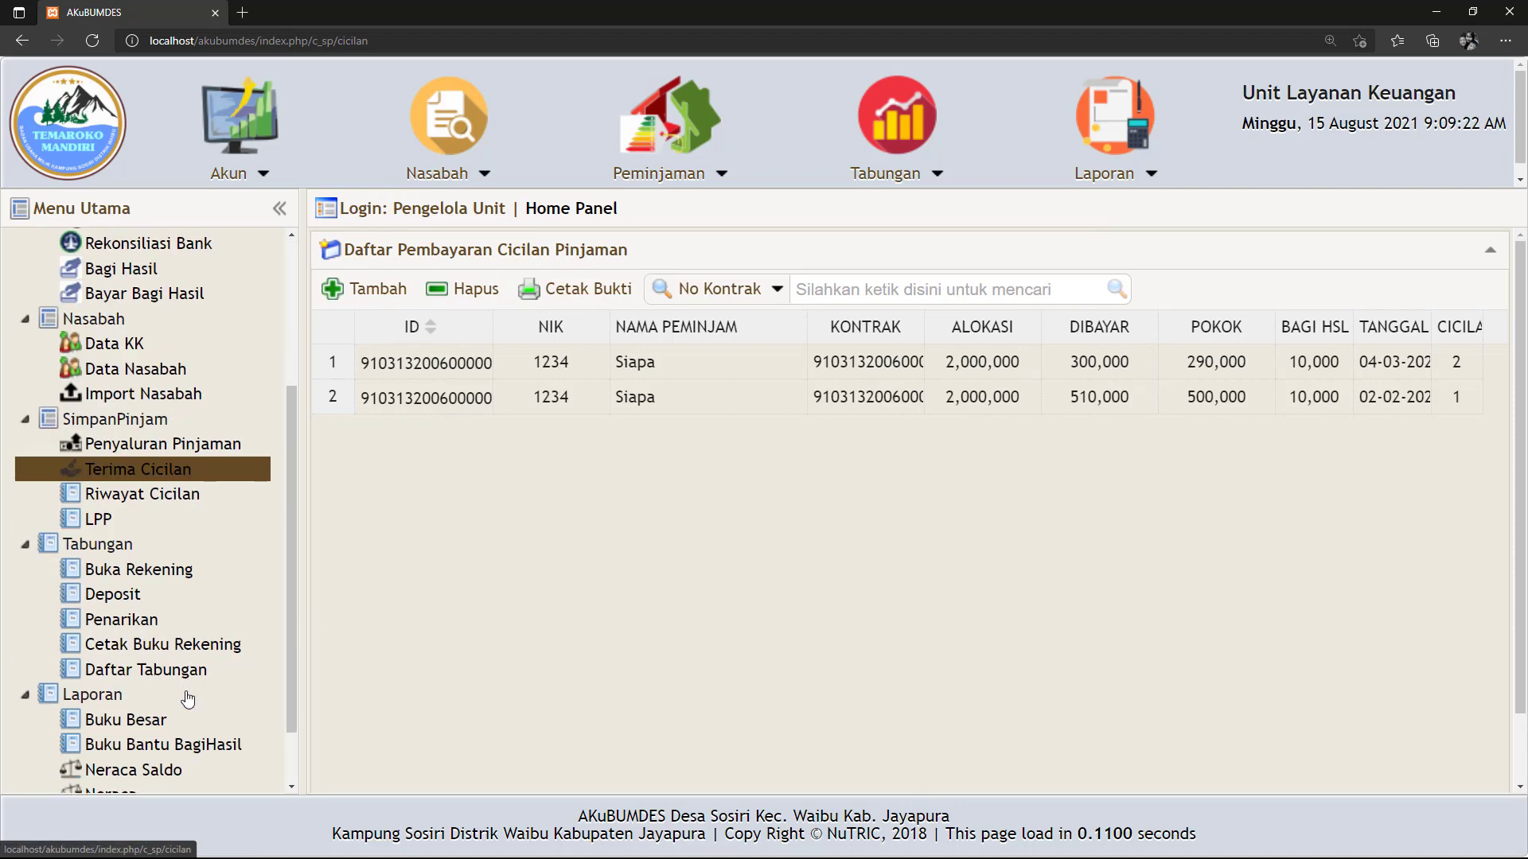
pyautogui.click(111, 726)
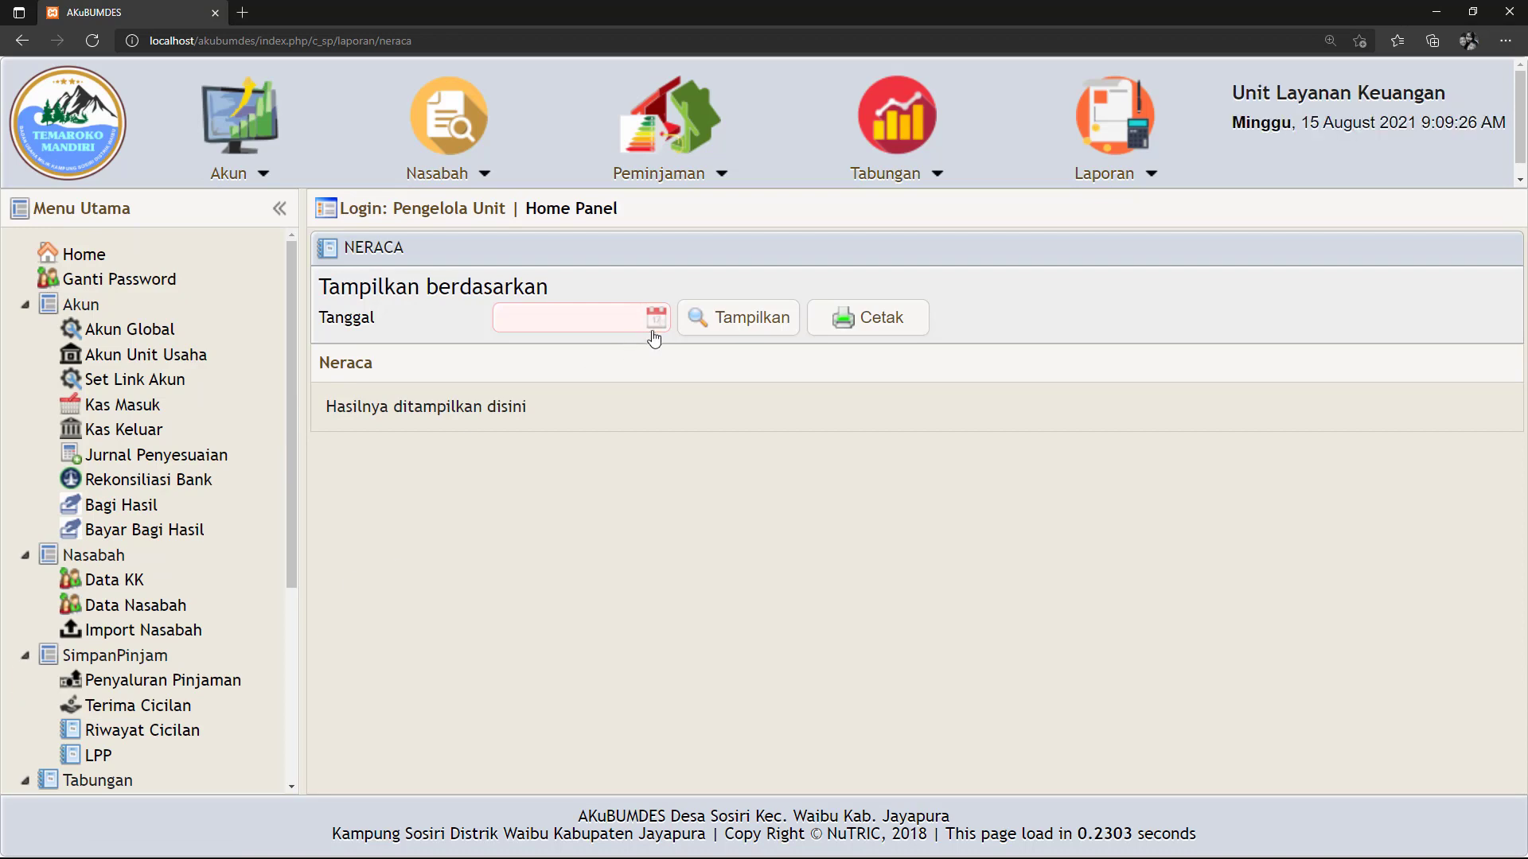
# Display the balance sheet as of 15-08-2021.
pyautogui.click(656, 318)
pyautogui.click(513, 506)
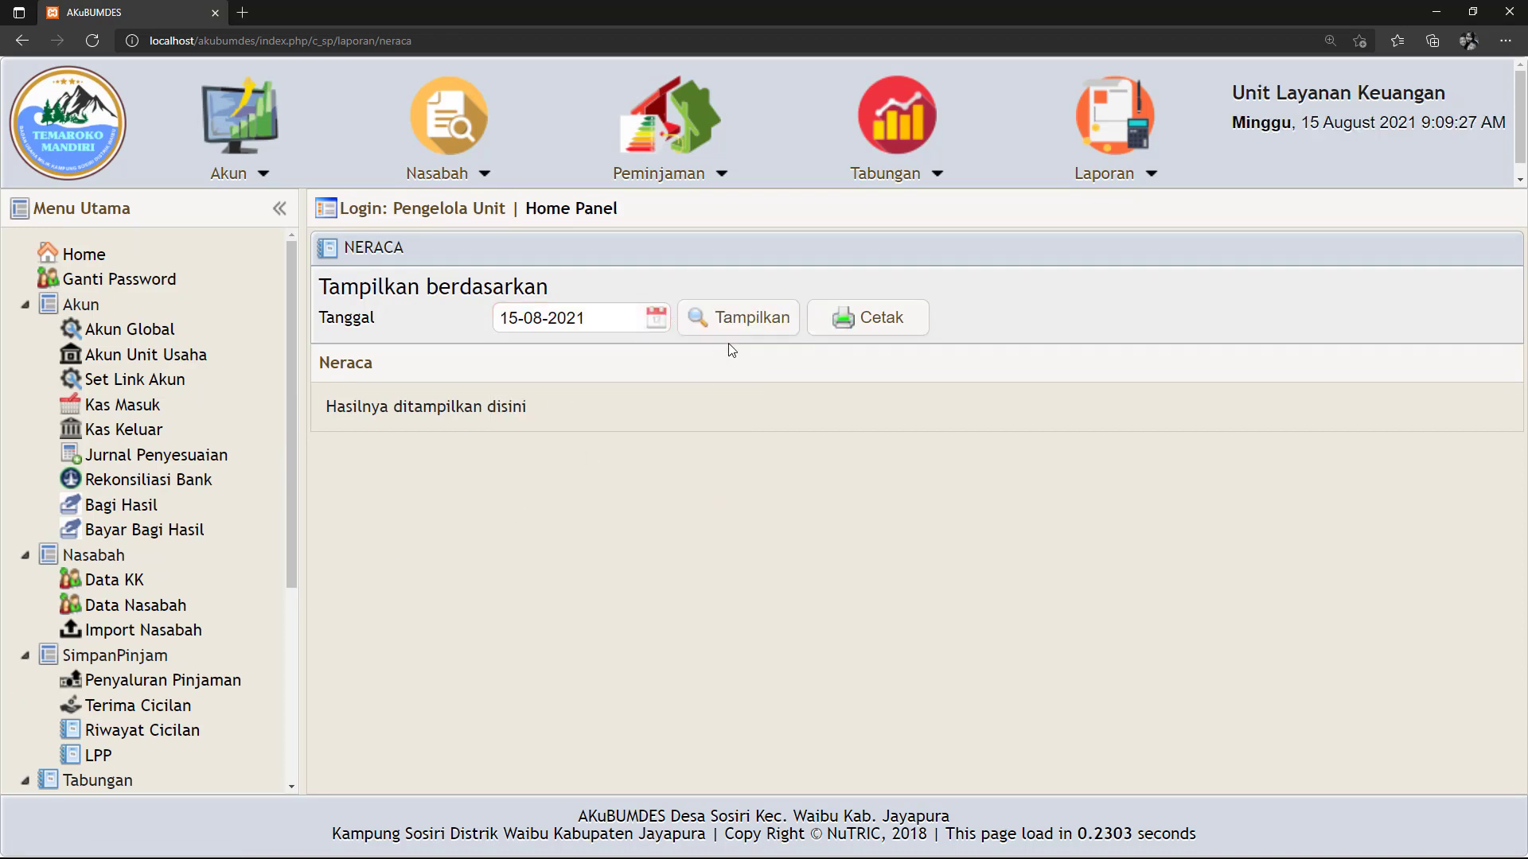
pyautogui.click(752, 323)
pyautogui.scroll(-2, 757, 430)
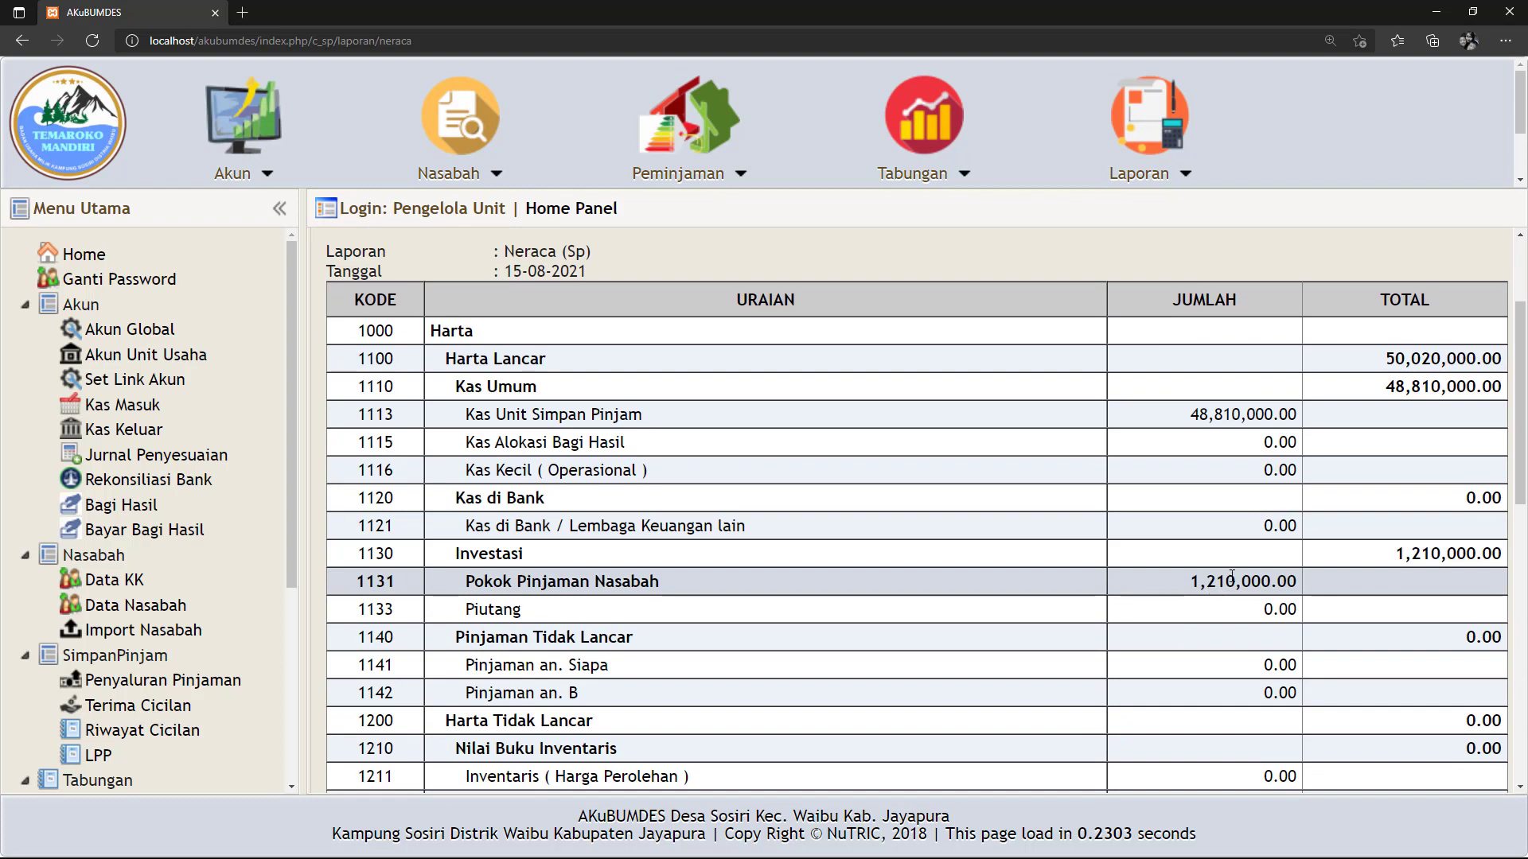
# Check the 1,210,000 loan principal in row 1131 and the overdue loan row 1141, then return to installments.
pyautogui.moveTo(1231, 575); pyautogui.dragTo(1293, 582)
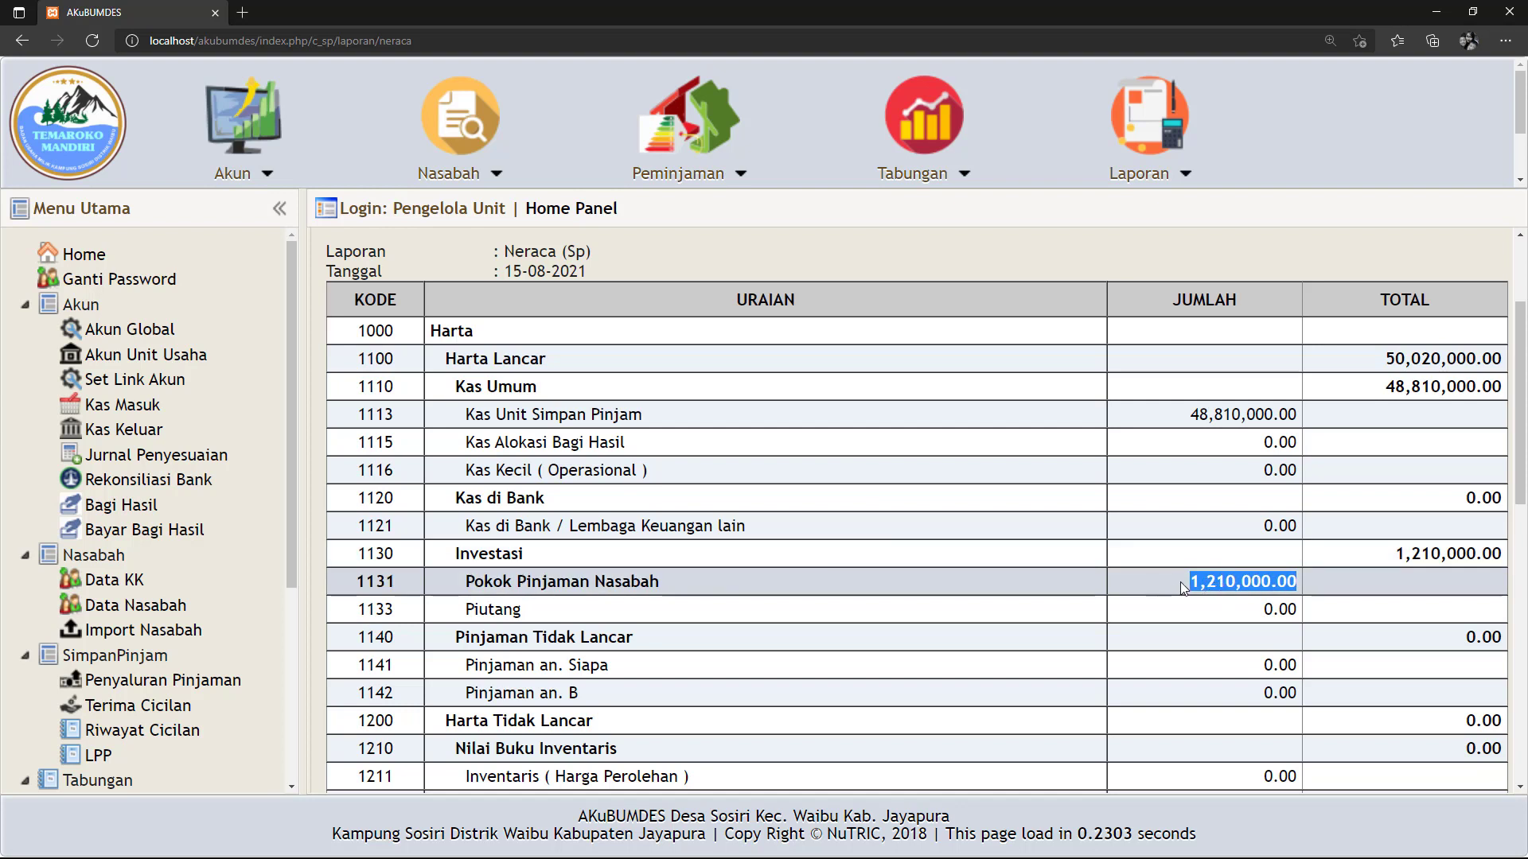
pyautogui.click(1194, 582)
pyautogui.moveTo(1193, 582); pyautogui.dragTo(1262, 581)
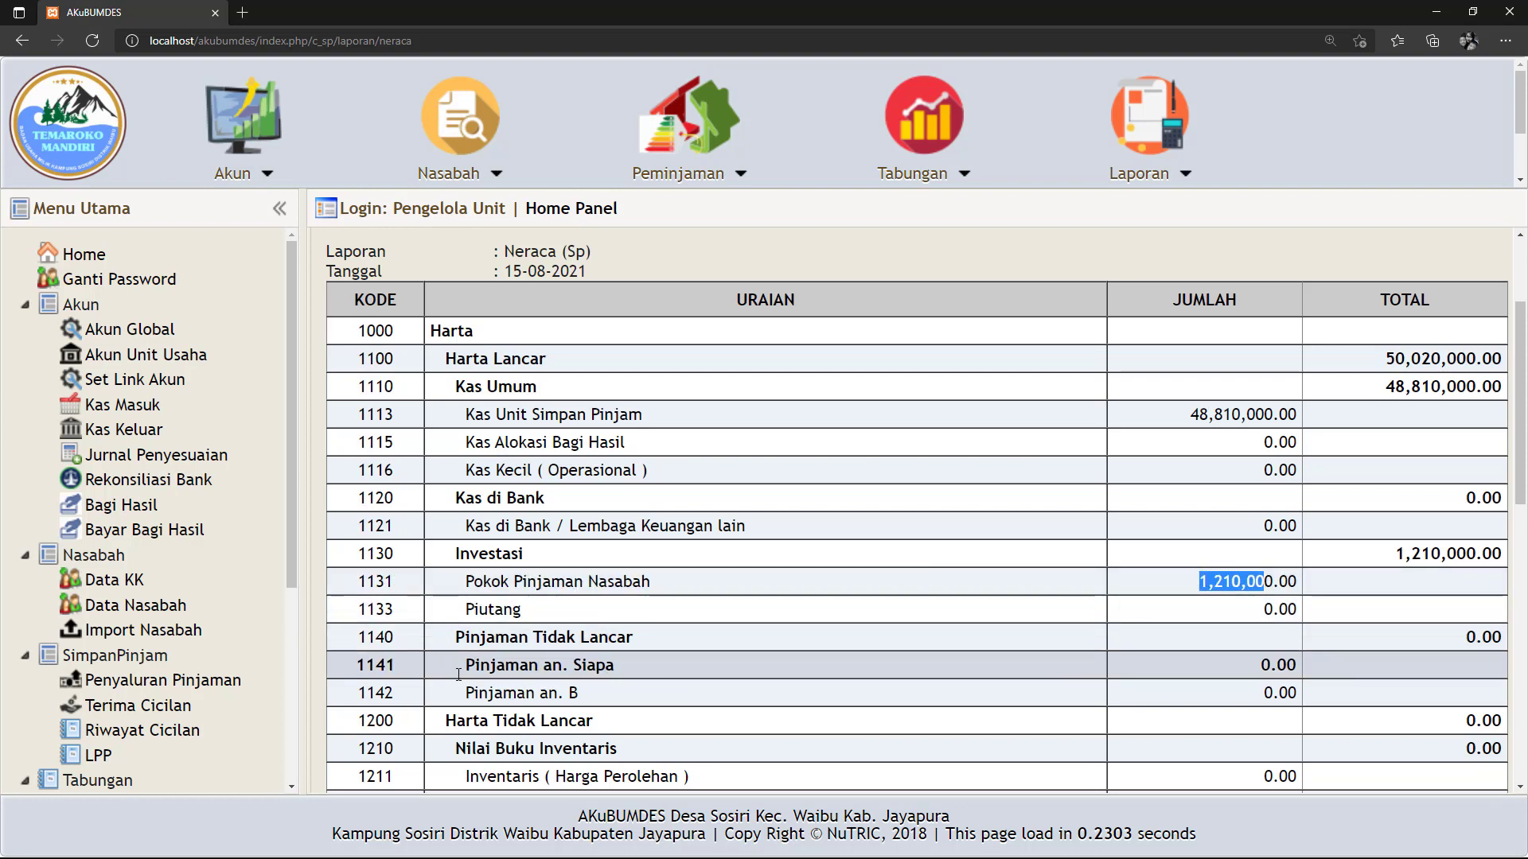
pyautogui.moveTo(467, 671); pyautogui.dragTo(663, 674)
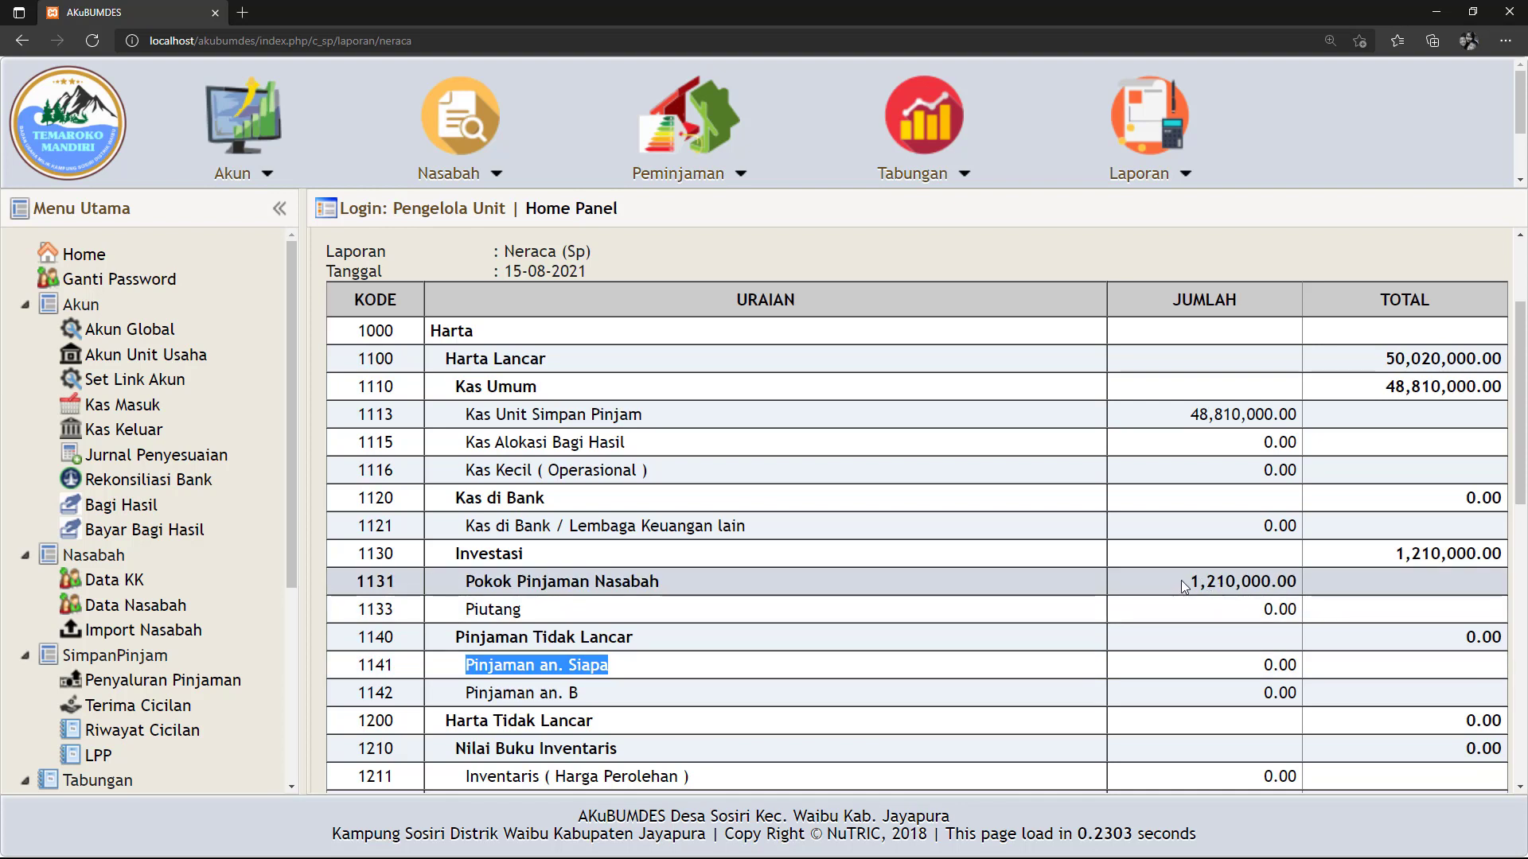
pyautogui.moveTo(1190, 581); pyautogui.dragTo(1306, 589)
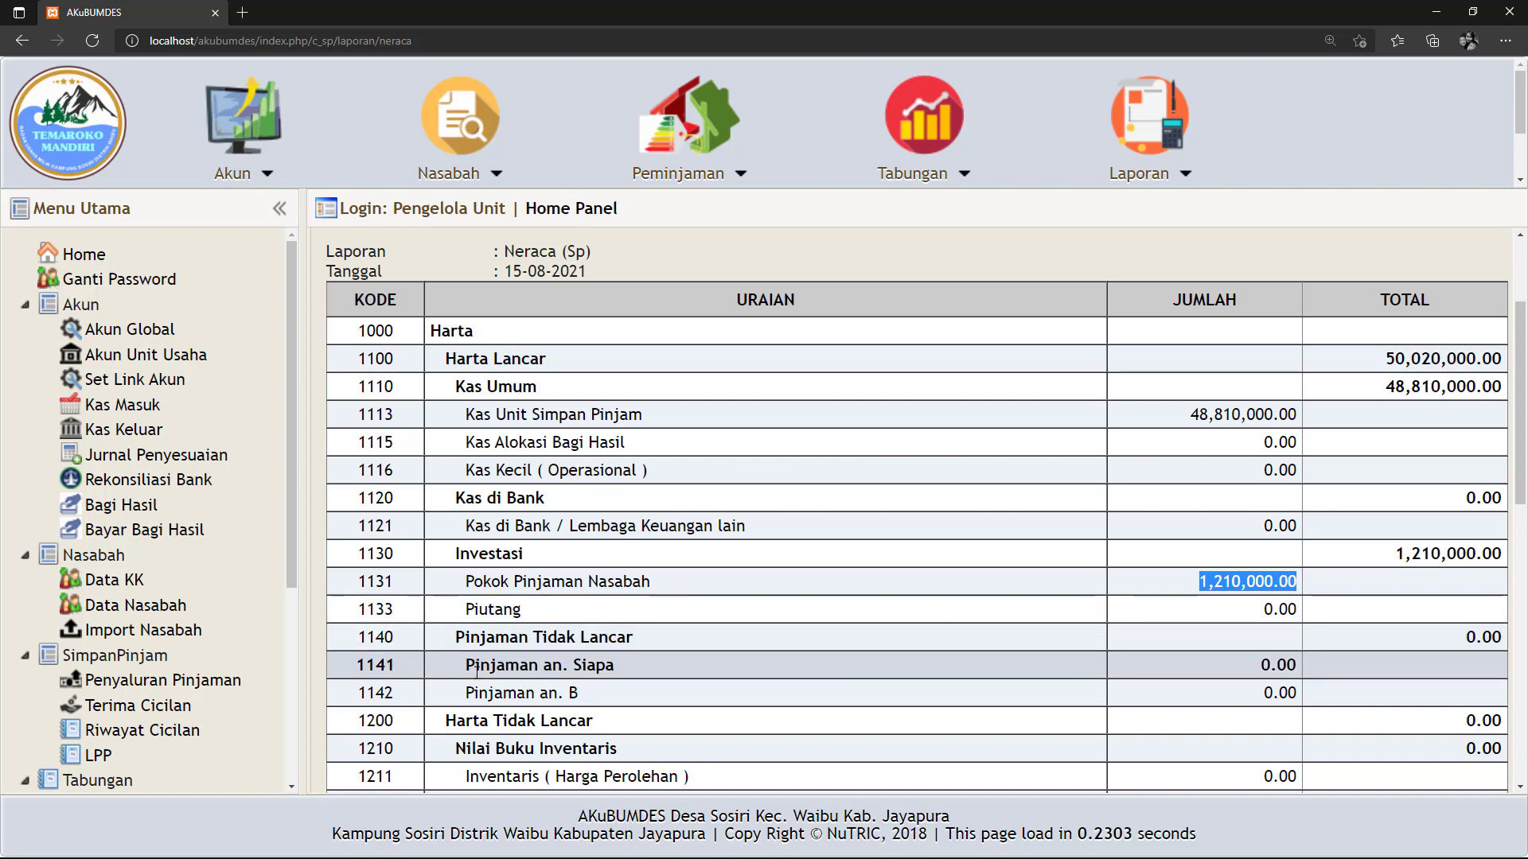
pyautogui.moveTo(466, 667); pyautogui.dragTo(617, 668)
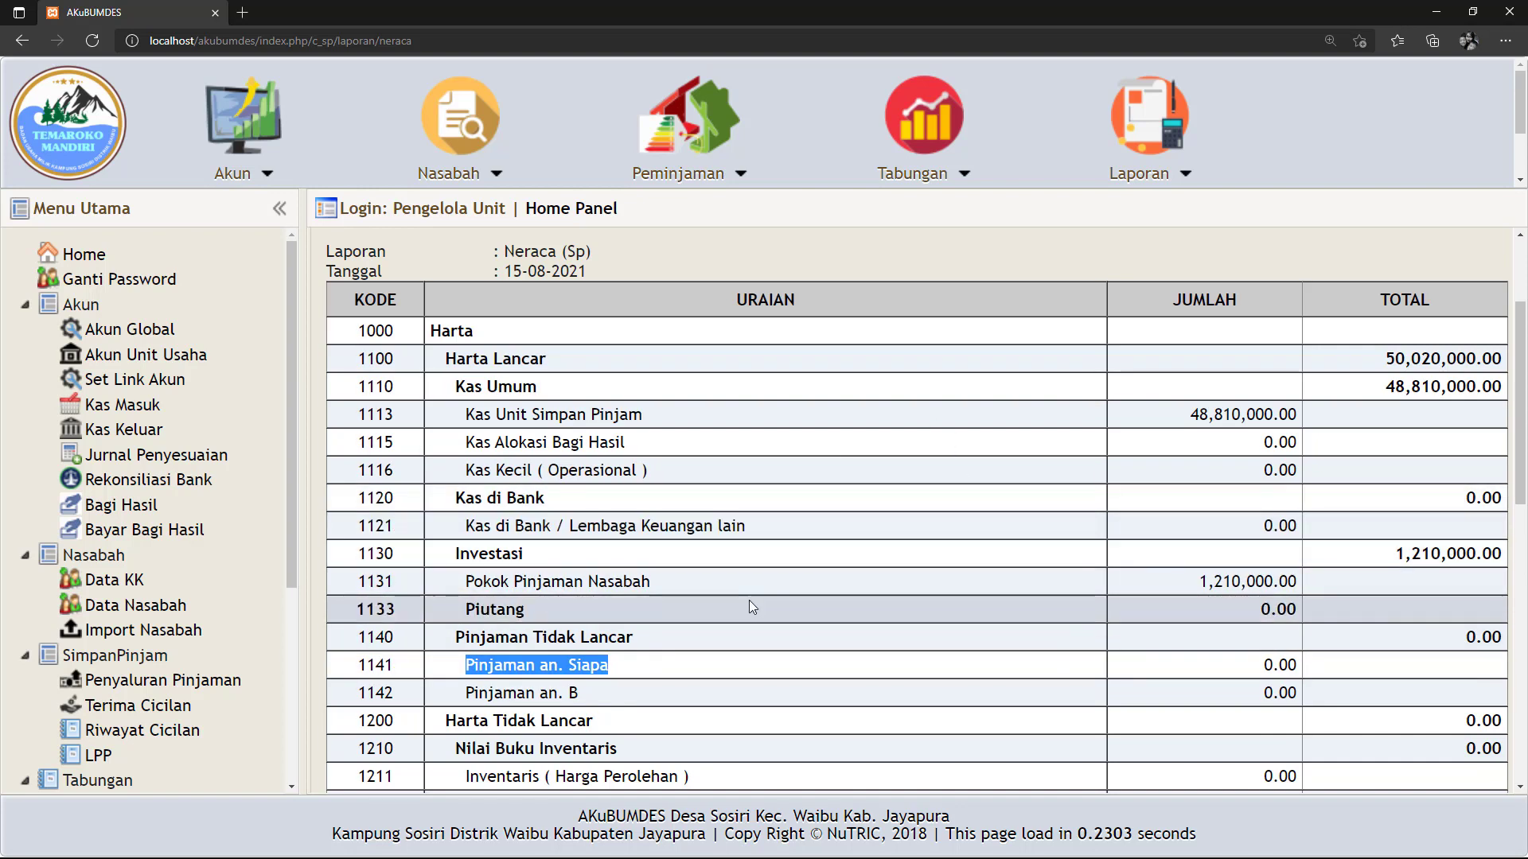
pyautogui.click(142, 708)
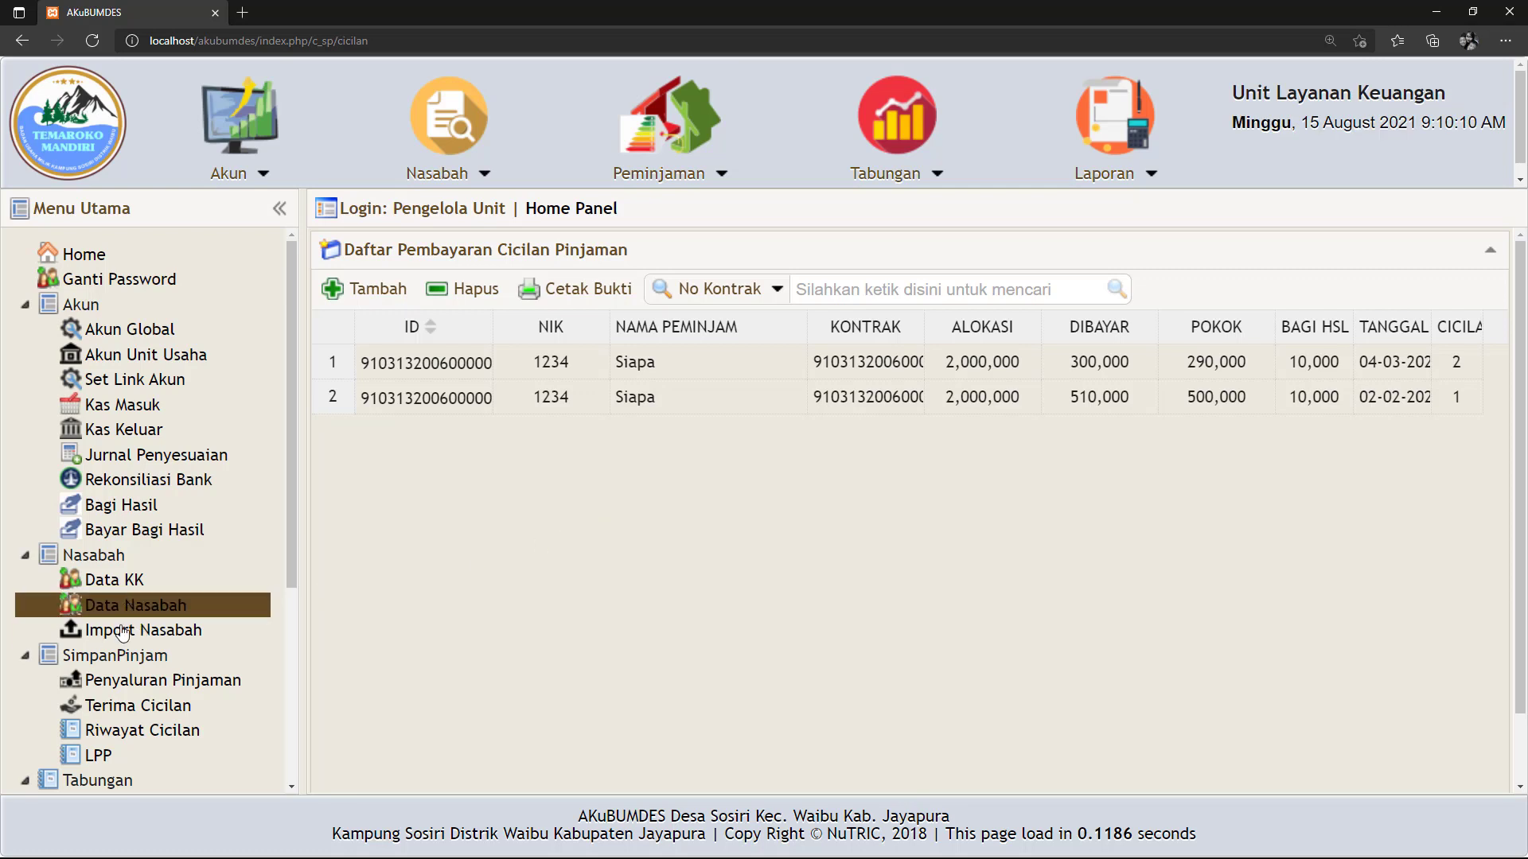
# Start a new installment payment dated 03-05-2021.
pyautogui.click(628, 397)
pyautogui.click(611, 396)
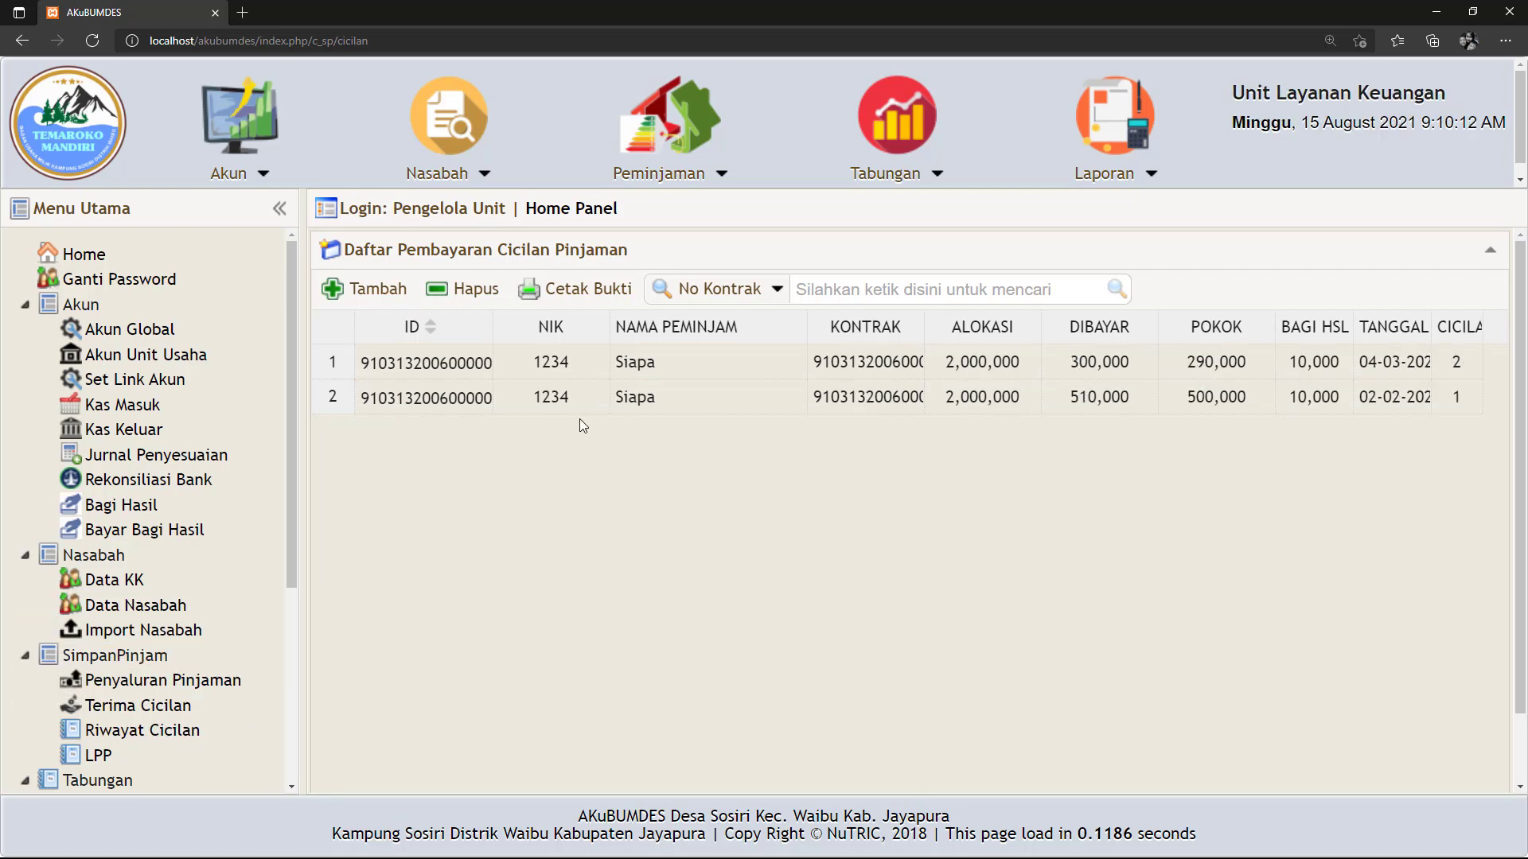
pyautogui.click(374, 290)
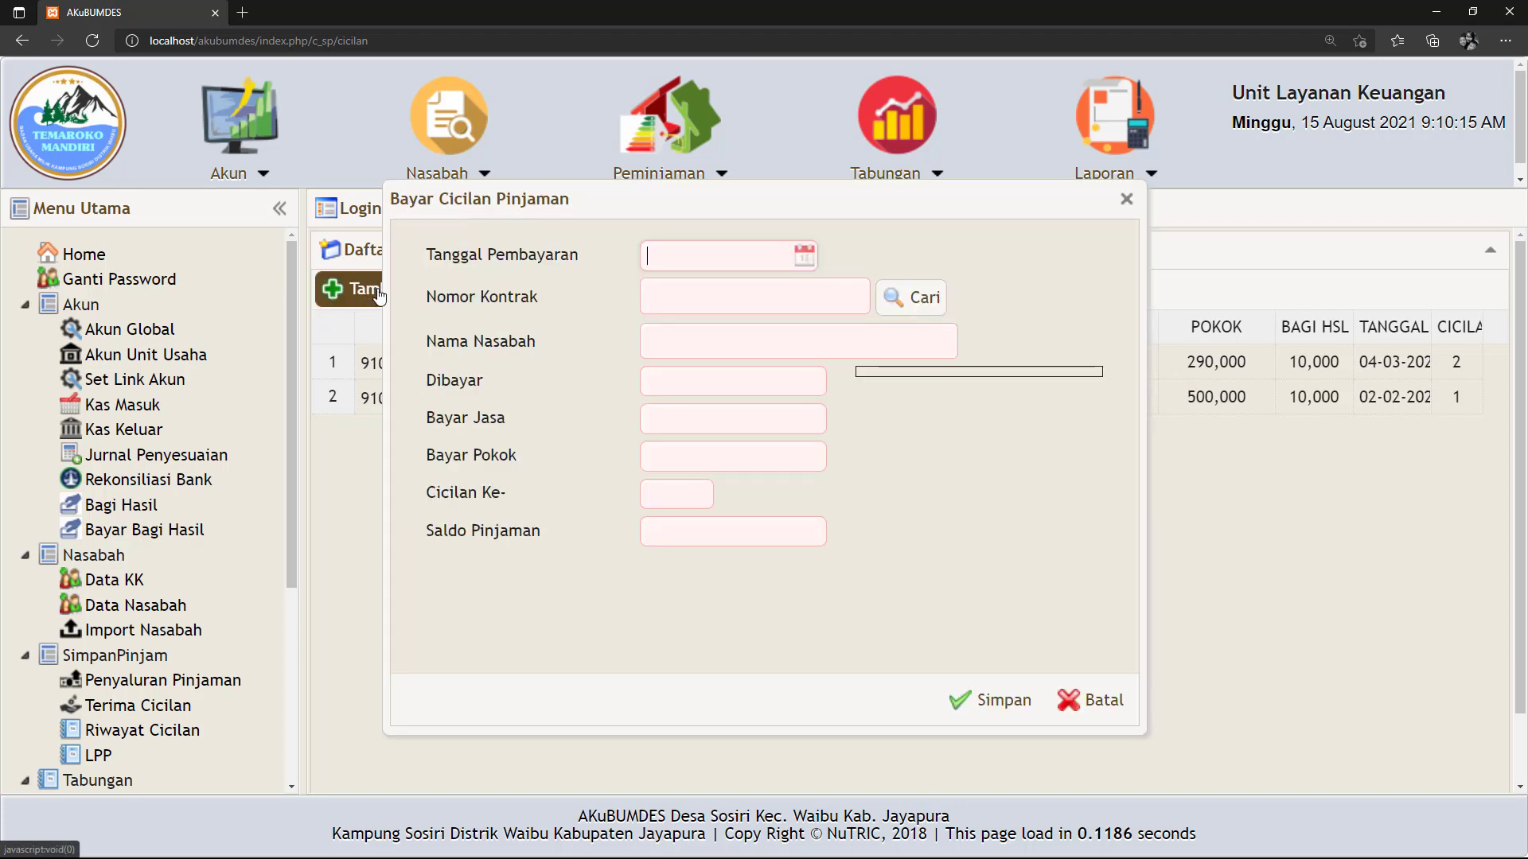
pyautogui.click(805, 257)
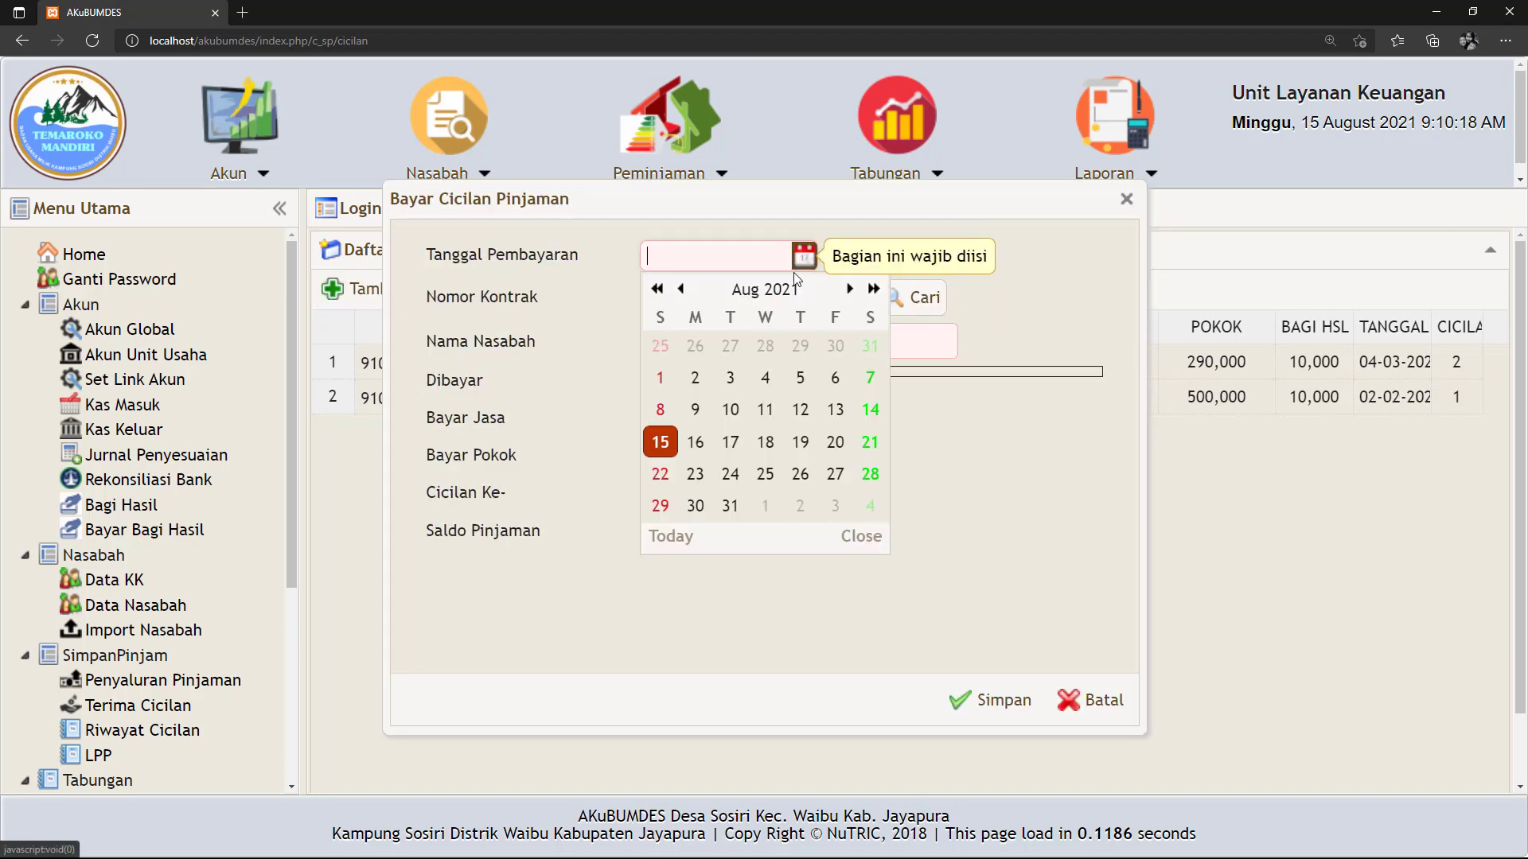
pyautogui.click(681, 289)
pyautogui.click(680, 289)
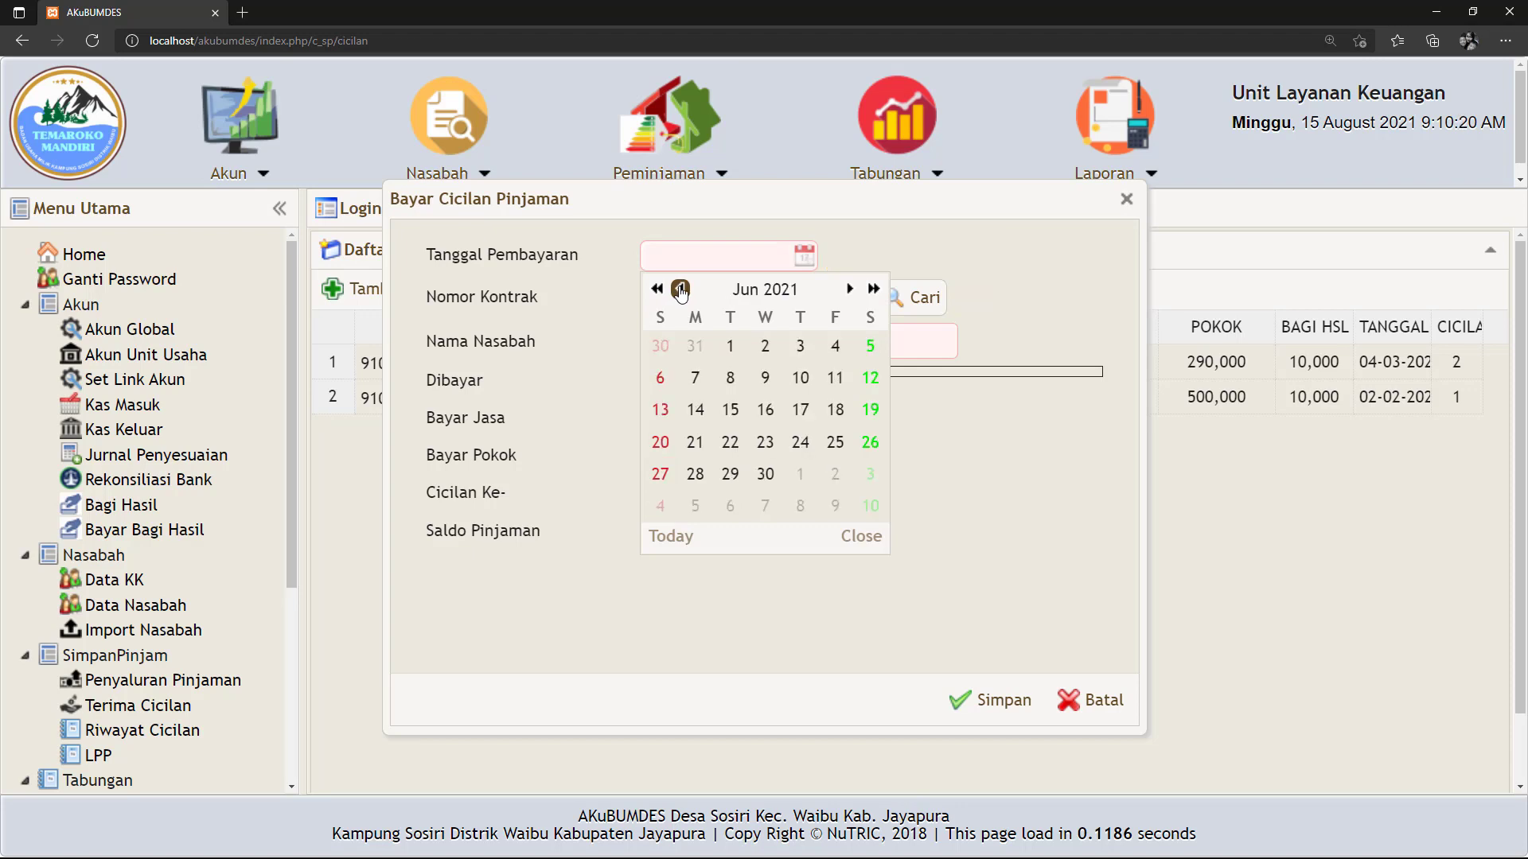
pyautogui.click(680, 289)
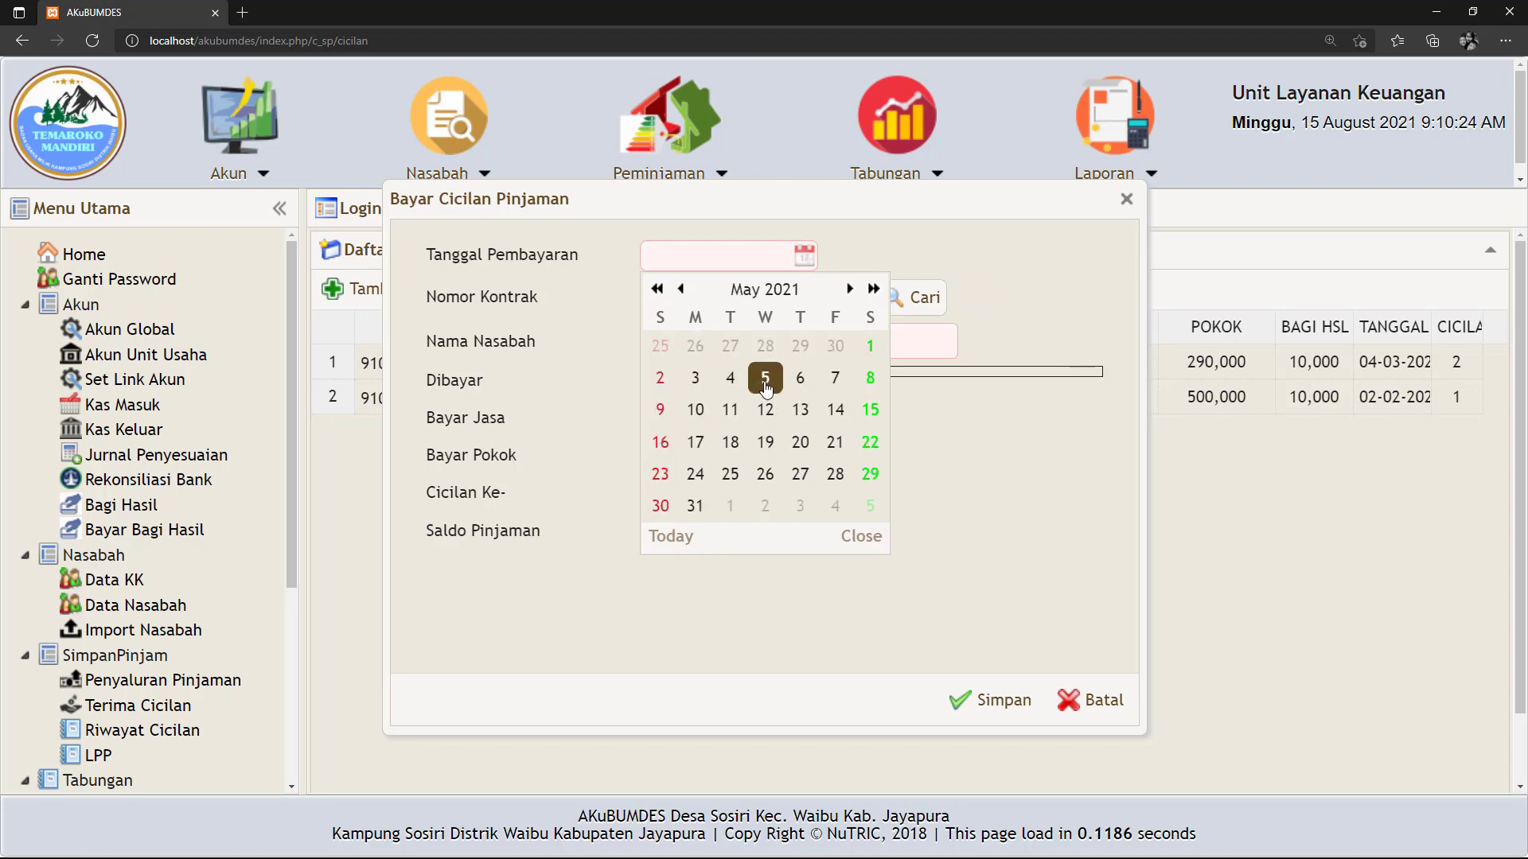
pyautogui.click(695, 377)
# Load the outstanding loan and check its Rp 1,230,000 total bill (1,210,000 principal, 20,000 profit share).
pyautogui.click(907, 297)
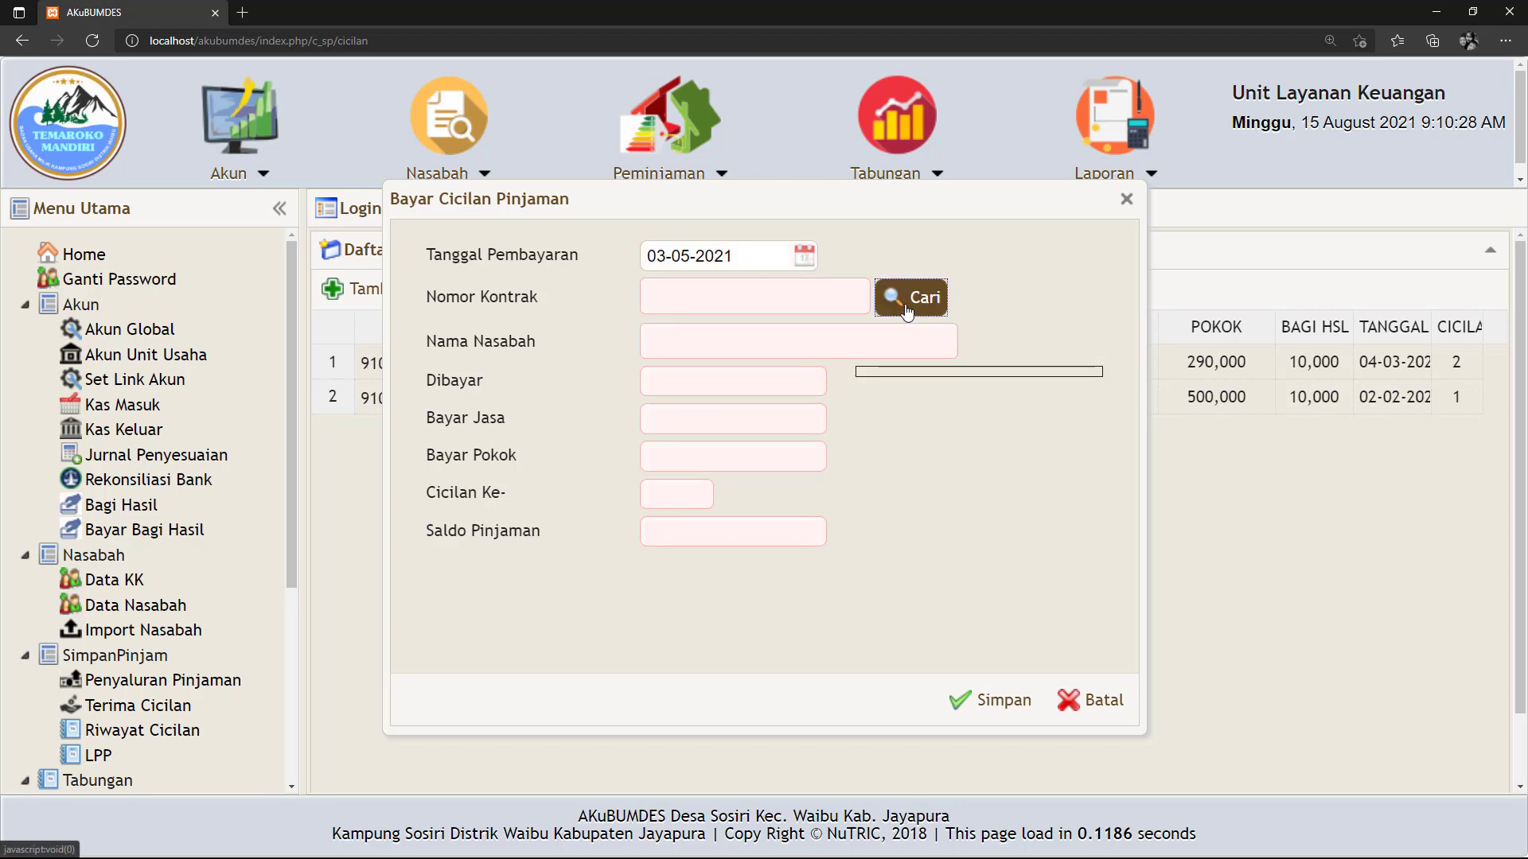
pyautogui.click(605, 306)
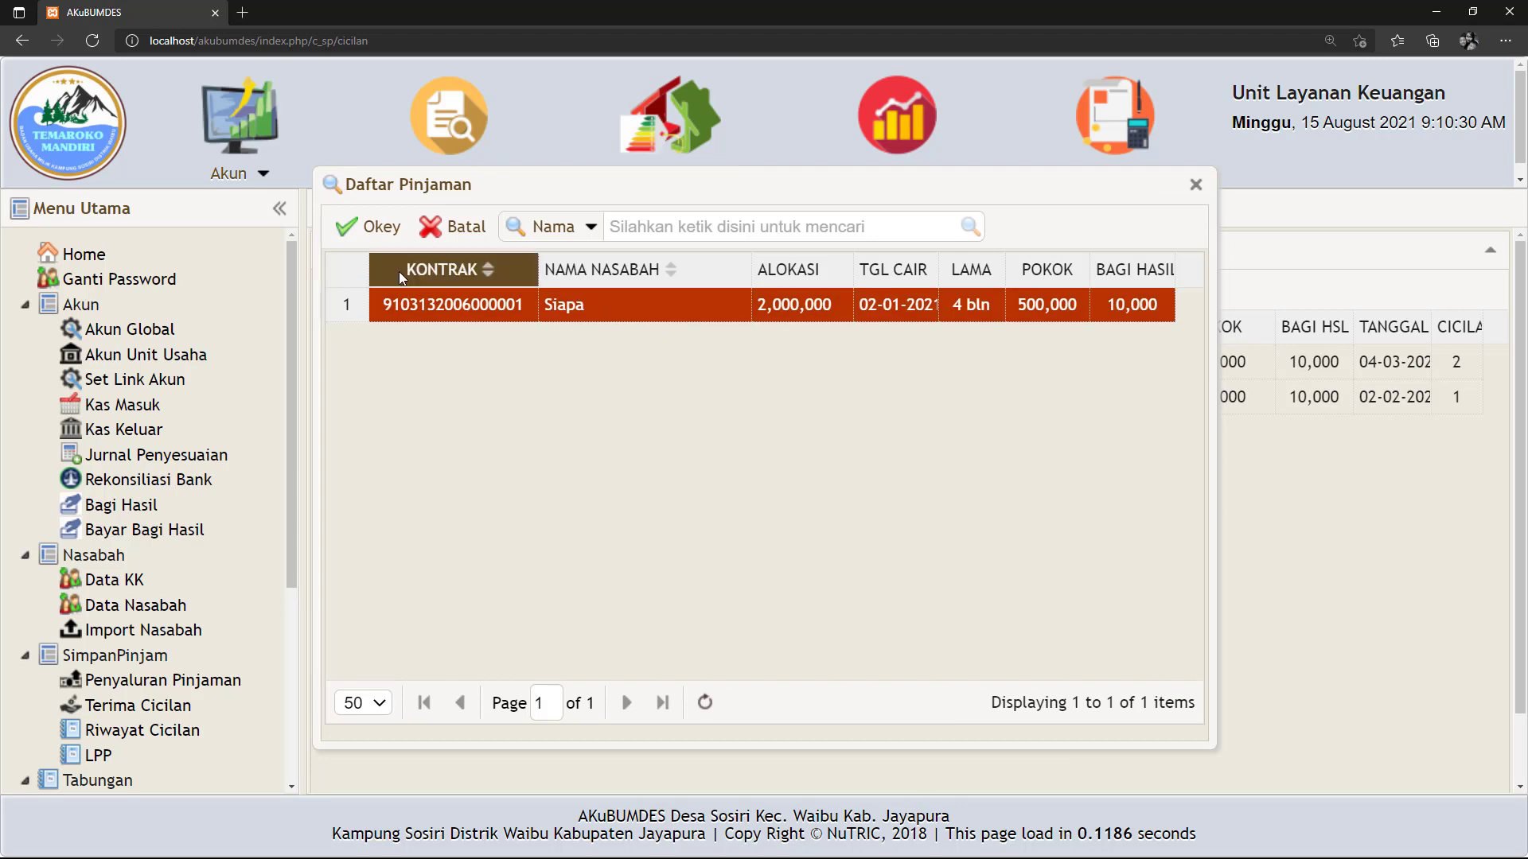
pyautogui.click(366, 227)
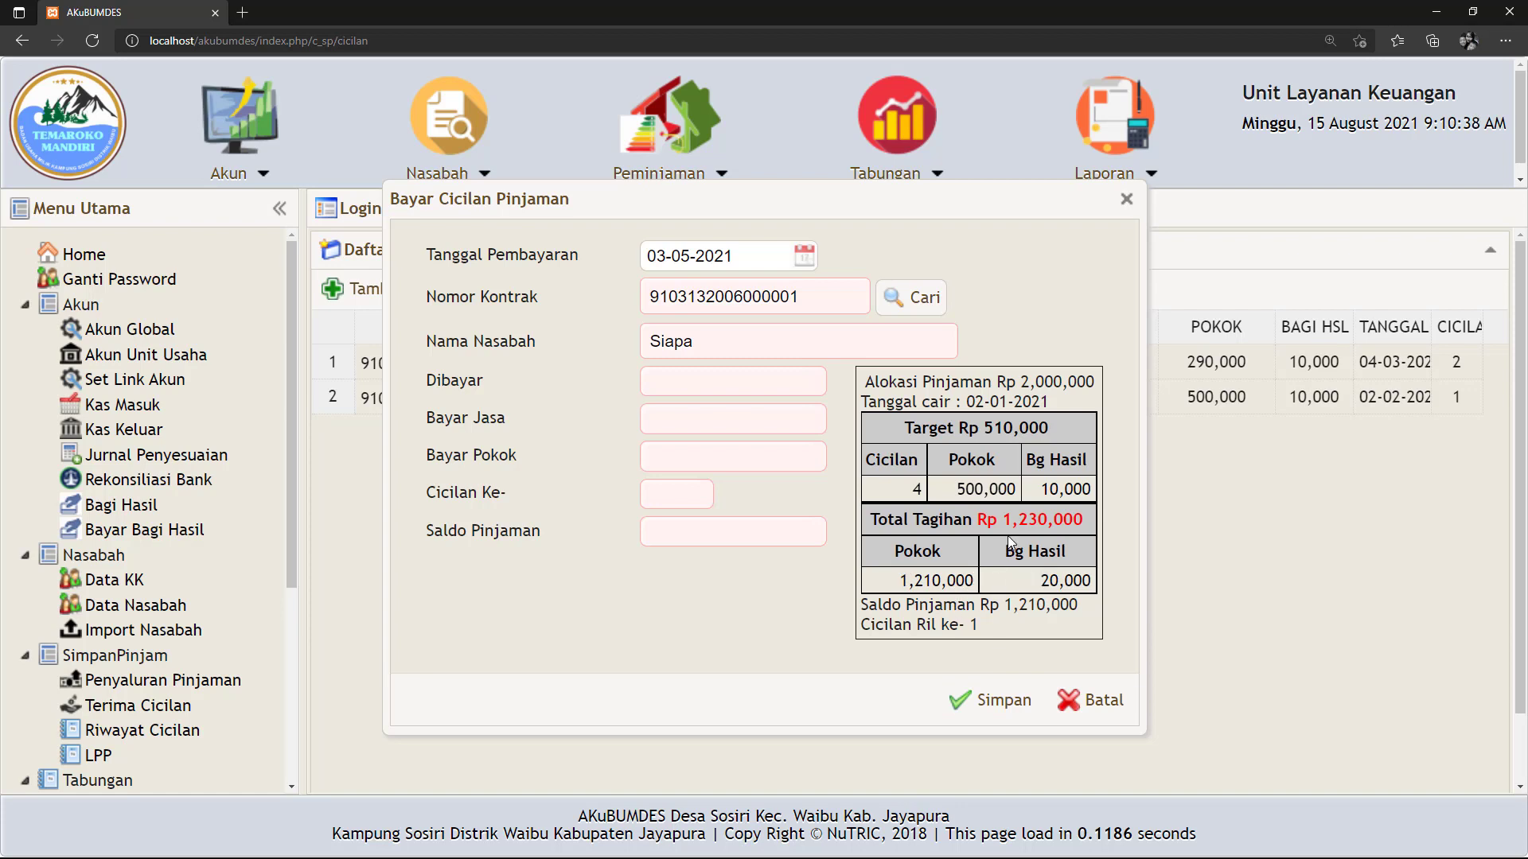
pyautogui.moveTo(1043, 488); pyautogui.dragTo(1062, 517)
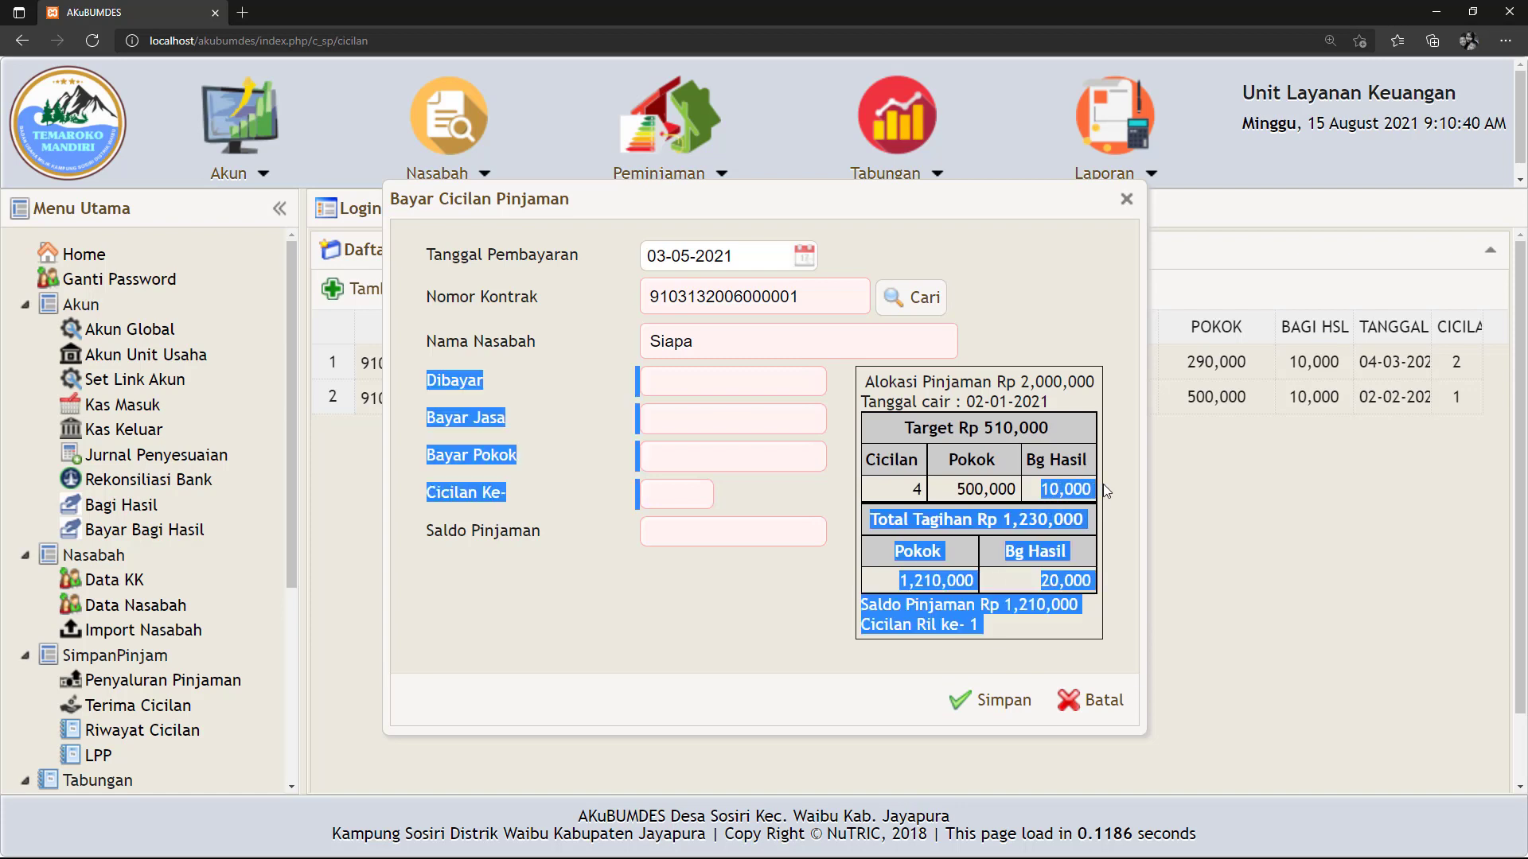
pyautogui.click(1058, 508)
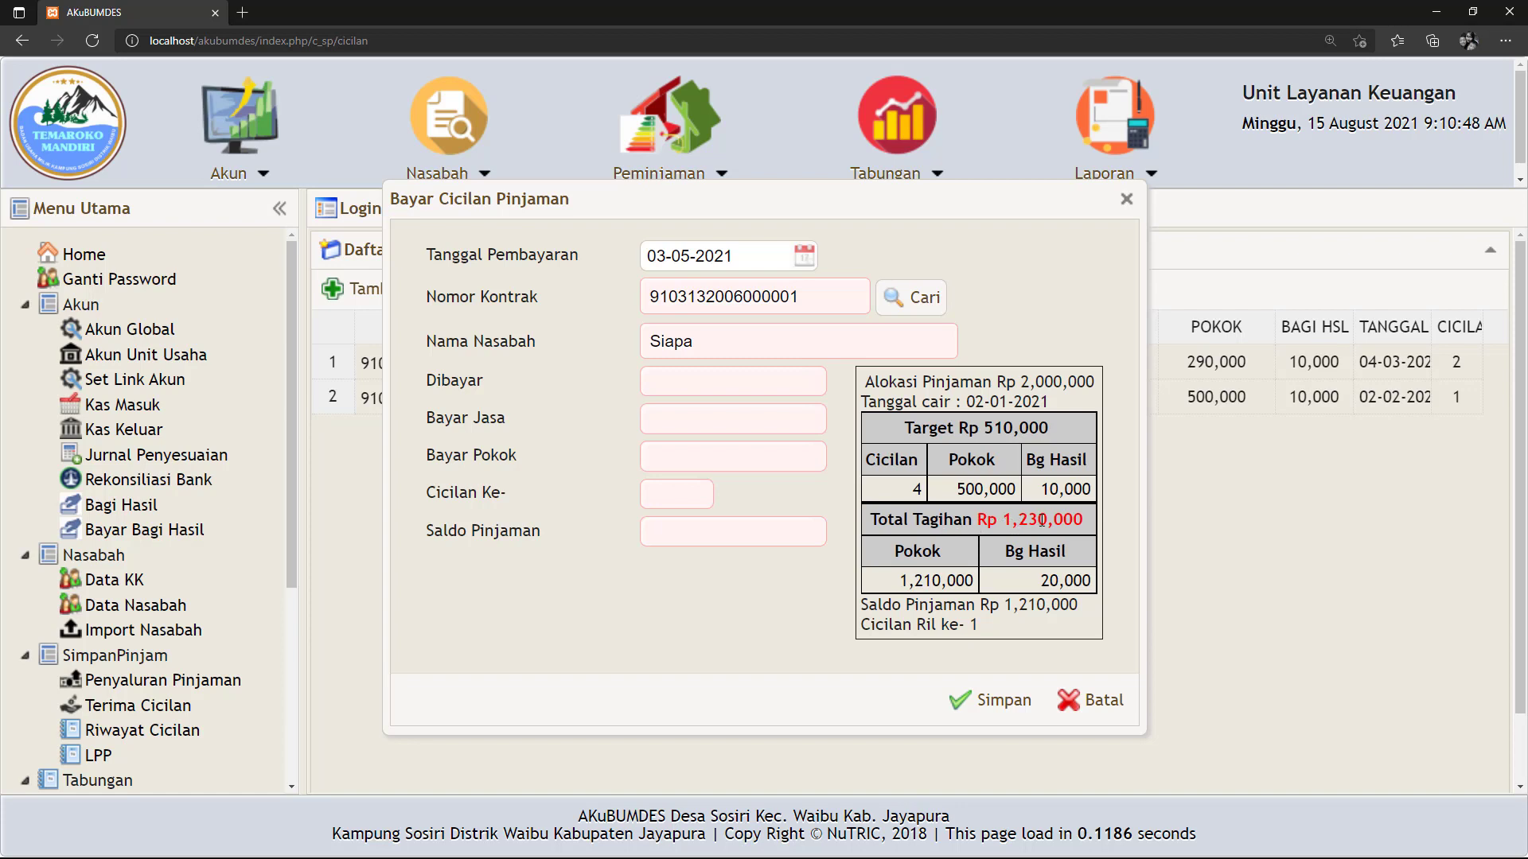
pyautogui.moveTo(978, 519); pyautogui.dragTo(1082, 520)
pyautogui.click(1026, 541)
pyautogui.moveTo(980, 519); pyautogui.dragTo(1084, 520)
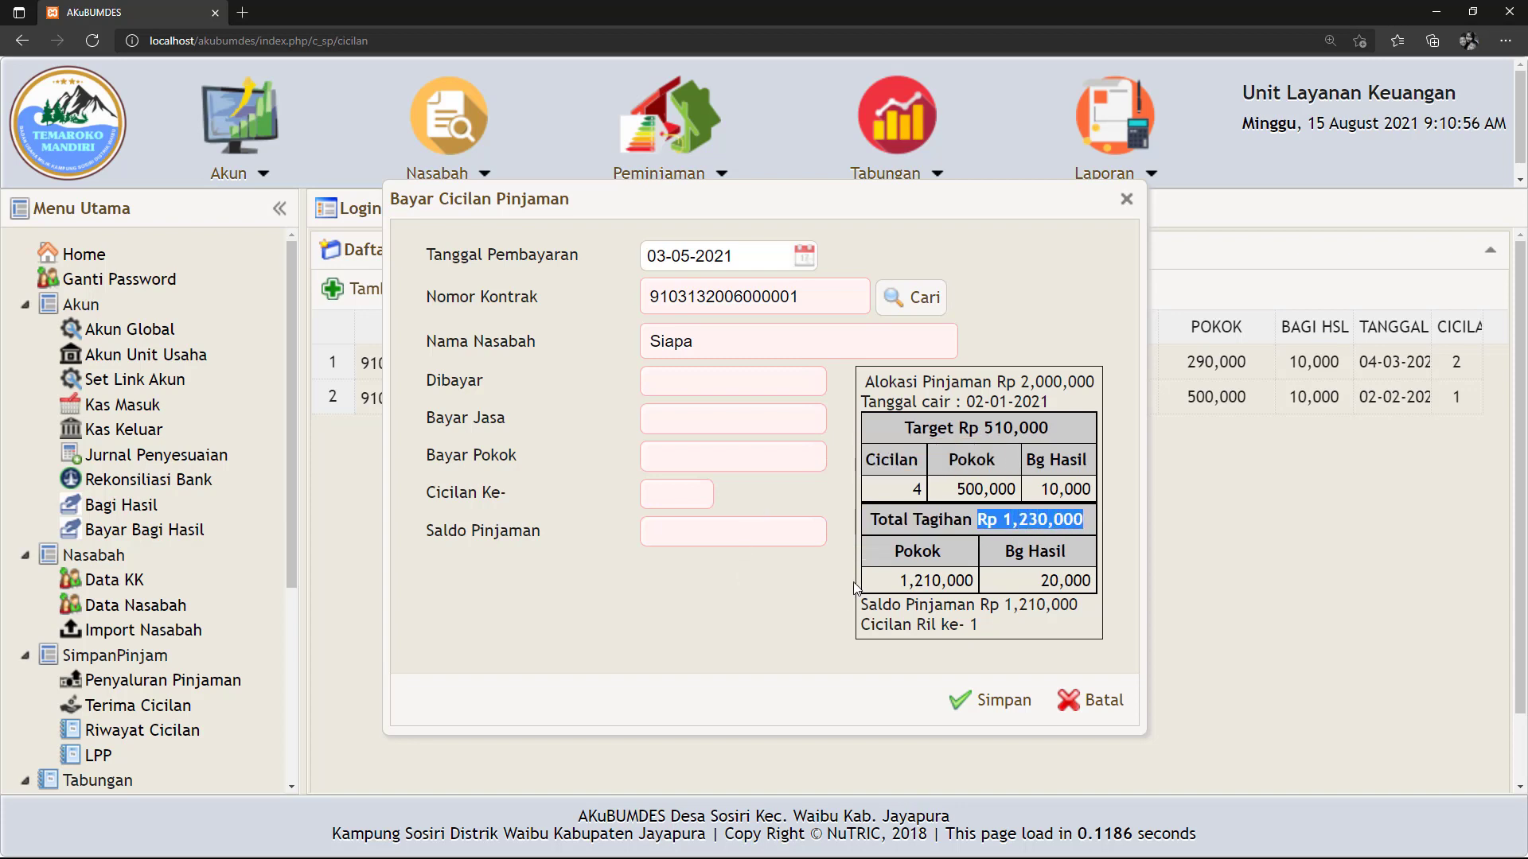
# Enter 1,230,000 as the amount paid and check the 1,210,000 principal breakdown.
pyautogui.click(869, 520)
pyautogui.click(699, 387)
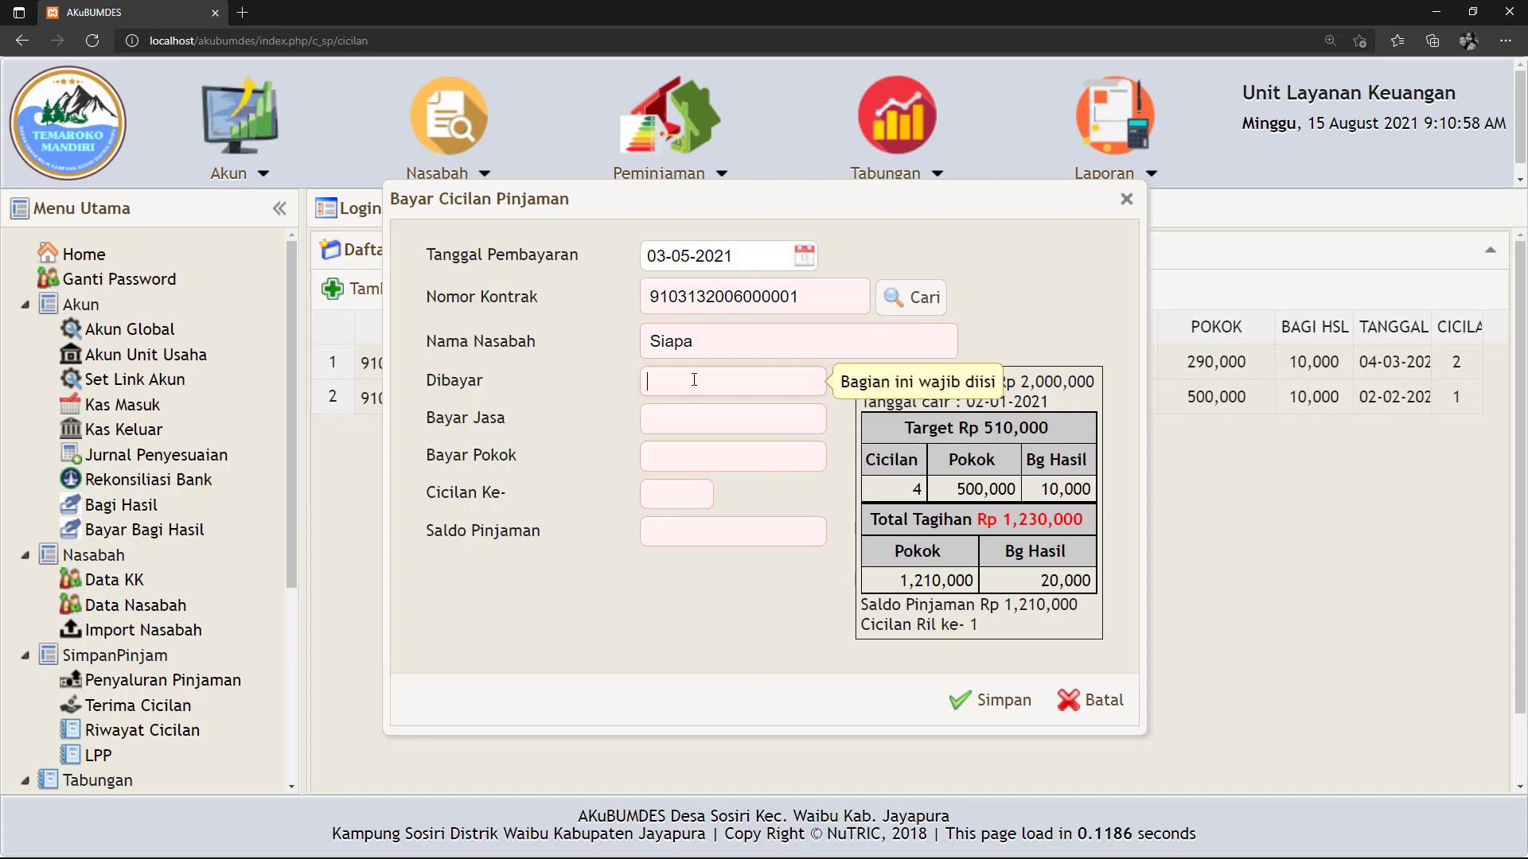
pyautogui.write('1,230,')
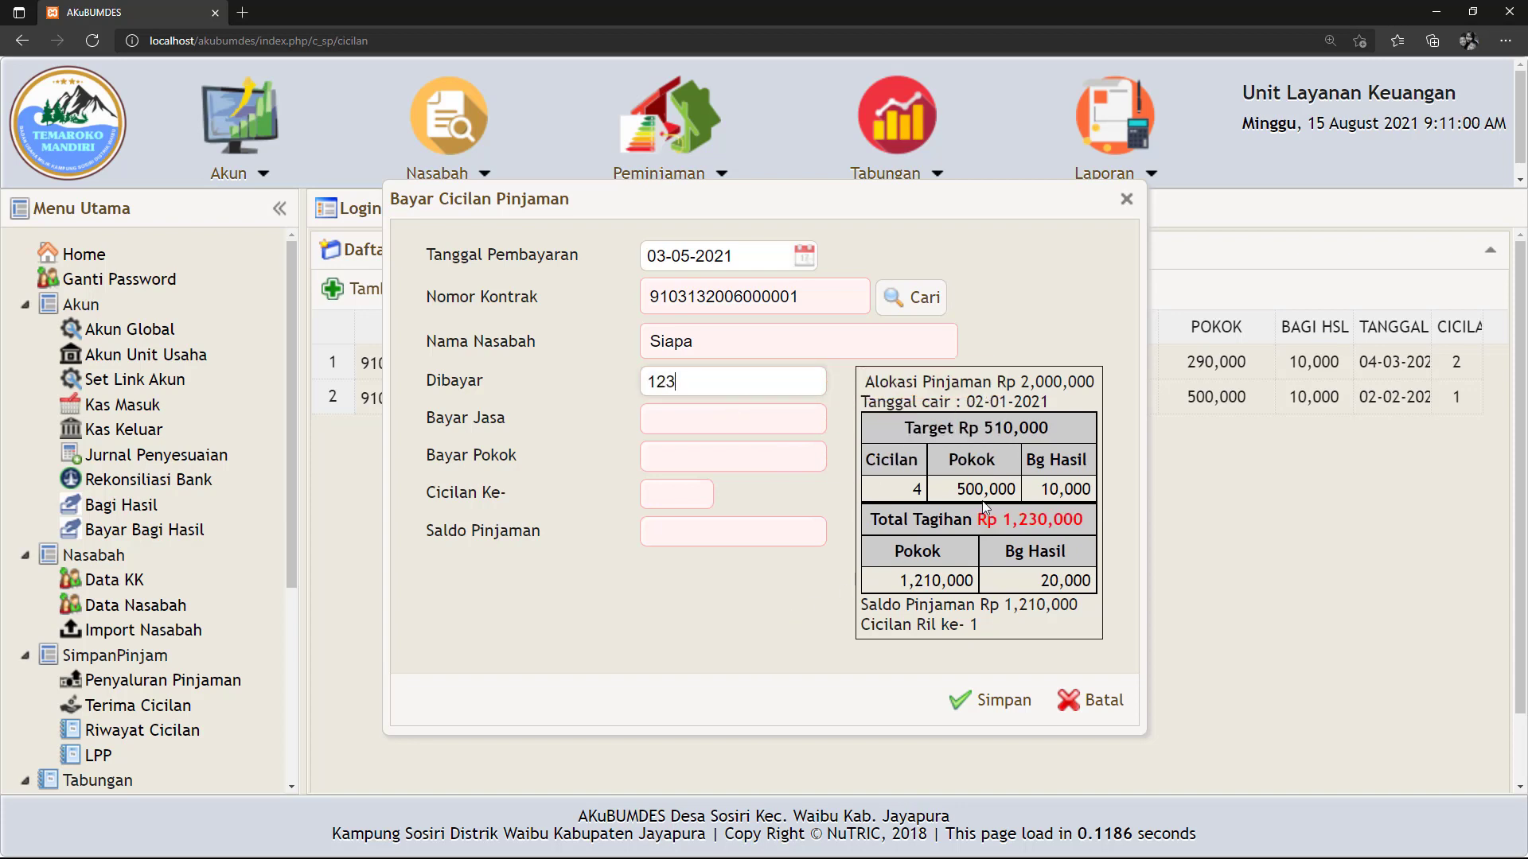
pyautogui.write('0000')
pyautogui.press('Tab')
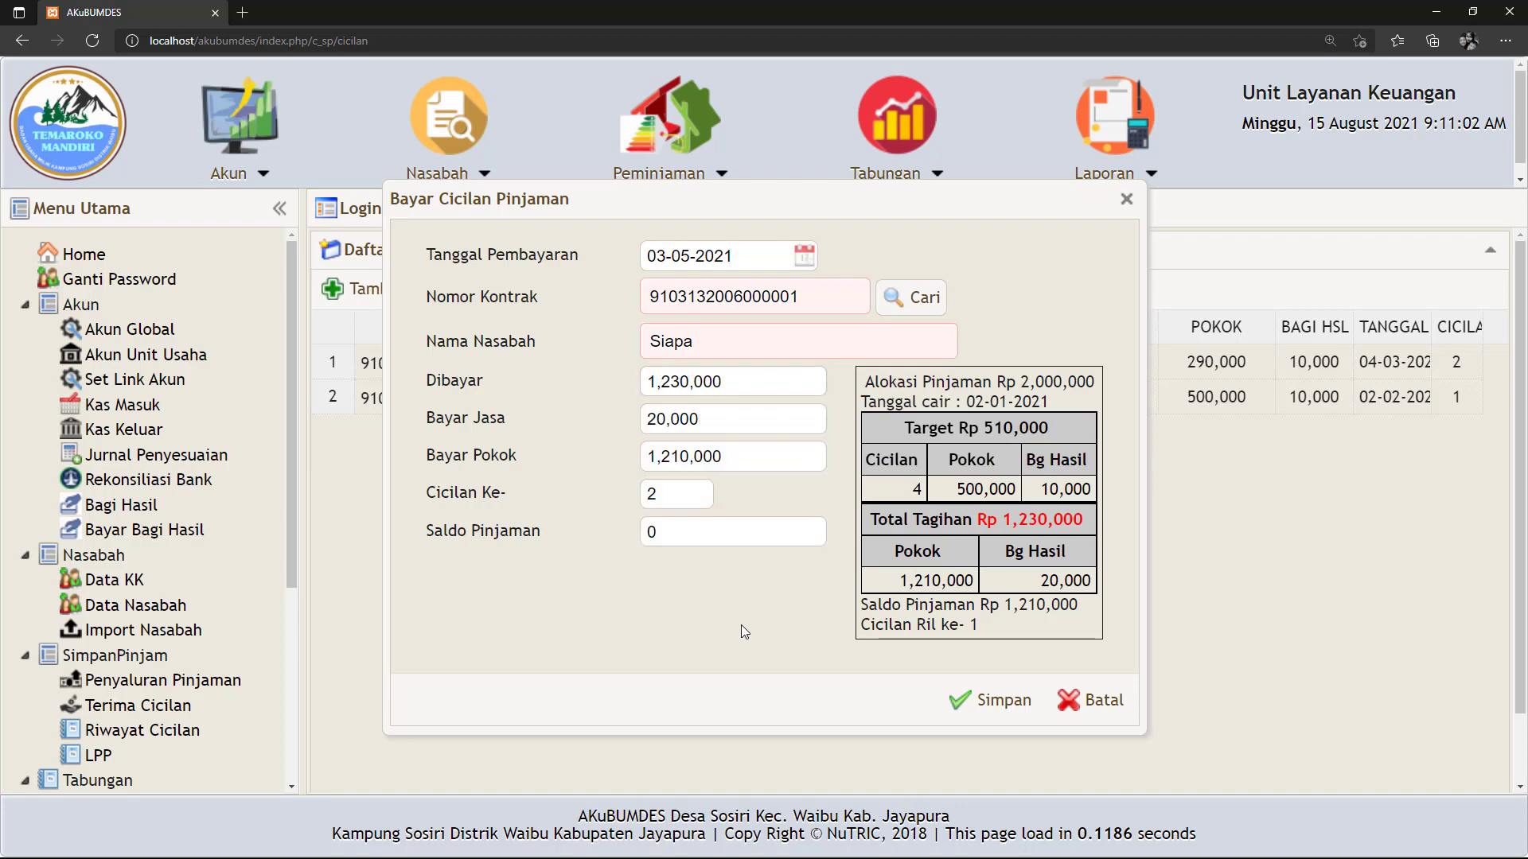
pyautogui.moveTo(978, 520); pyautogui.dragTo(1077, 527)
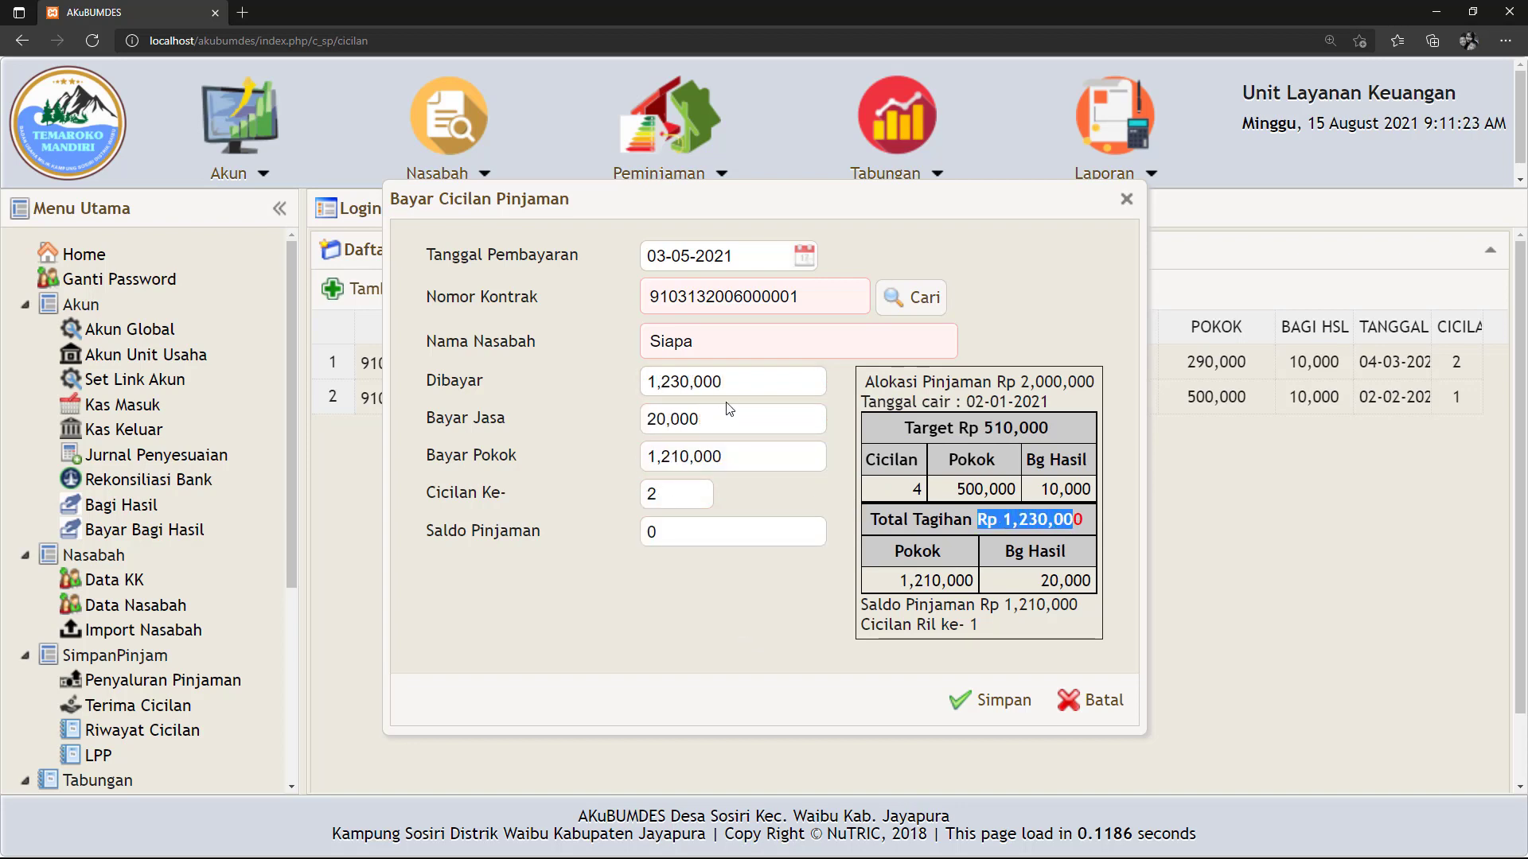
pyautogui.moveTo(742, 455); pyautogui.dragTo(642, 452)
# Save the 03-05-2021 installment payment and open the LPP loan progress report.
pyautogui.click(607, 548)
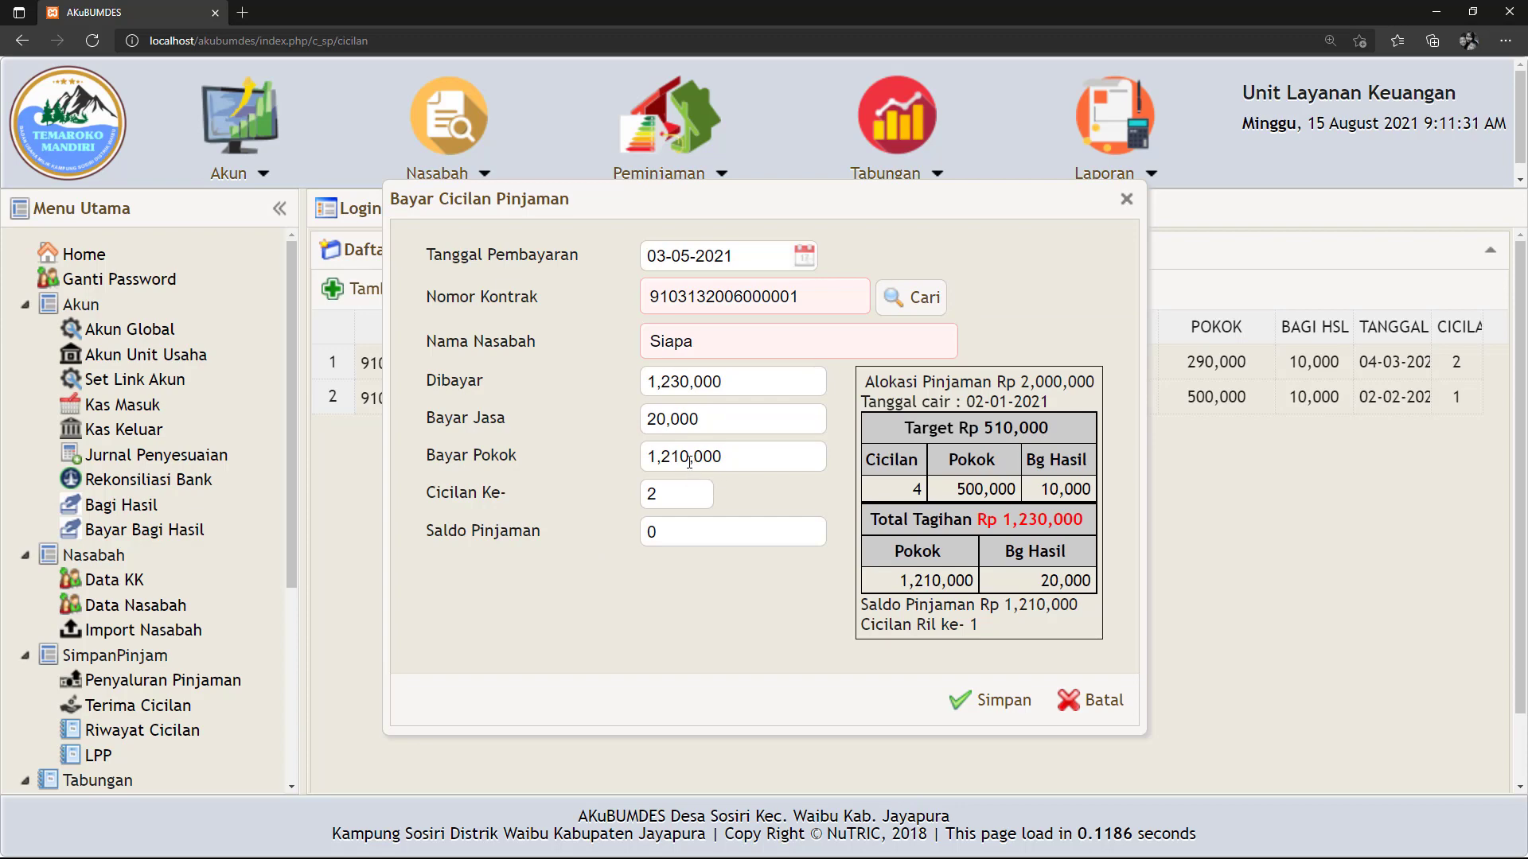
pyautogui.click(986, 704)
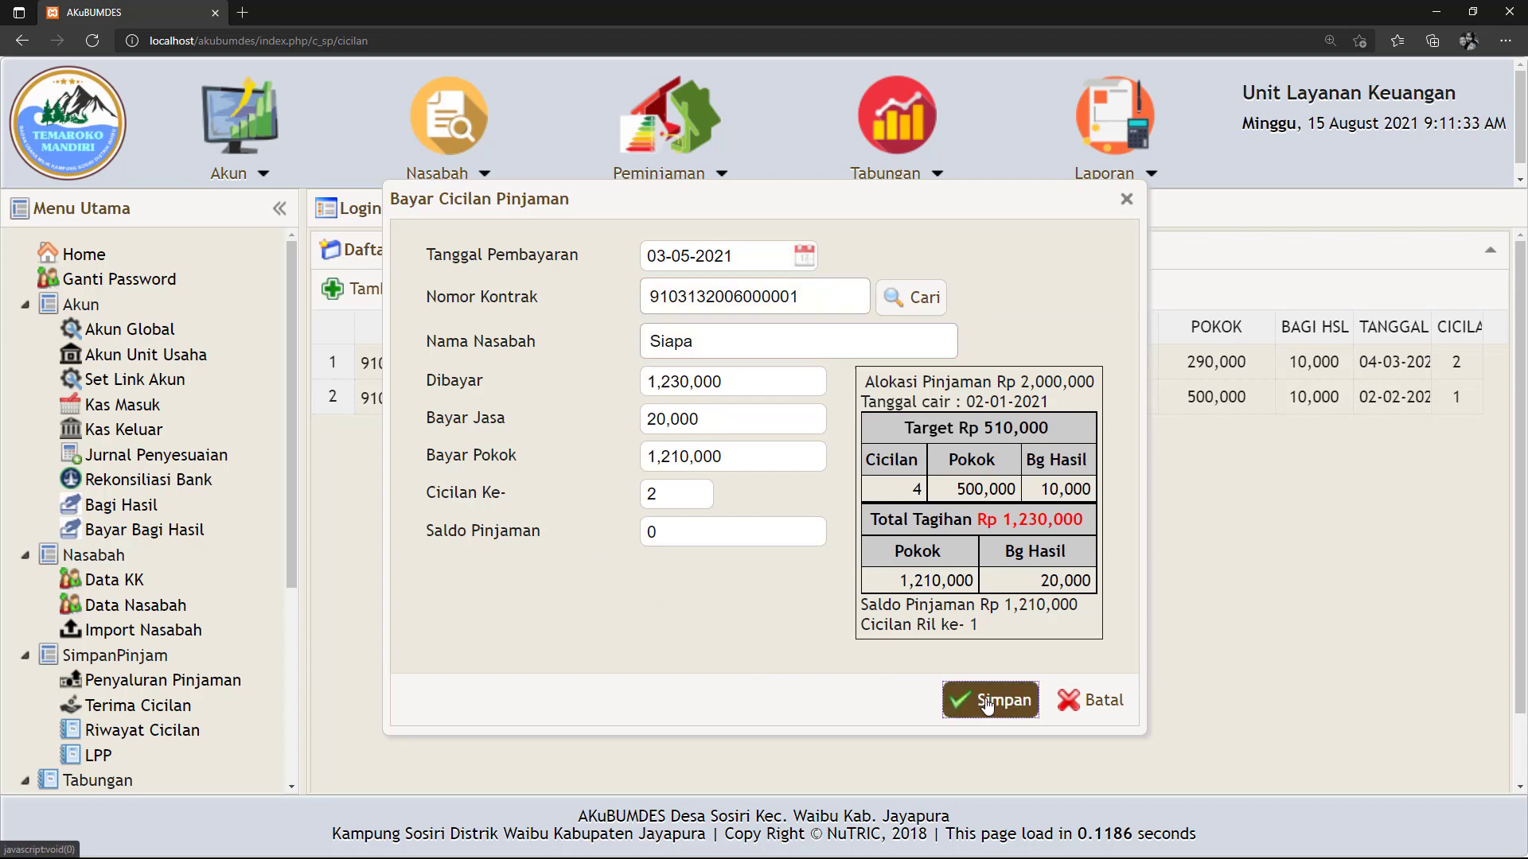
pyautogui.click(103, 757)
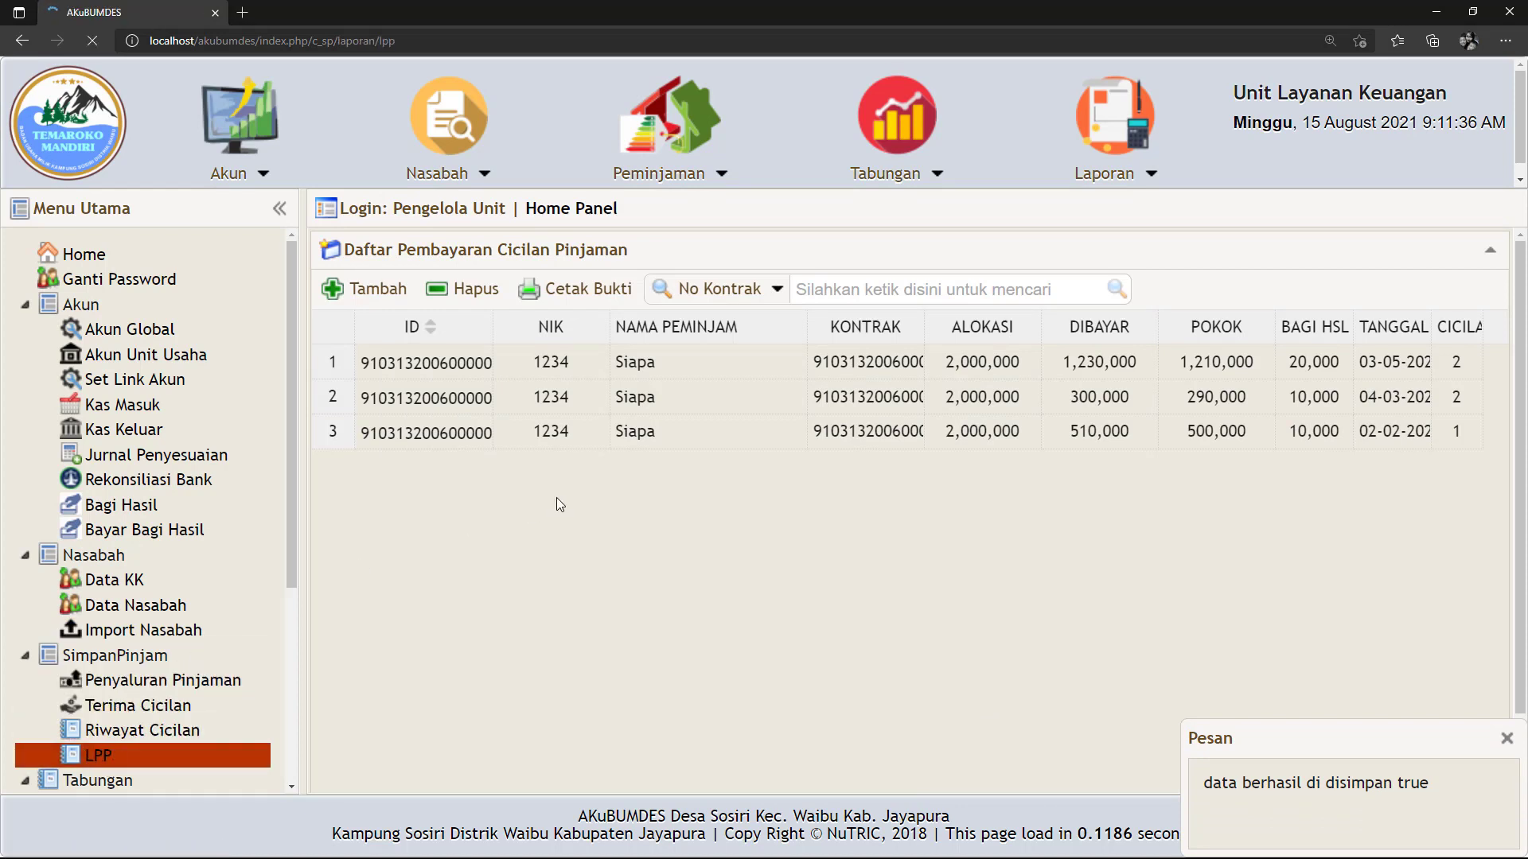
# Show the loan progress report for 15-08-2021 with zero difference, then go to Neraca.
pyautogui.click(656, 317)
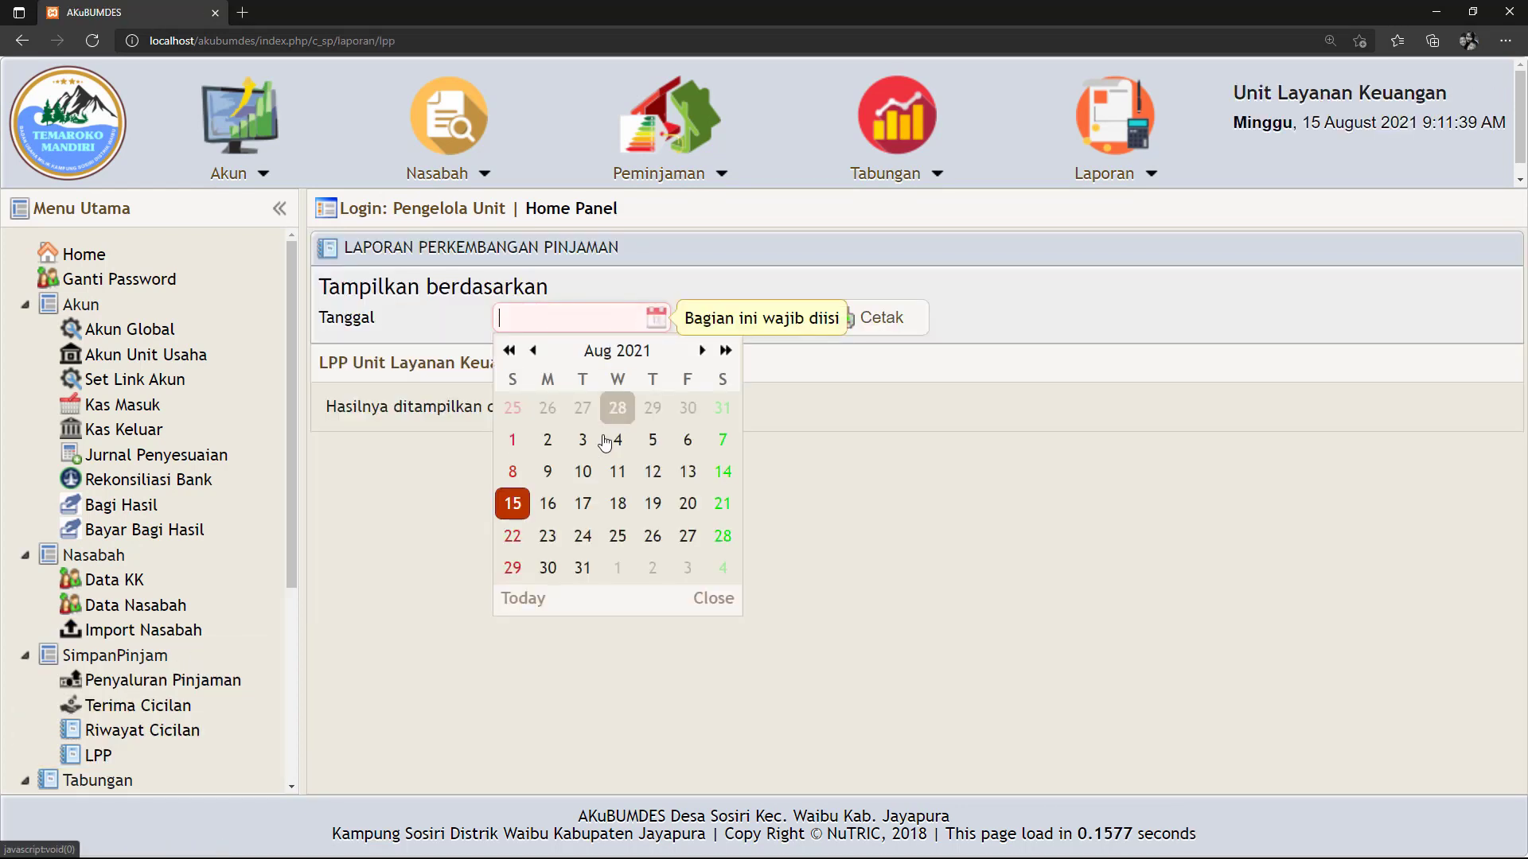
pyautogui.click(513, 503)
pyautogui.click(766, 328)
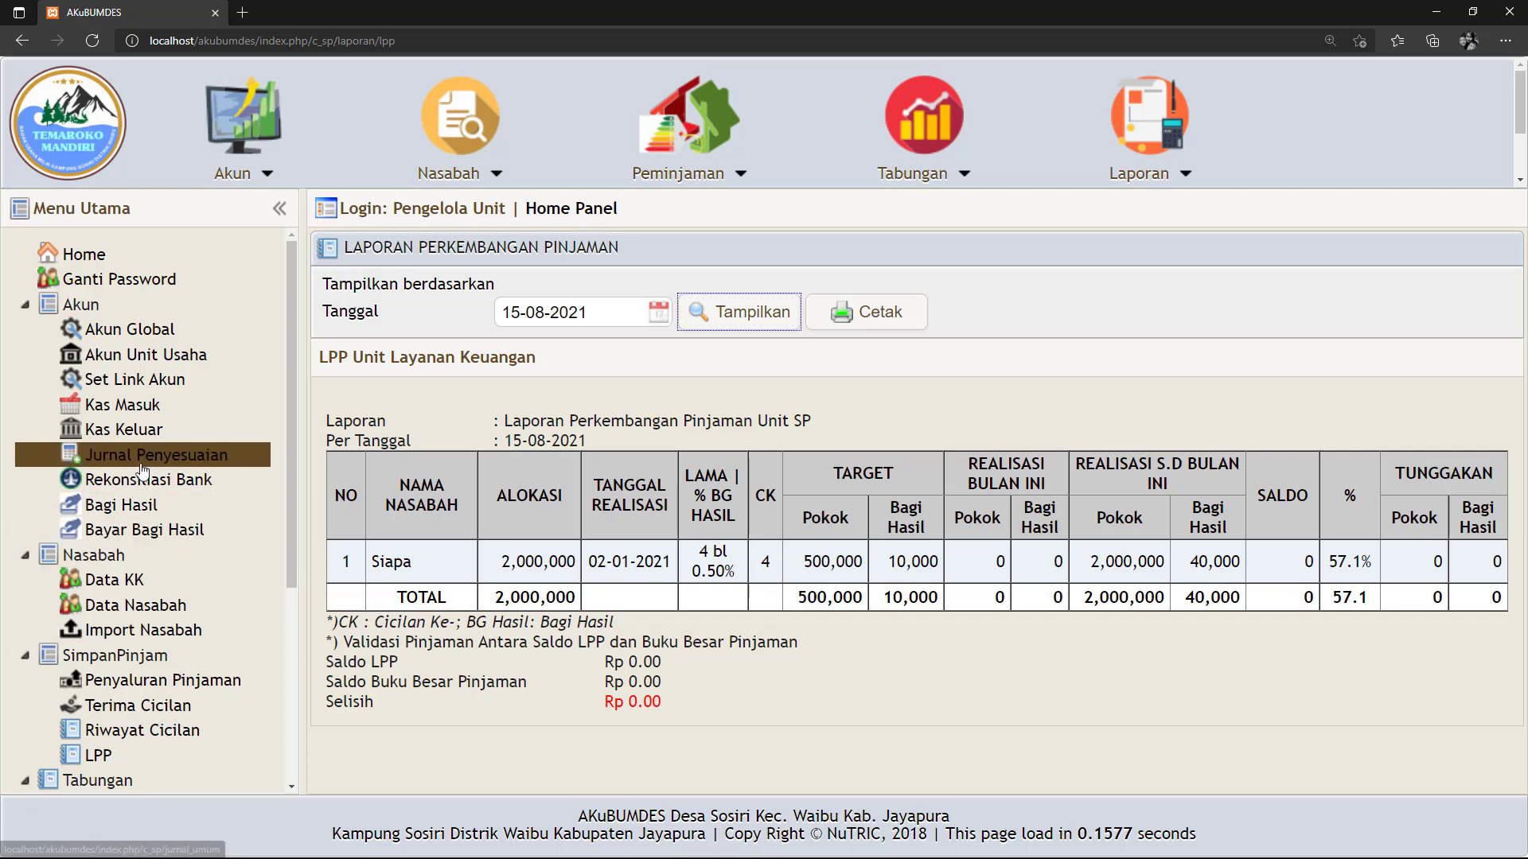
pyautogui.scroll(-4, 159, 541)
pyautogui.click(163, 716)
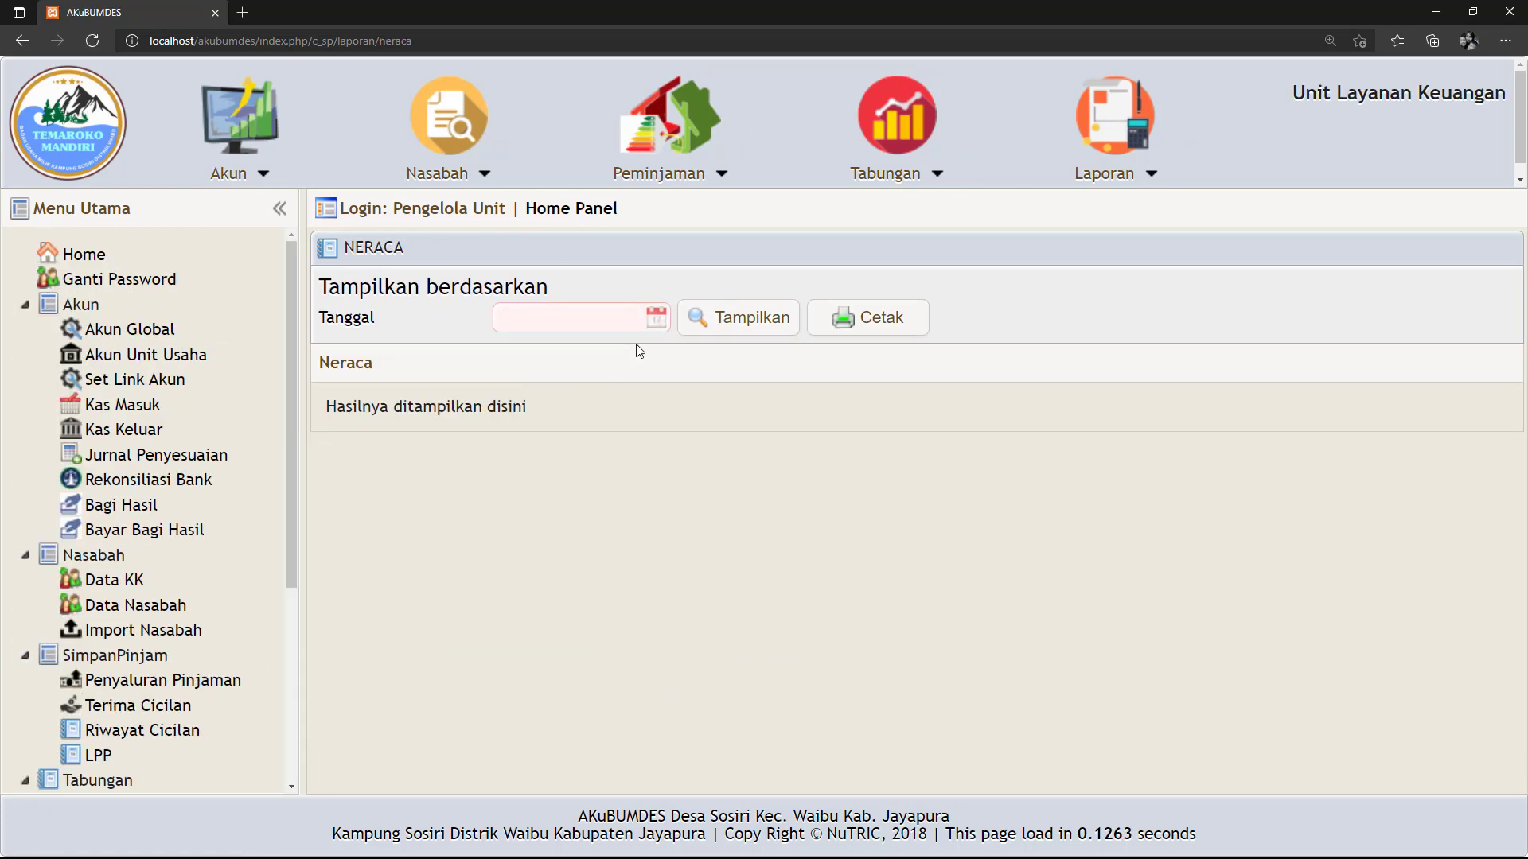
# Review the 15-08-2021 balance sheet: 50,040,000 in account 1113, zero loan principal; then open Kas Keluar.
pyautogui.click(656, 317)
pyautogui.click(513, 503)
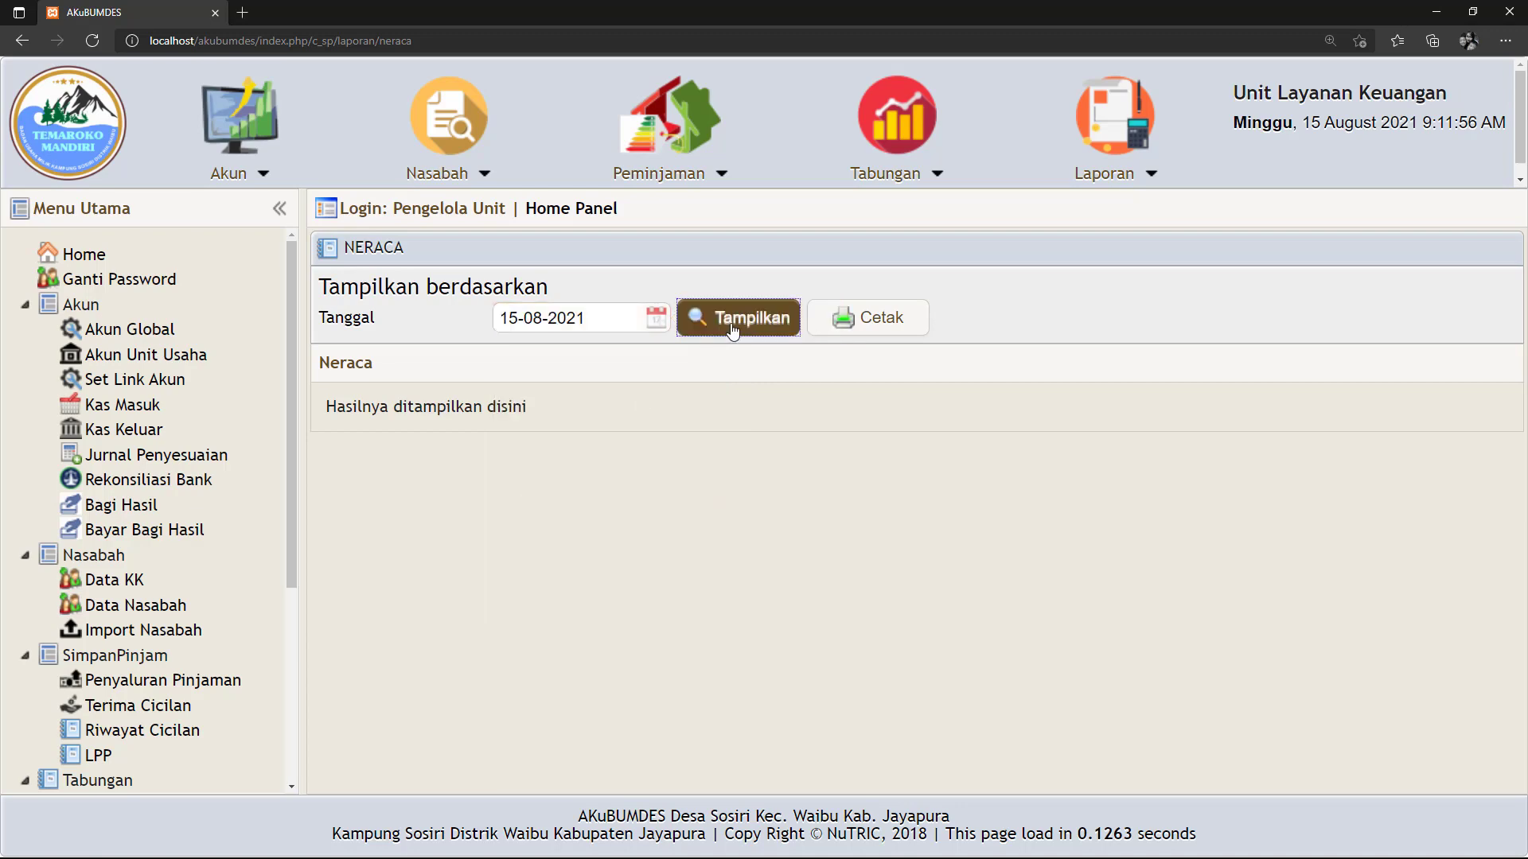
pyautogui.click(734, 325)
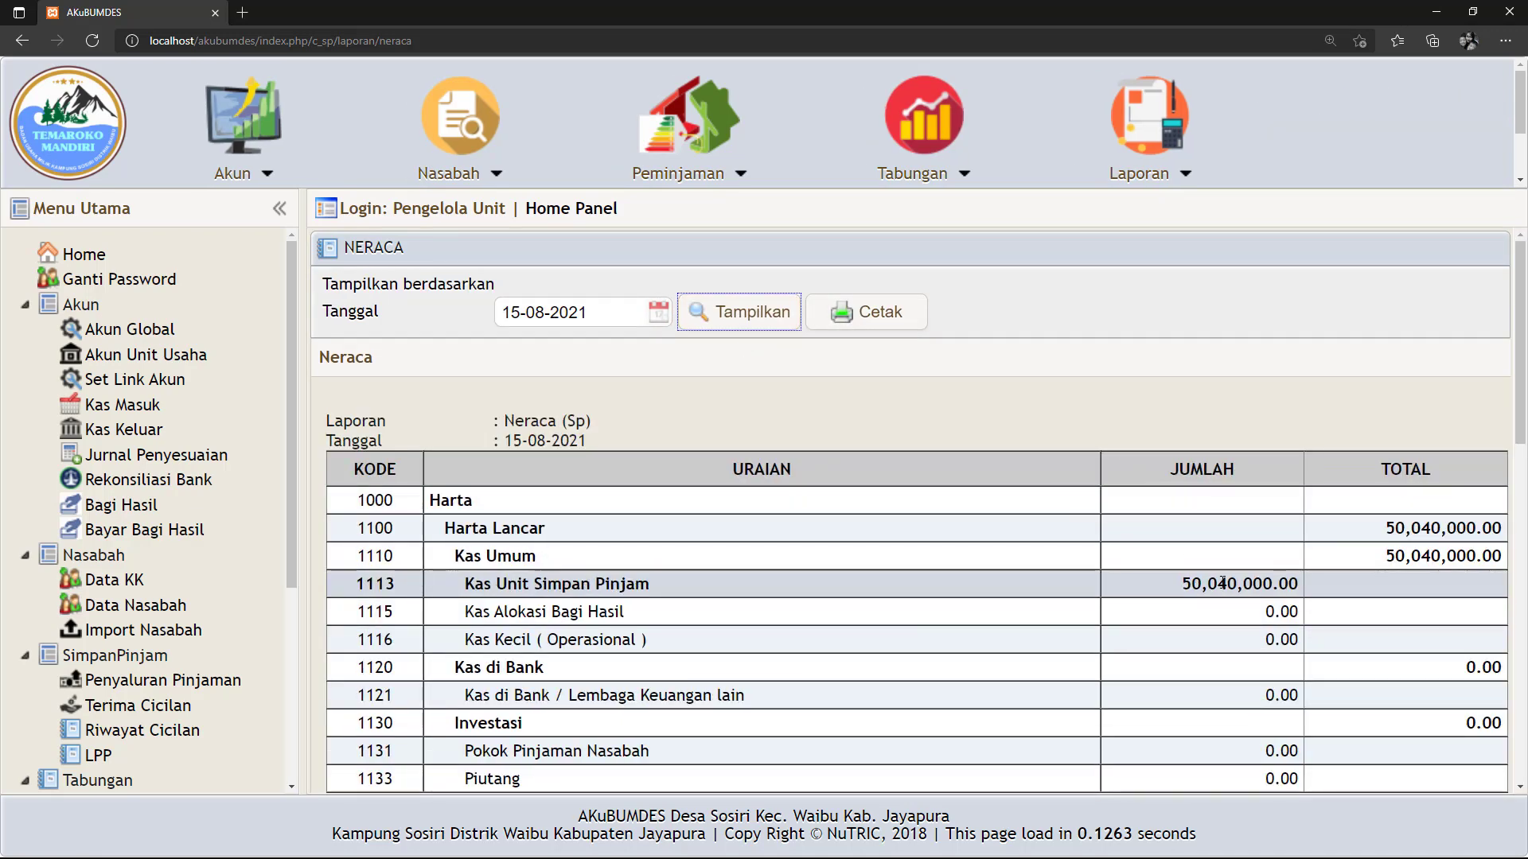
pyautogui.scroll(-8, 1223, 589)
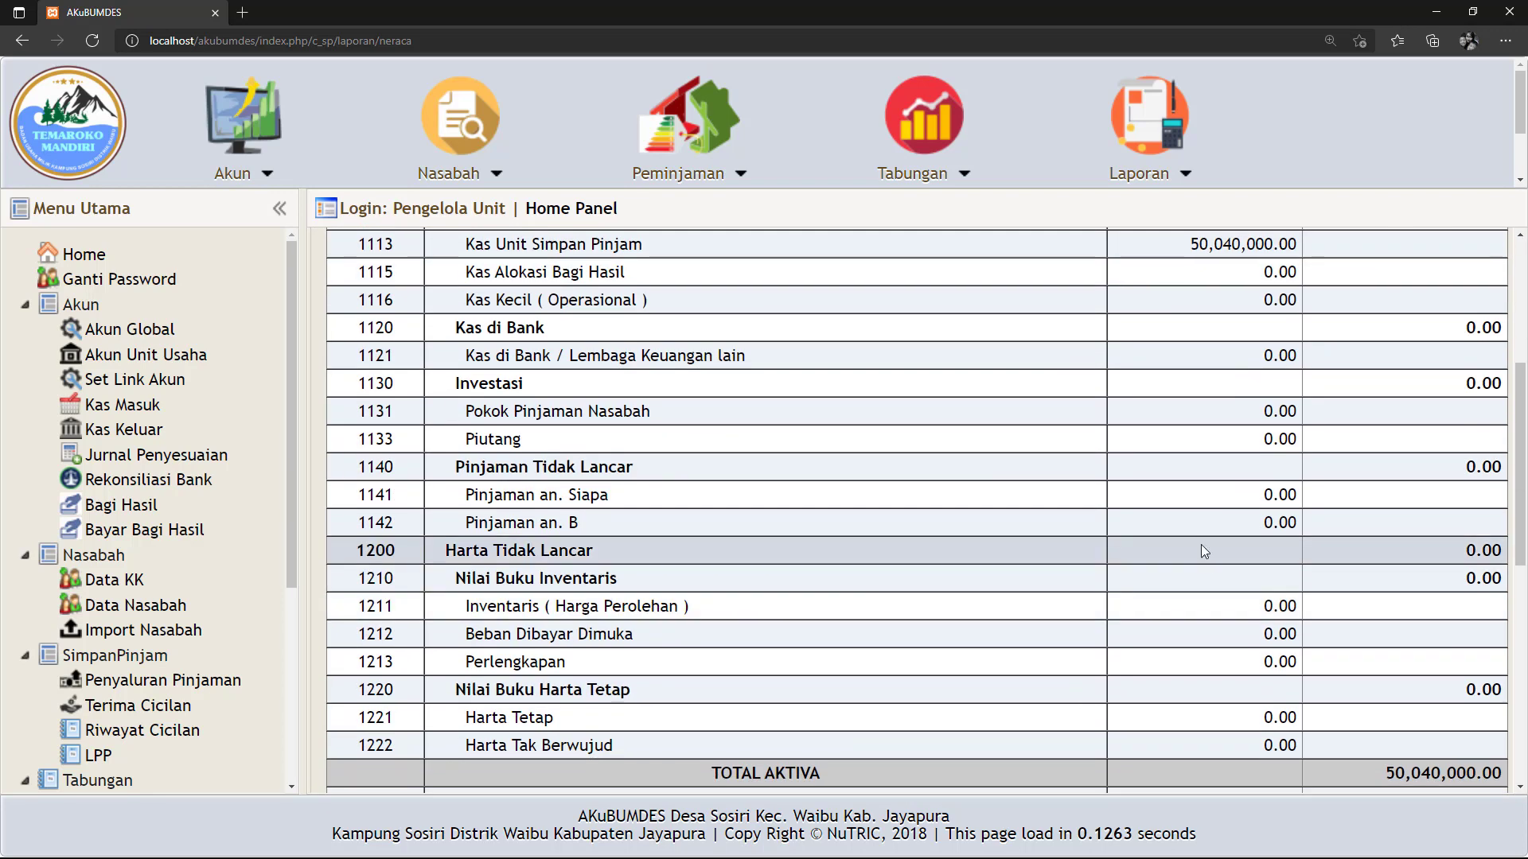
pyautogui.scroll(-2, 1421, 666)
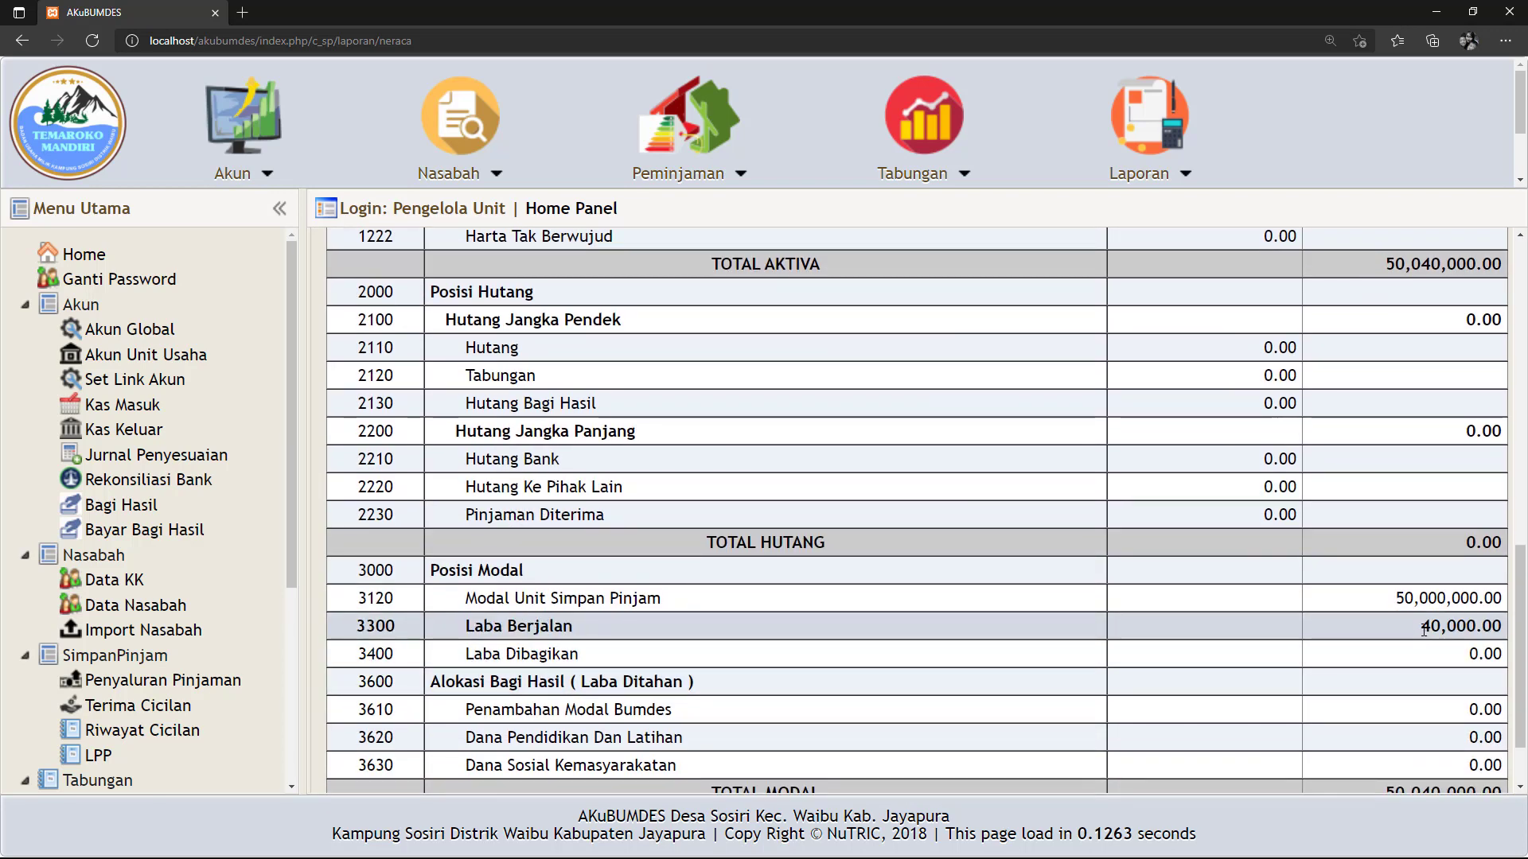
pyautogui.scroll(10, 1417, 633)
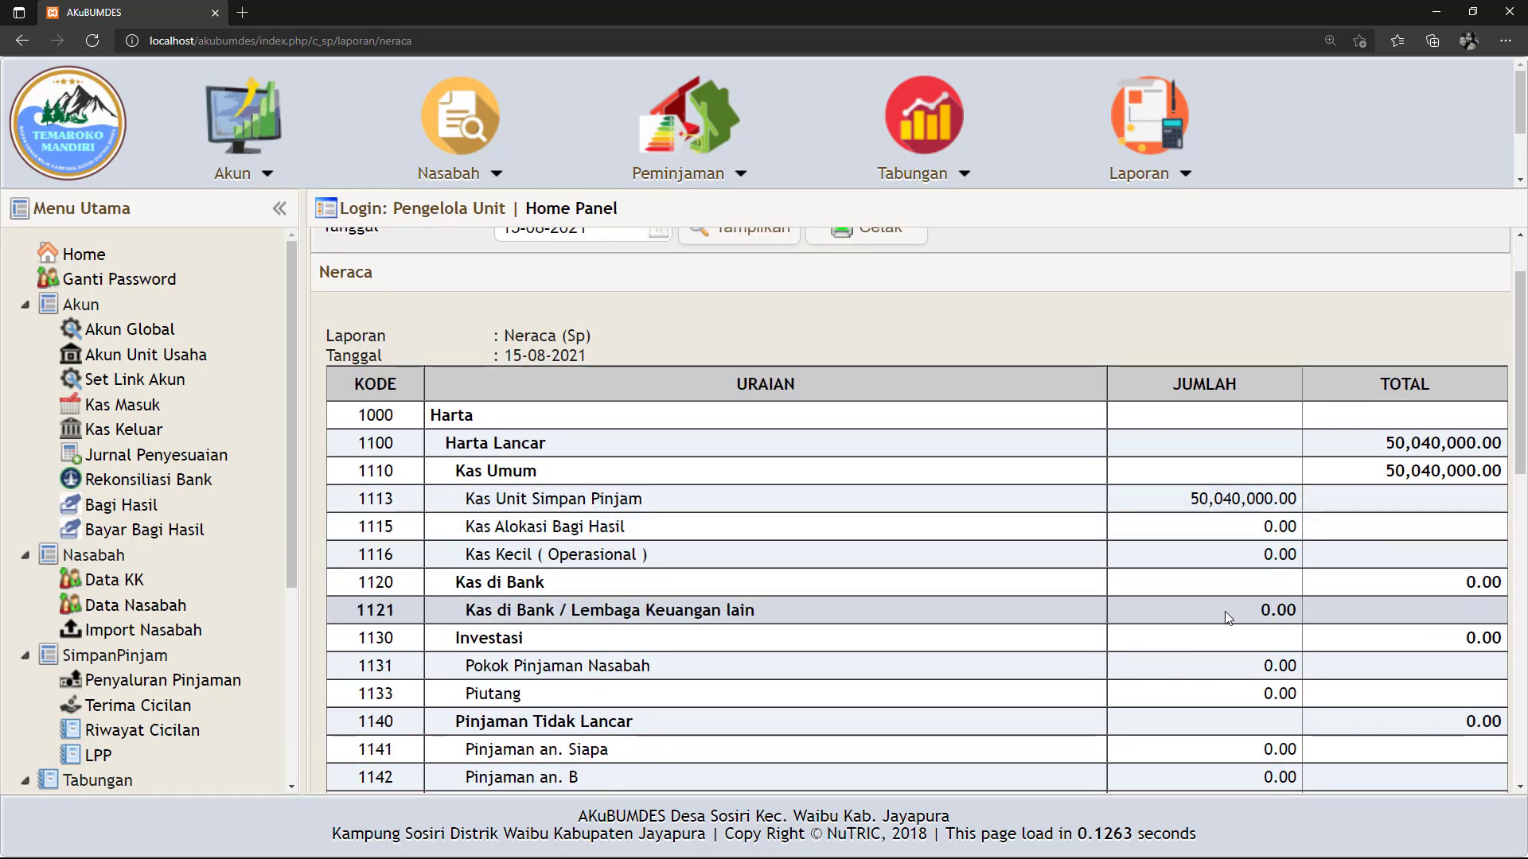
pyautogui.scroll(-2, 1228, 616)
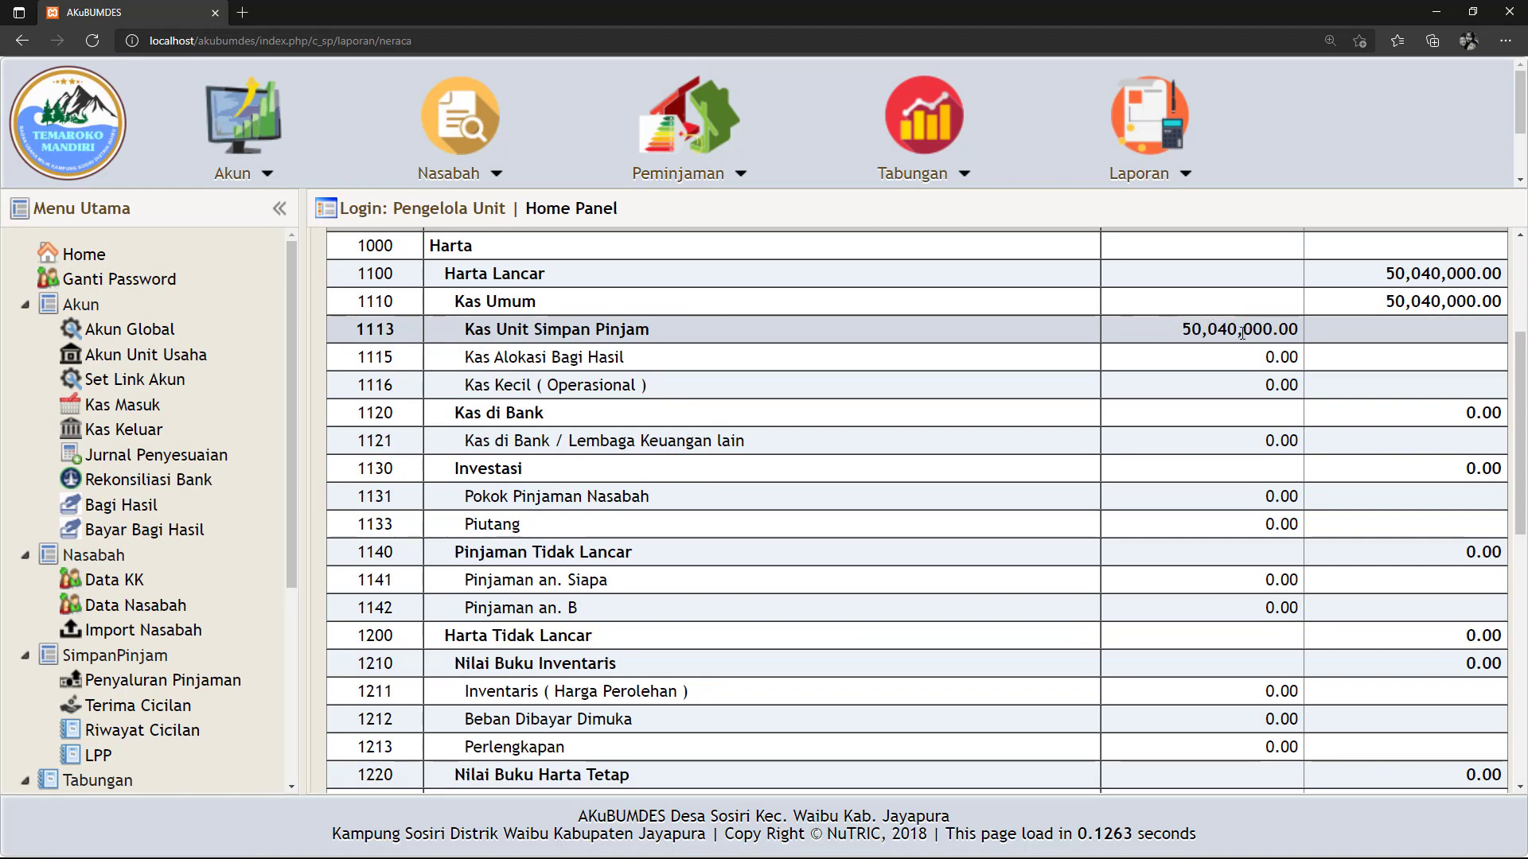
pyautogui.click(125, 436)
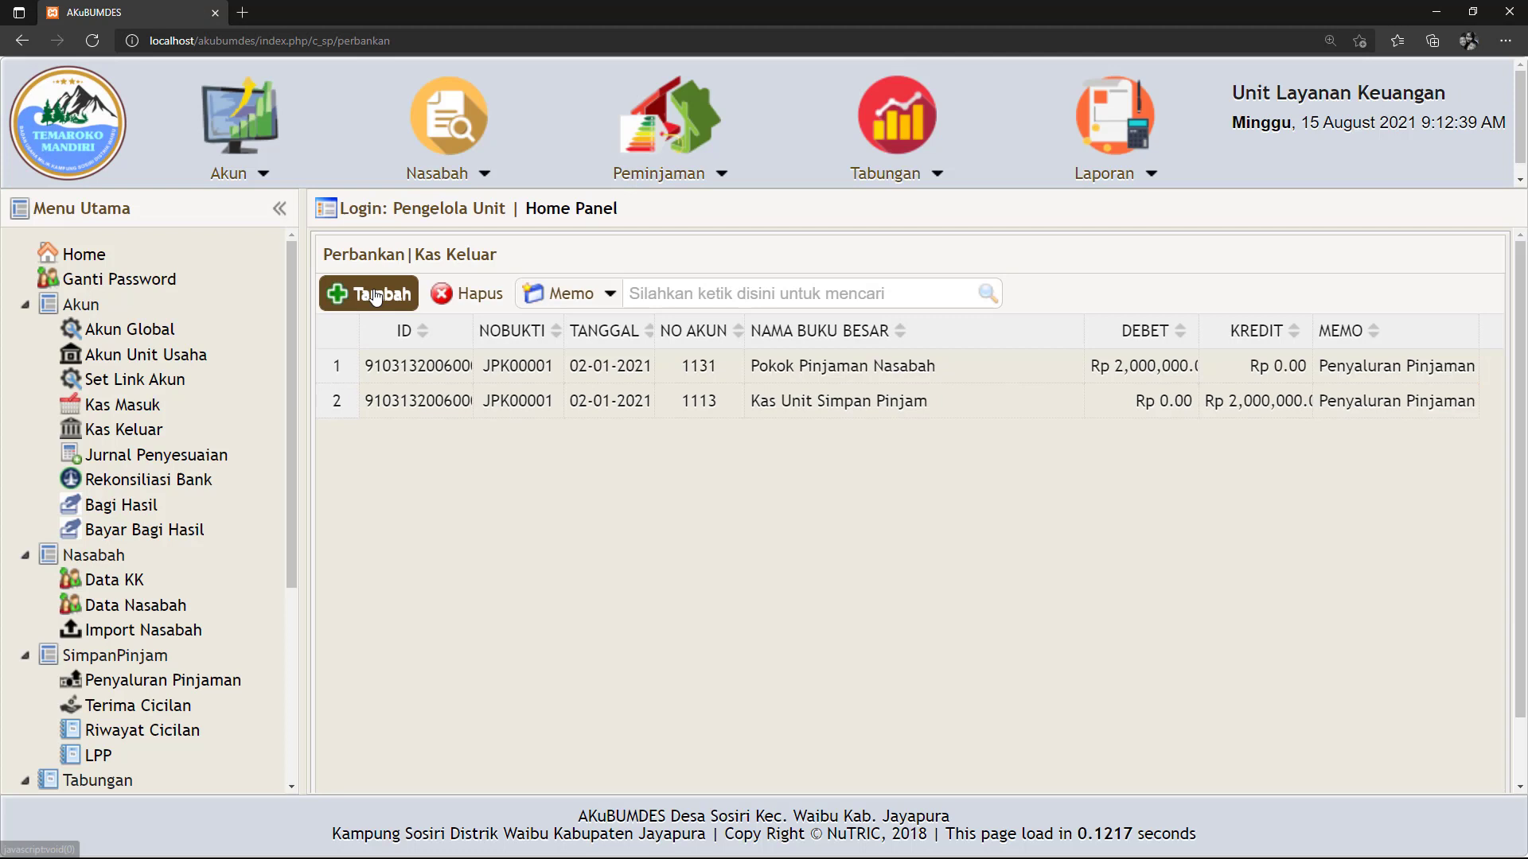
# Start a cash-out entry dated 03-05-2021 crediting cash account 1113 Kas Unit Simpan Pinjam.
pyautogui.click(372, 295)
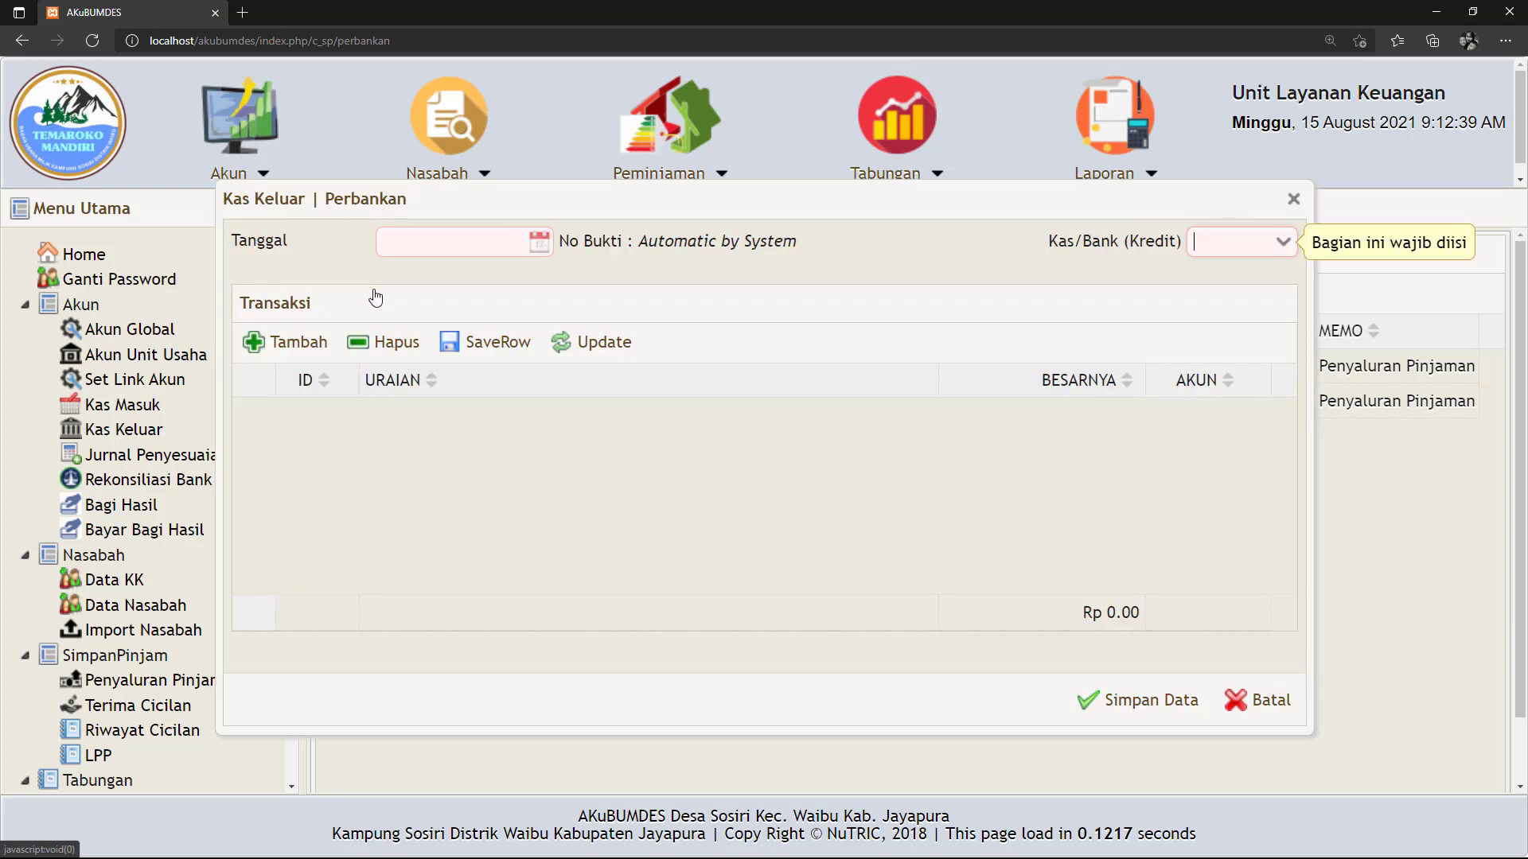
pyautogui.click(546, 249)
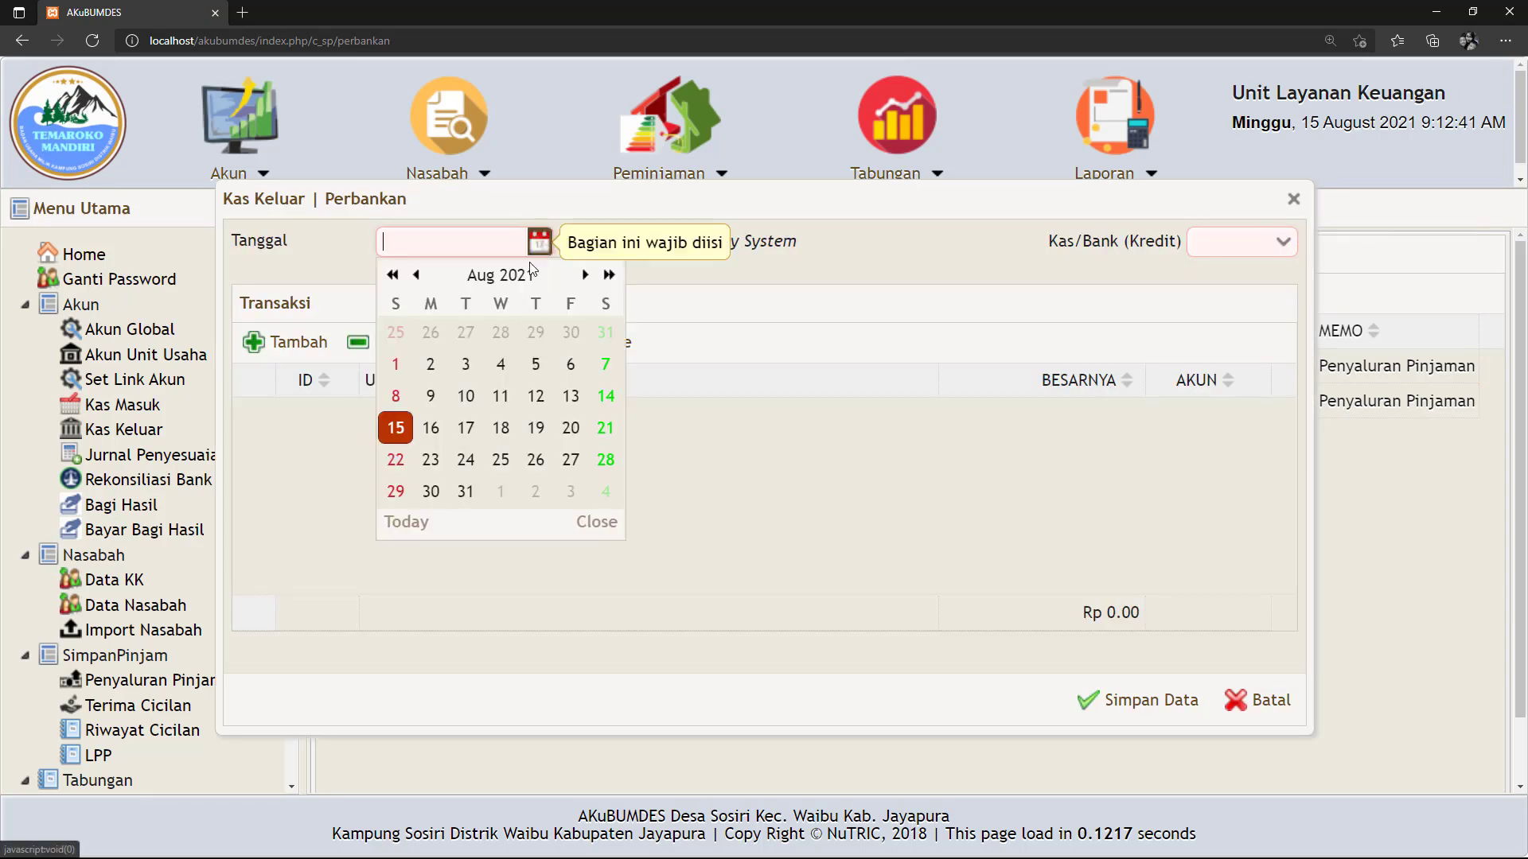
pyautogui.click(415, 274)
pyautogui.click(416, 274)
pyautogui.click(416, 274)
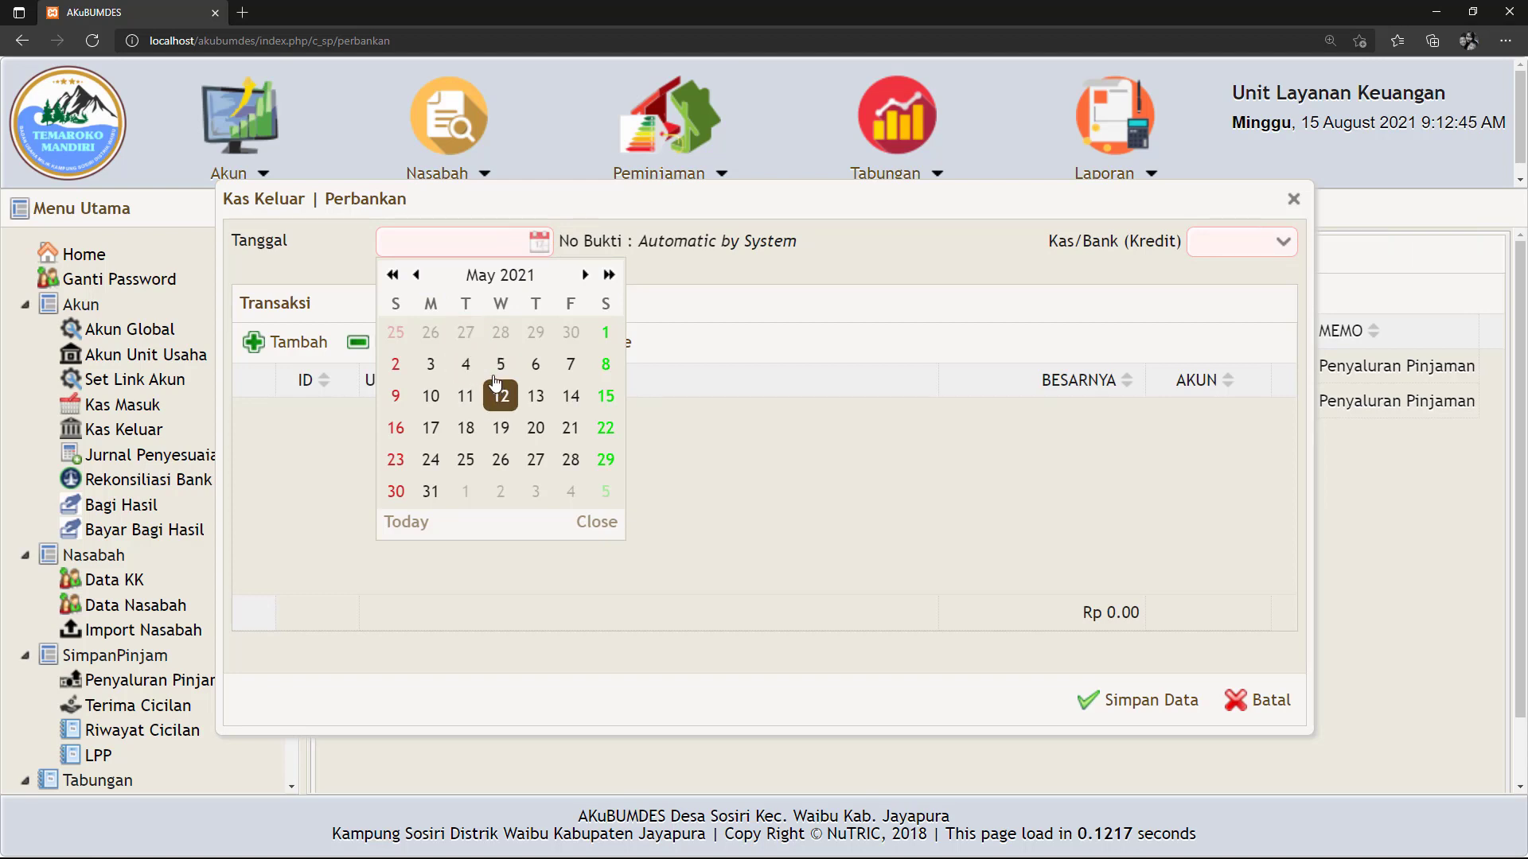
pyautogui.click(431, 365)
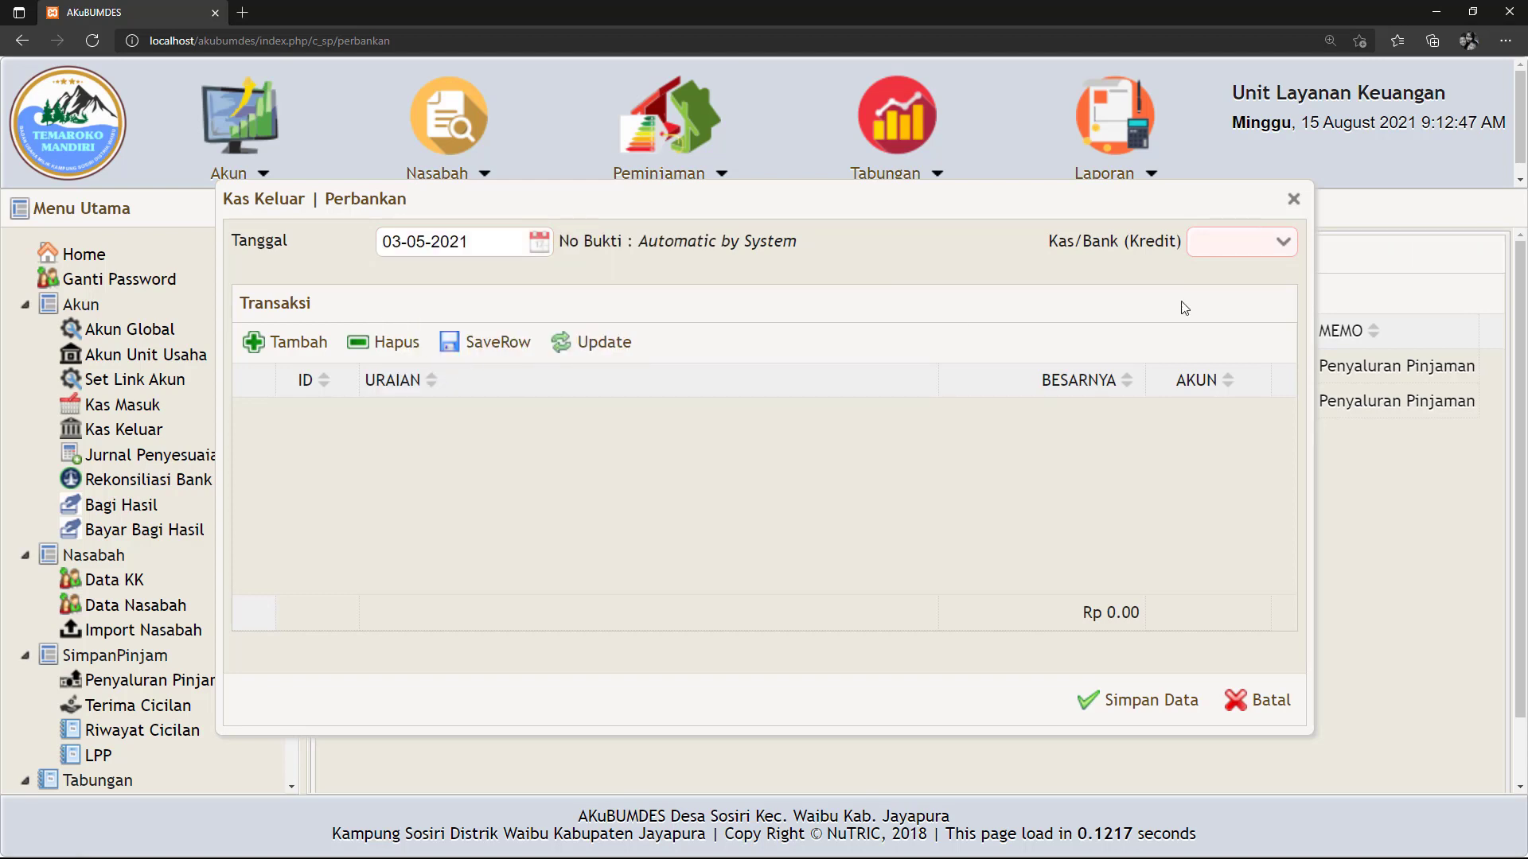
pyautogui.click(1283, 244)
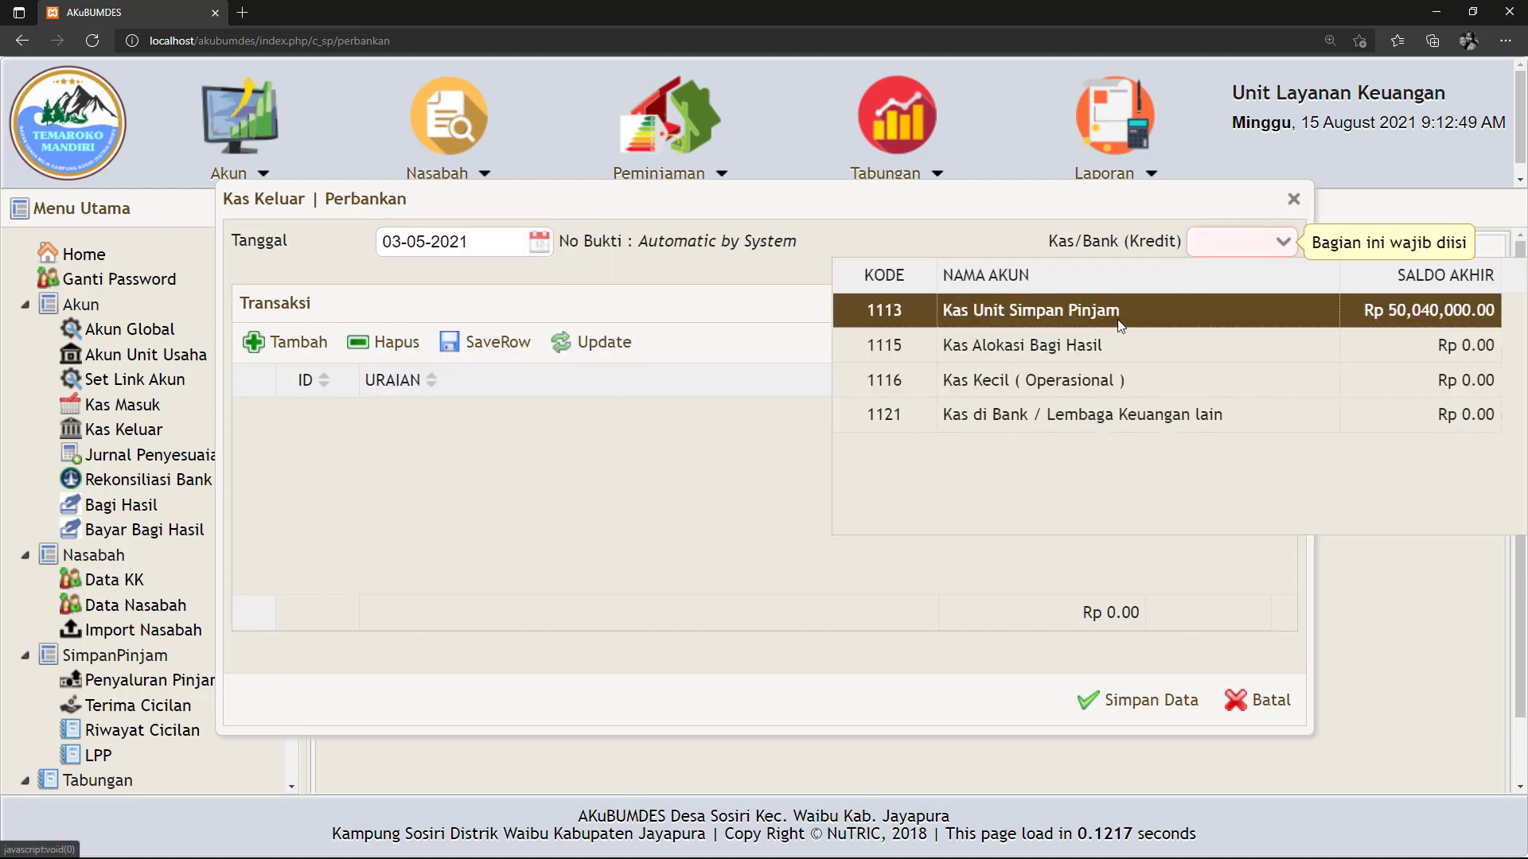
pyautogui.click(1005, 312)
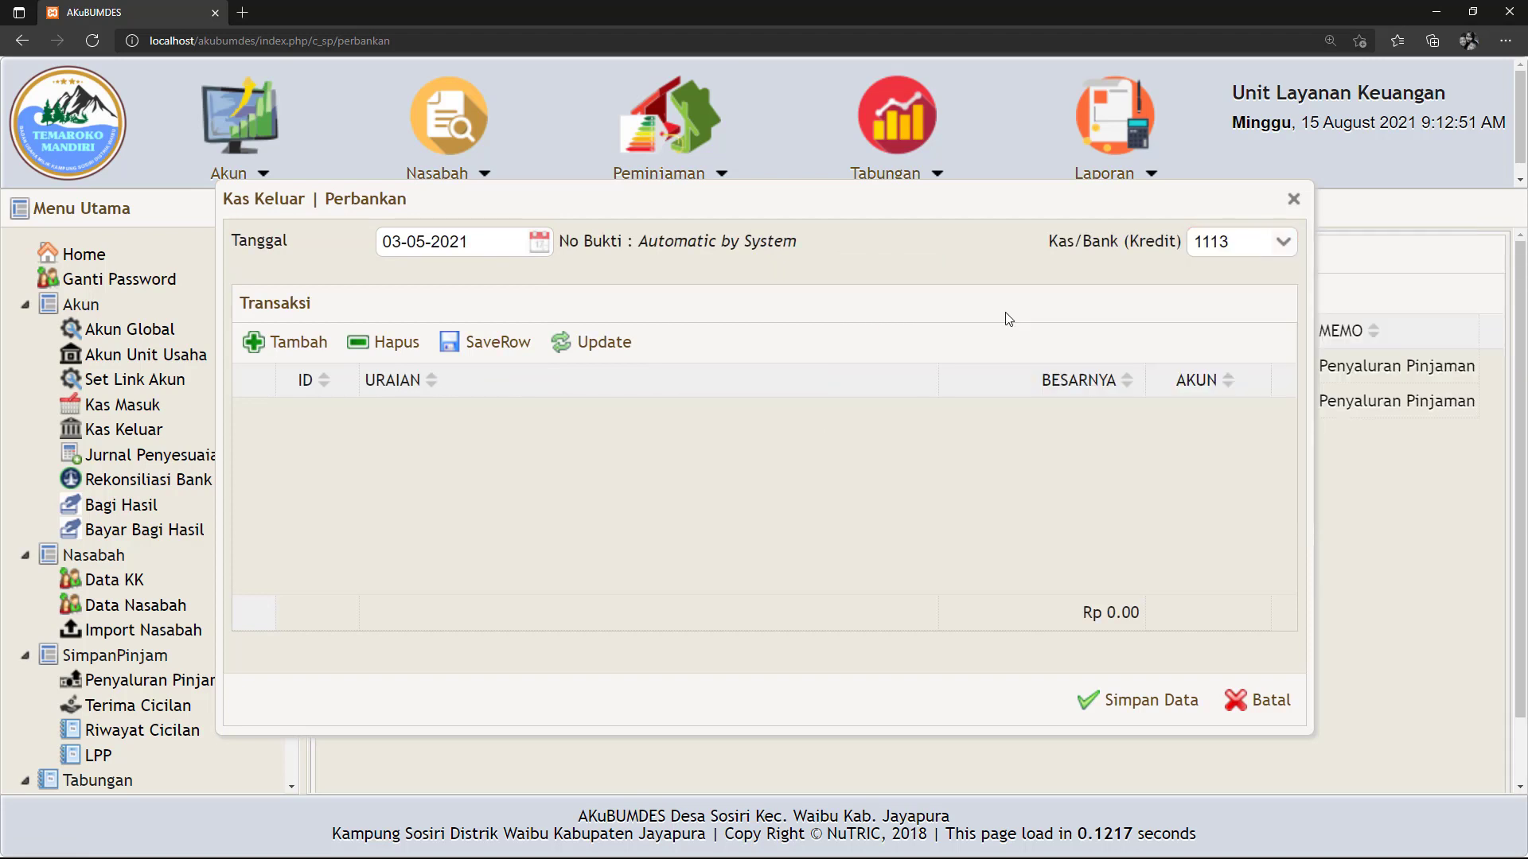
# Add a 1.230.000 line to account 1141 described 'Sisa Pinjaman an. Siapa melebihi tempo' and save.
pyautogui.click(278, 350)
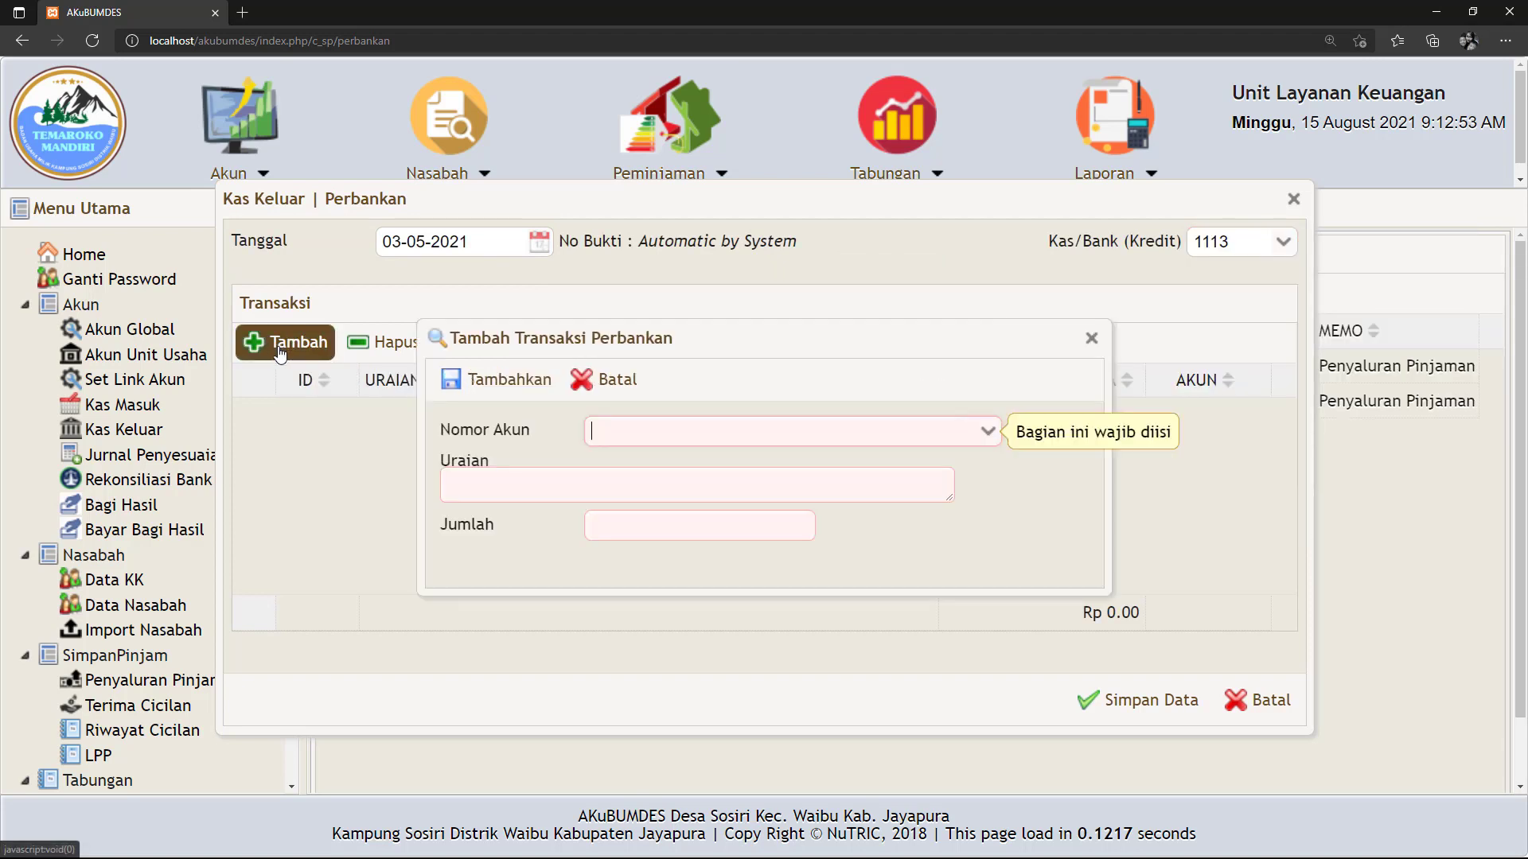
pyautogui.click(989, 434)
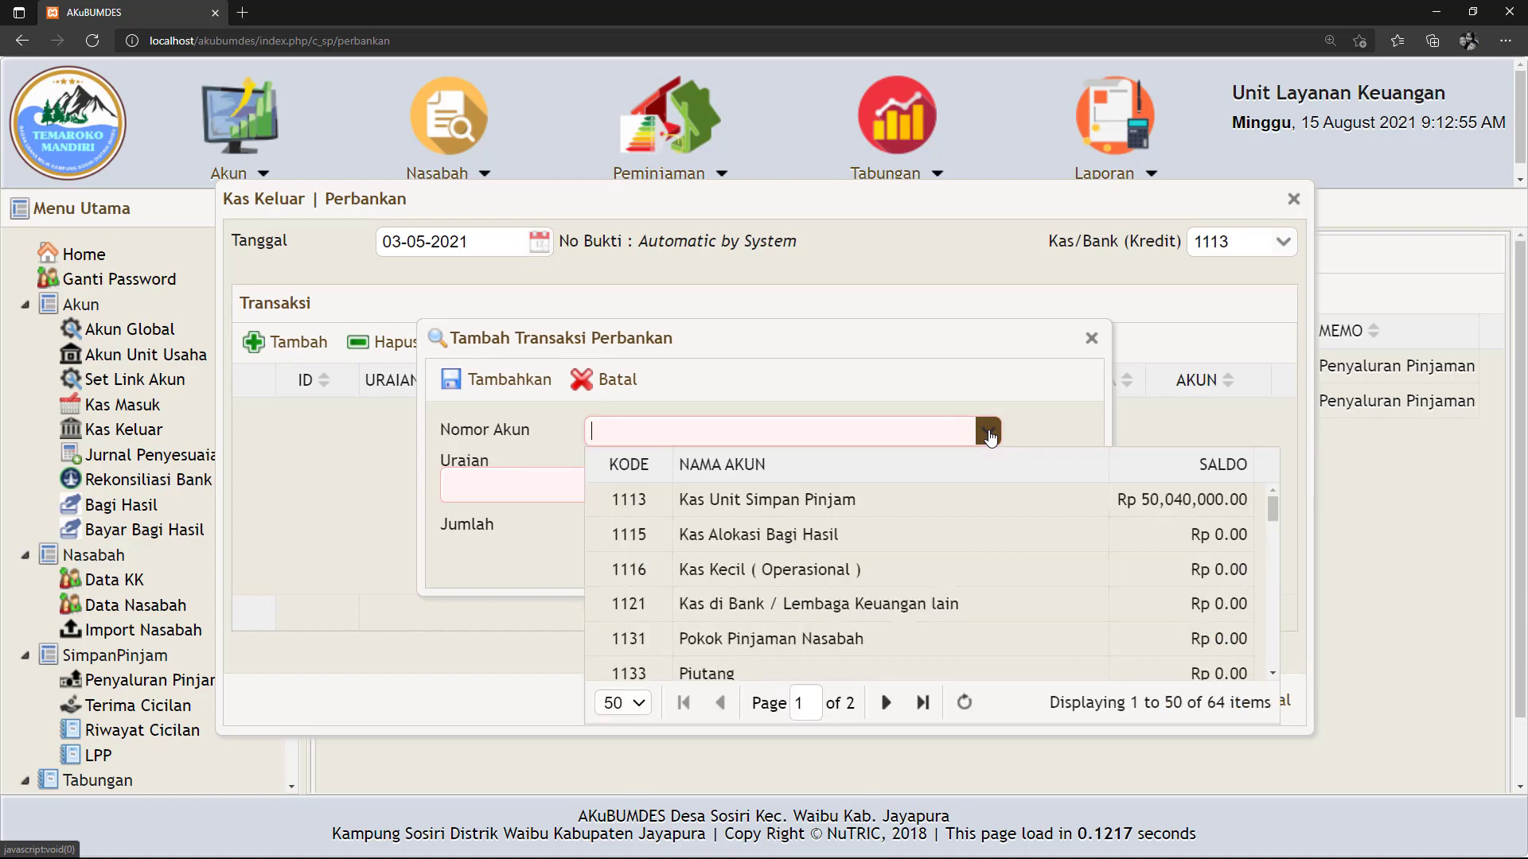
pyautogui.scroll(-1, 851, 584)
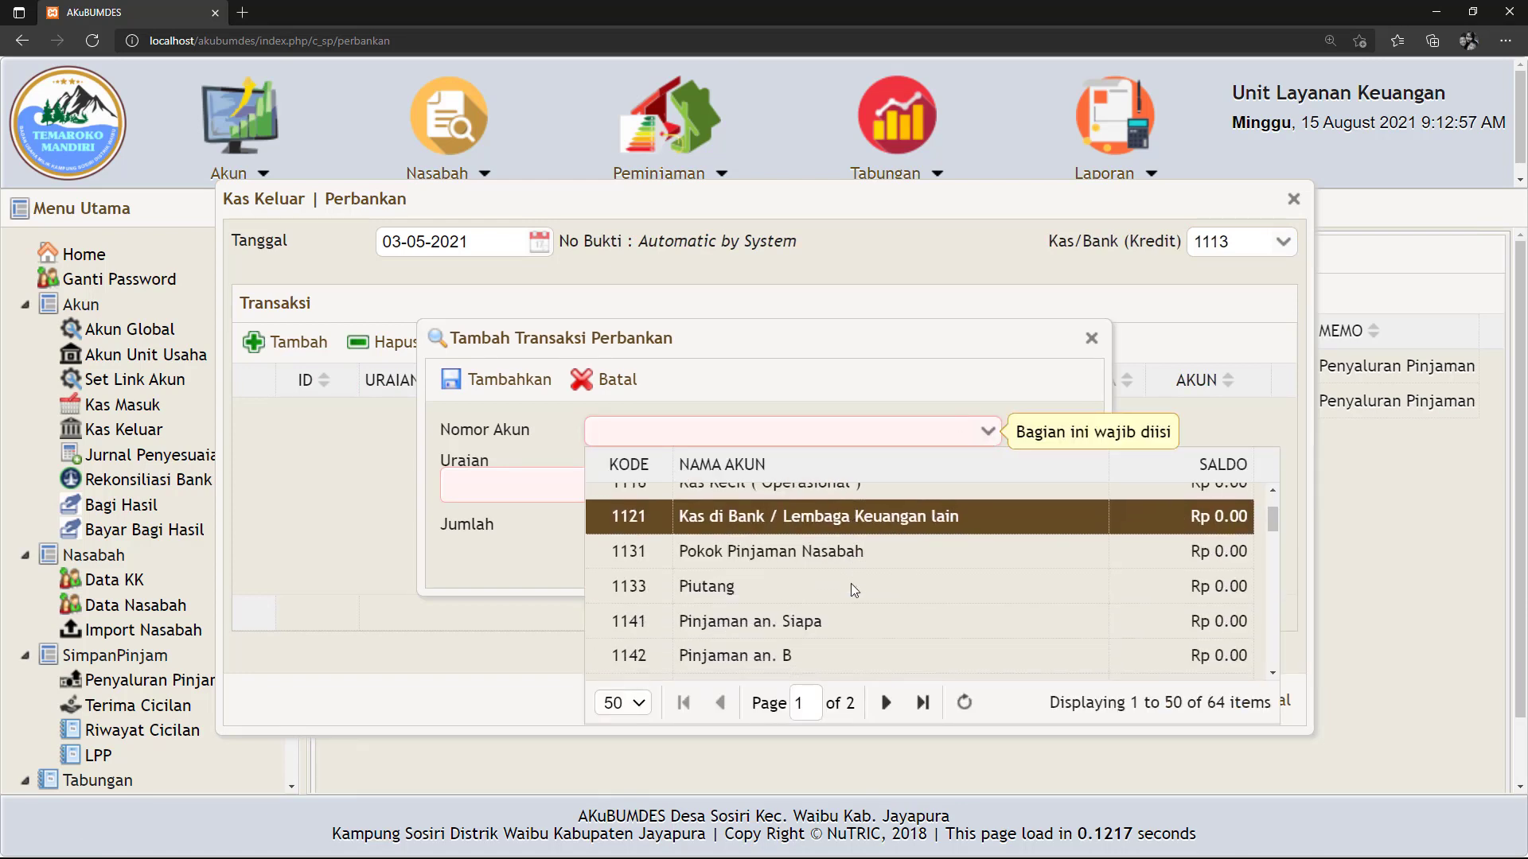
pyautogui.click(752, 621)
pyautogui.click(479, 484)
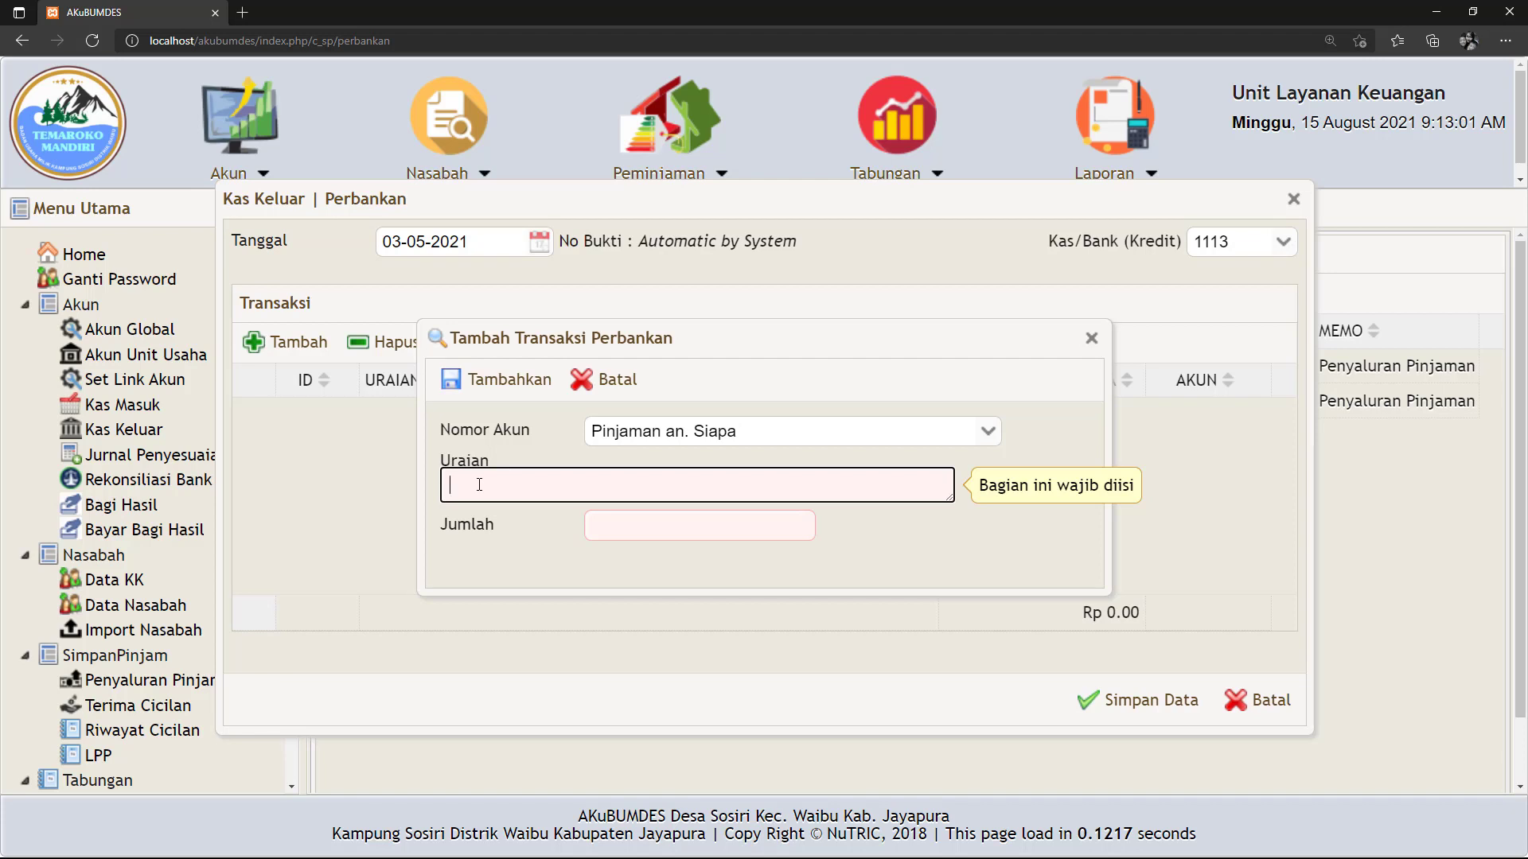
pyautogui.write('Sisa ')
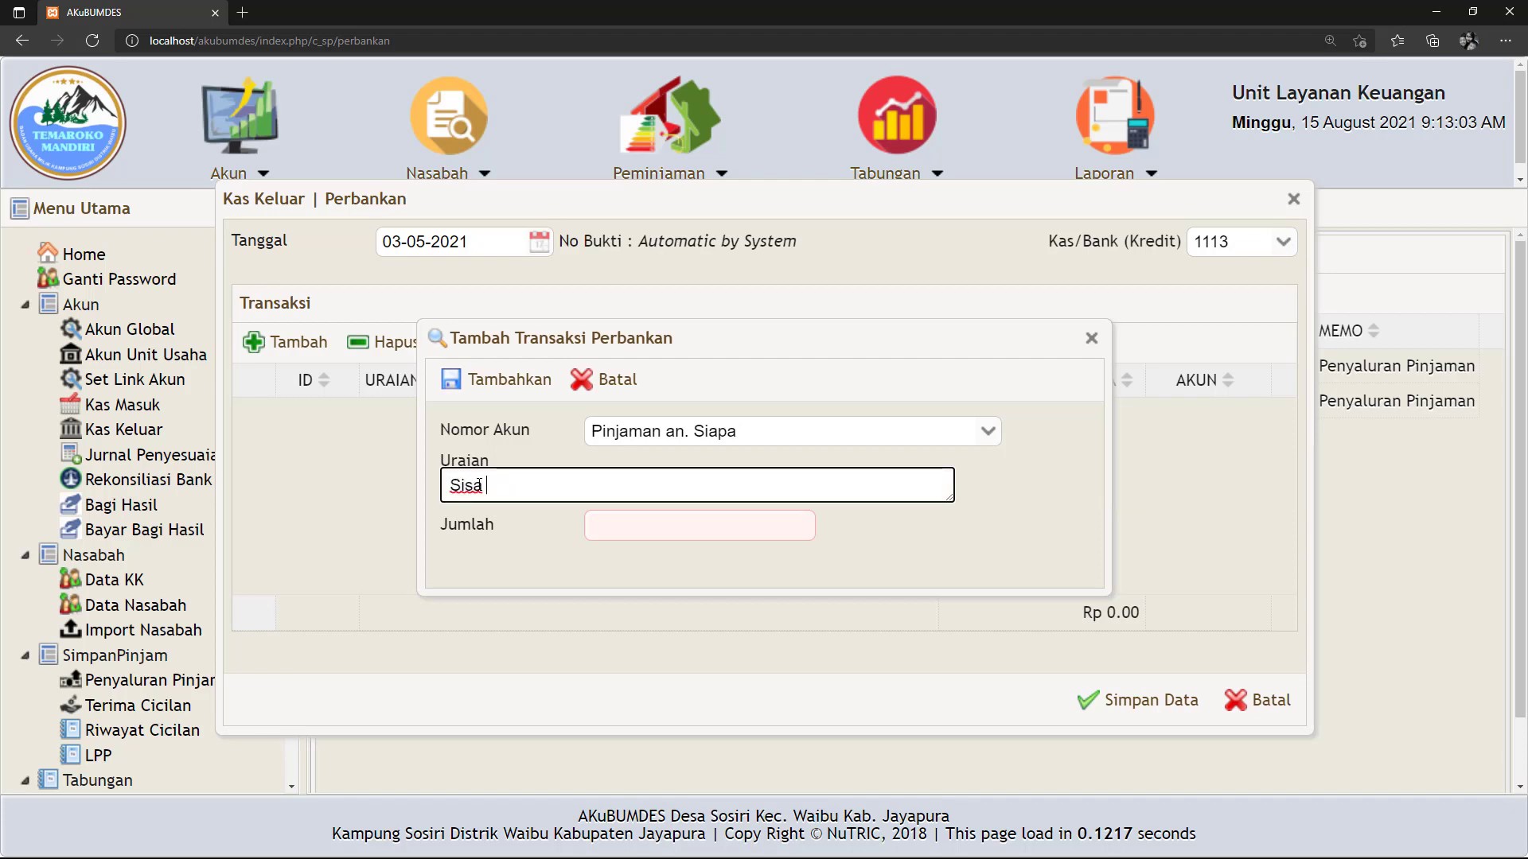
pyautogui.write('Pinjaman')
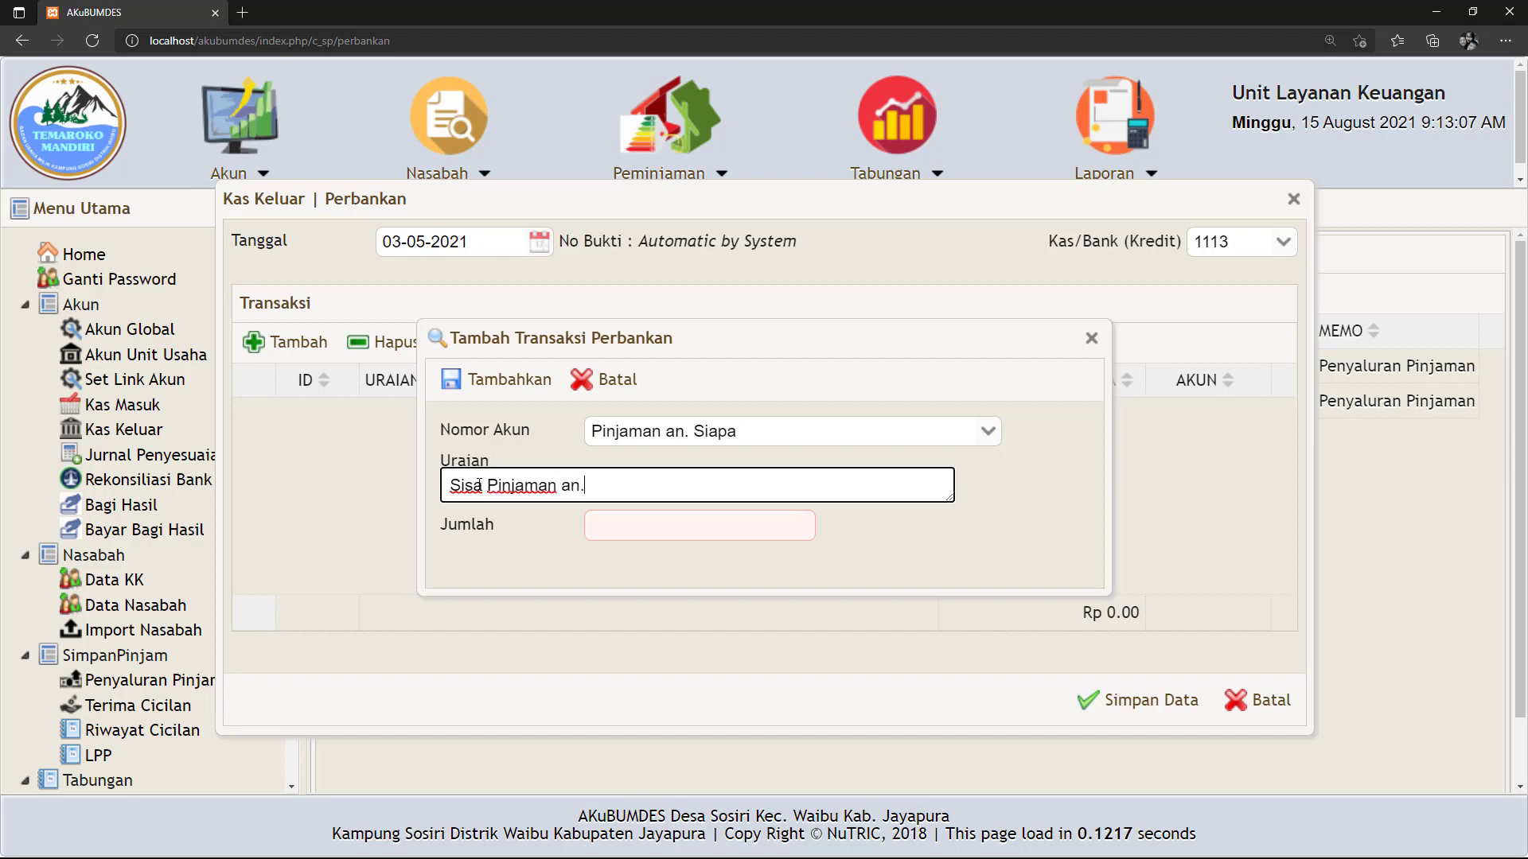
pyautogui.write(' an. Siapa')
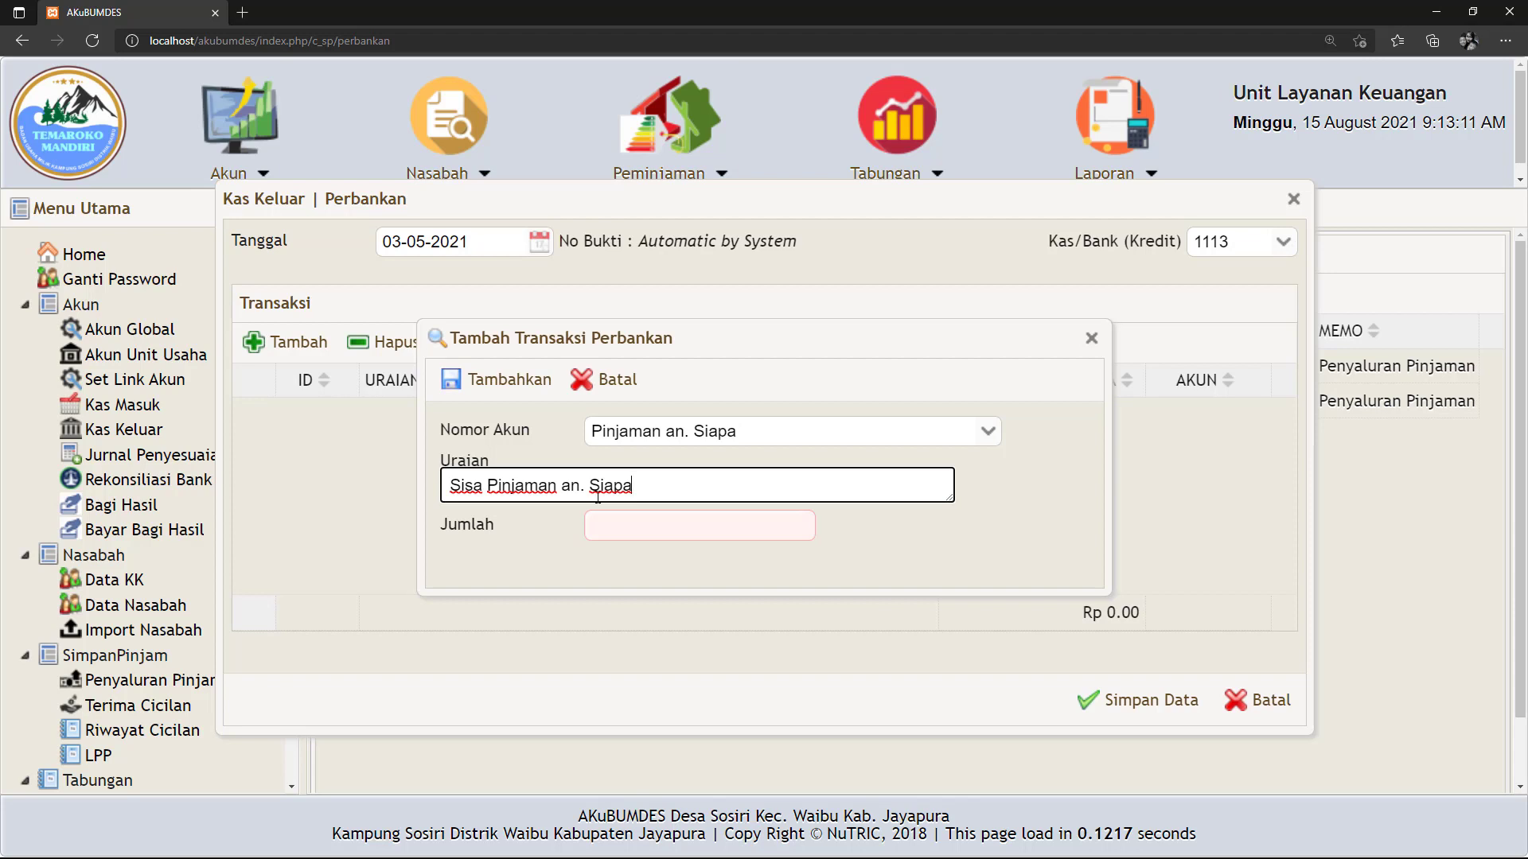
pyautogui.write(' mel')
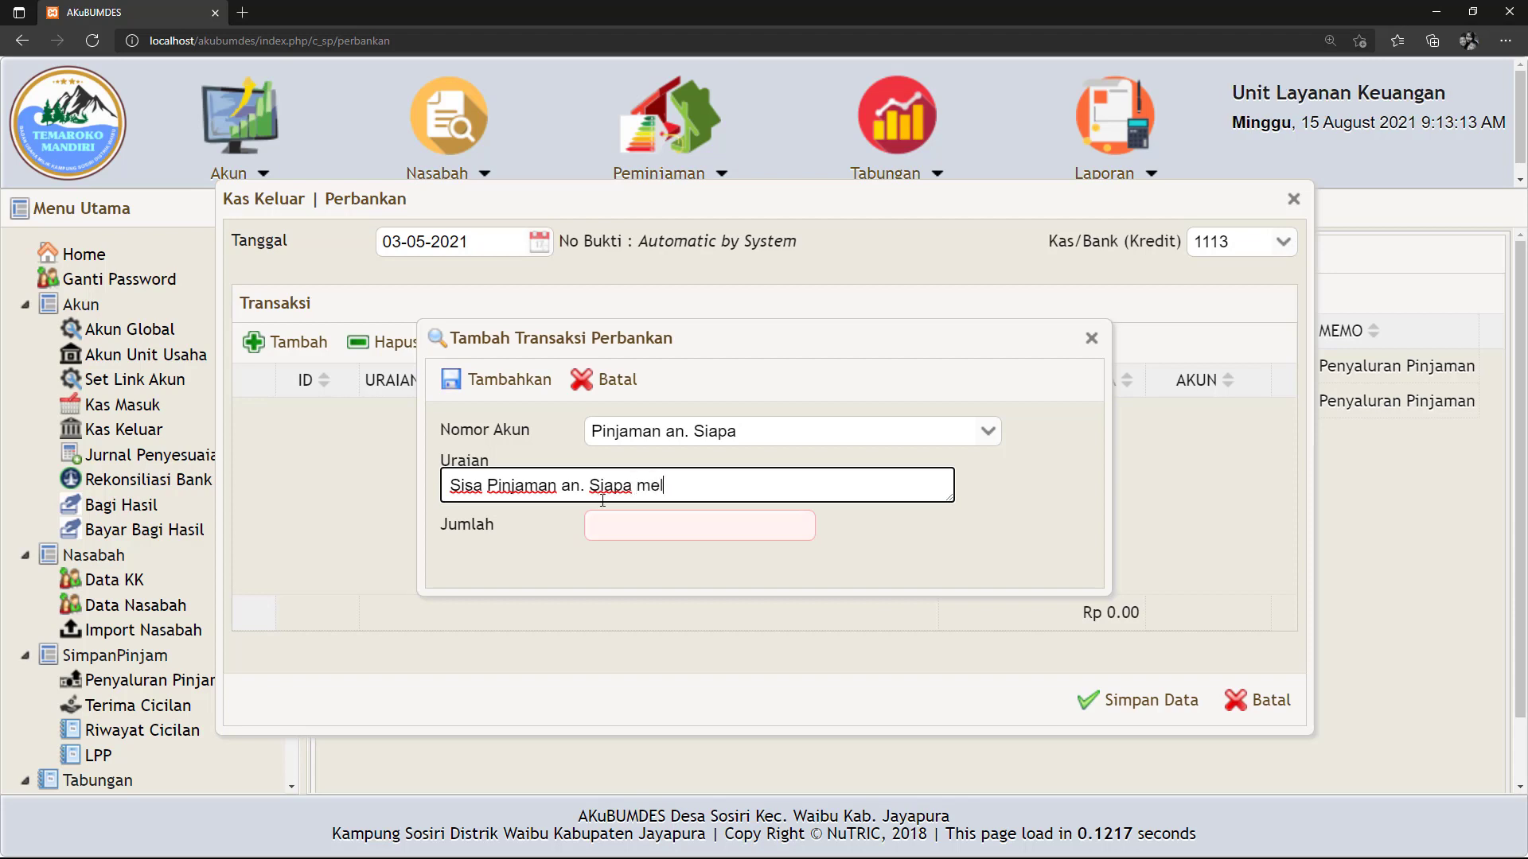
pyautogui.write('ebihi tempo')
pyautogui.click(636, 526)
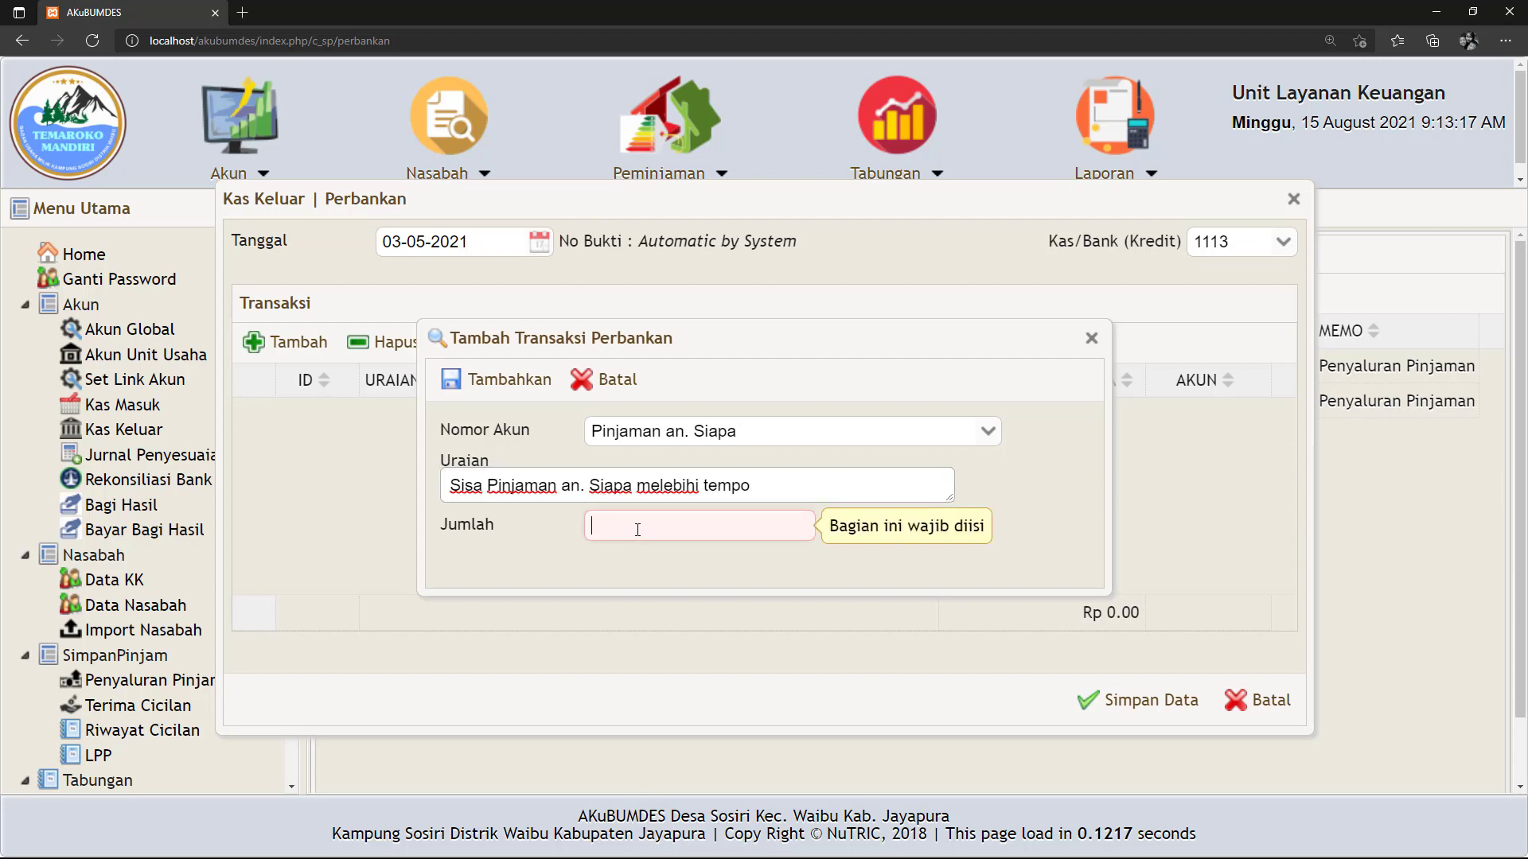
pyautogui.write('1.23')
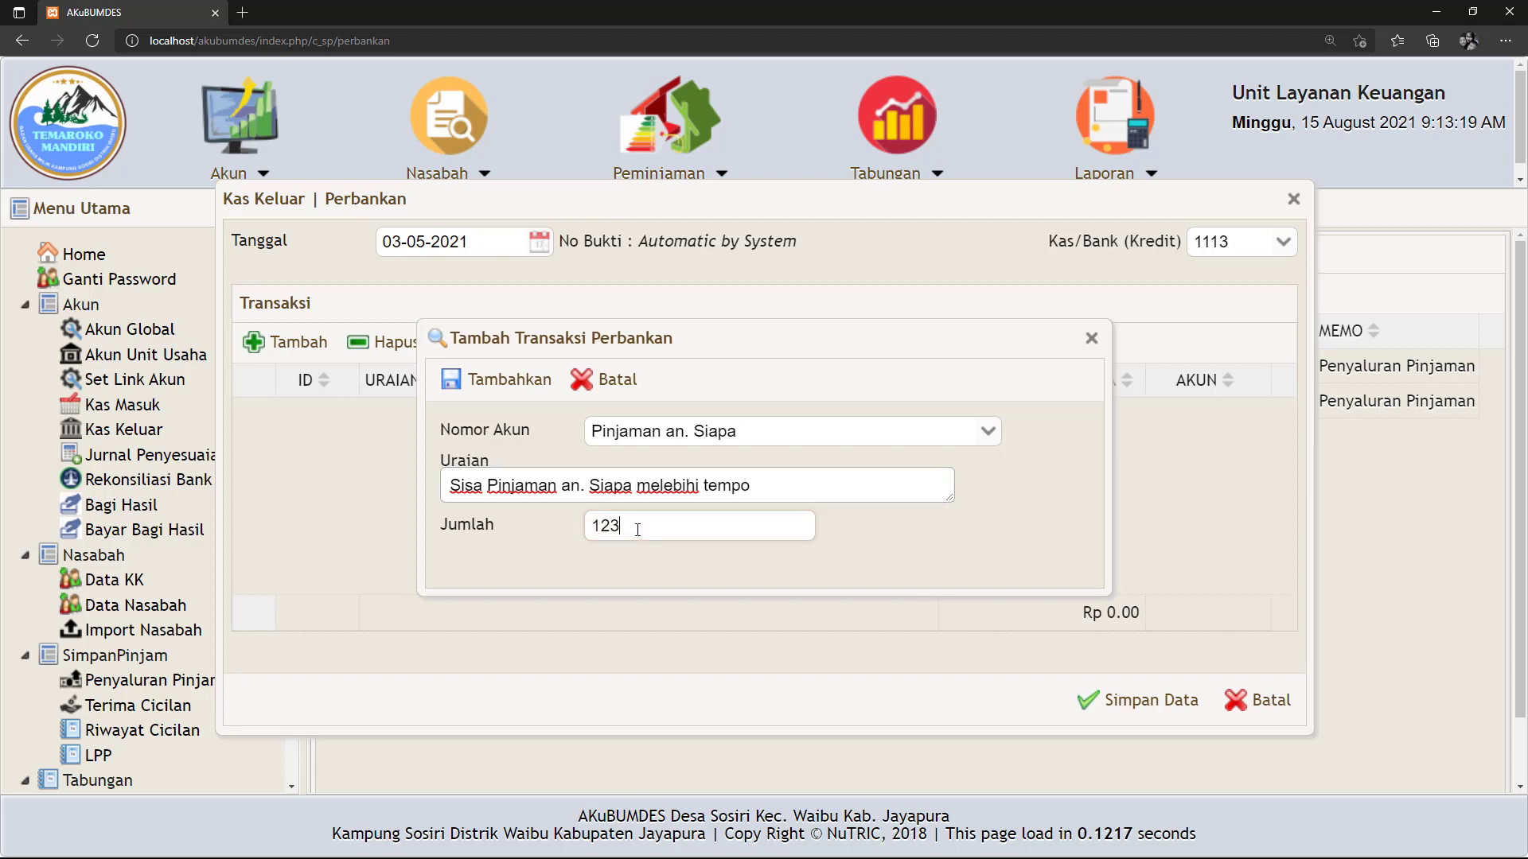
pyautogui.write('0.000')
pyautogui.click(925, 551)
pyautogui.click(504, 380)
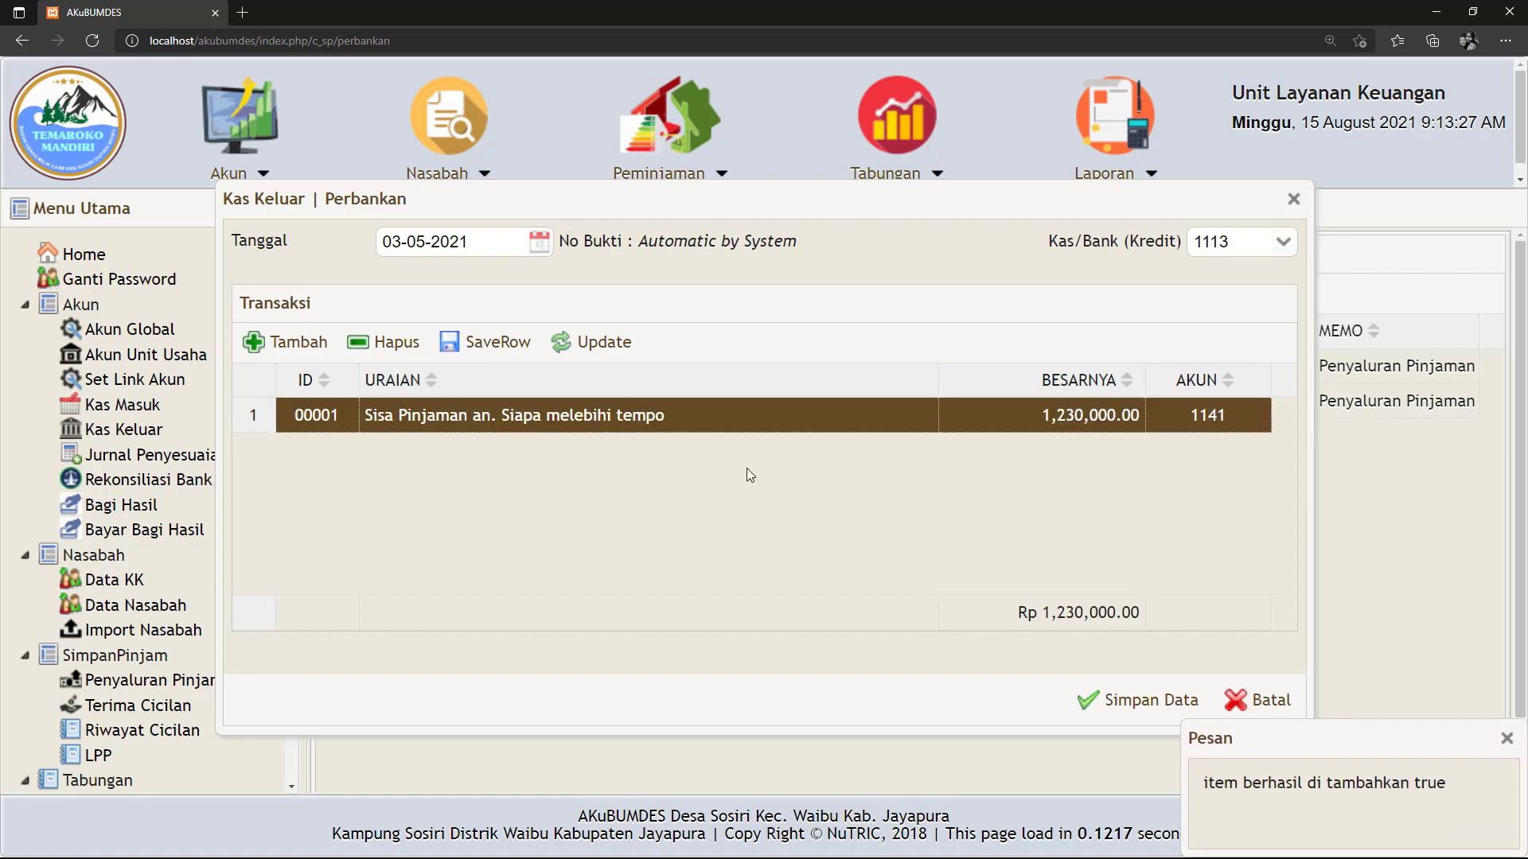
pyautogui.click(1134, 701)
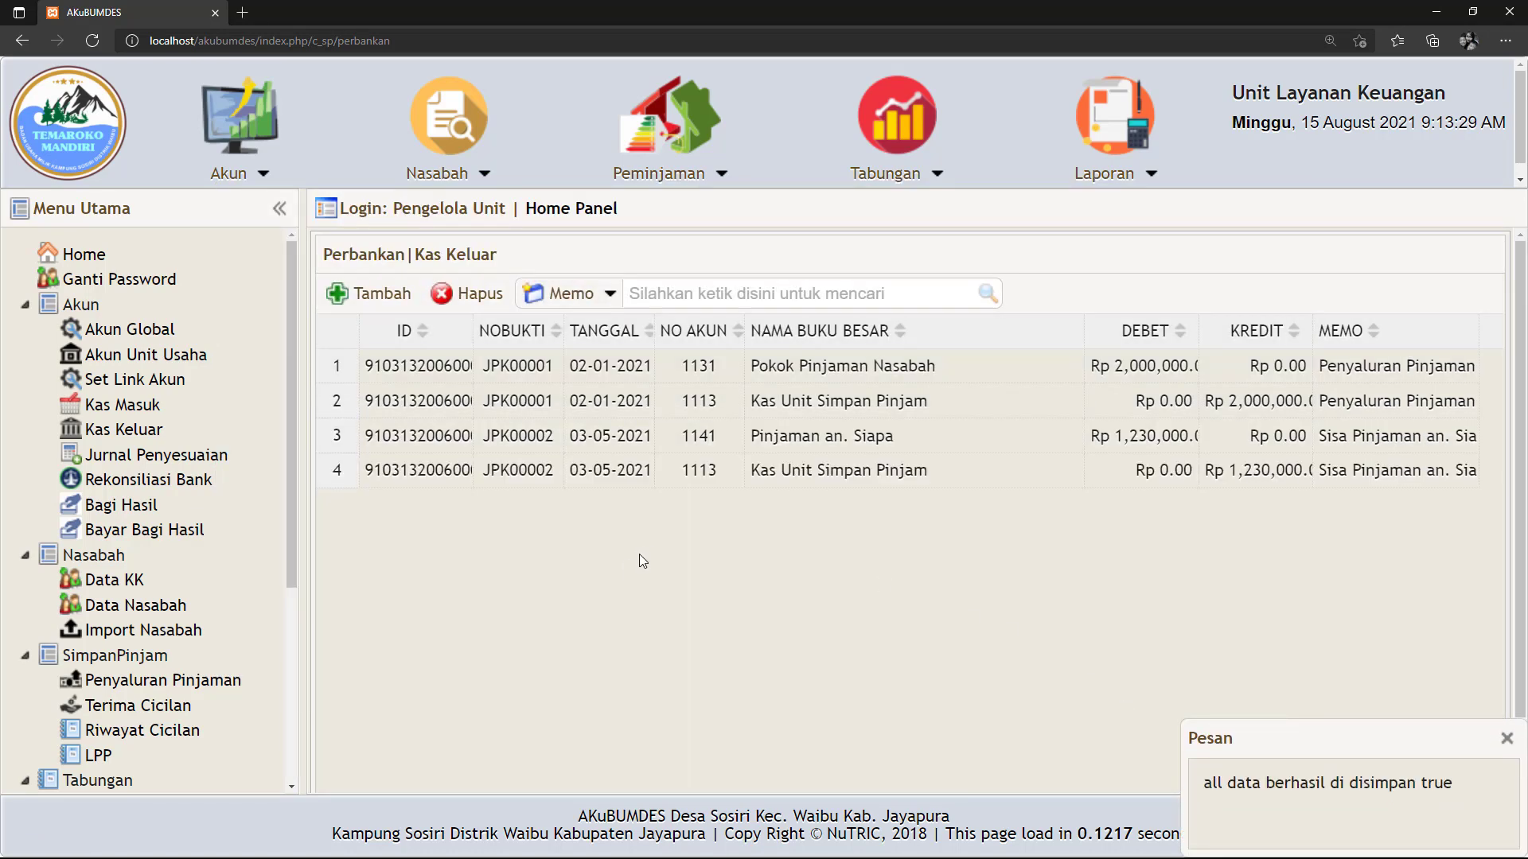
# Generate the Neraca balance sheet for today's date, 15-08-2021.
pyautogui.scroll(-4, 127, 696)
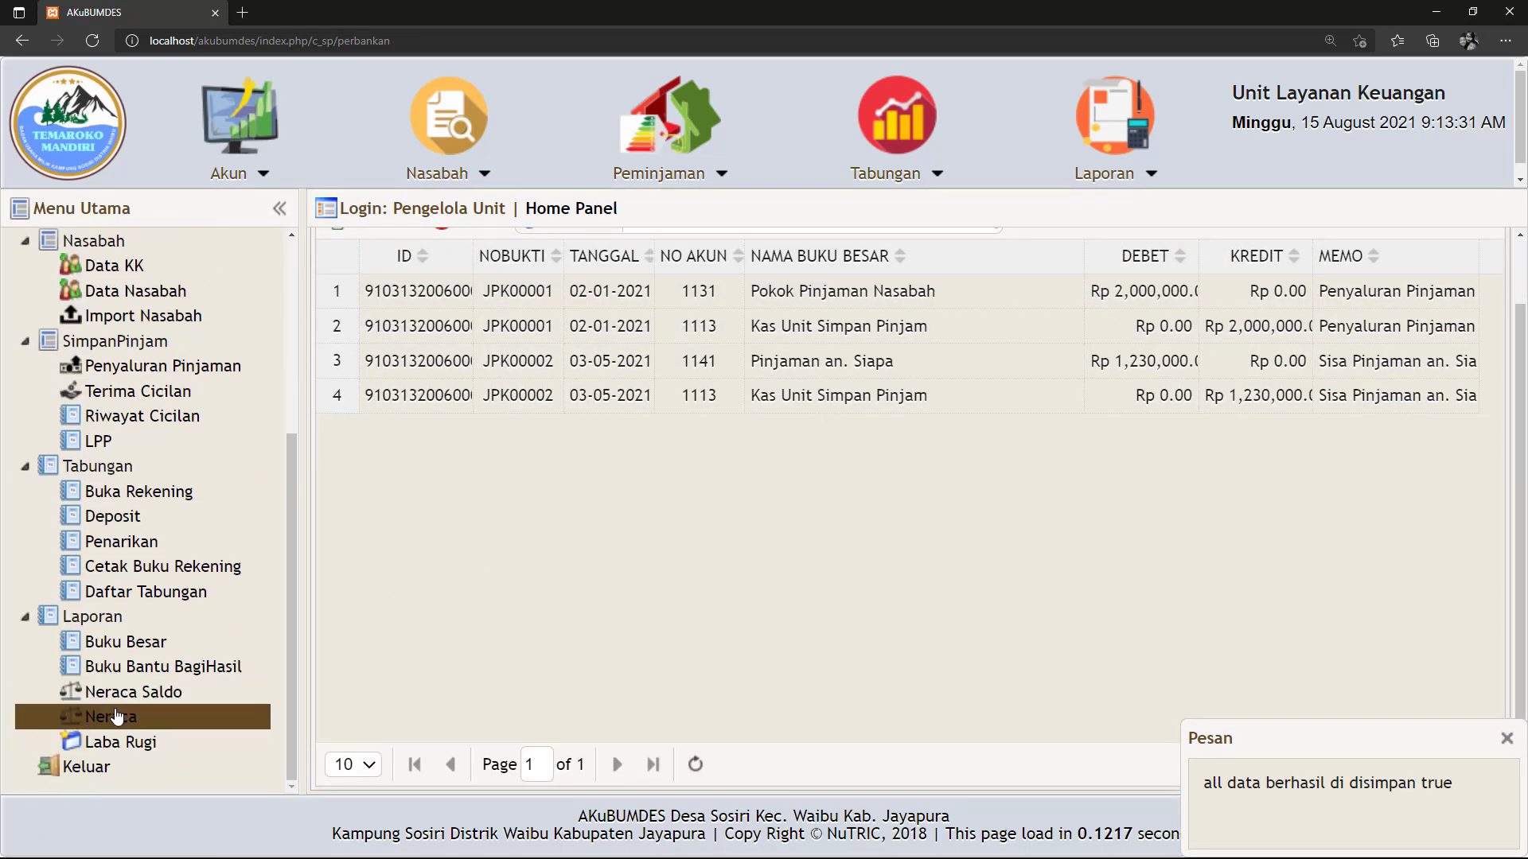
pyautogui.click(112, 720)
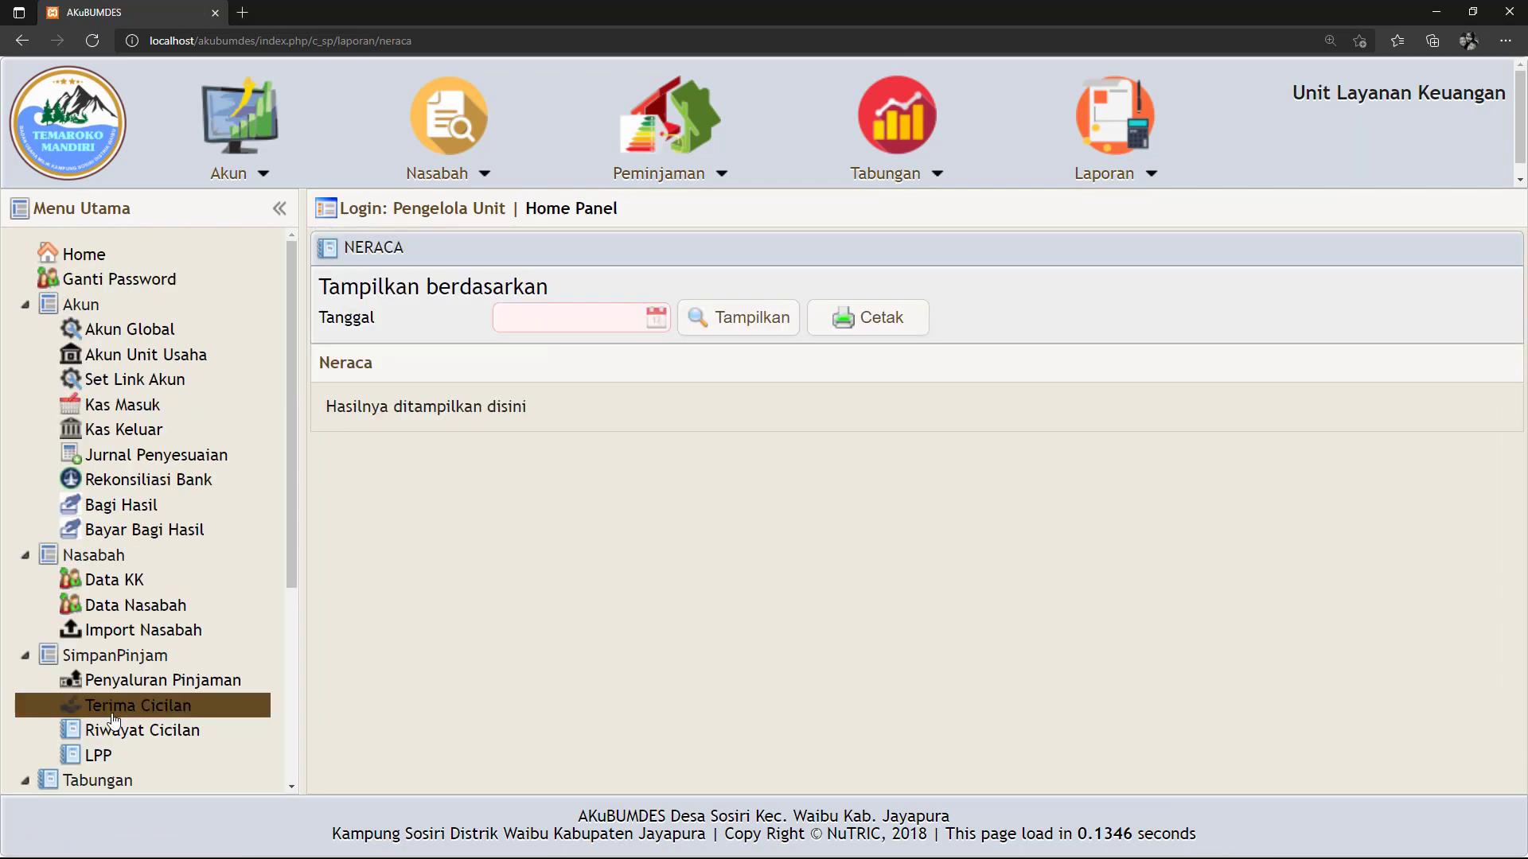
pyautogui.click(656, 317)
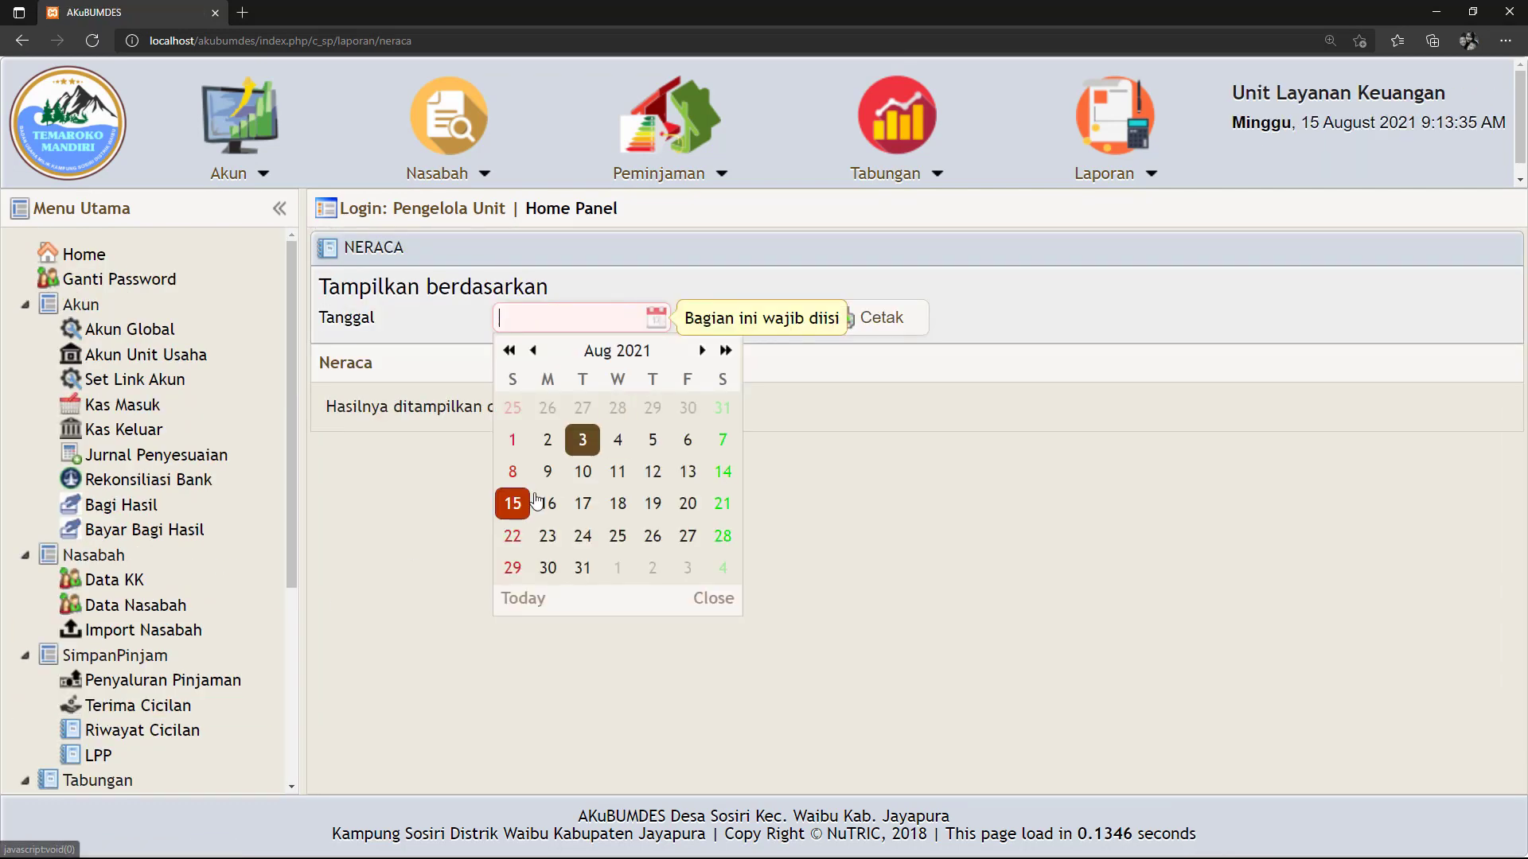
pyautogui.press('Return')
pyautogui.click(738, 318)
pyautogui.scroll(-3, 1168, 481)
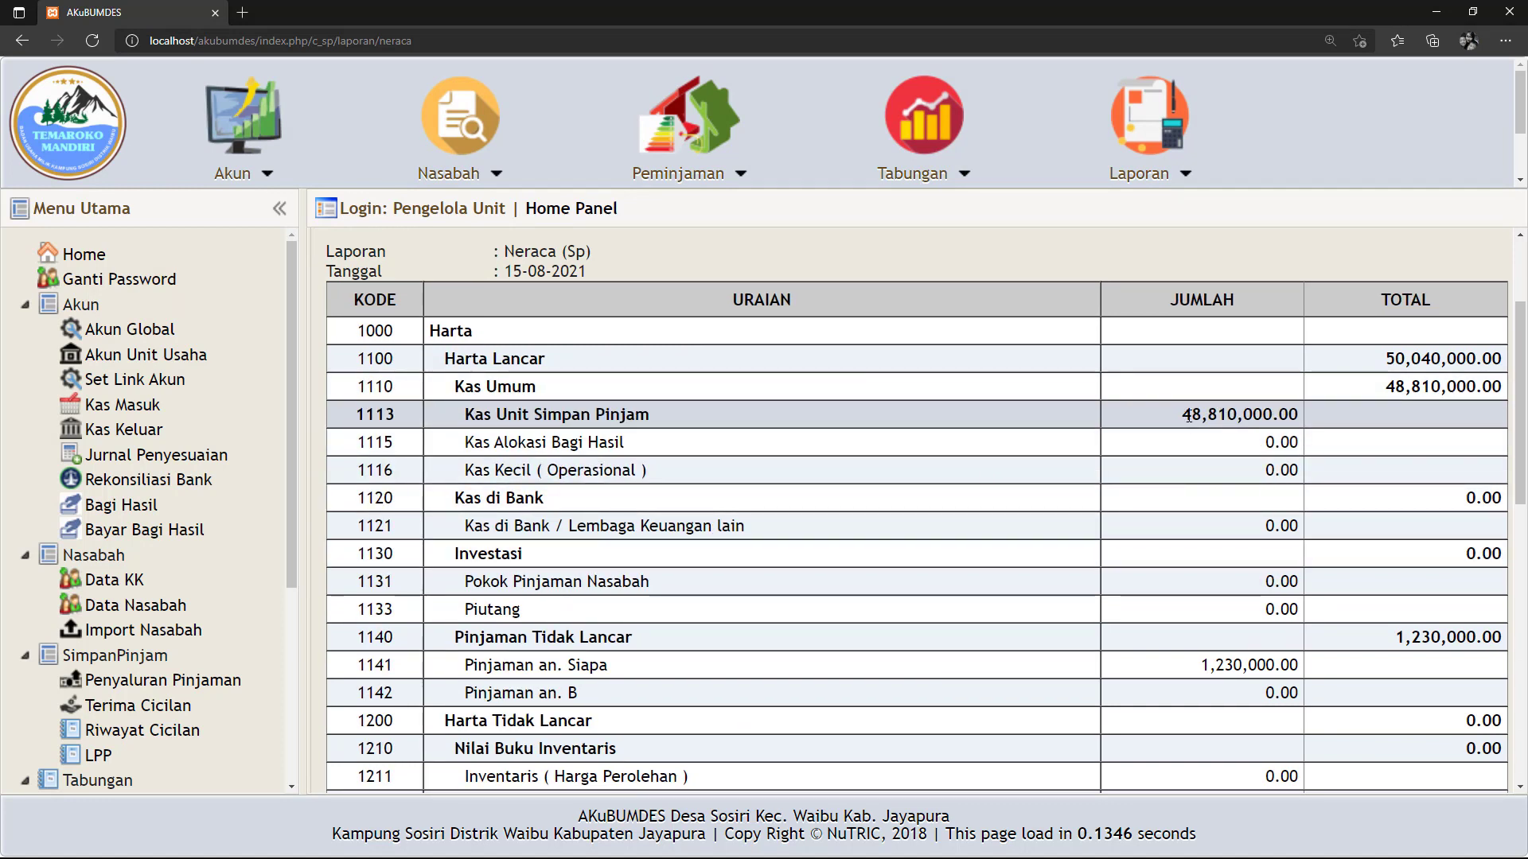
pyautogui.moveTo(1189, 414); pyautogui.dragTo(1197, 415)
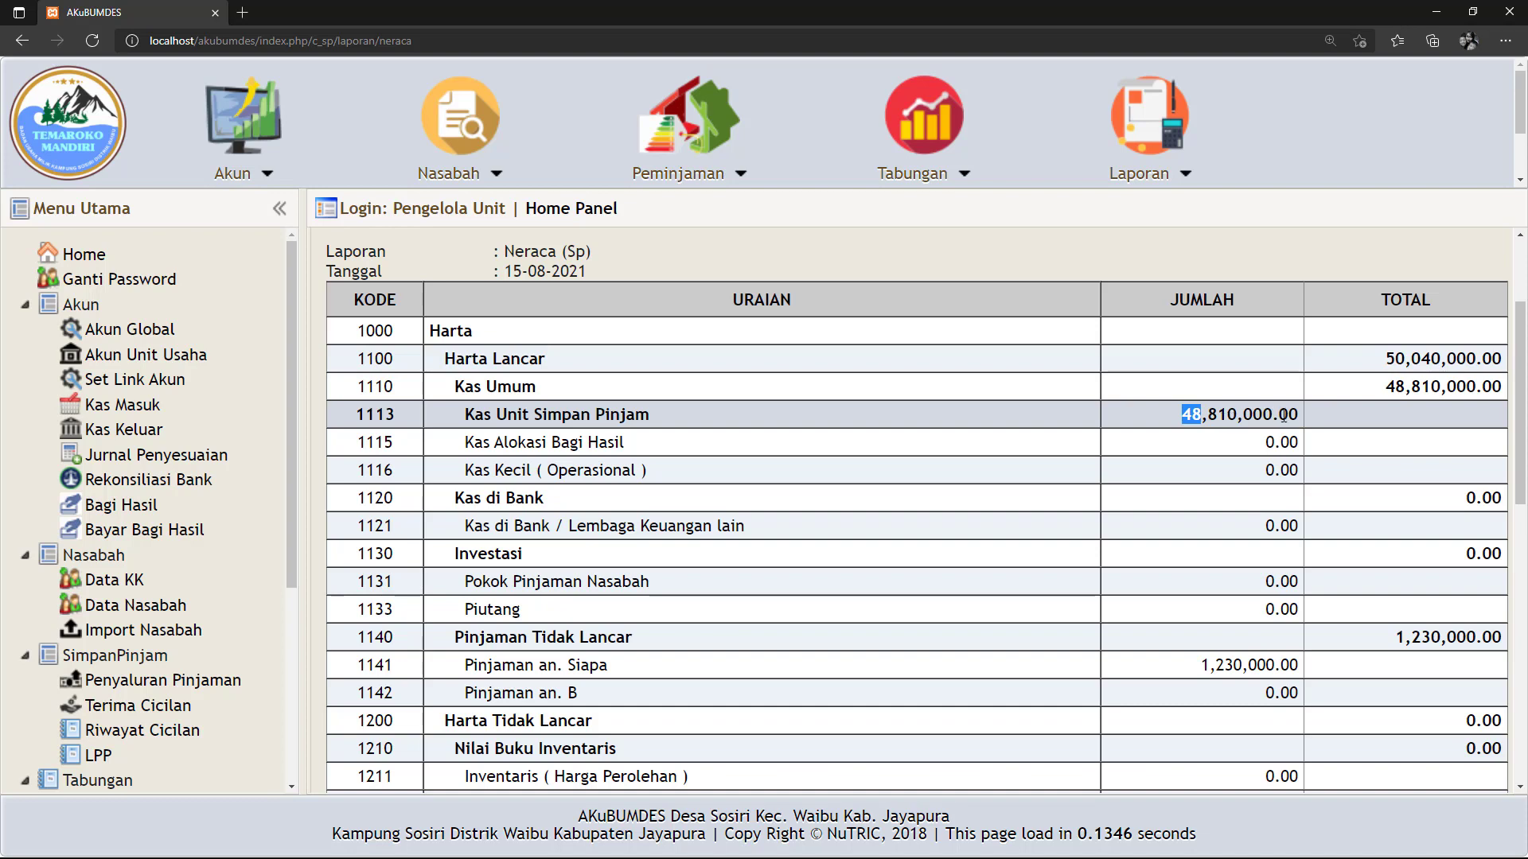
pyautogui.scroll(-3, 1291, 414)
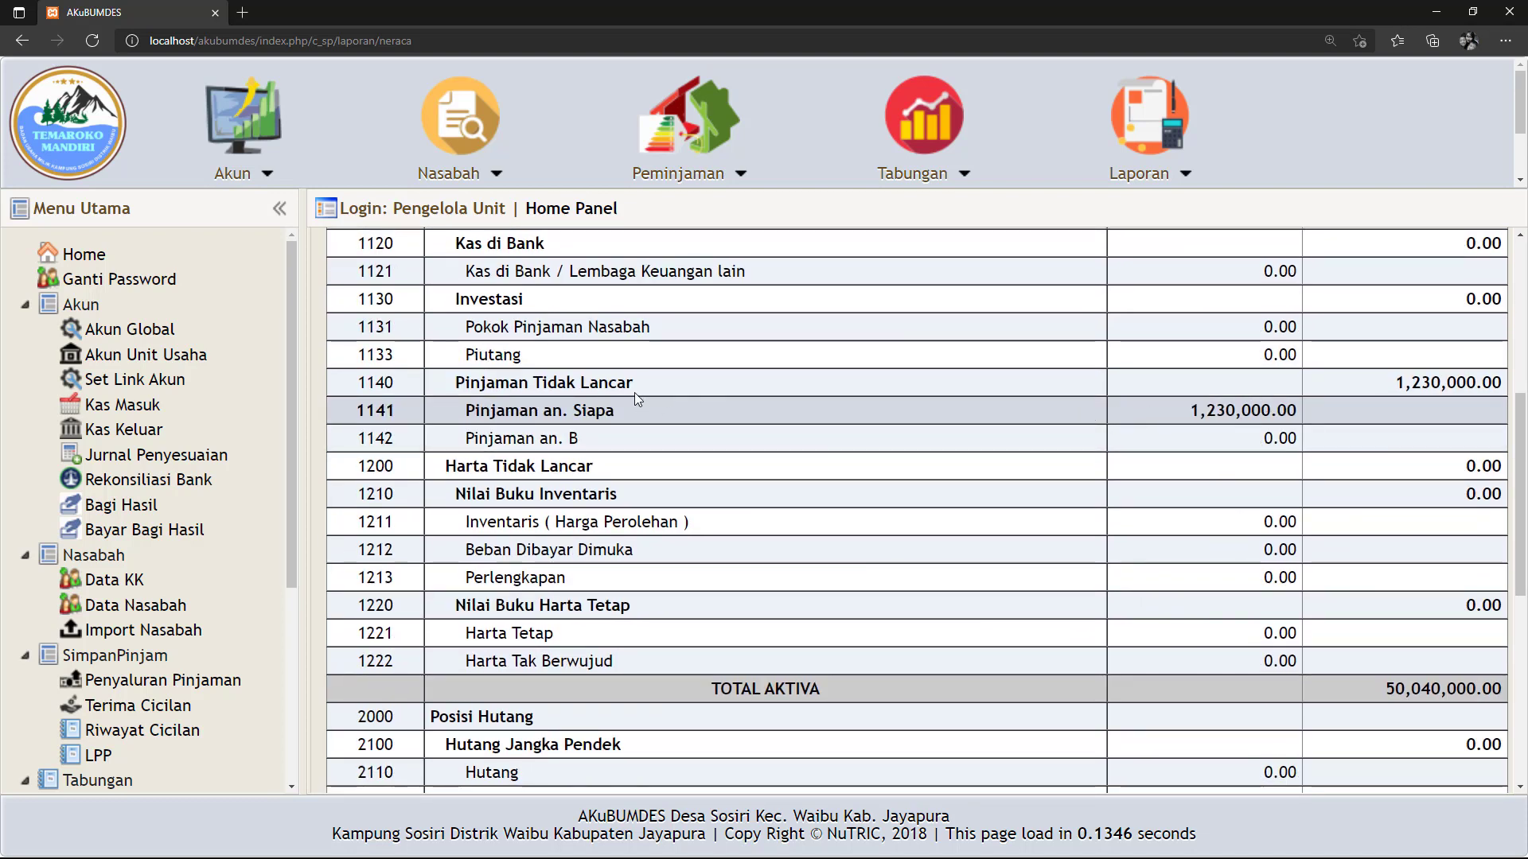
pyautogui.moveTo(1192, 411); pyautogui.dragTo(1297, 408)
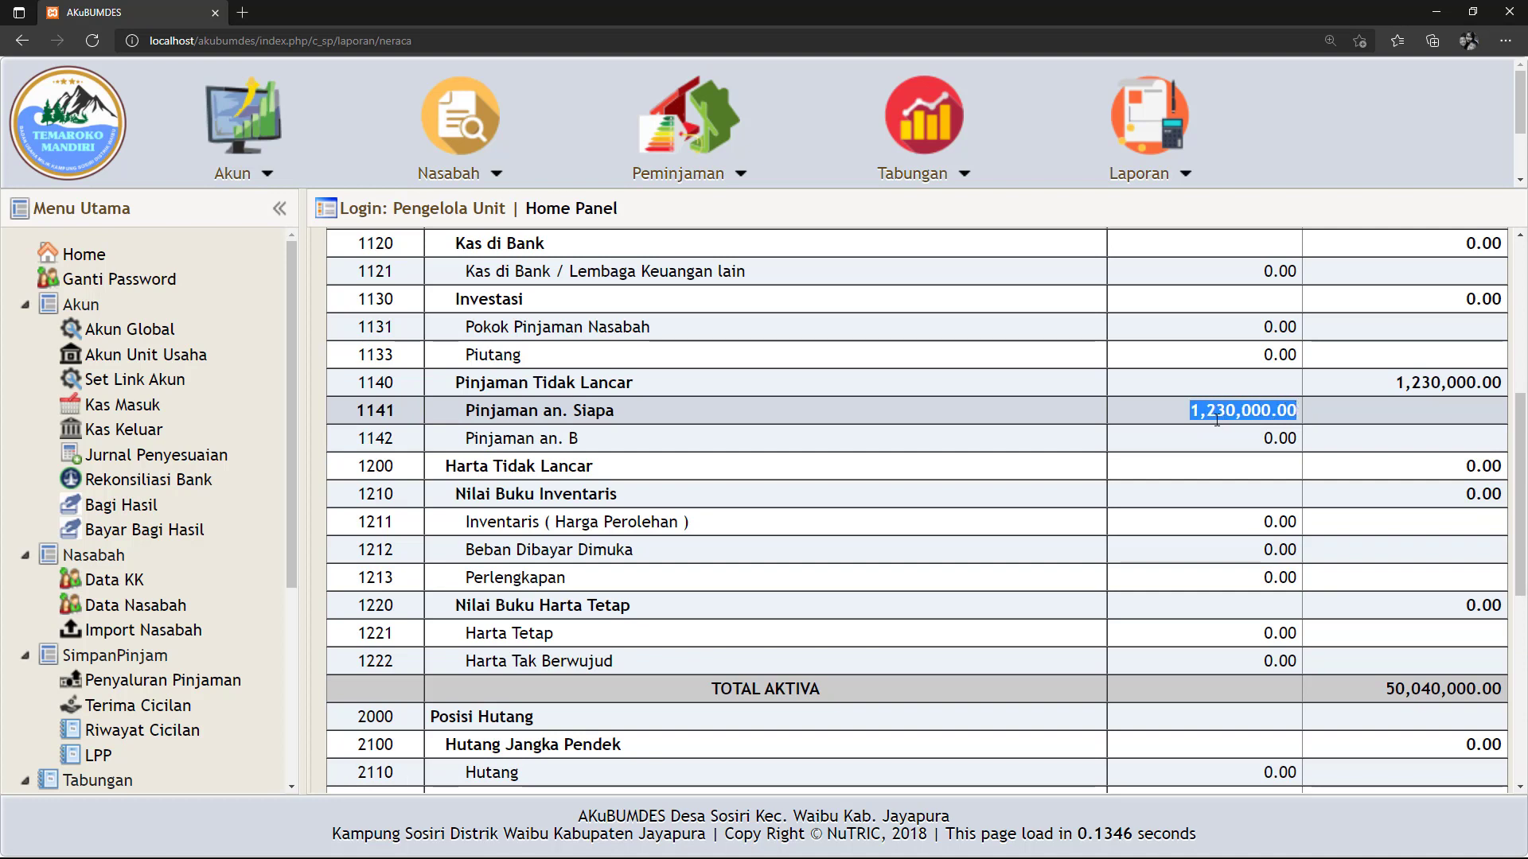
pyautogui.scroll(1, 1217, 420)
pyautogui.scroll(-5, 1217, 427)
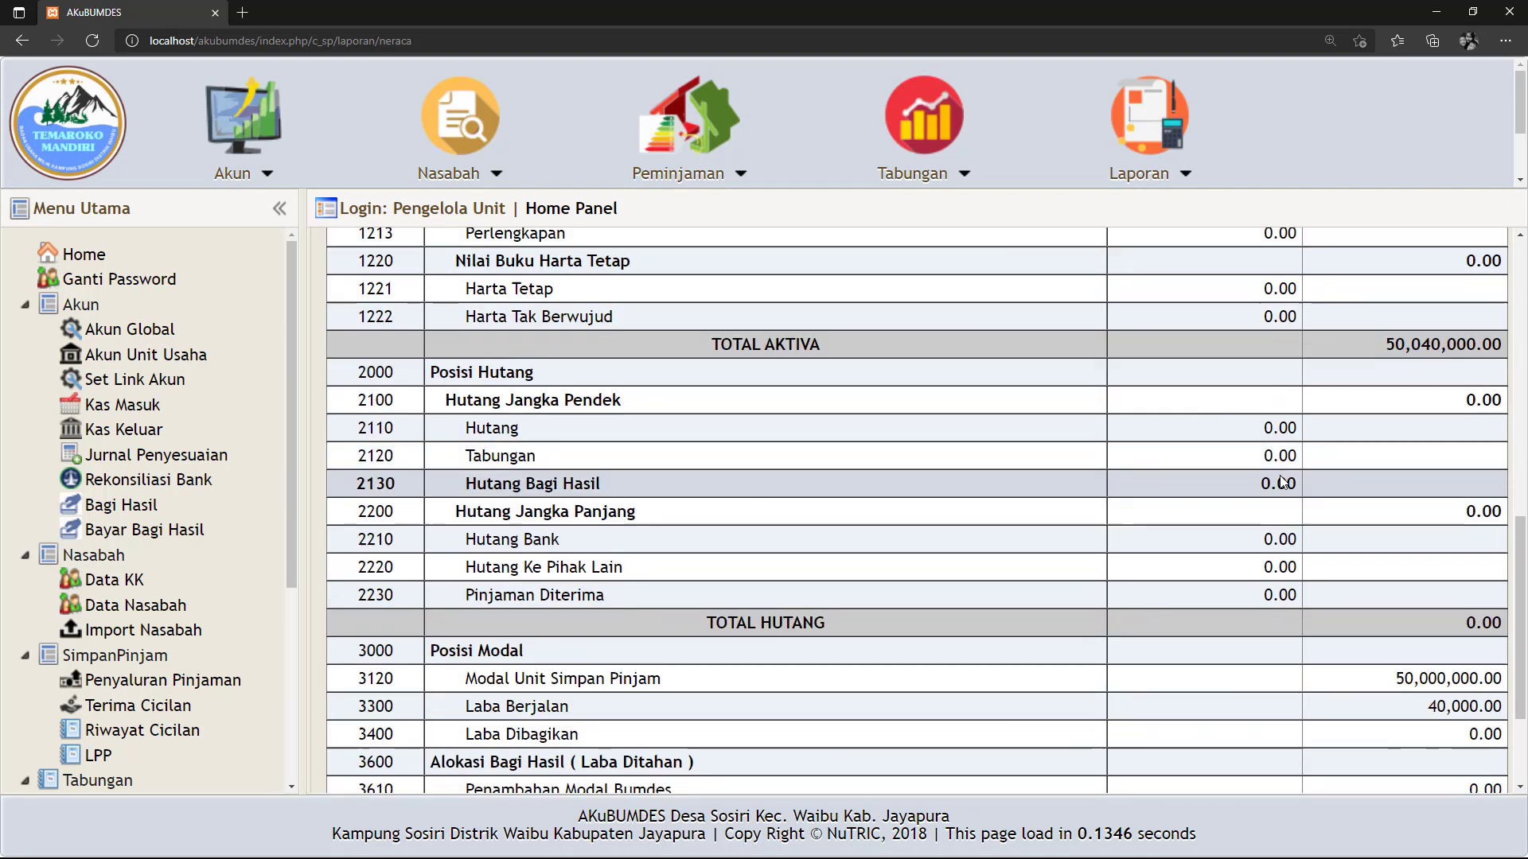
pyautogui.scroll(-1, 1282, 481)
pyautogui.scroll(3, 1270, 352)
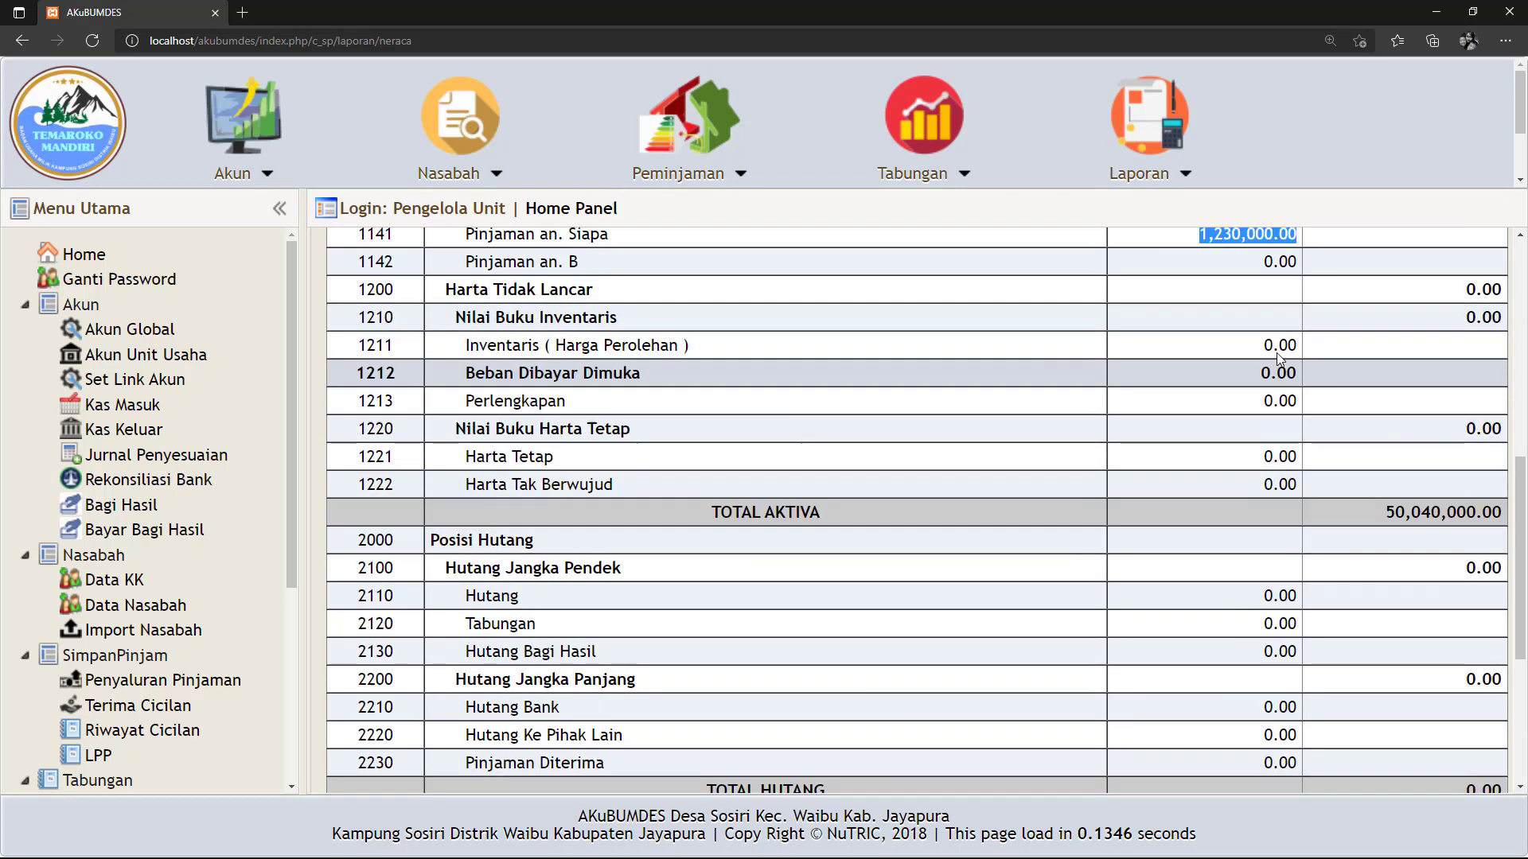
pyautogui.scroll(-2, 1254, 361)
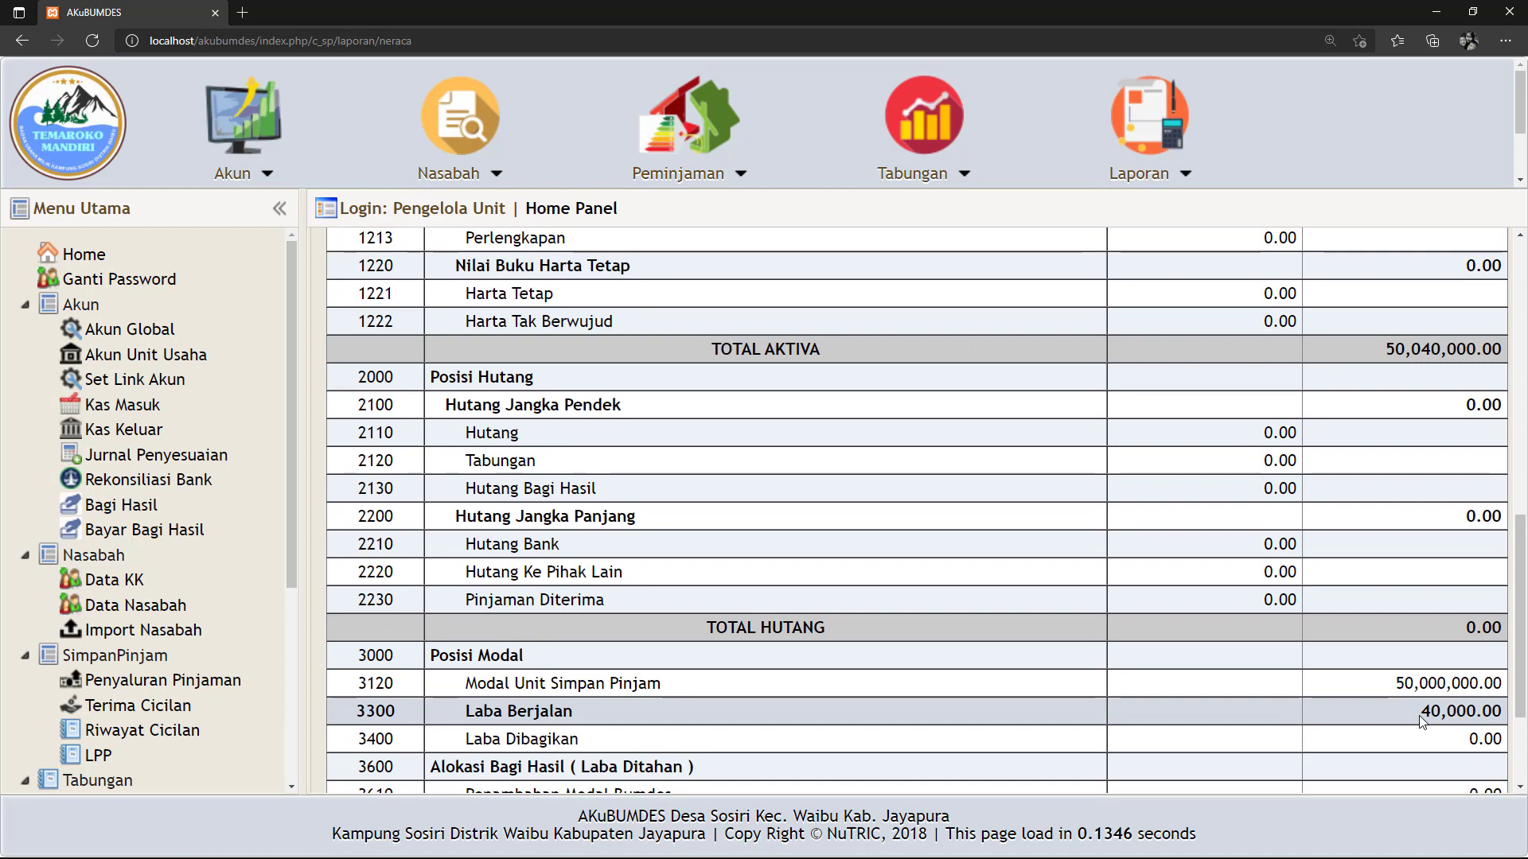
pyautogui.moveTo(1423, 713); pyautogui.dragTo(1501, 711)
pyautogui.scroll(4, 1408, 709)
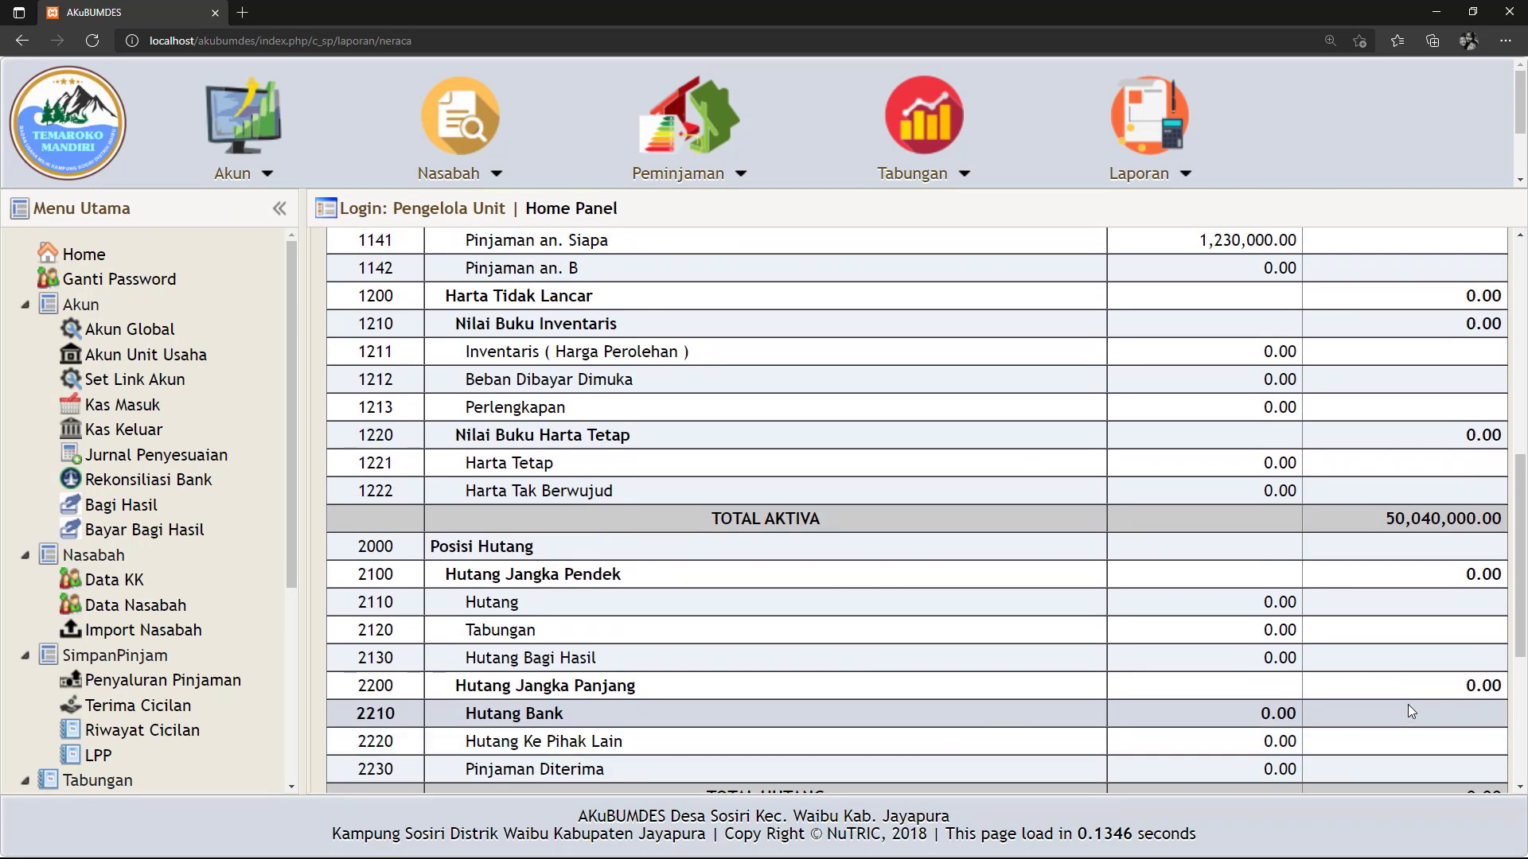
pyautogui.moveTo(1195, 412); pyautogui.dragTo(1302, 412)
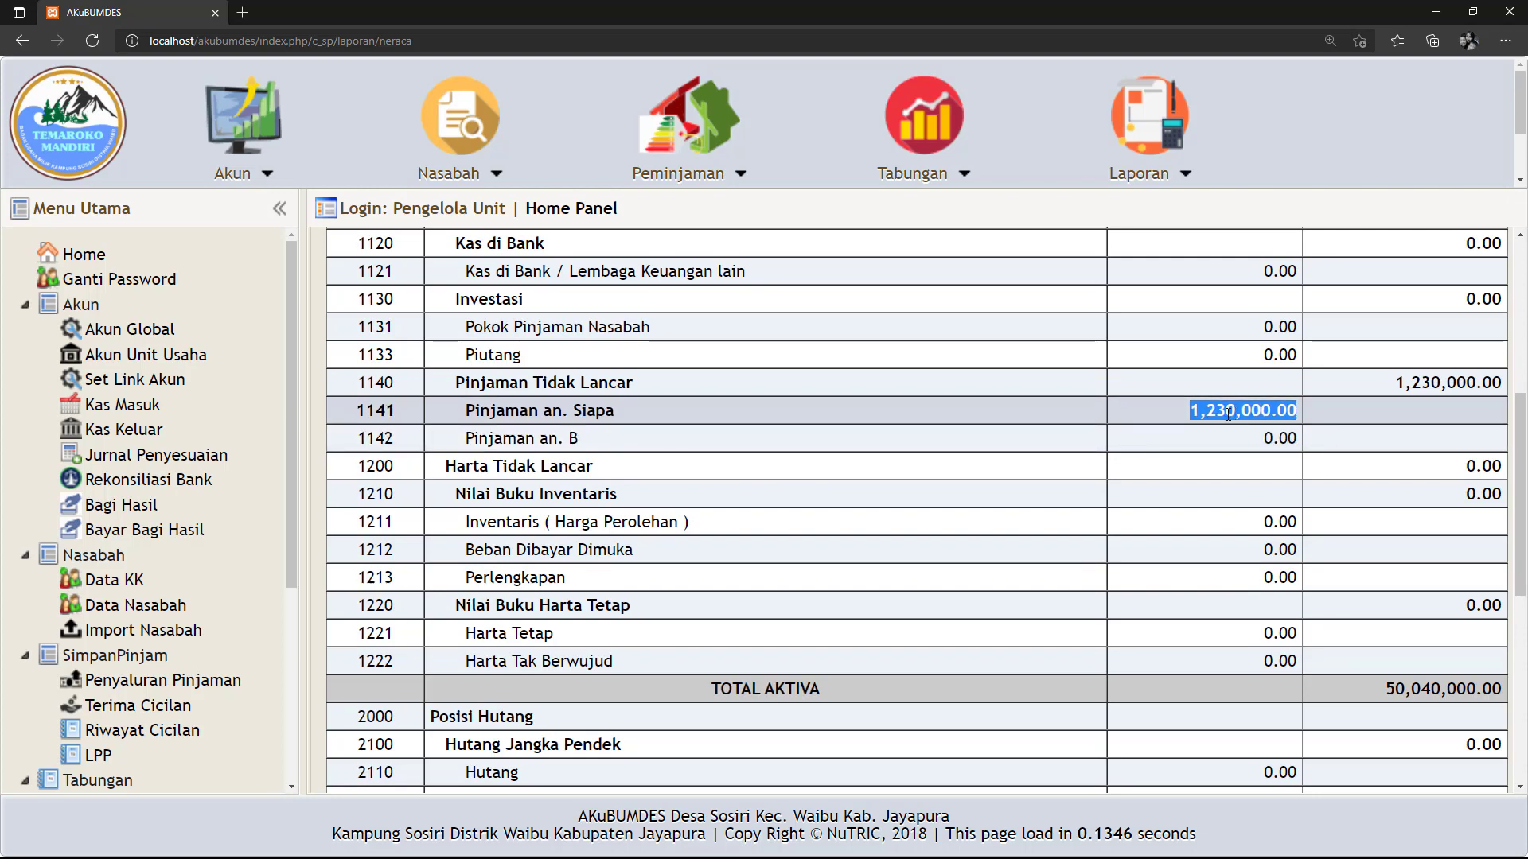
pyautogui.scroll(-3, 1224, 454)
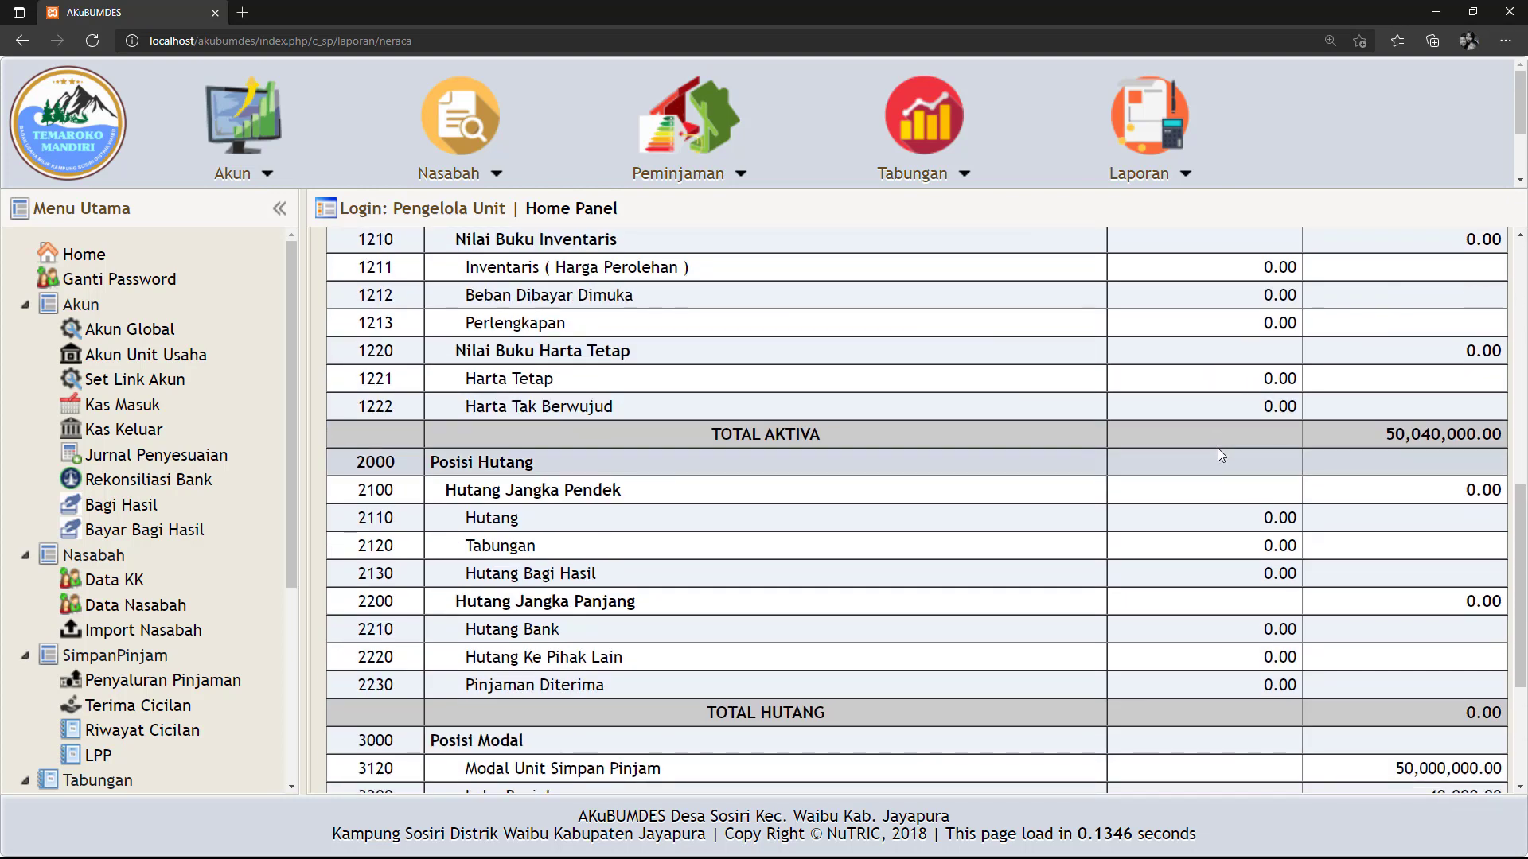
pyautogui.scroll(-3, 1217, 447)
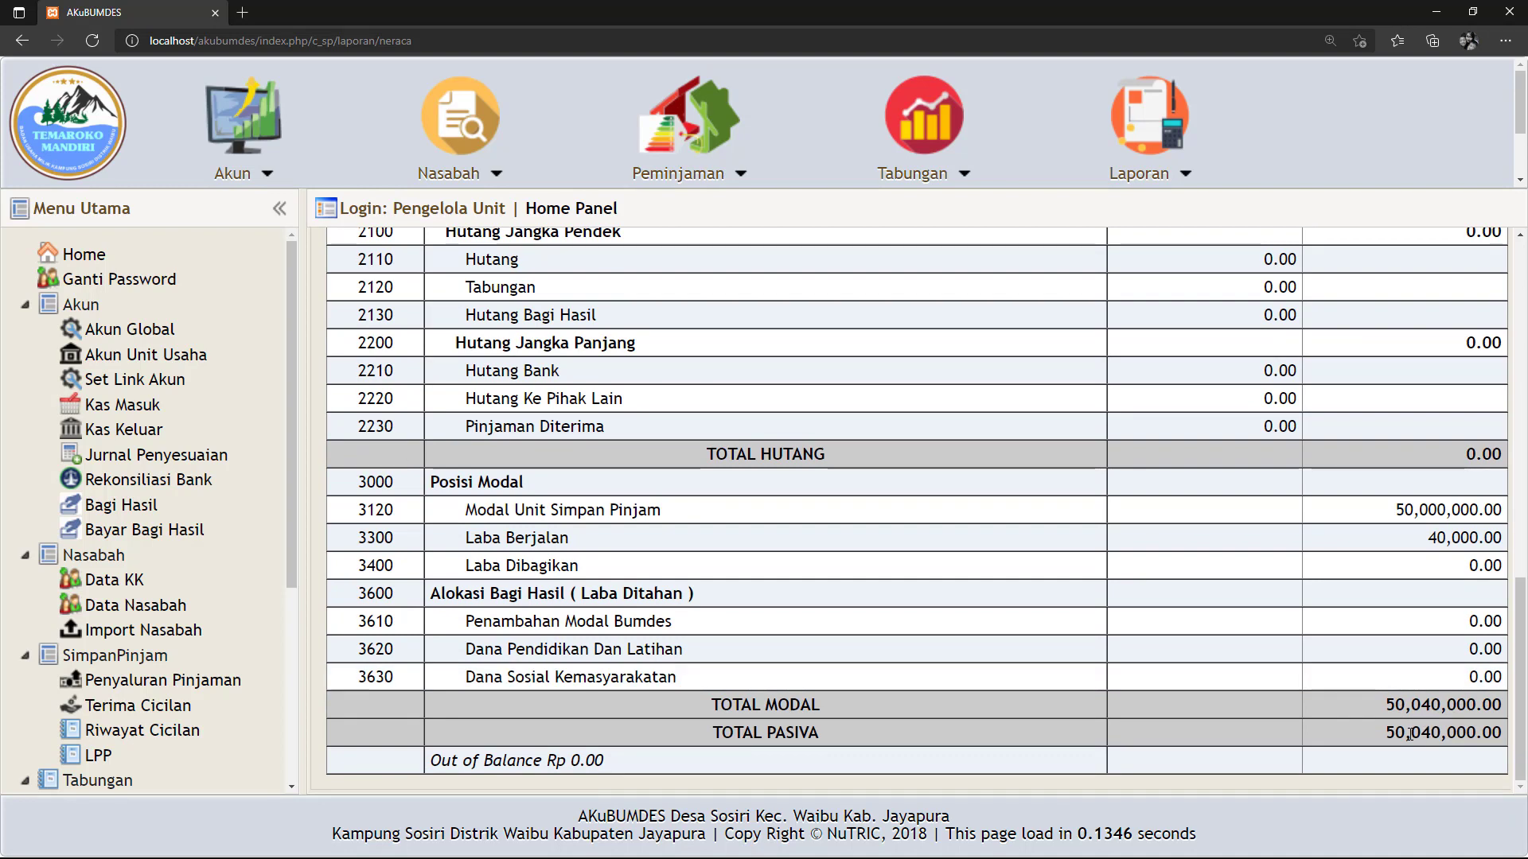
pyautogui.scroll(3, 1409, 693)
pyautogui.scroll(3, 1273, 477)
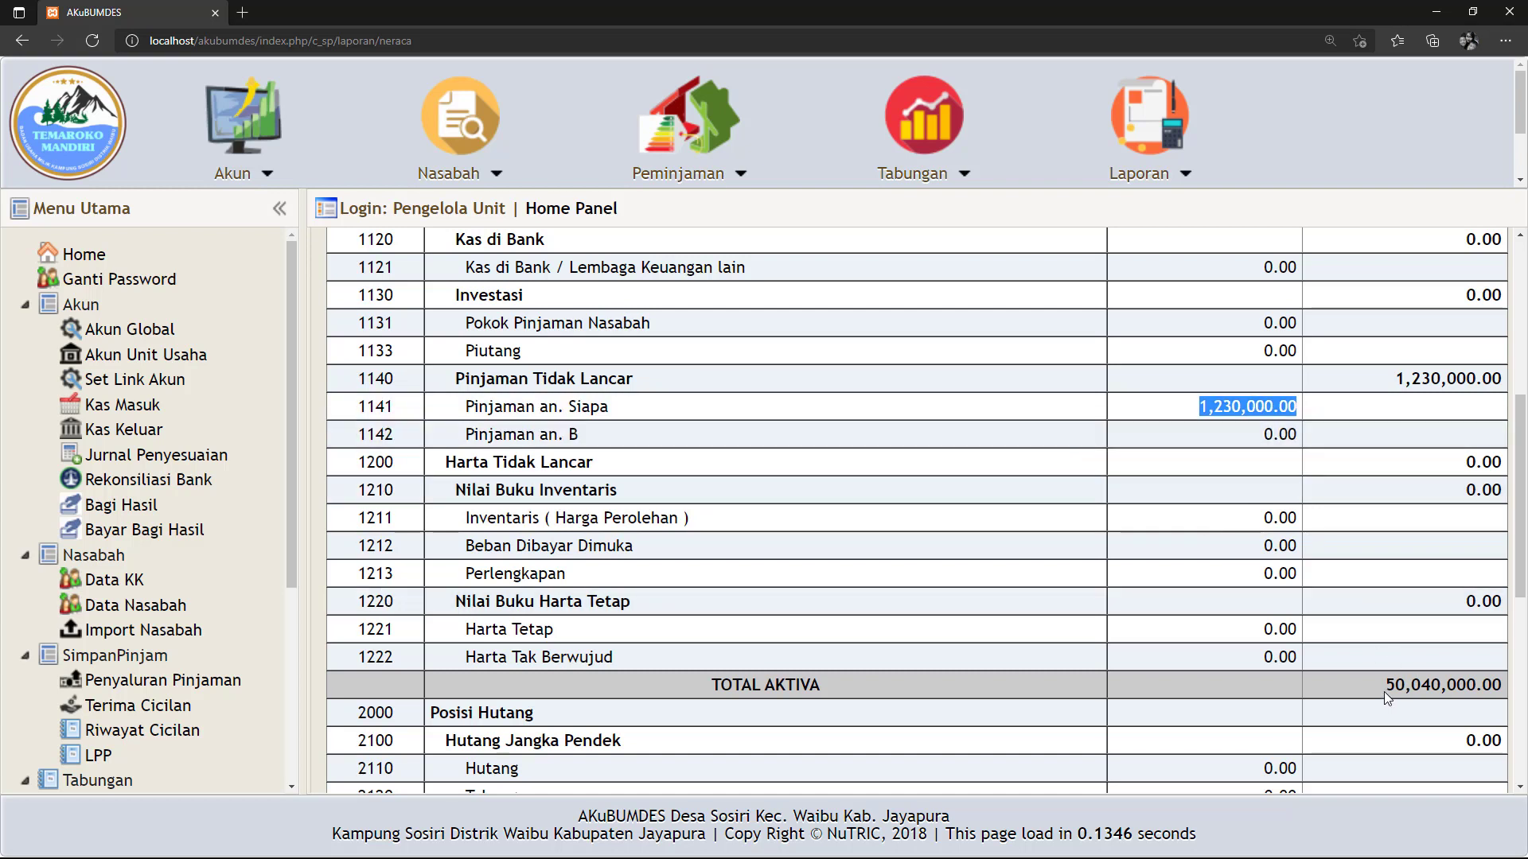
pyautogui.moveTo(1383, 688); pyautogui.dragTo(1505, 694)
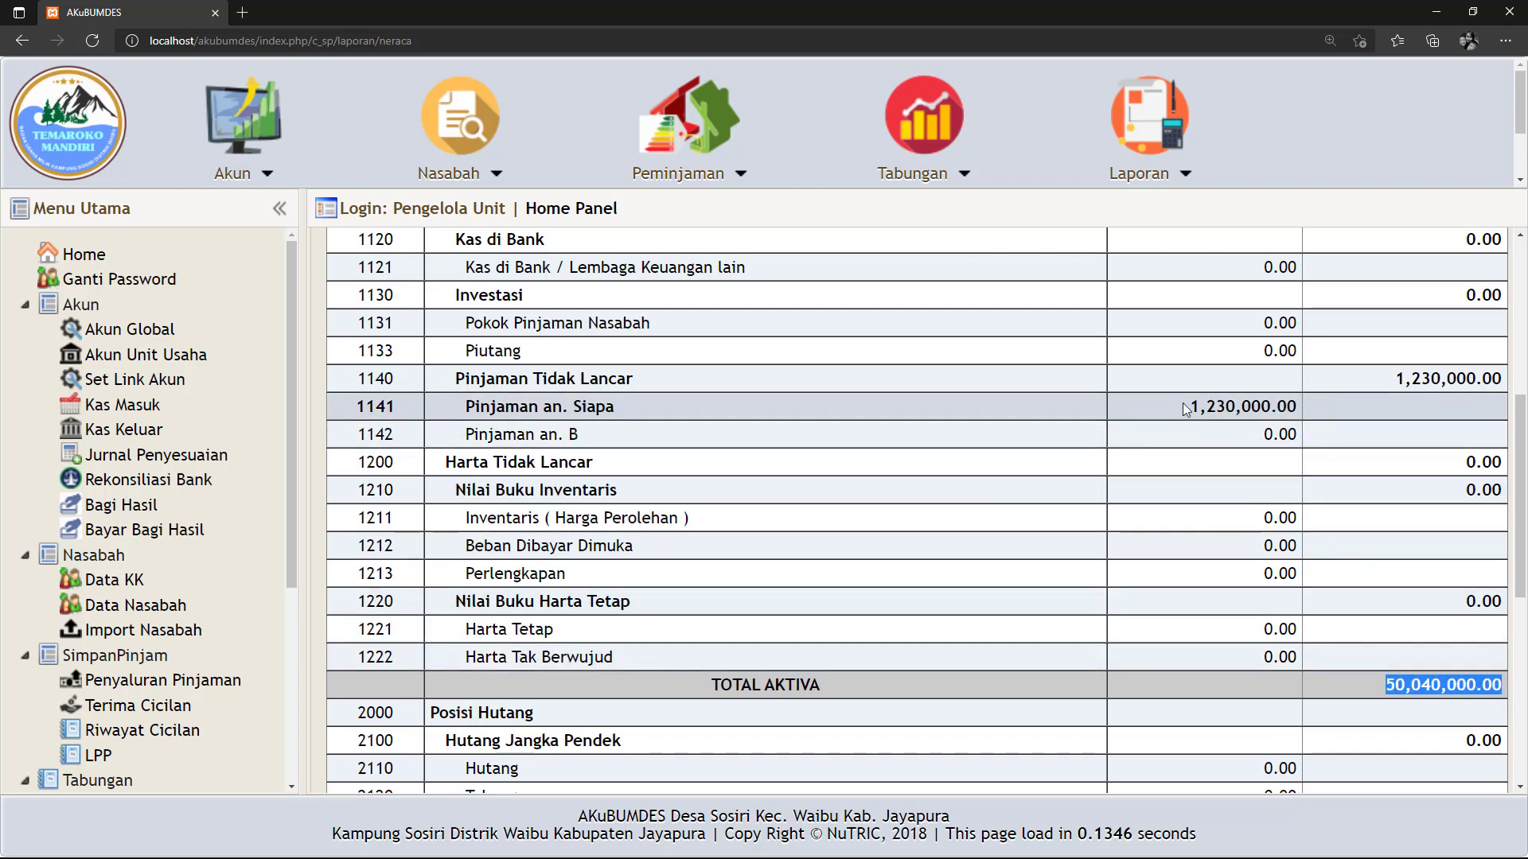
pyautogui.moveTo(1188, 407); pyautogui.dragTo(1300, 409)
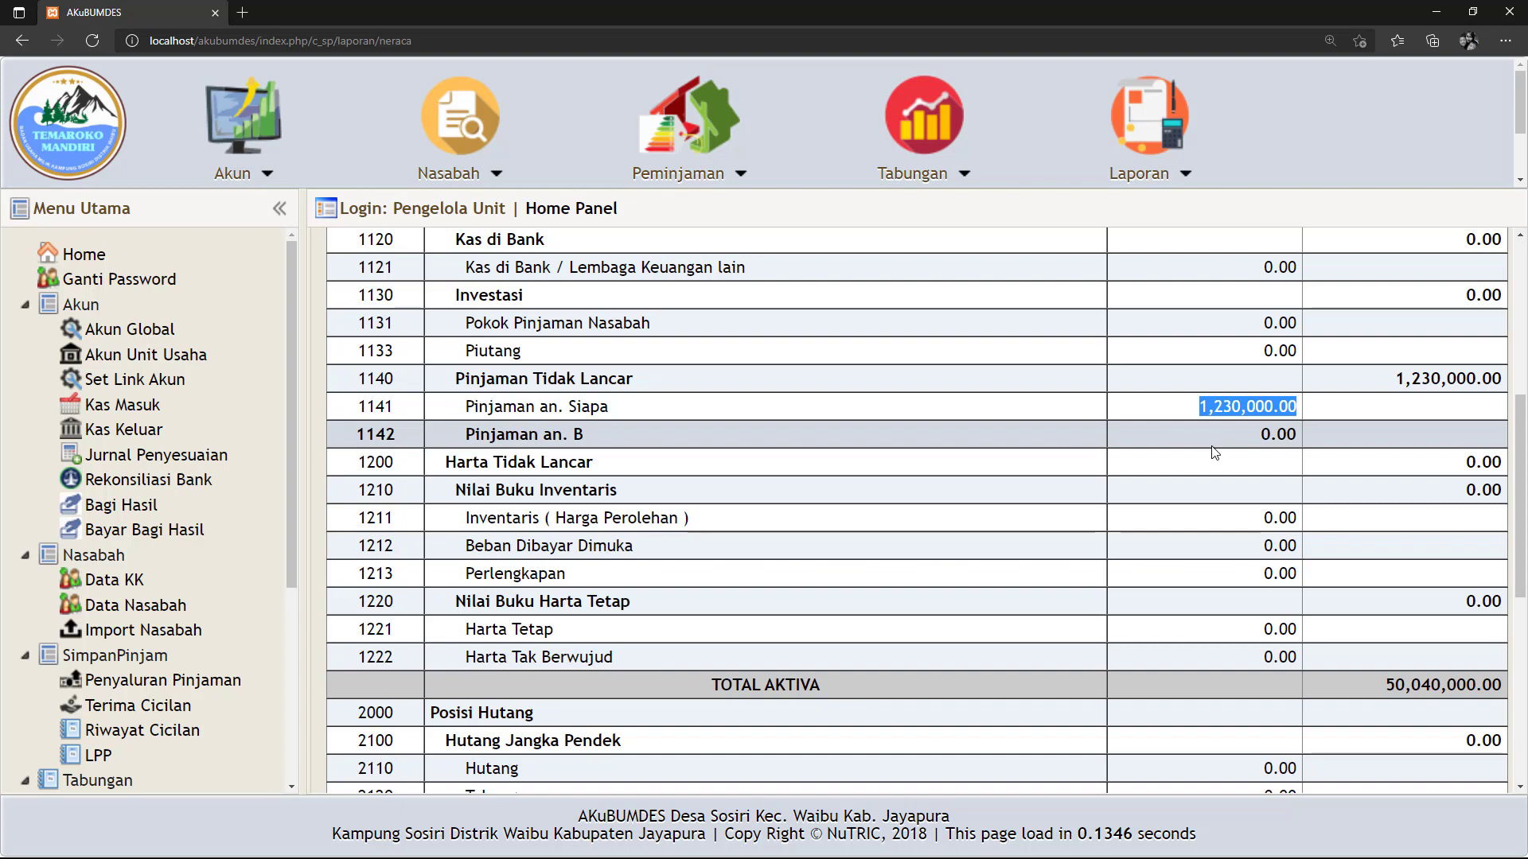
pyautogui.scroll(1, 1202, 454)
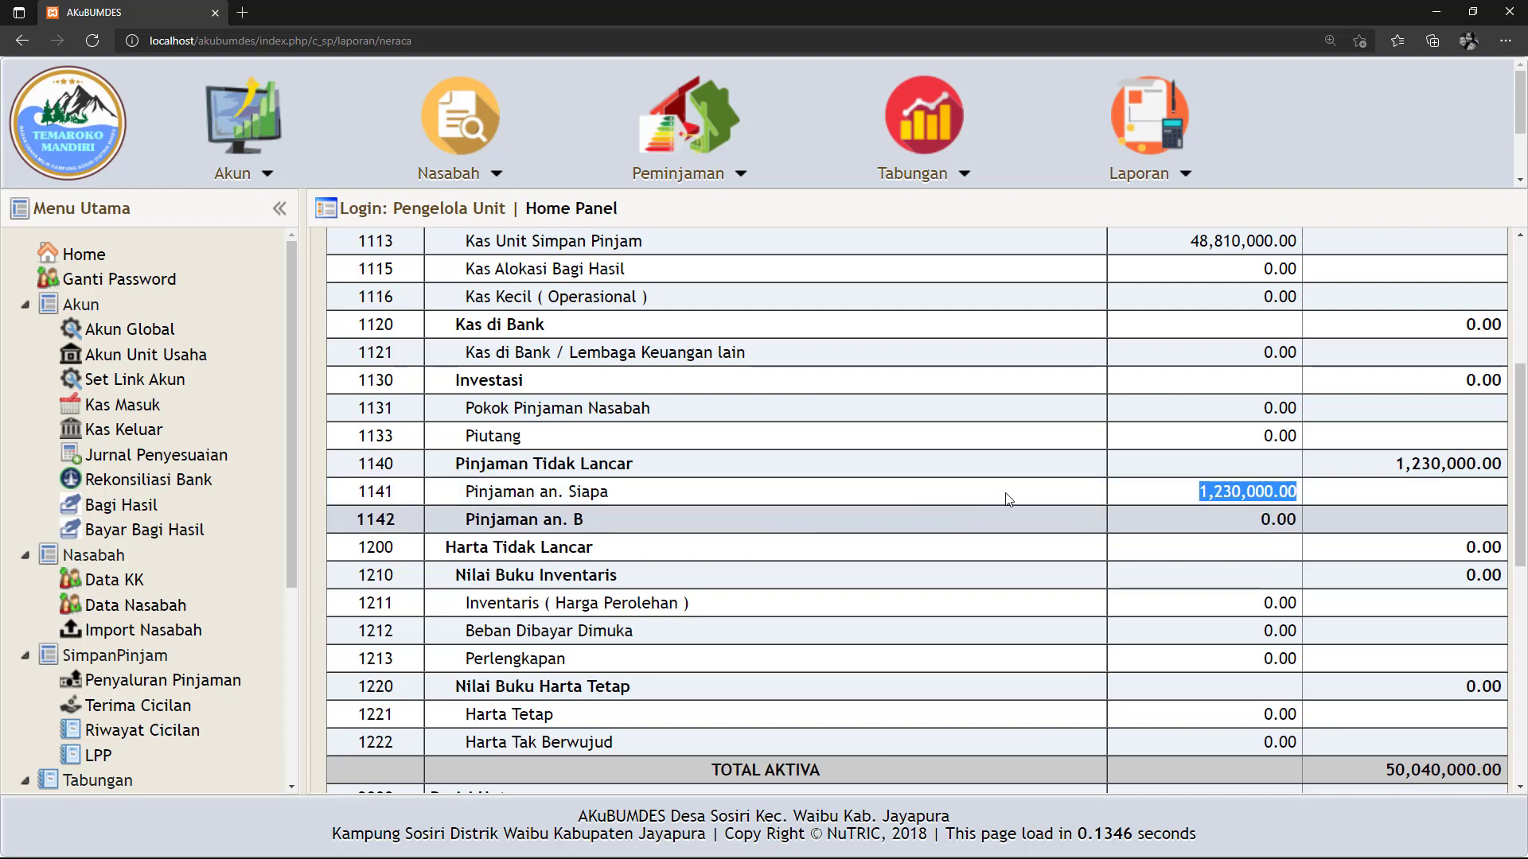
# Start a Kas Masuk receipt dated 15-08-2021 debiting cash account 1113.
pyautogui.click(125, 406)
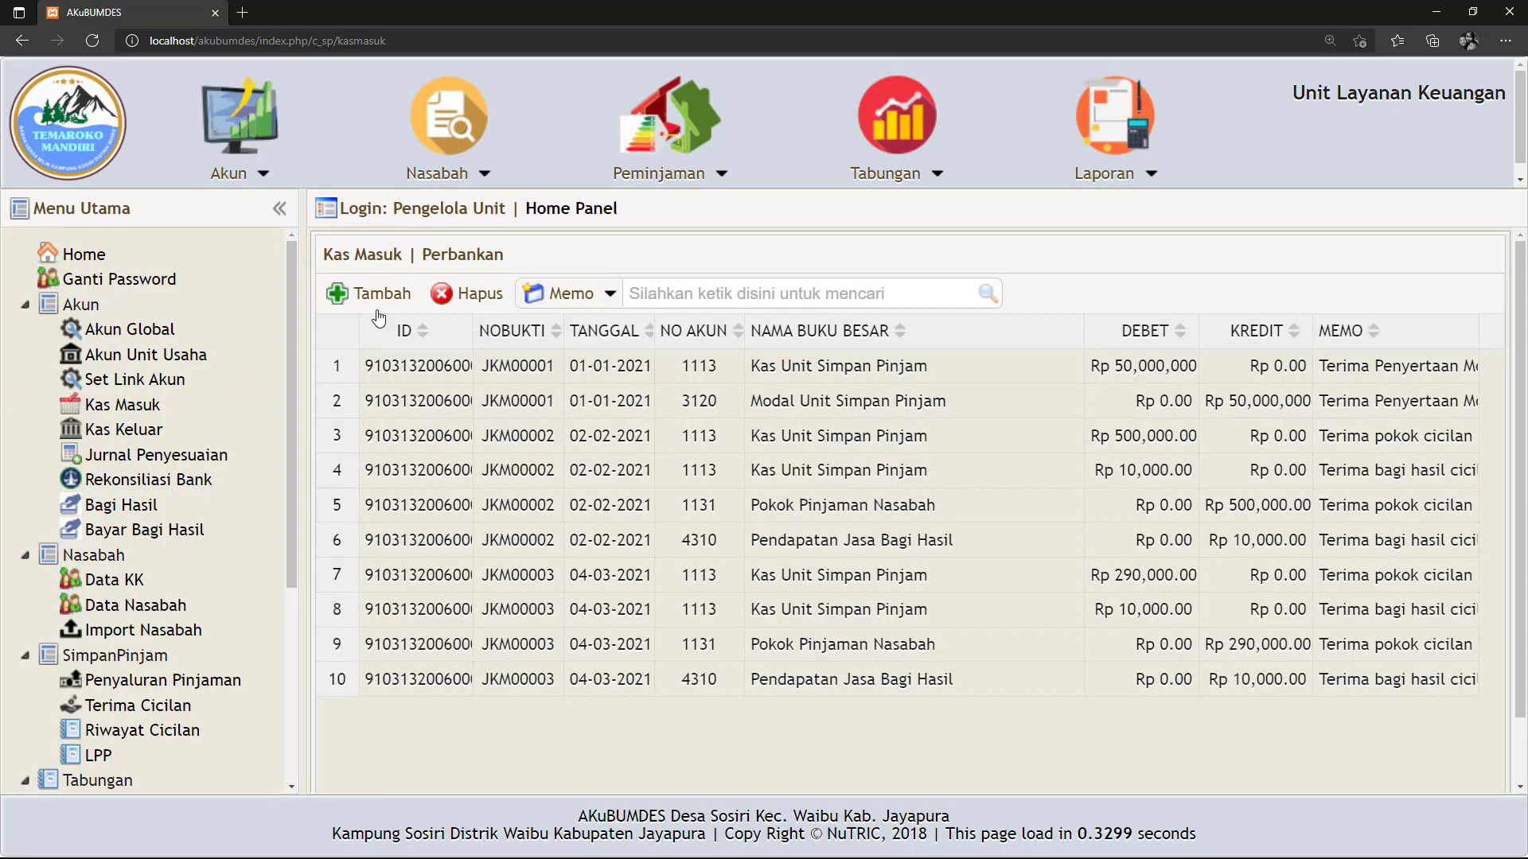
pyautogui.click(380, 304)
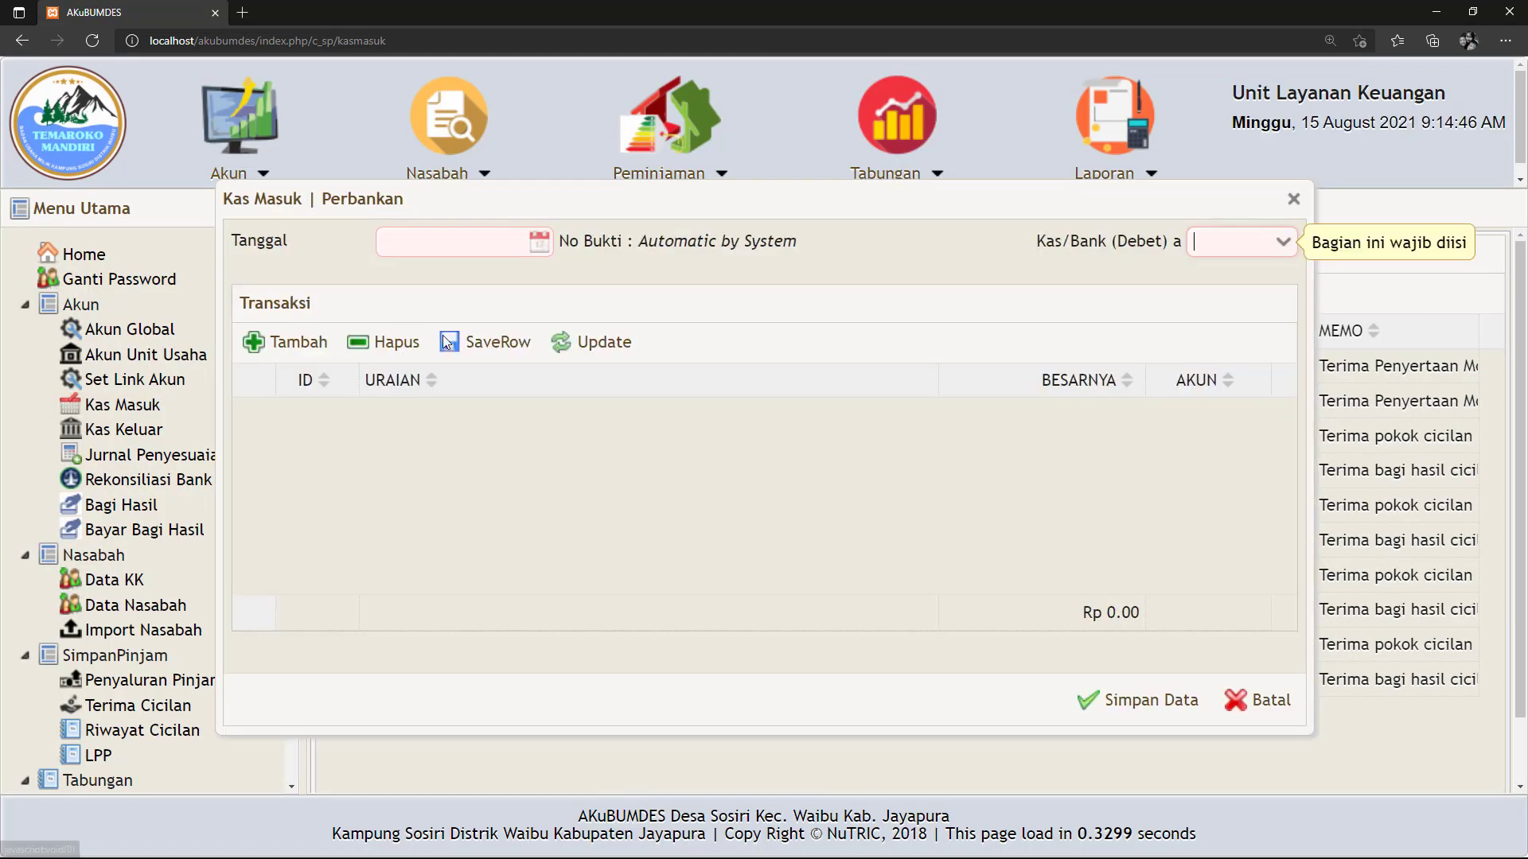
pyautogui.click(538, 241)
pyautogui.click(396, 429)
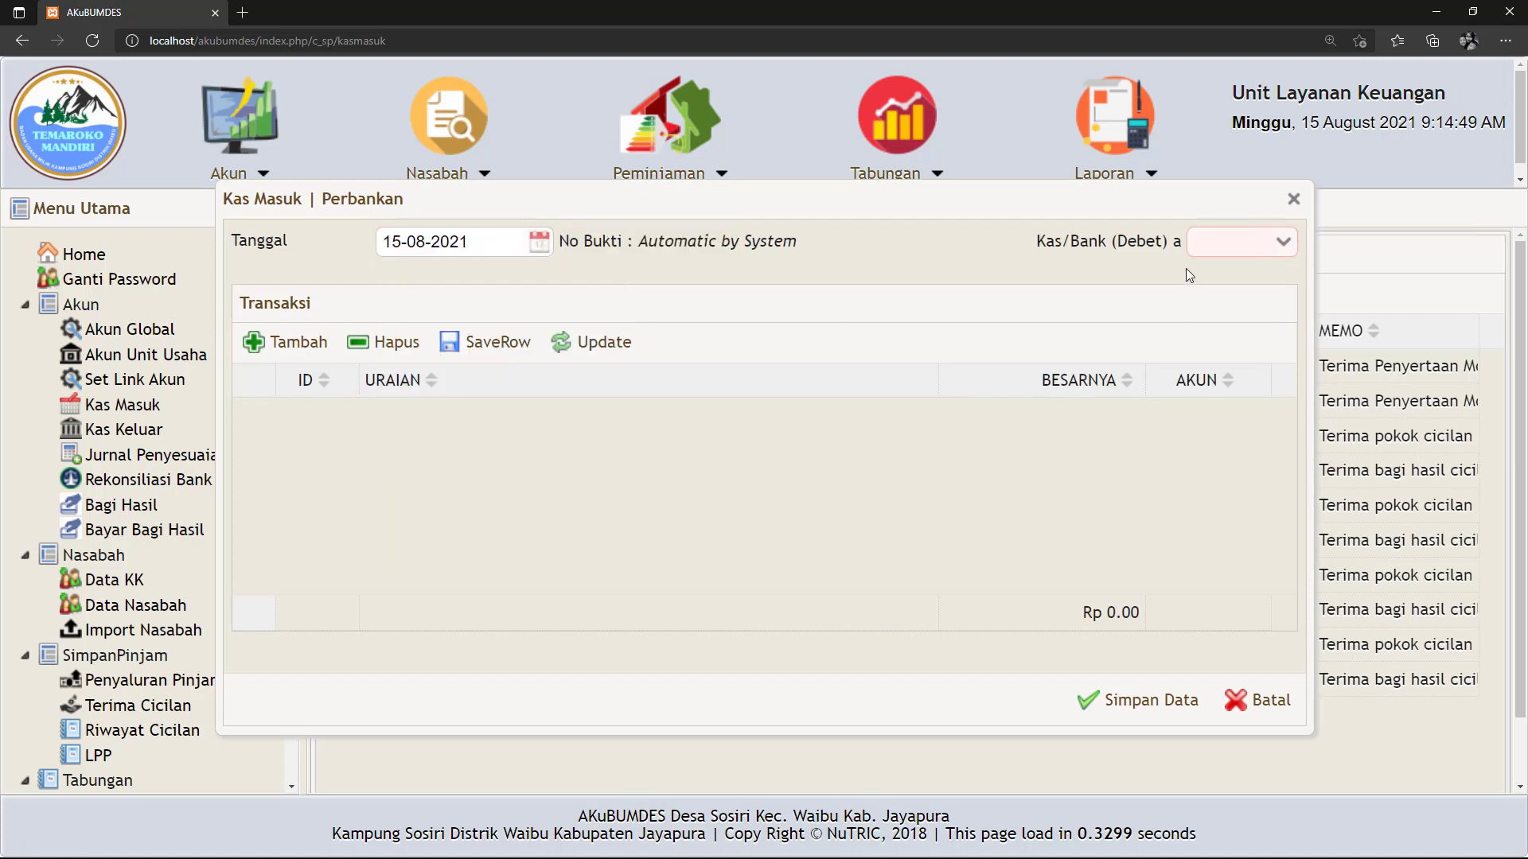
pyautogui.click(1276, 251)
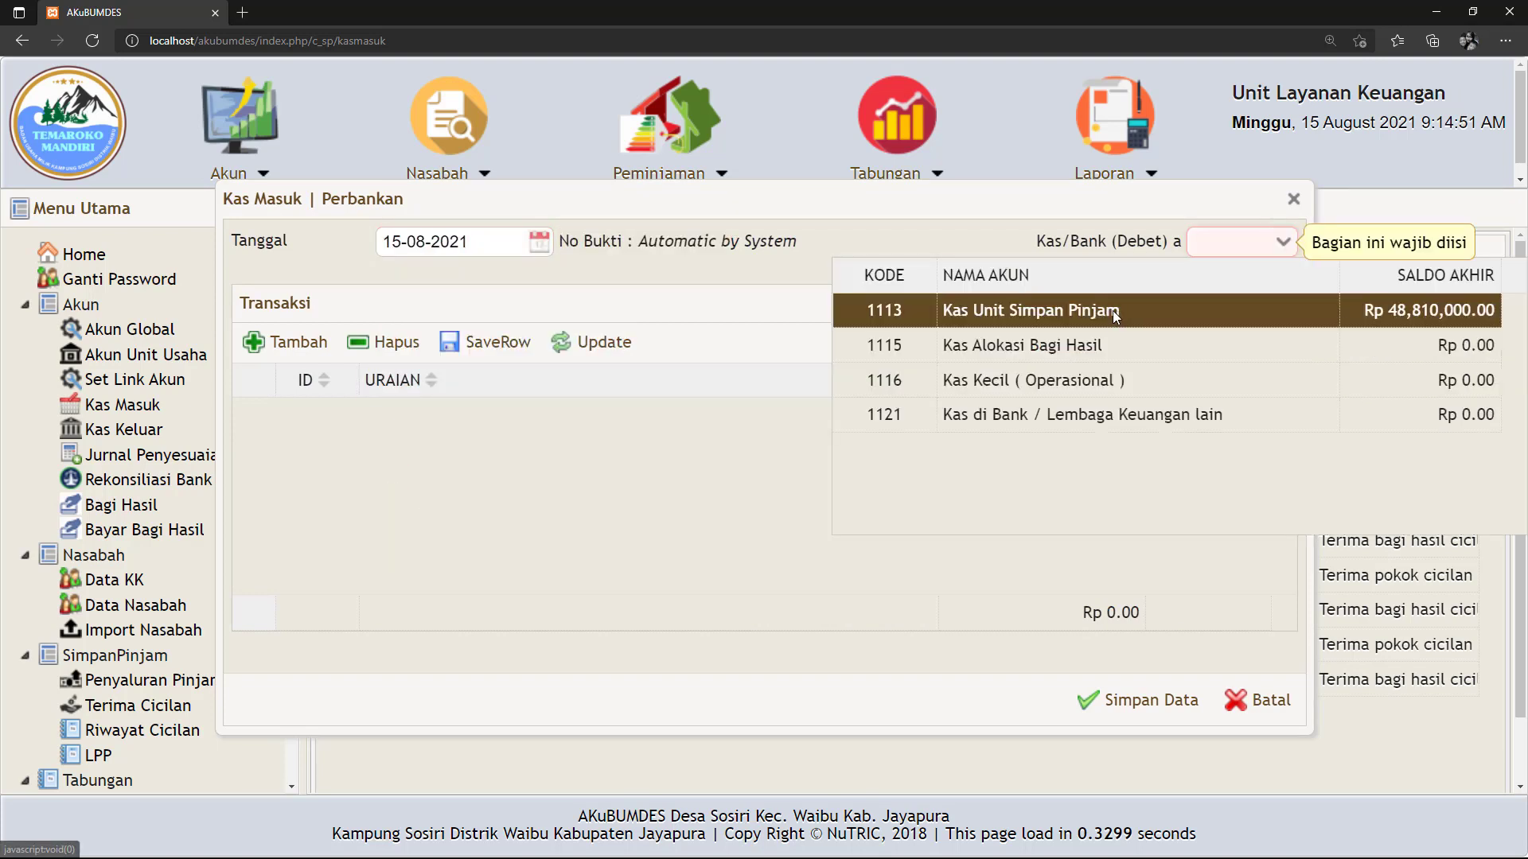
pyautogui.click(1047, 319)
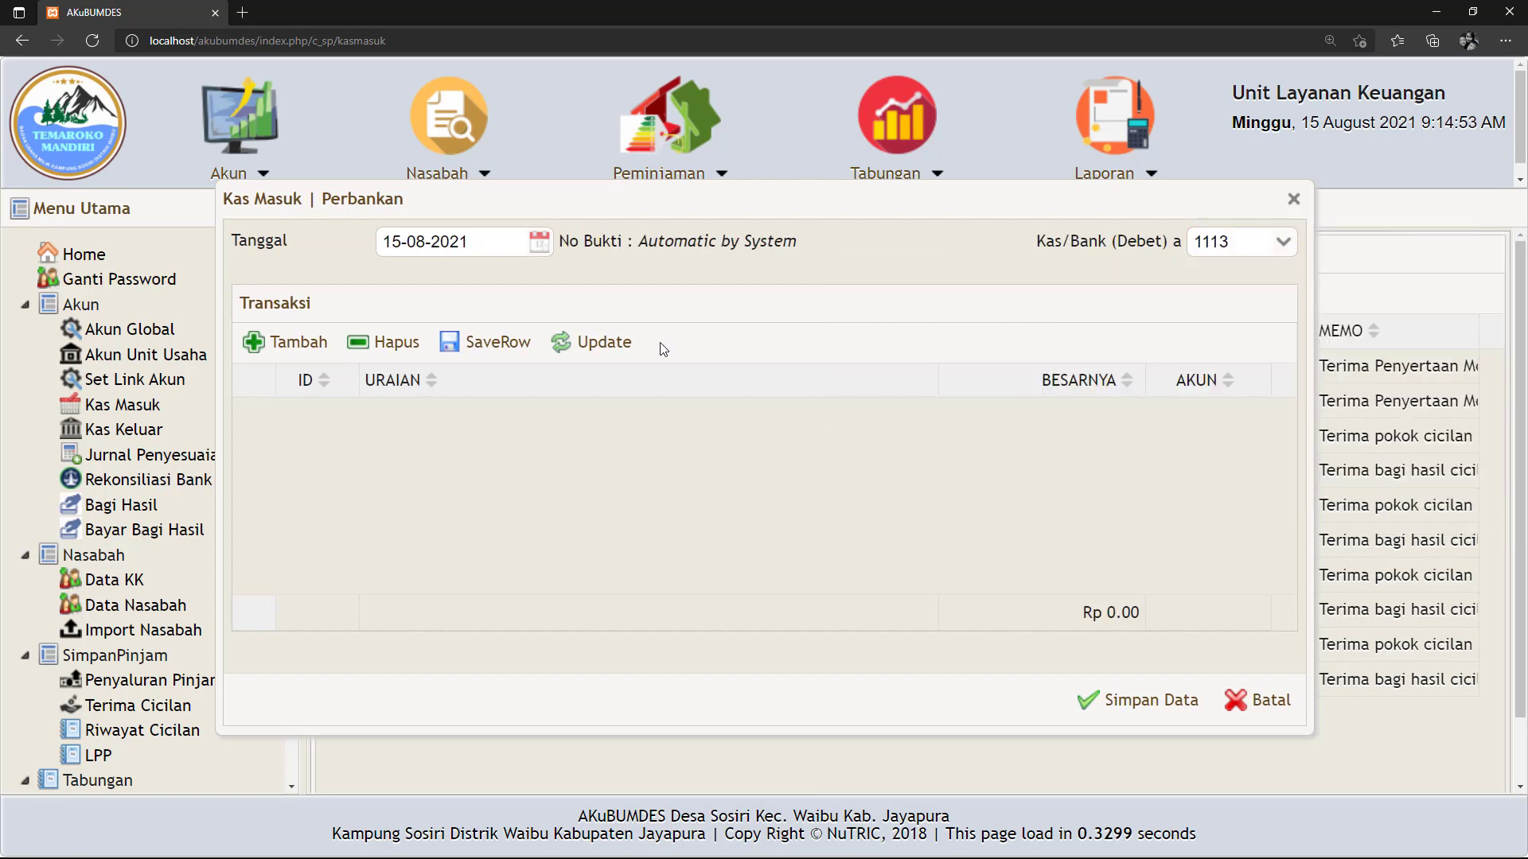
# Add a 1.000.000 'Ciciclan pinjaman' line from loan account 1141 and save the receipt.
pyautogui.click(318, 342)
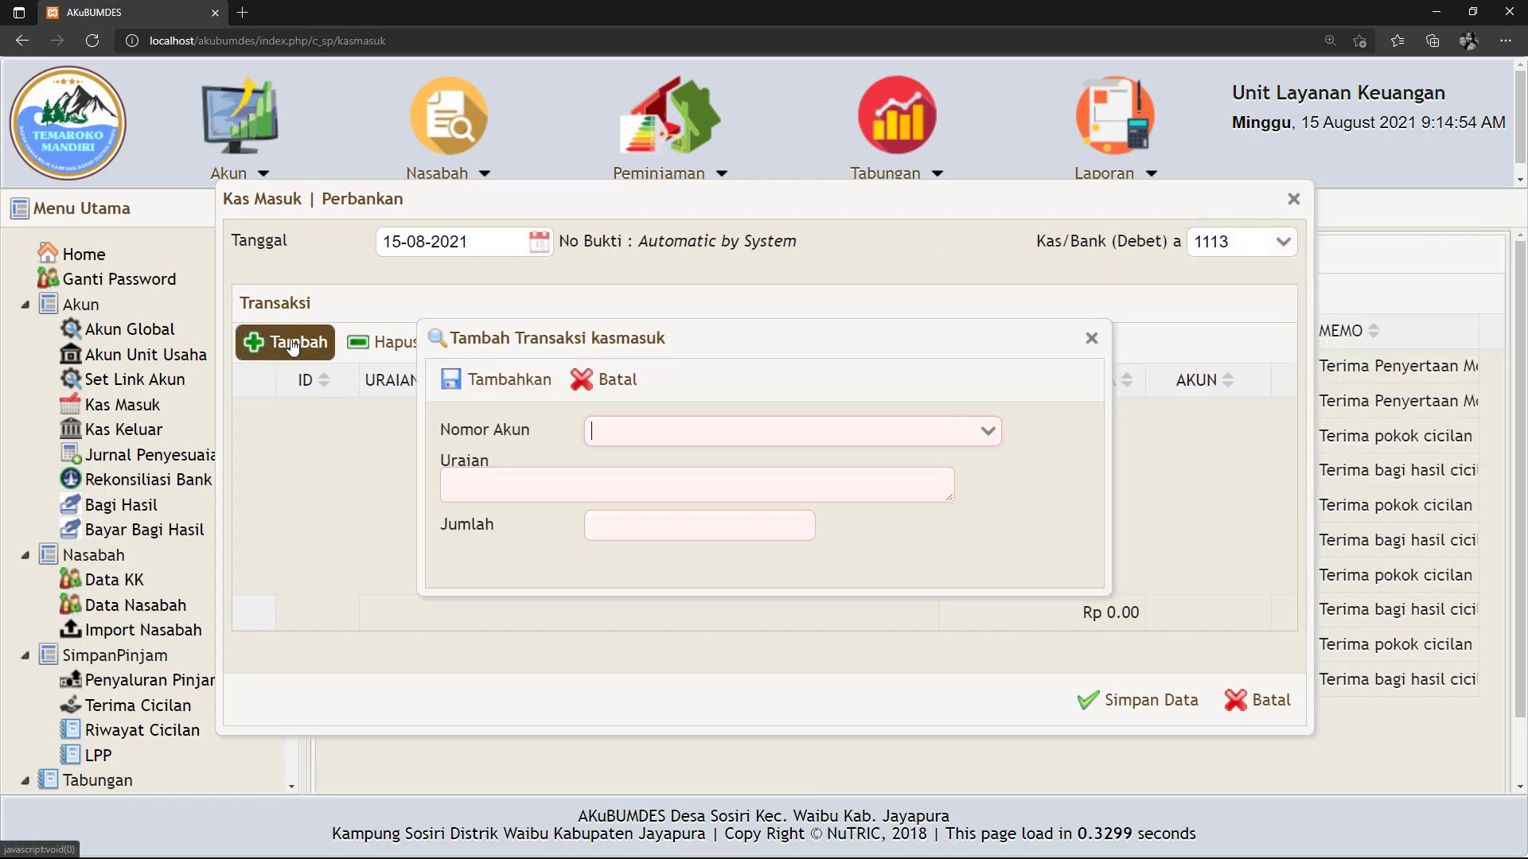
pyautogui.click(988, 432)
pyautogui.scroll(-2, 852, 558)
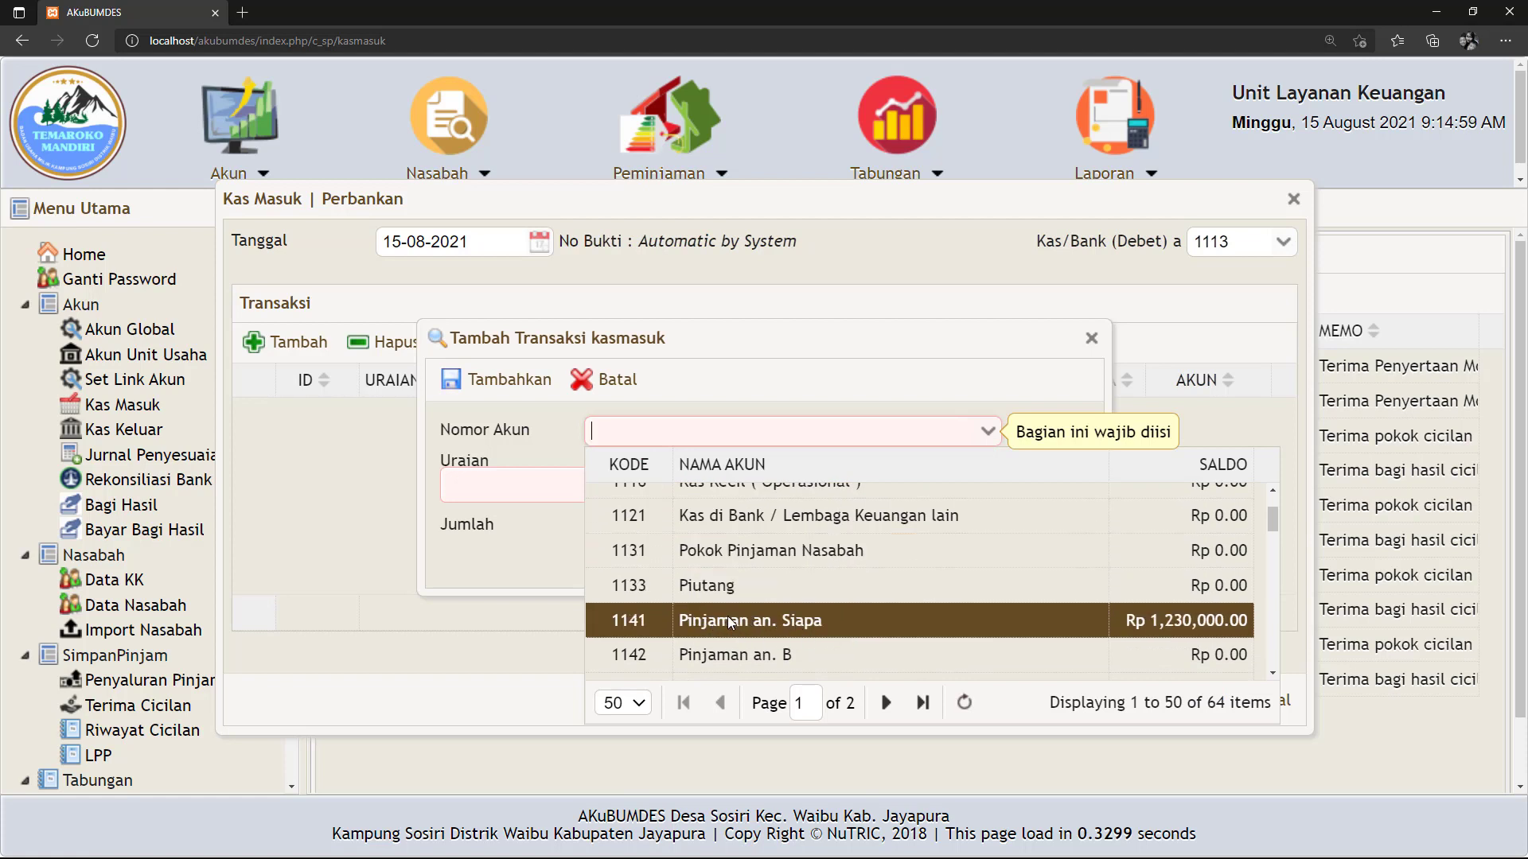
pyautogui.click(725, 619)
pyautogui.click(515, 485)
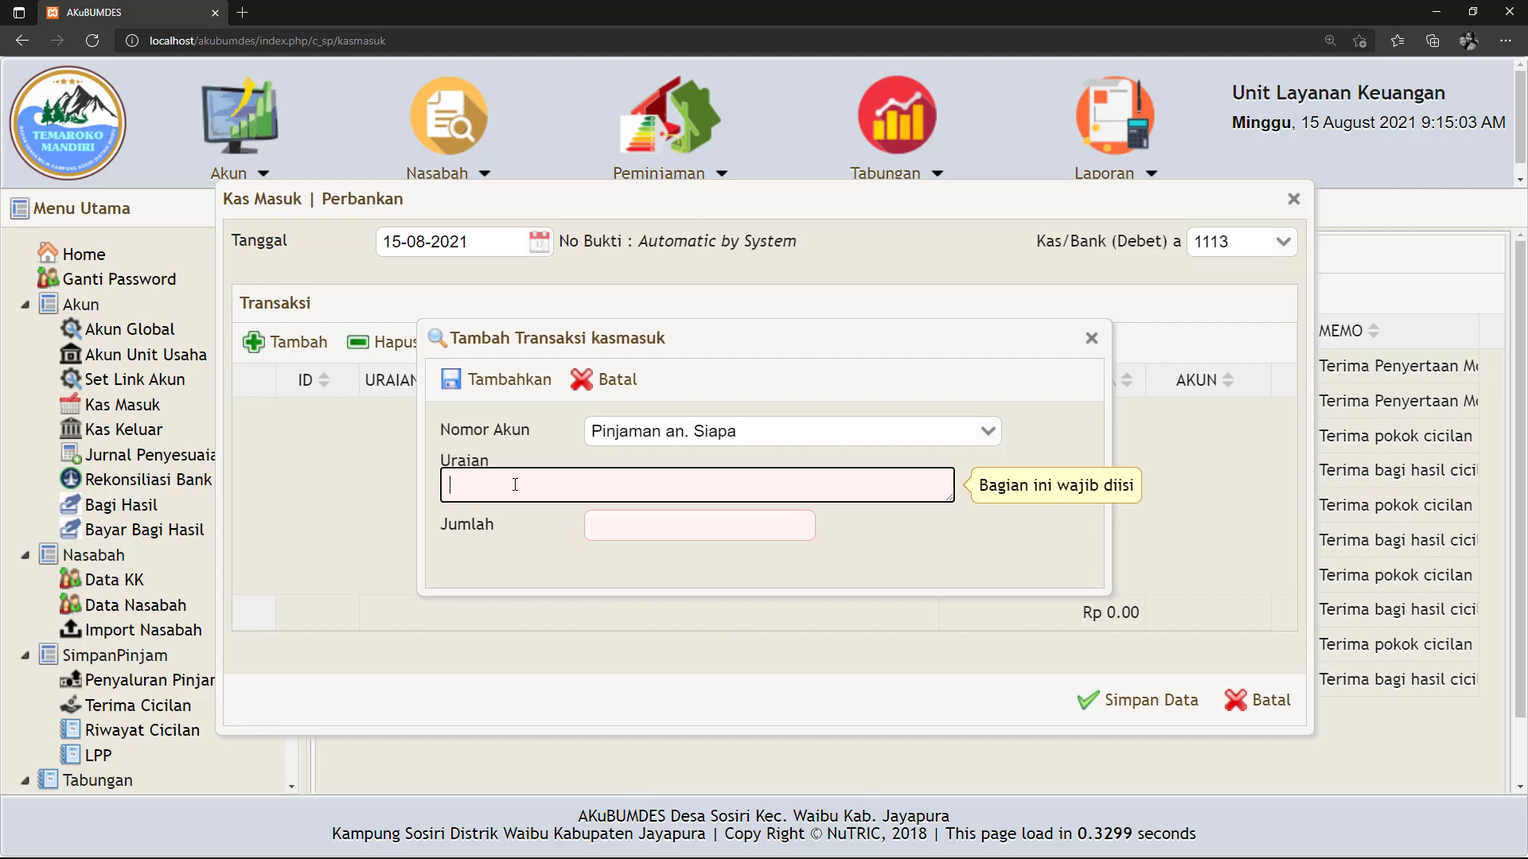
pyautogui.write('Ciciclan ')
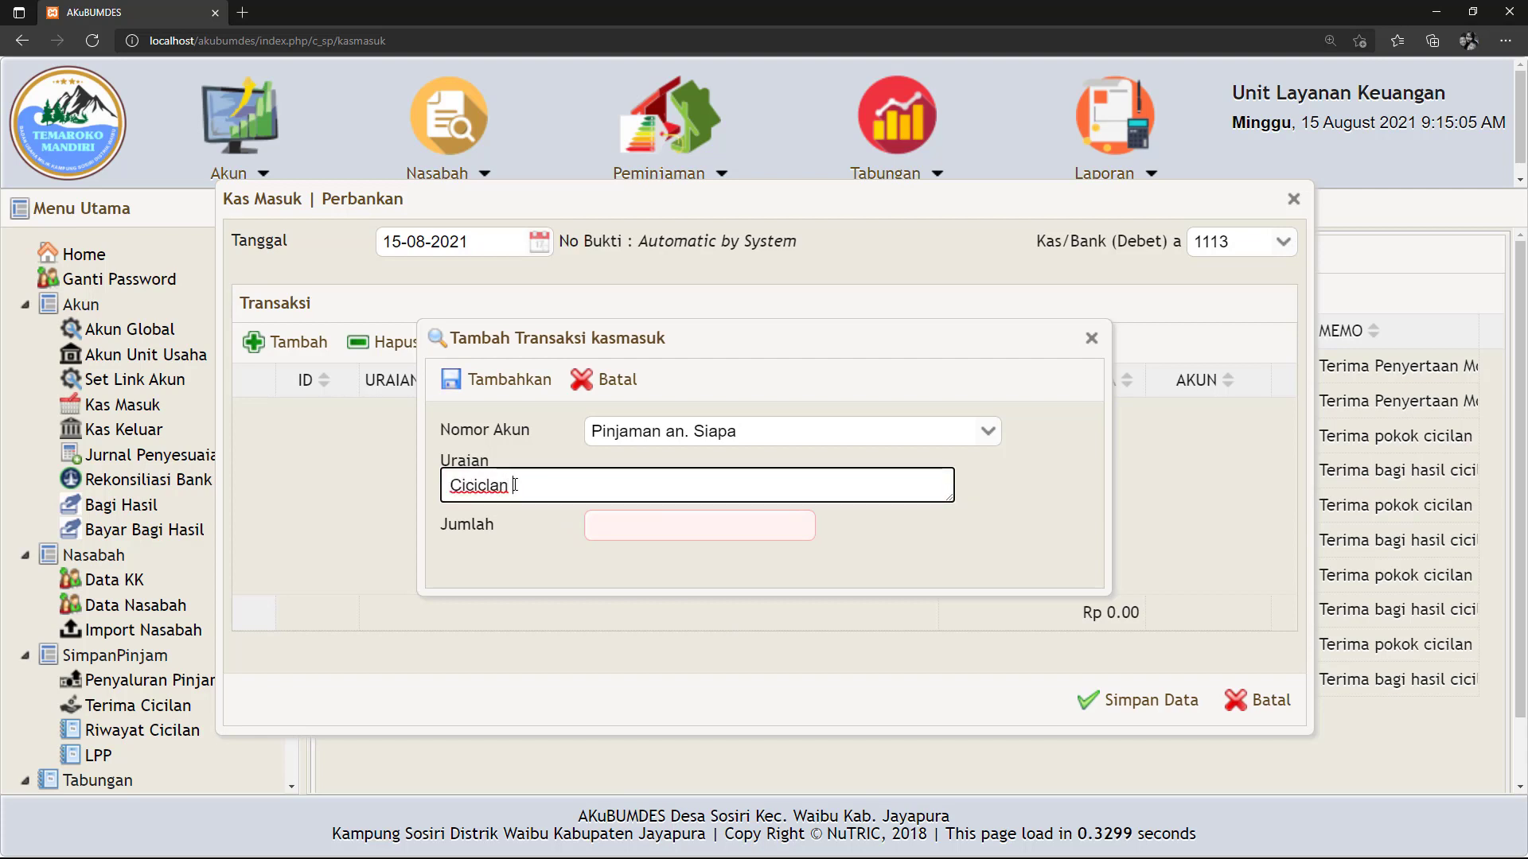
pyautogui.write('pinjaman')
pyautogui.click(624, 531)
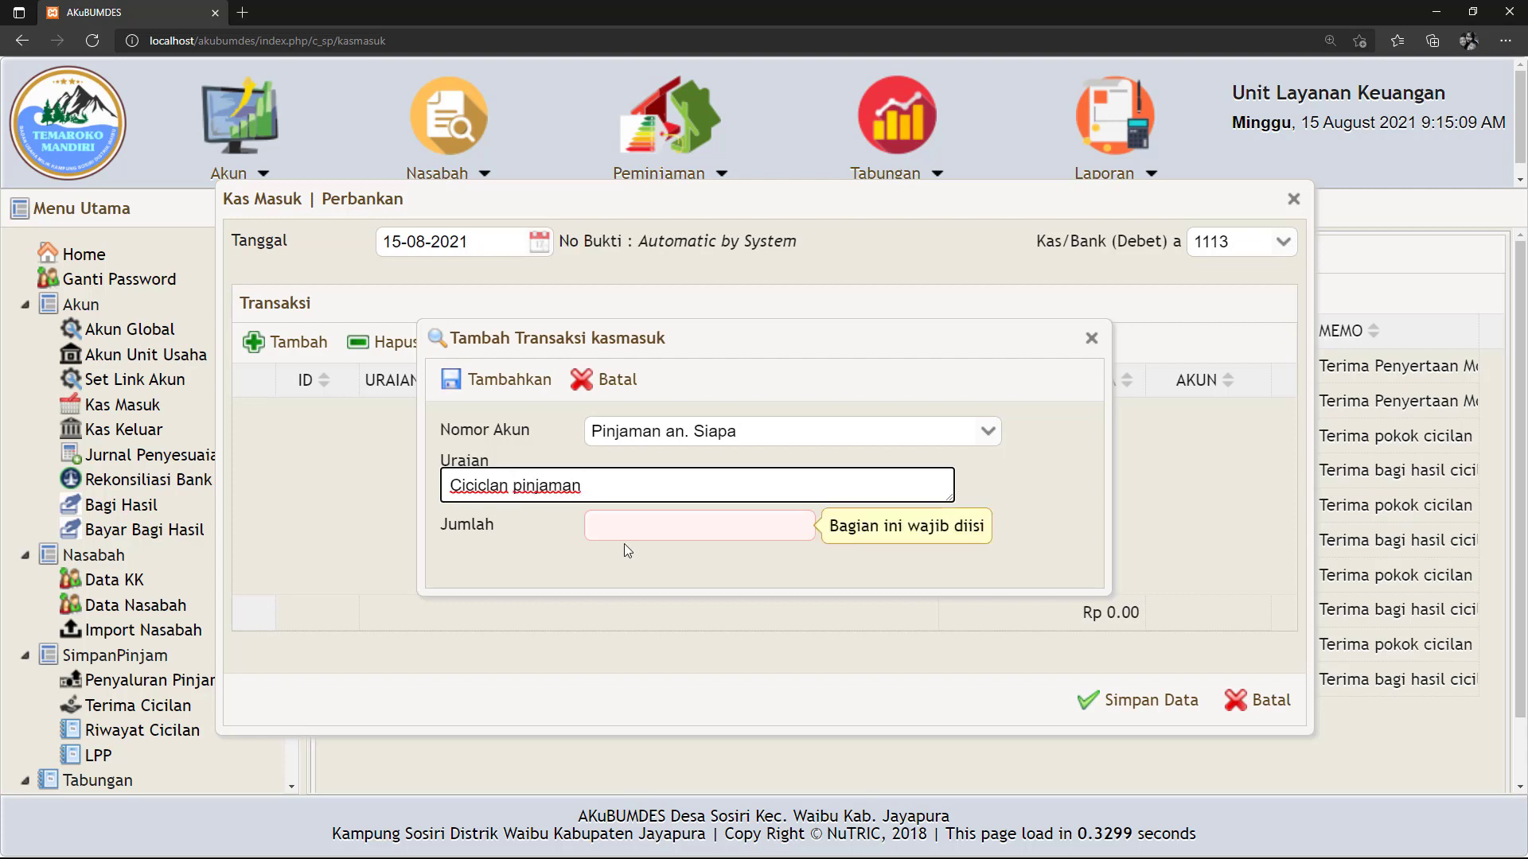
pyautogui.click(619, 531)
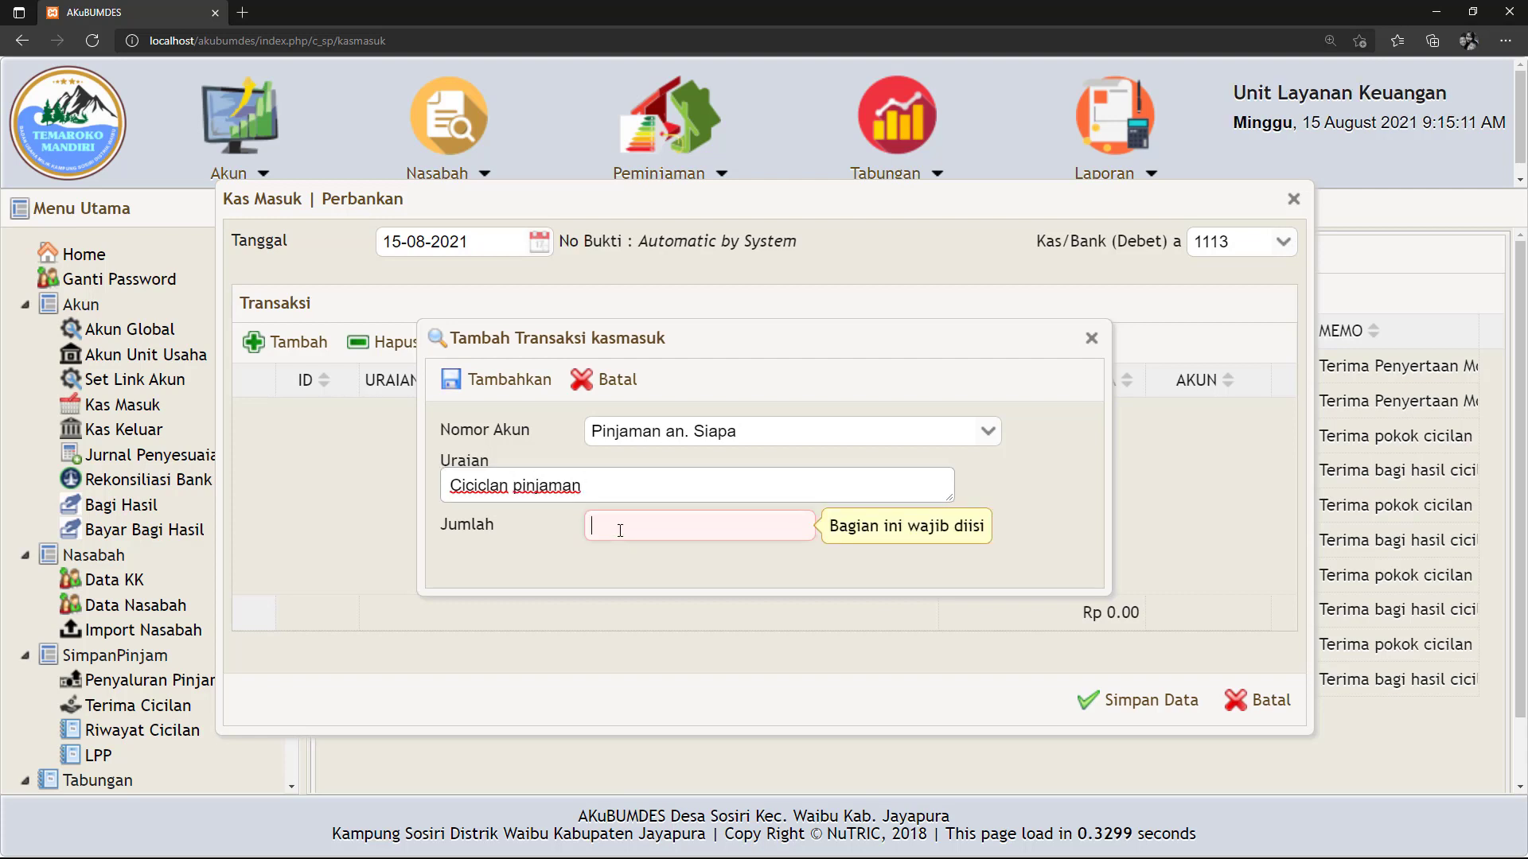
pyautogui.write('1.000.00')
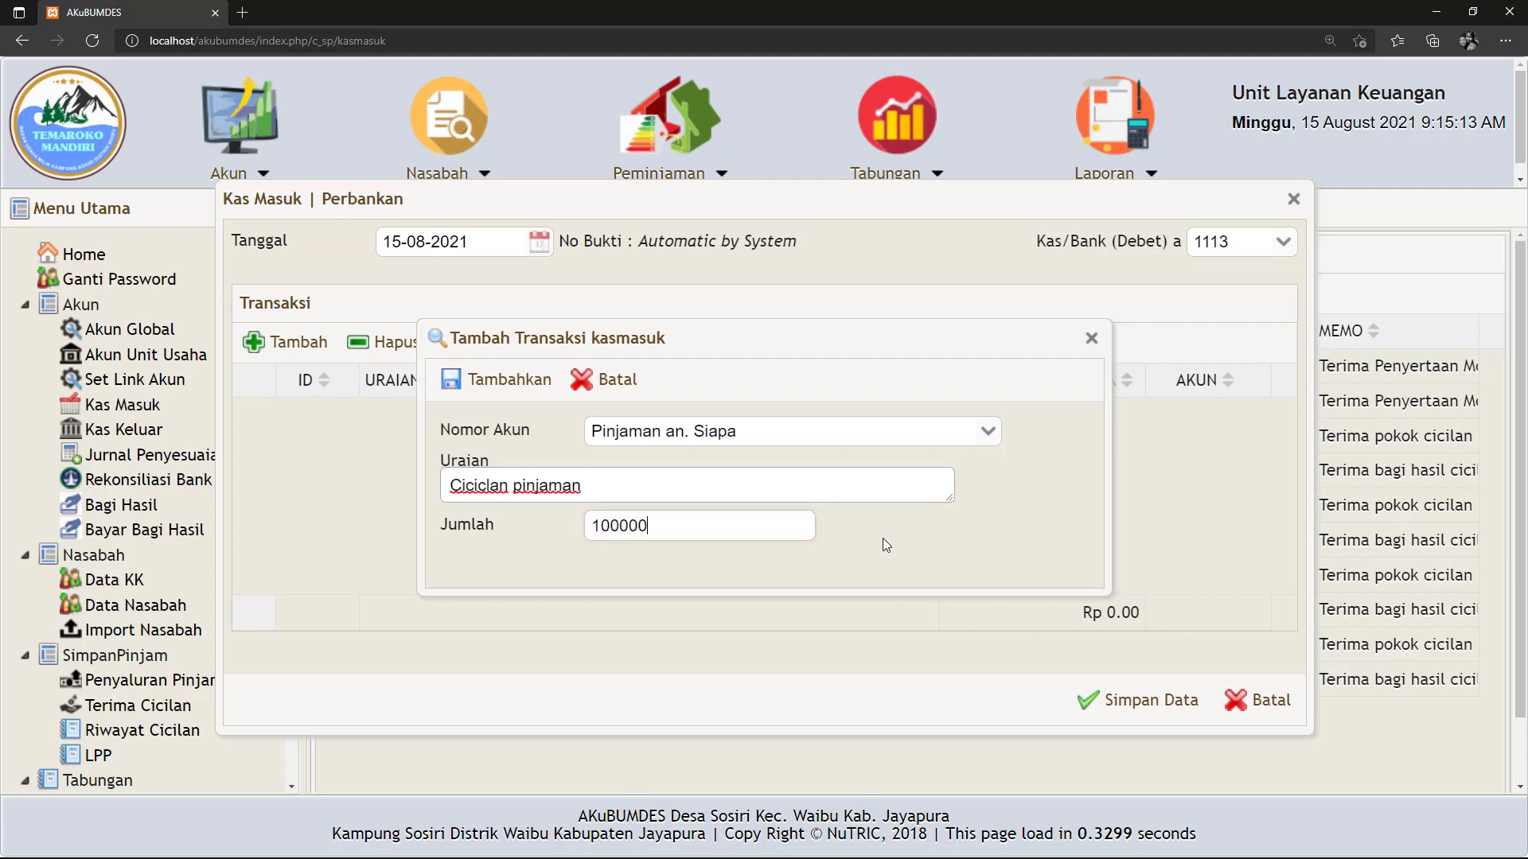
pyautogui.write('0')
pyautogui.click(501, 380)
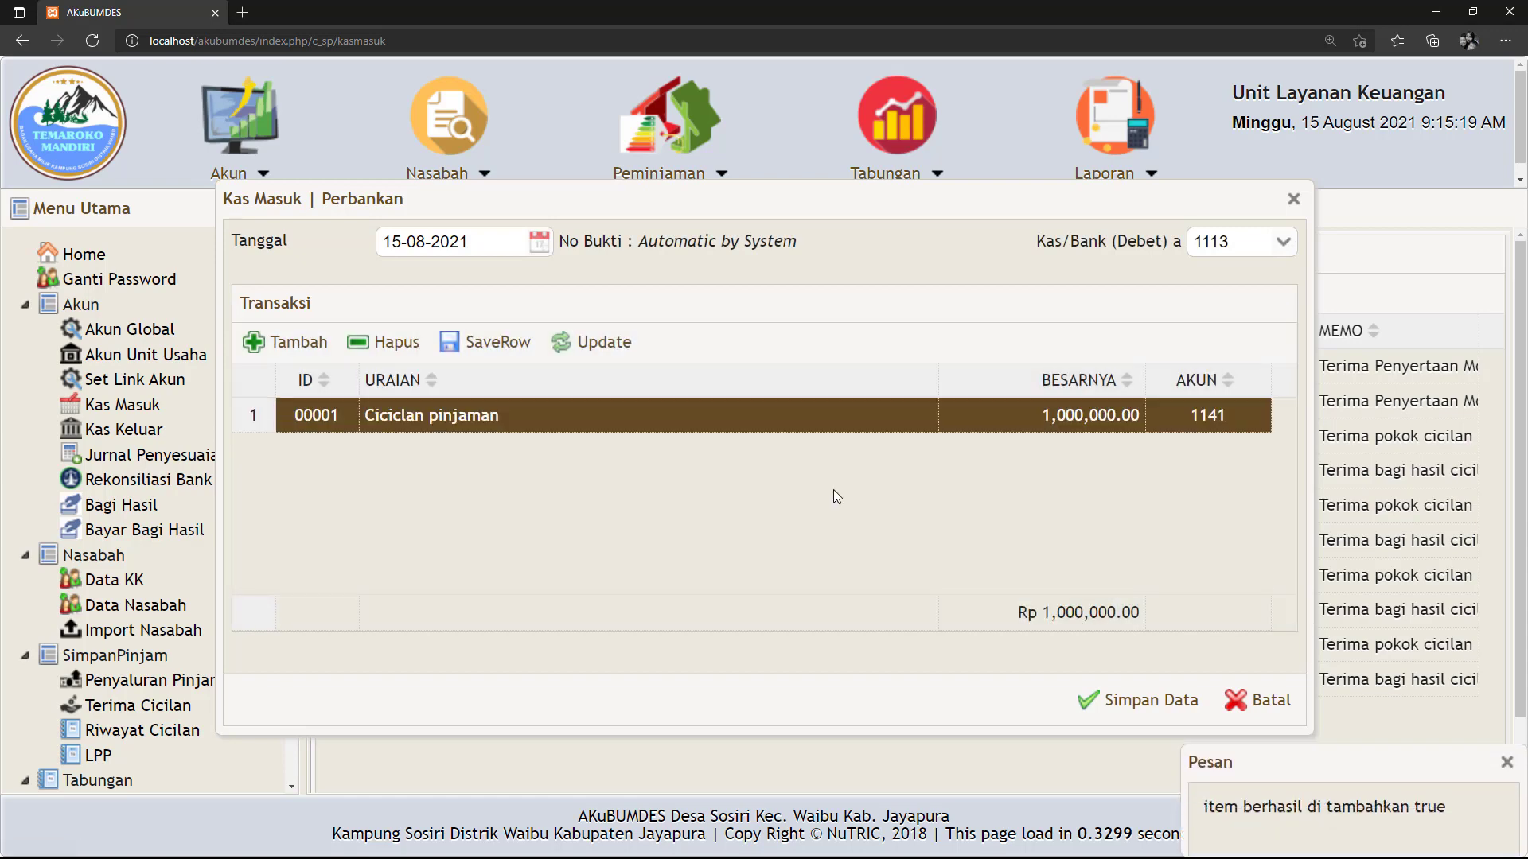
pyautogui.click(1106, 706)
pyautogui.click(961, 565)
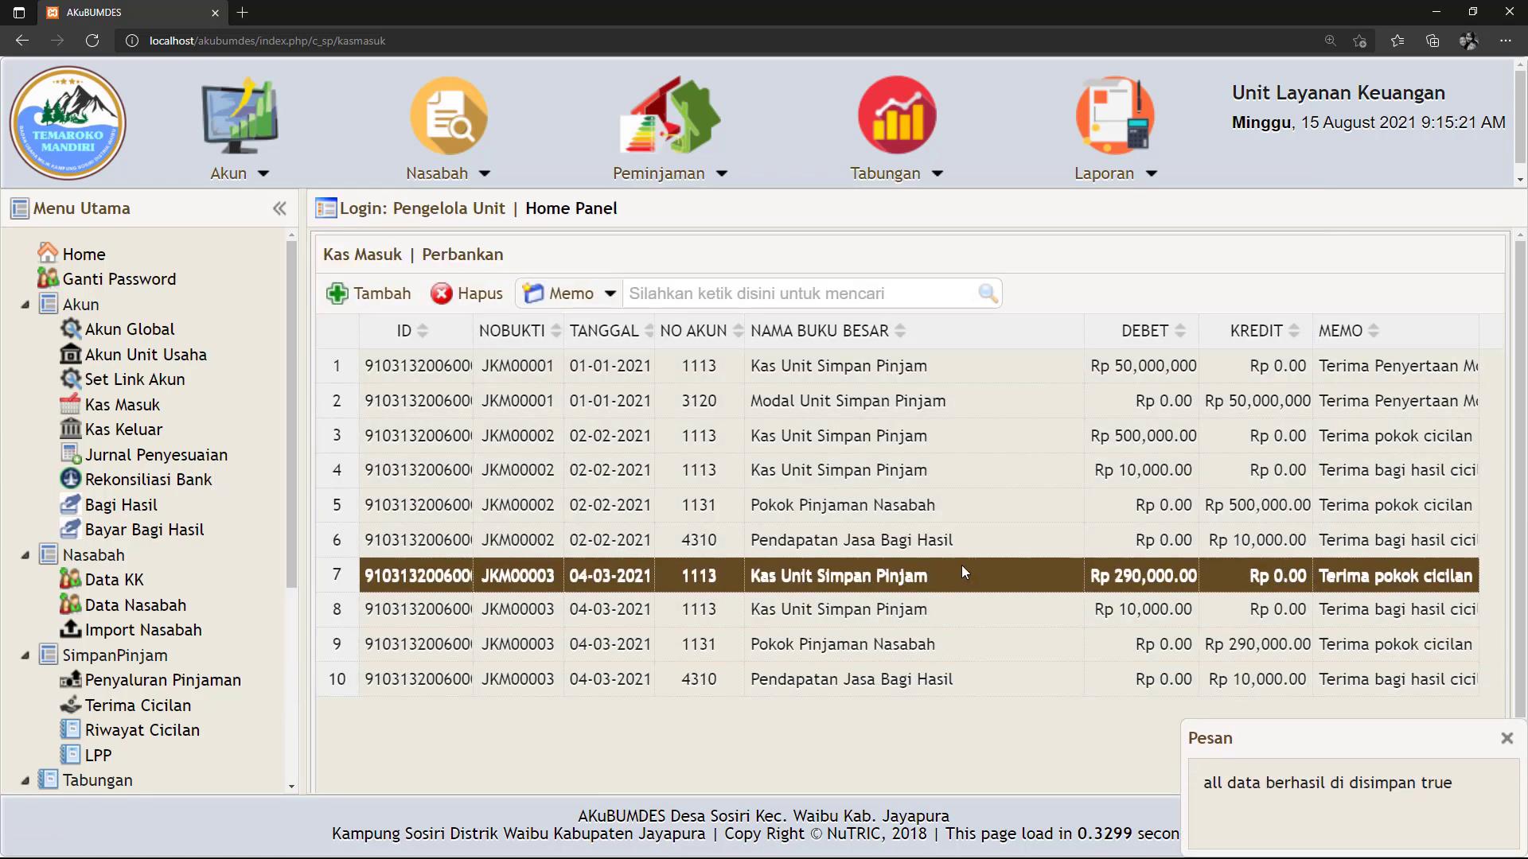
# Open Neraca under Laporan and request the balance sheet for 15 August 2021.
pyautogui.scroll(-3, 131, 716)
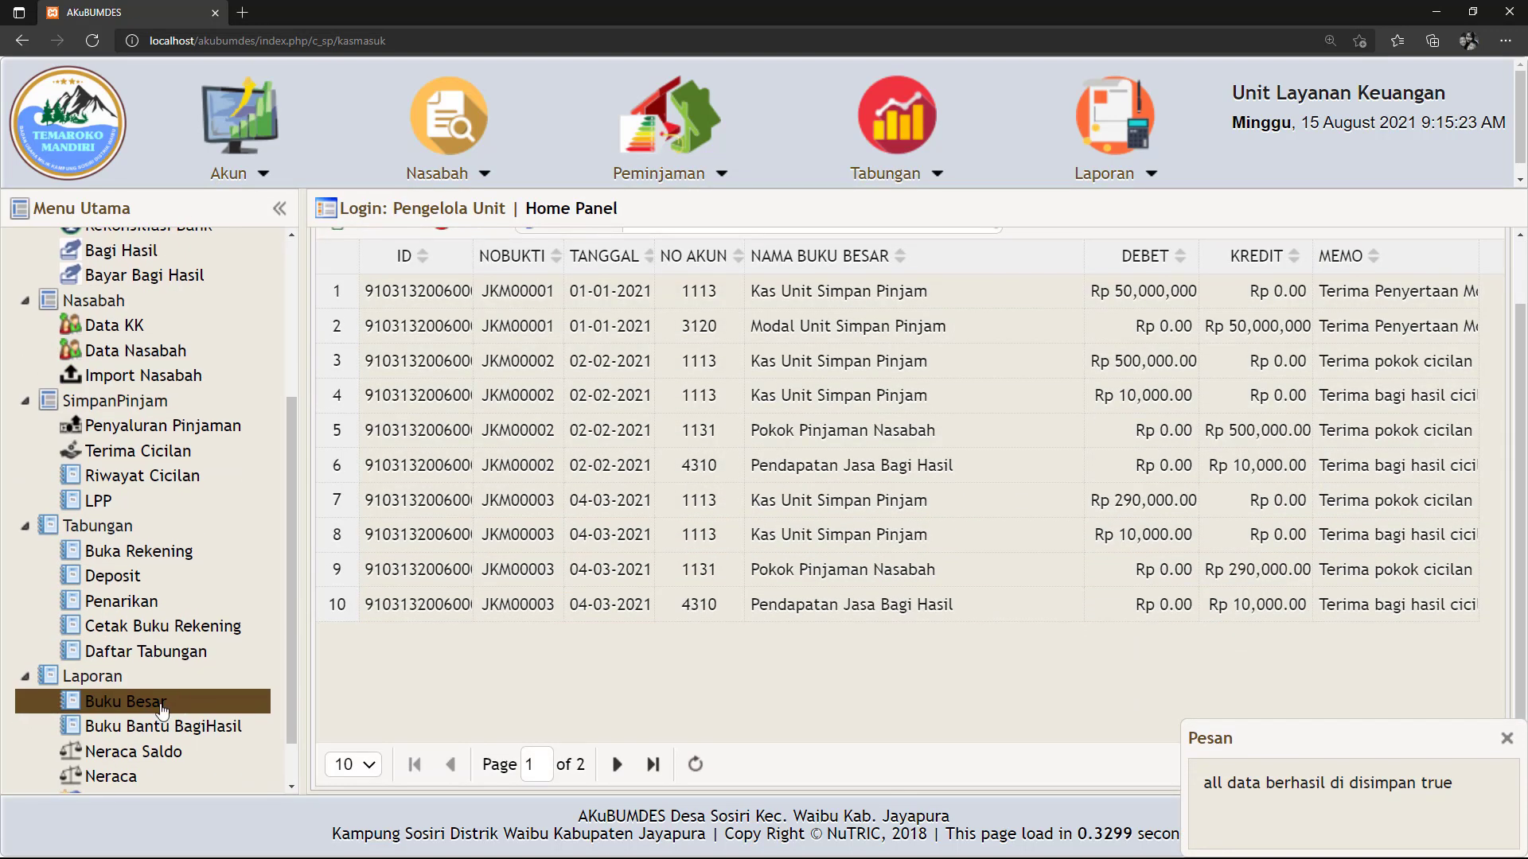
pyautogui.scroll(-1, 125, 764)
pyautogui.click(118, 726)
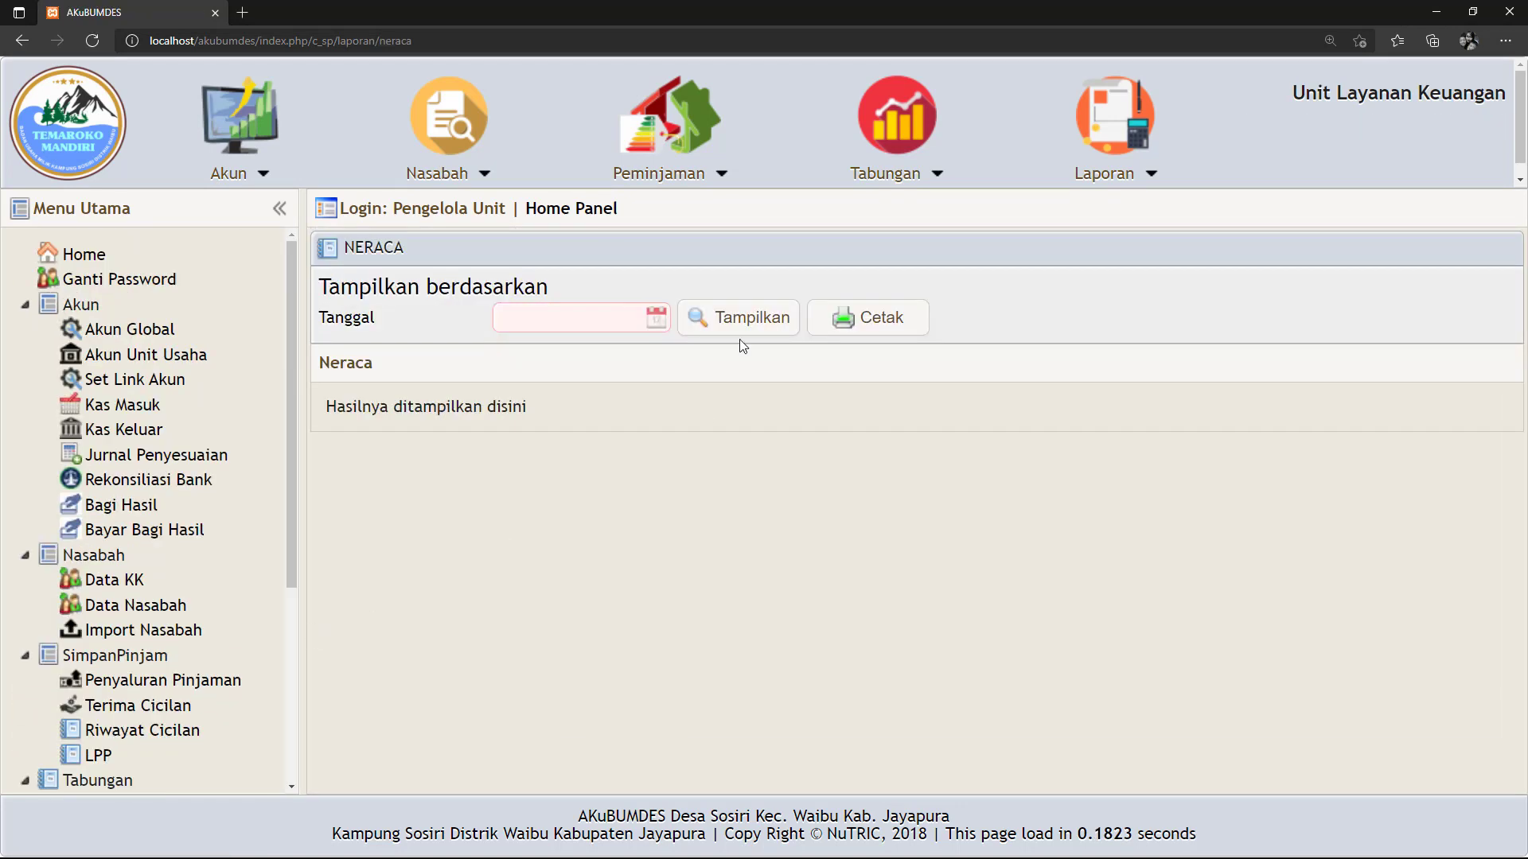
pyautogui.click(656, 318)
pyautogui.click(513, 506)
pyautogui.click(738, 320)
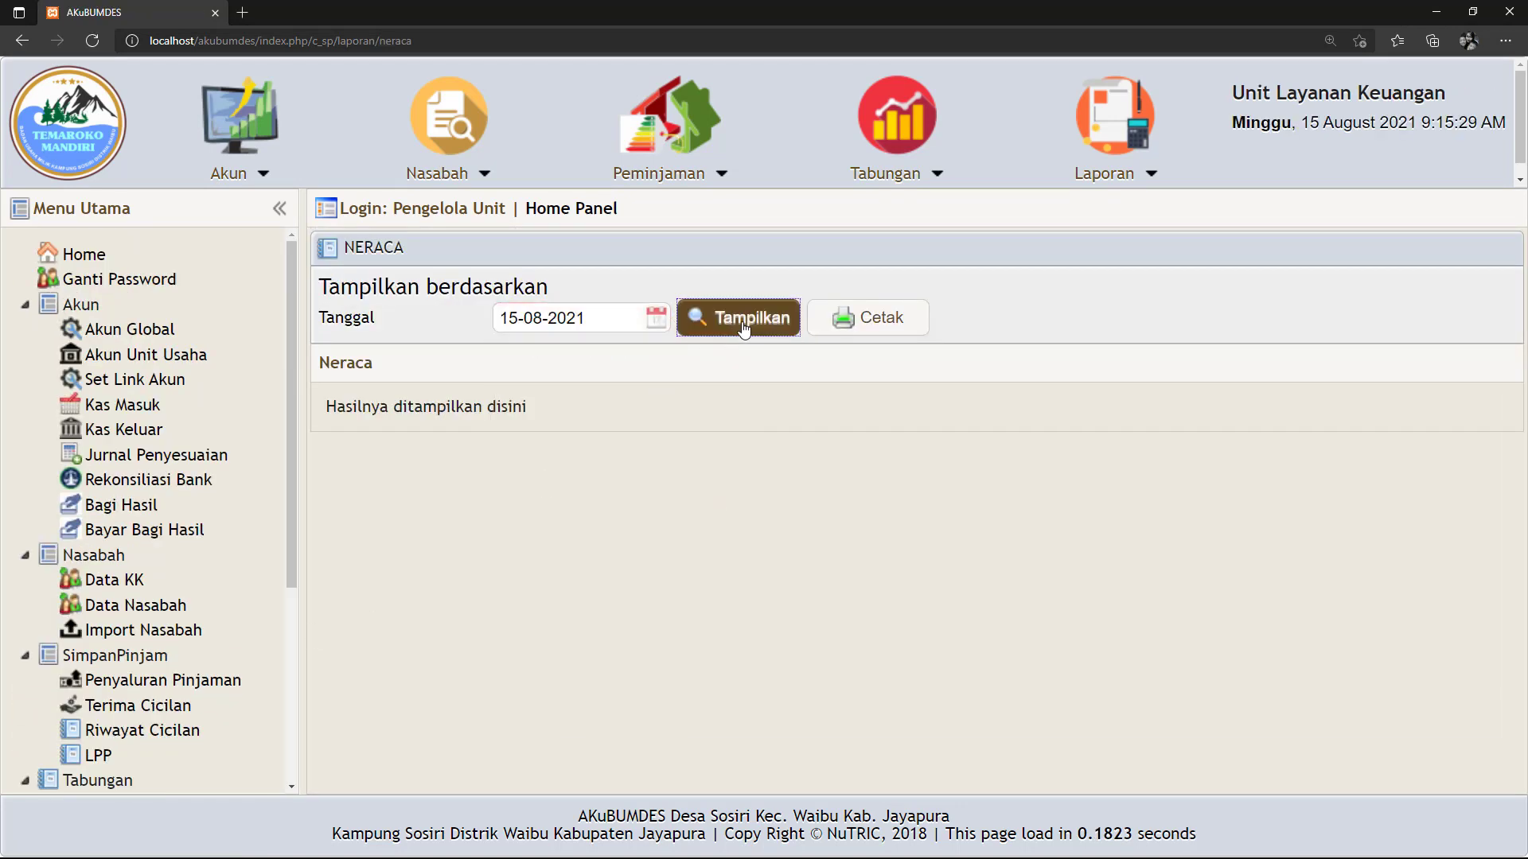
# Highlight loan 1141's 230,000.00 balance and the 40,000.00 Laba Berjalan profit in the Neraca report.
pyautogui.scroll(-2, 951, 622)
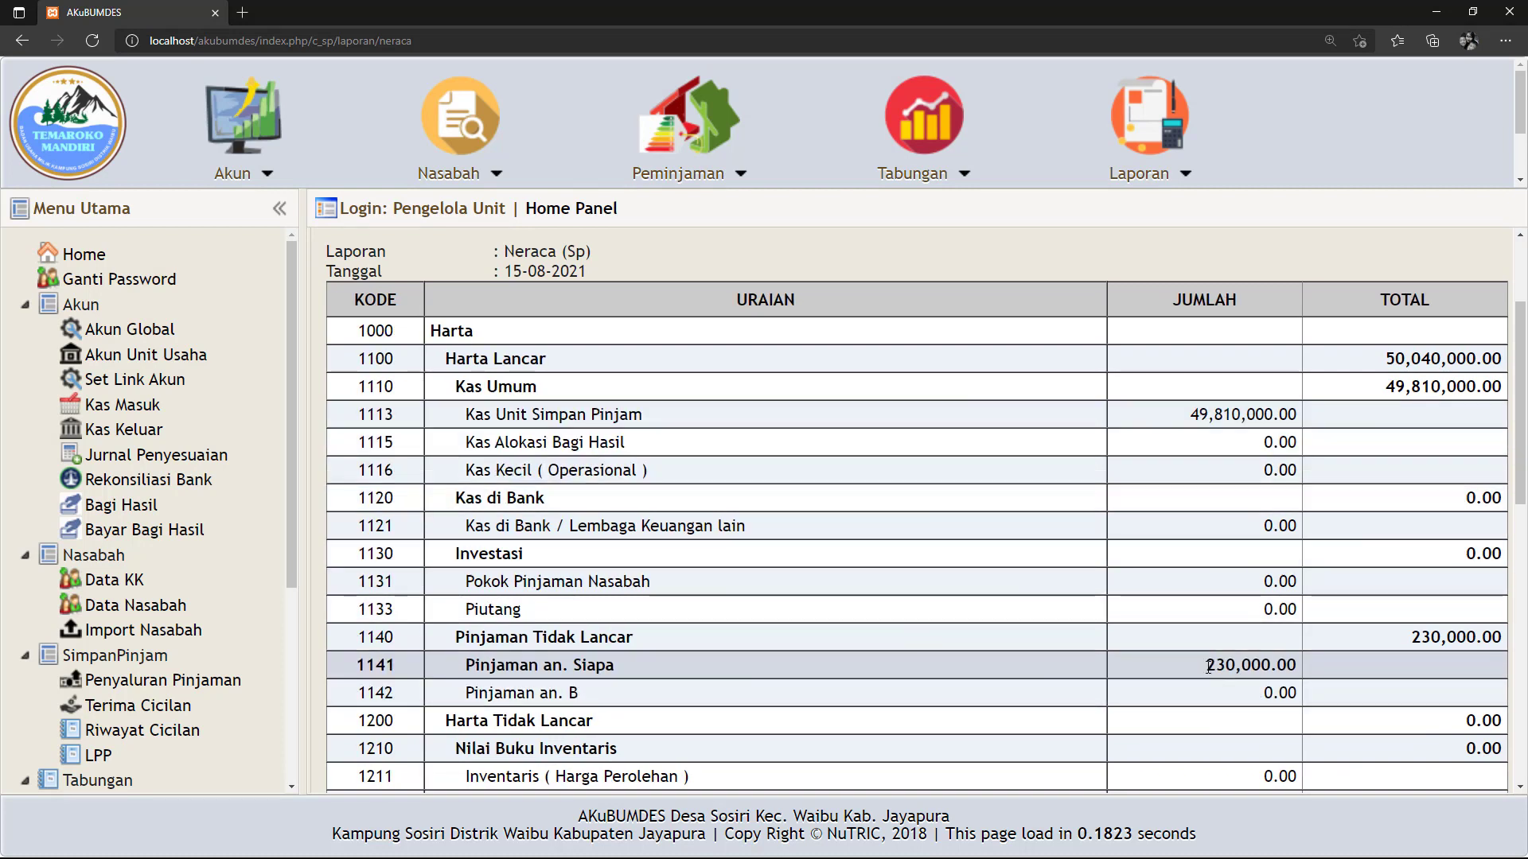
pyautogui.moveTo(1207, 665); pyautogui.dragTo(1296, 668)
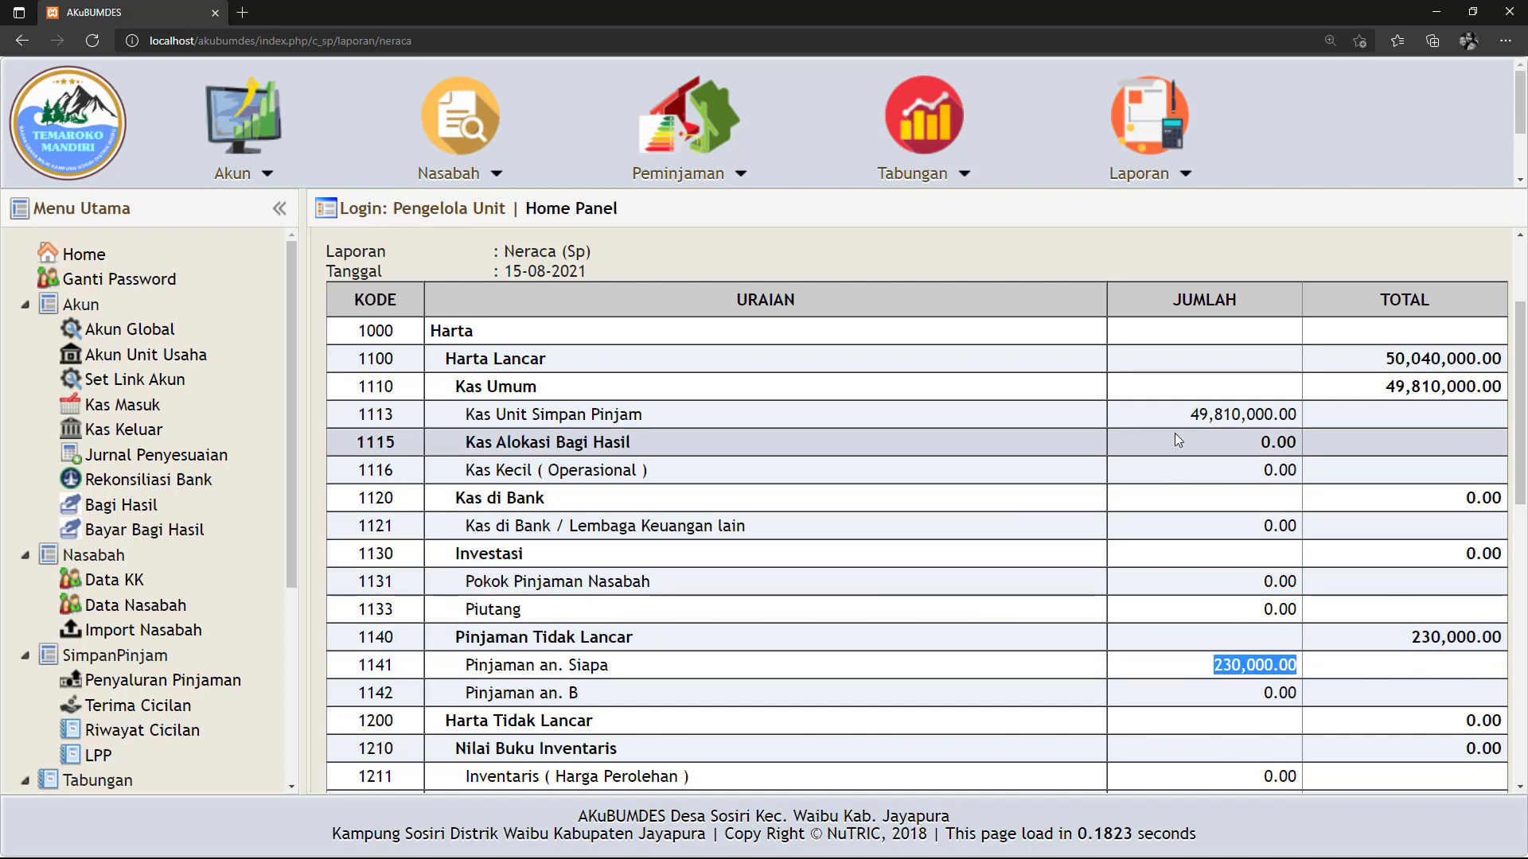
pyautogui.moveTo(1186, 414); pyautogui.dragTo(1298, 415)
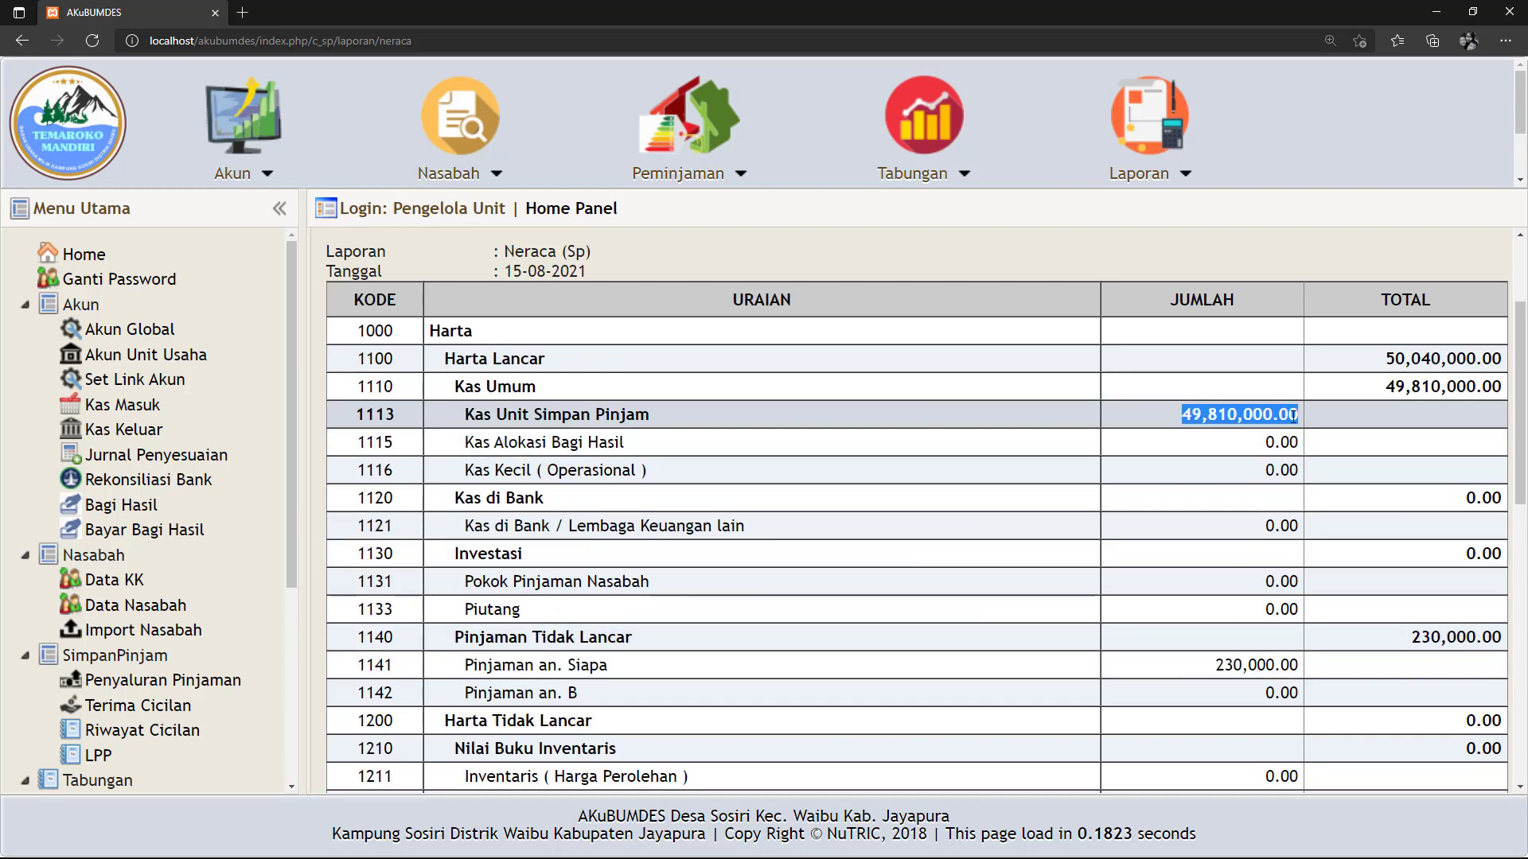
pyautogui.scroll(-4, 1226, 559)
pyautogui.scroll(-4, 1228, 567)
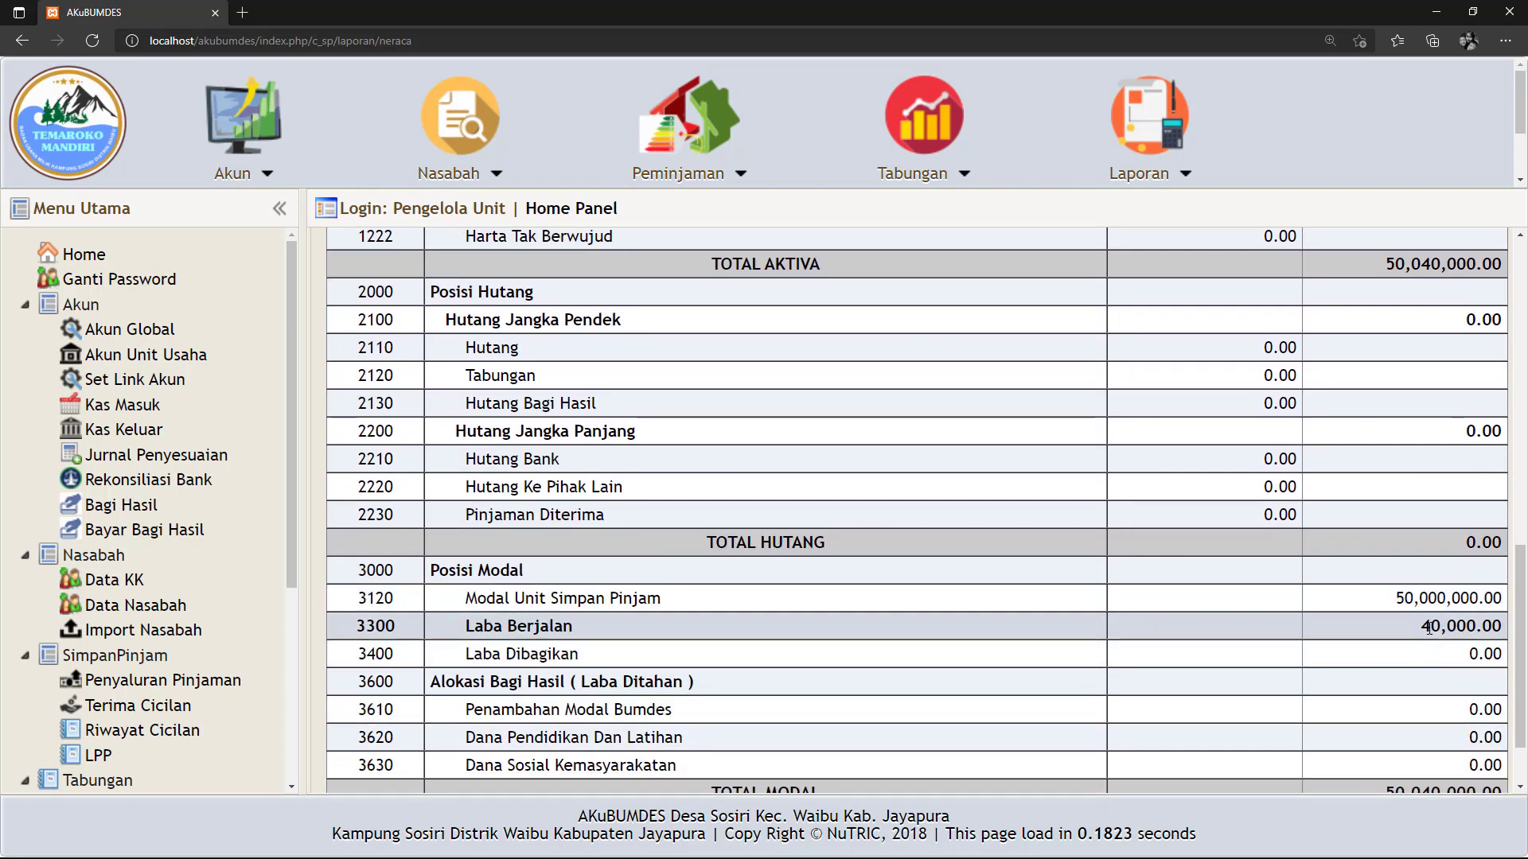
pyautogui.moveTo(1428, 628); pyautogui.dragTo(1496, 626)
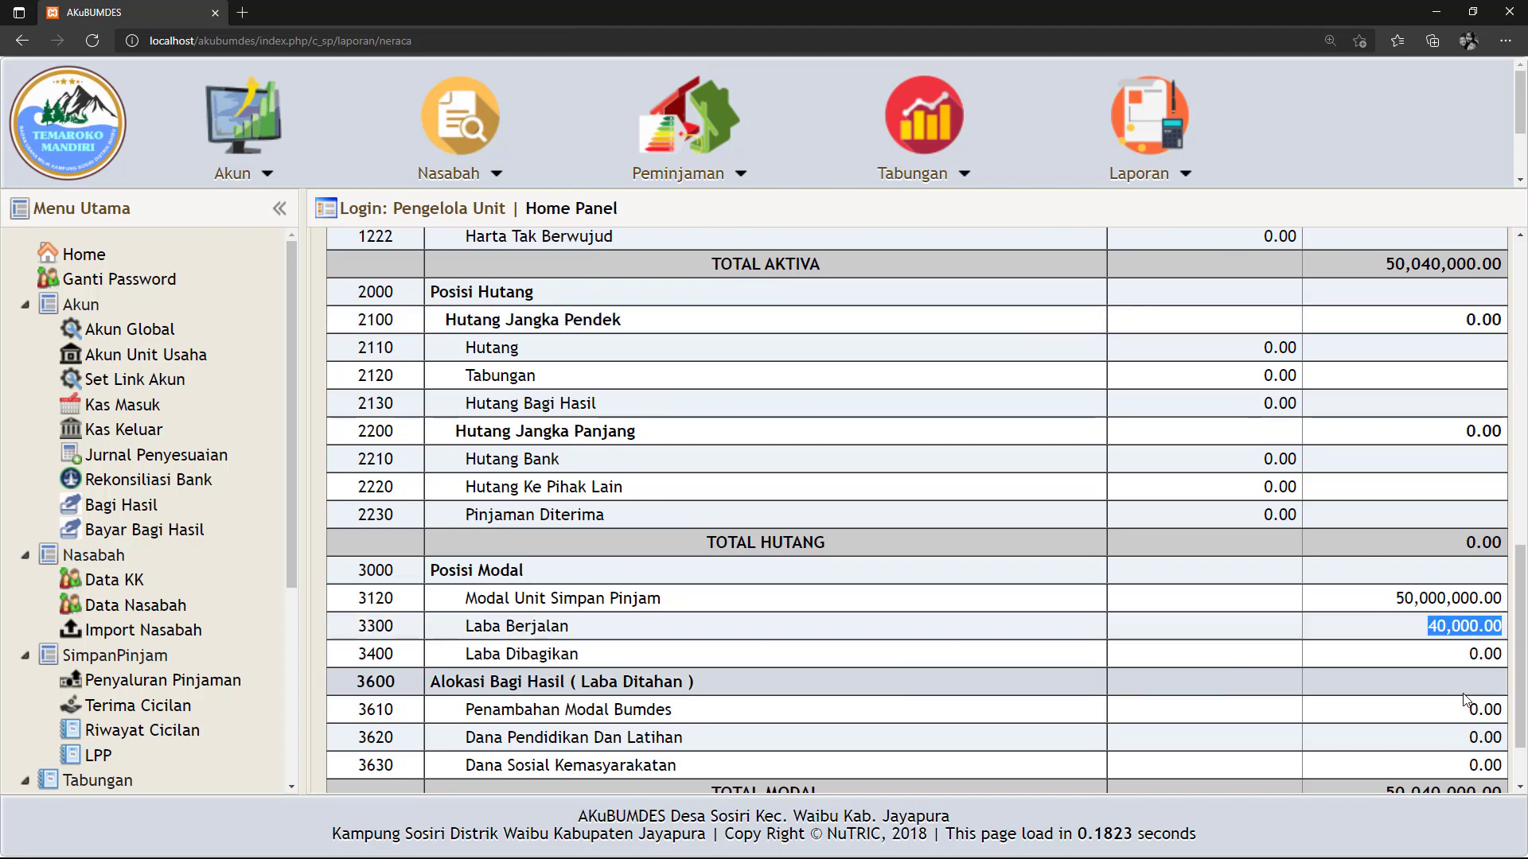
pyautogui.scroll(1, 1456, 710)
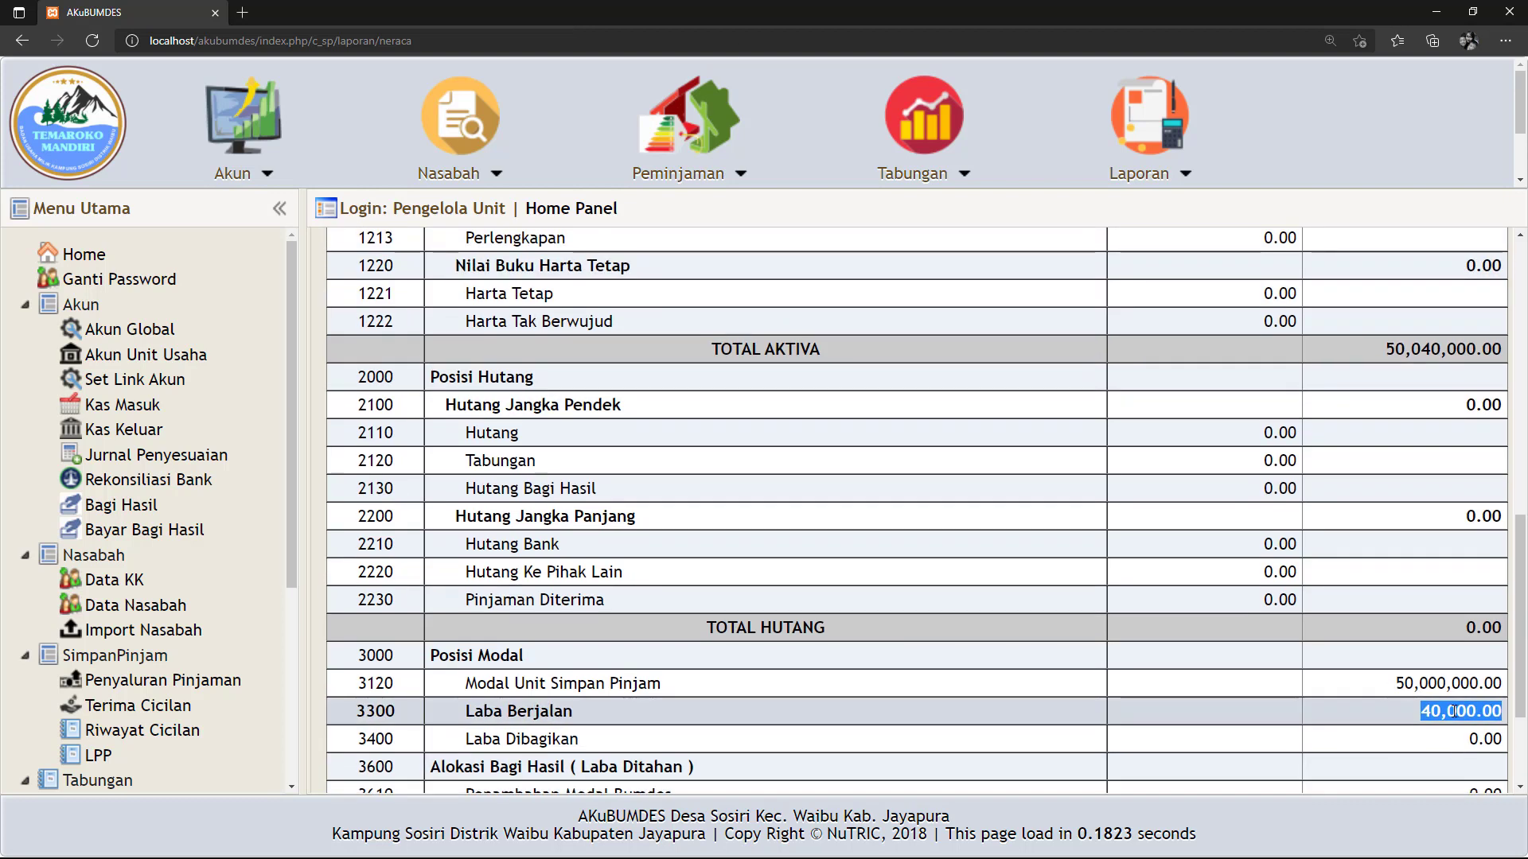
pyautogui.scroll(4, 1410, 708)
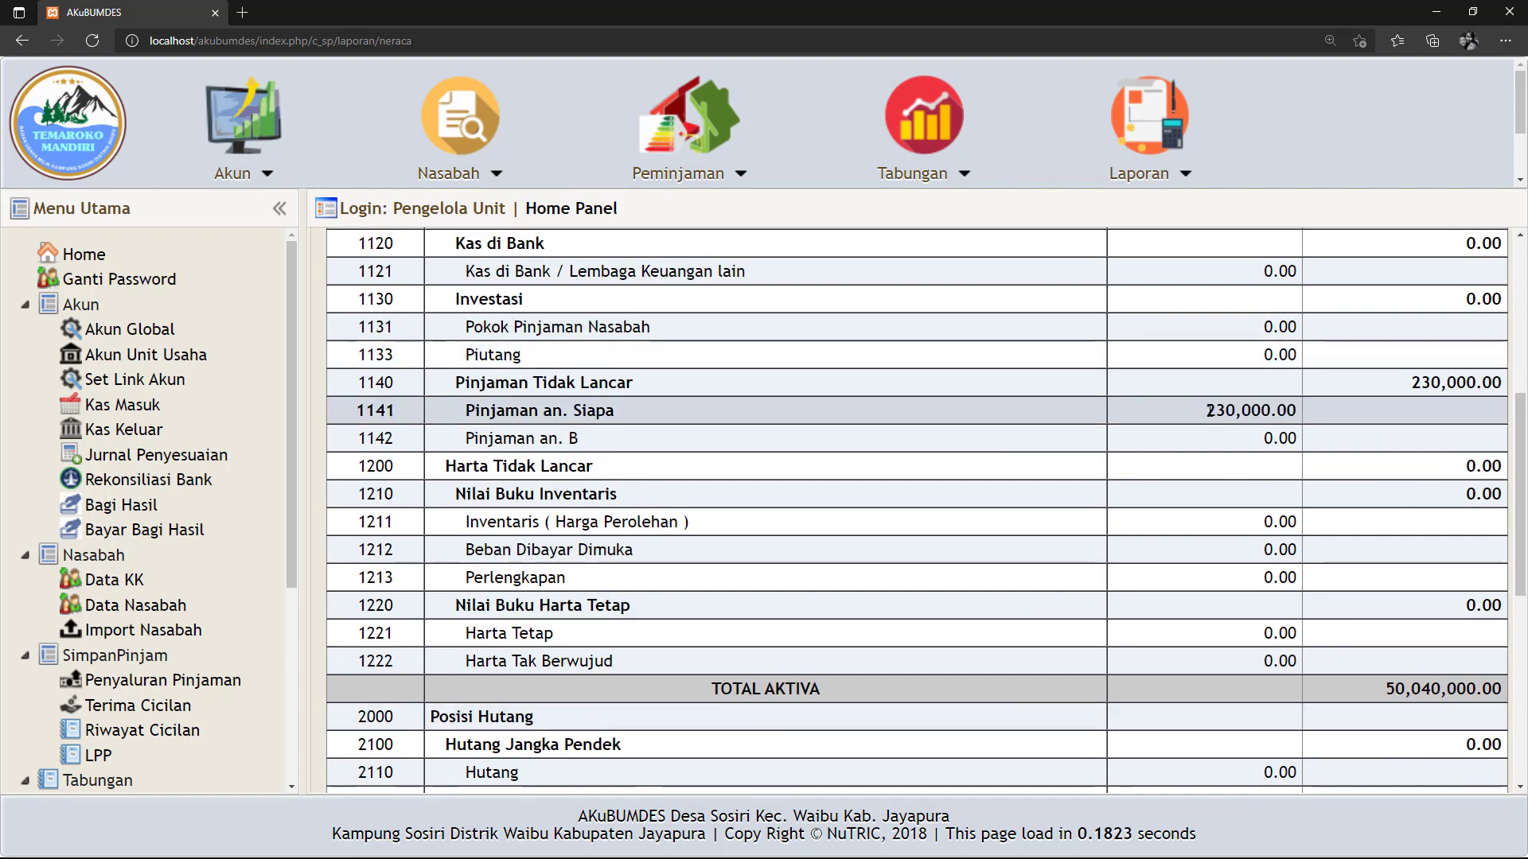
pyautogui.moveTo(1207, 410); pyautogui.dragTo(1299, 409)
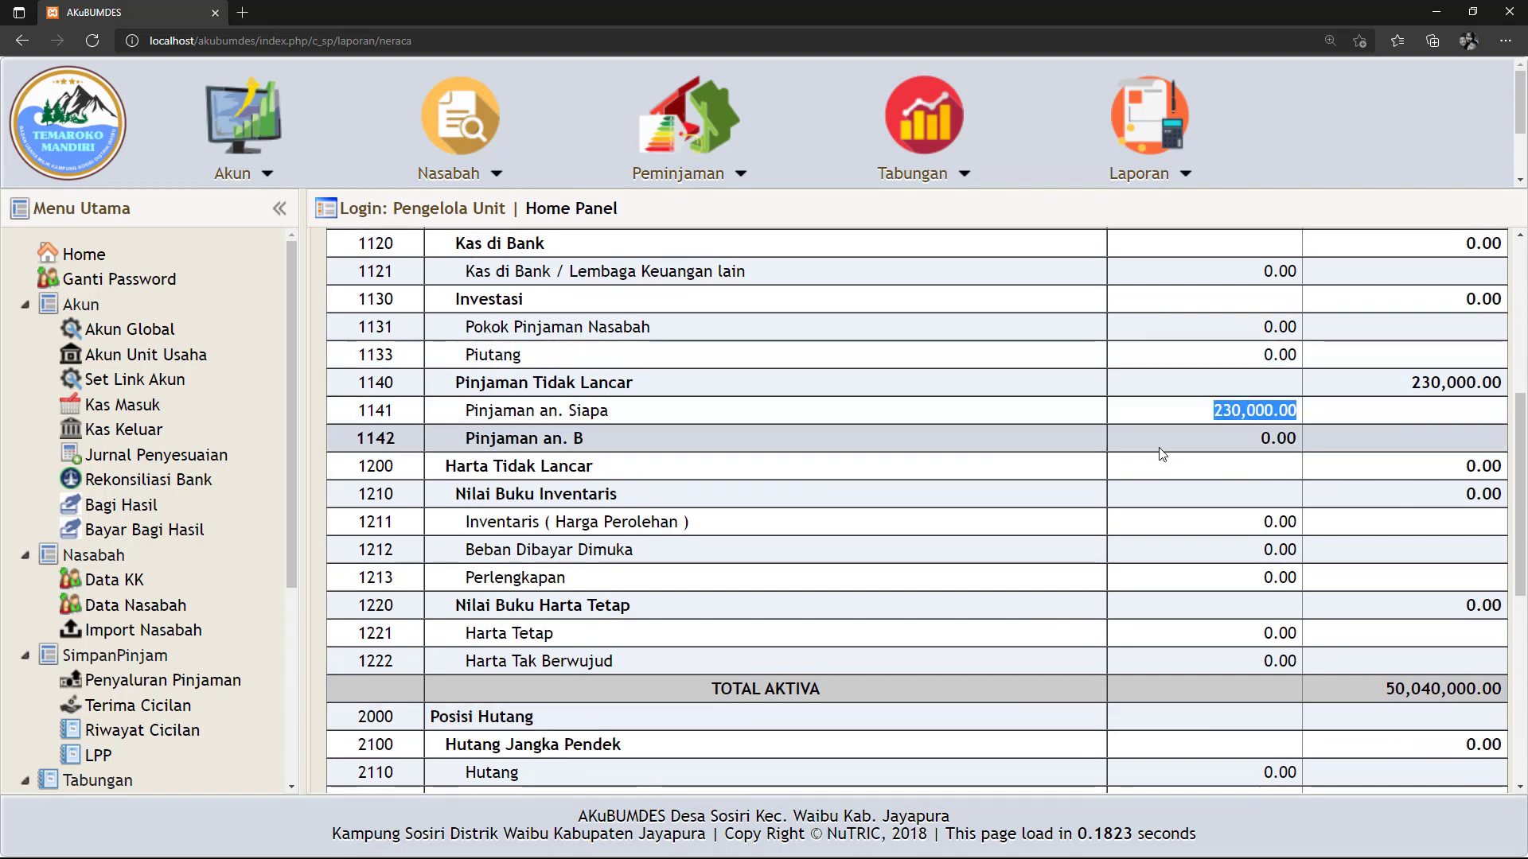
pyautogui.scroll(-2, 1160, 449)
pyautogui.scroll(-3, 1162, 454)
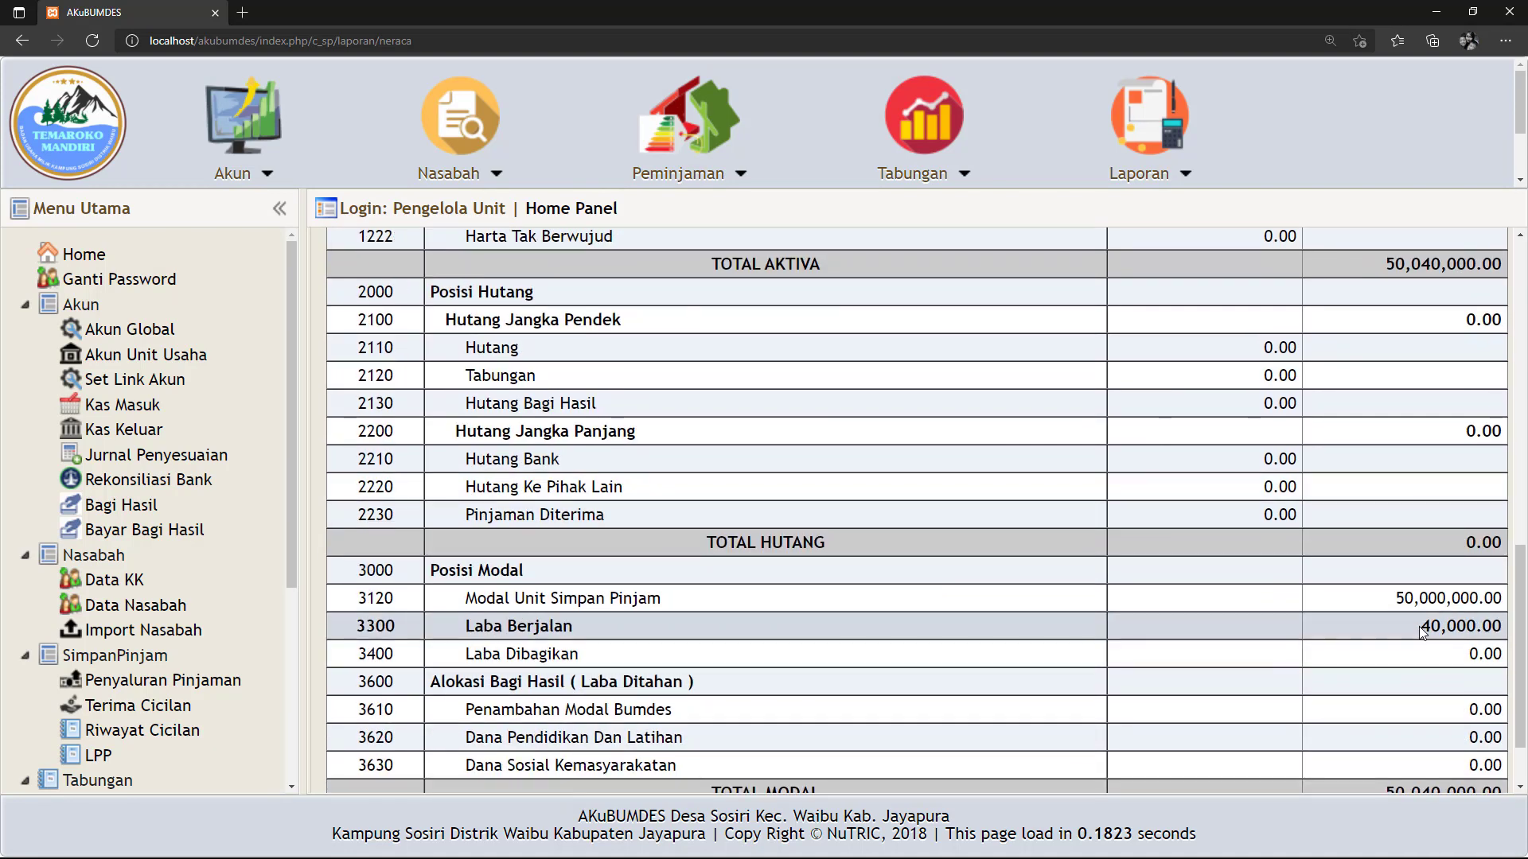
pyautogui.moveTo(1445, 626); pyautogui.dragTo(1507, 626)
pyautogui.scroll(4, 1258, 642)
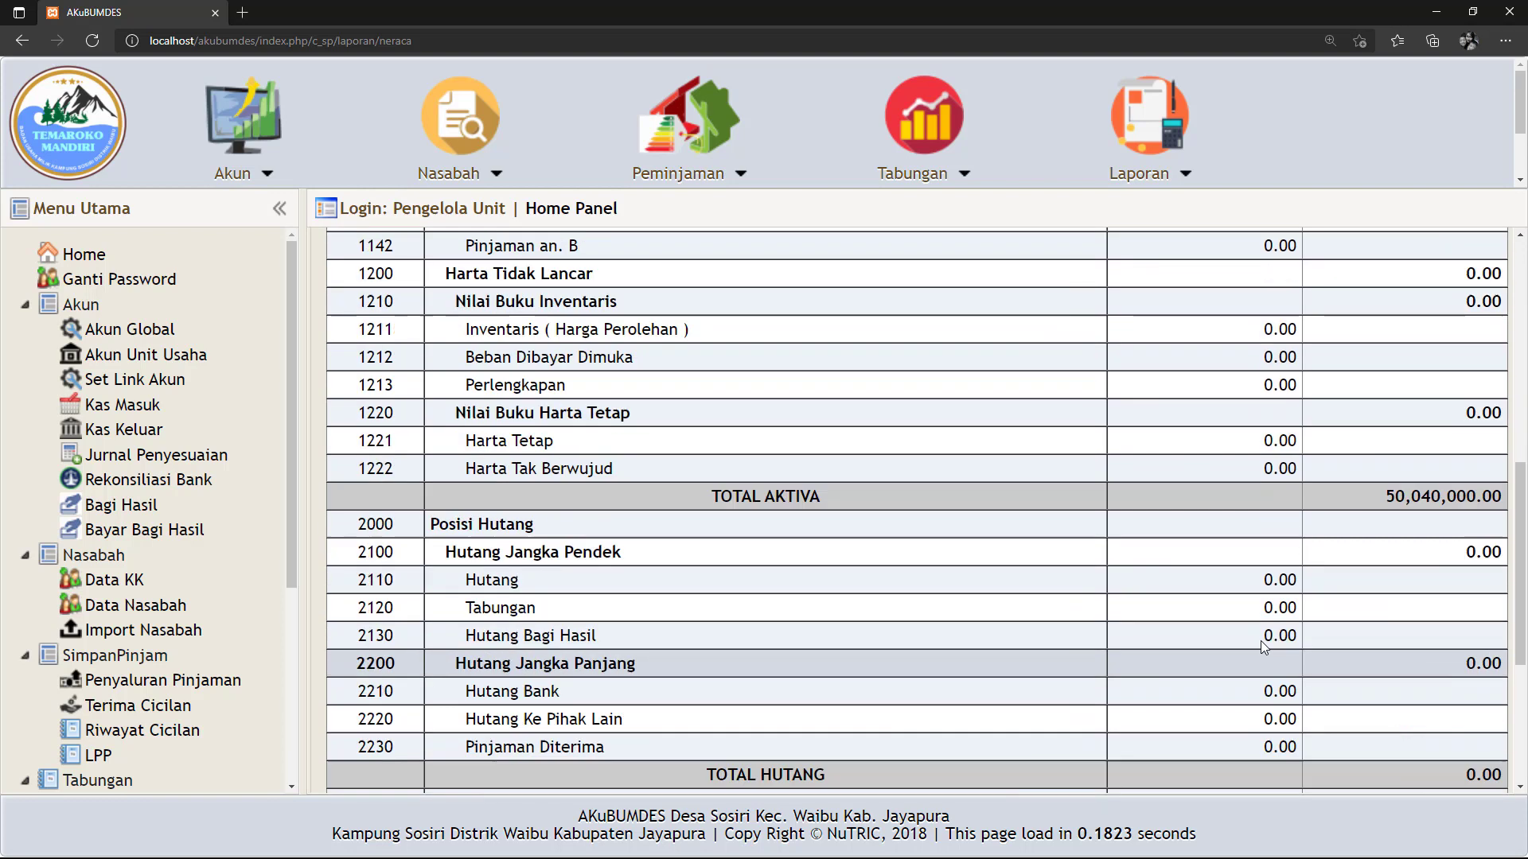
# Re-mark the full 230,000.00 balance of loan 1141 to confirm it.
pyautogui.moveTo(1191, 325); pyautogui.dragTo(1305, 326)
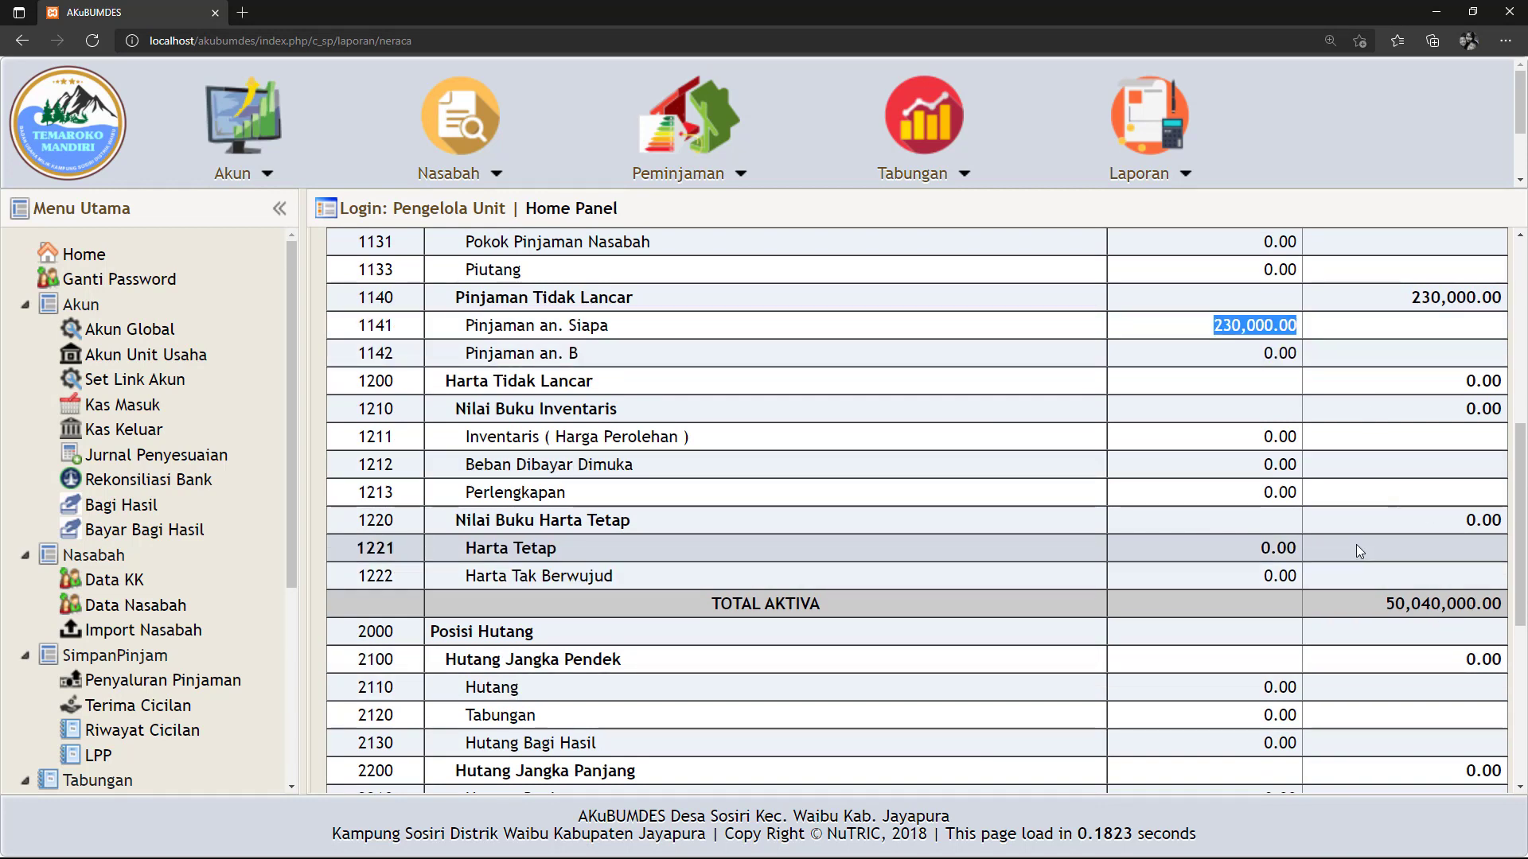
pyautogui.scroll(1, 1356, 544)
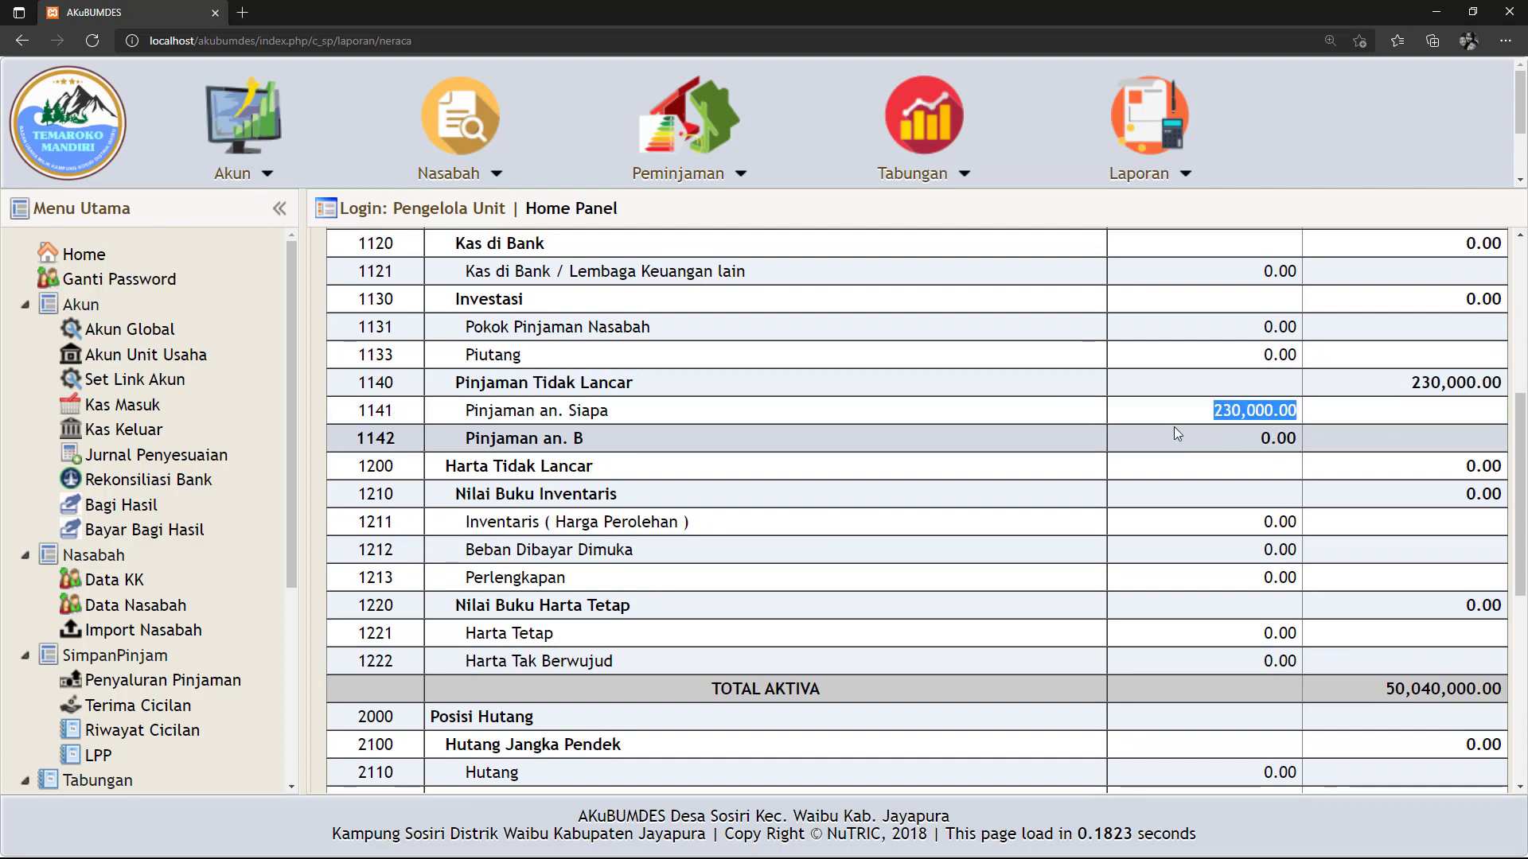
pyautogui.click(1203, 408)
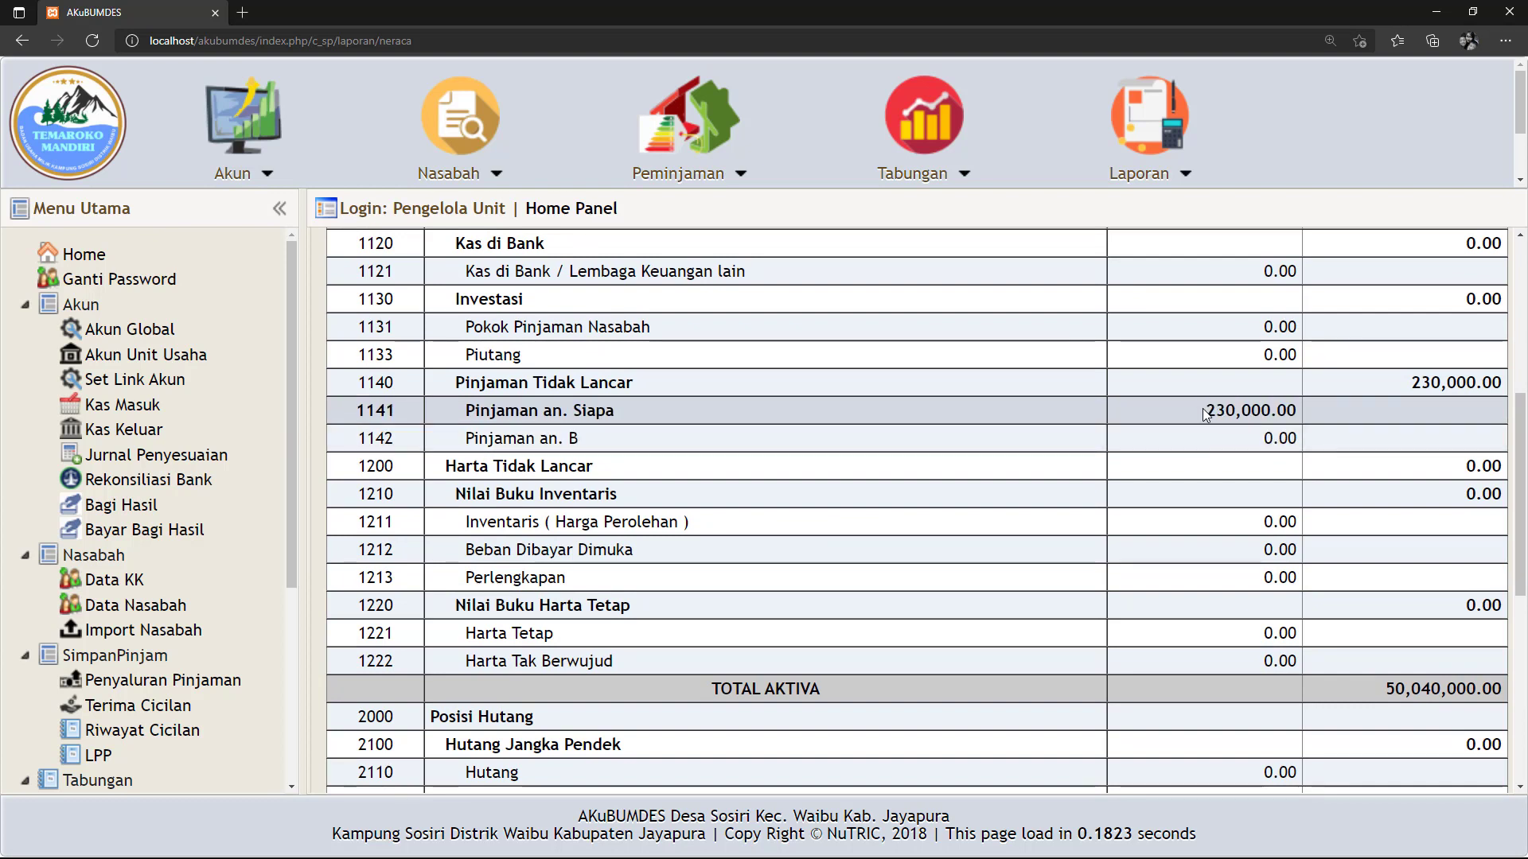
pyautogui.moveTo(1204, 411); pyautogui.dragTo(1298, 409)
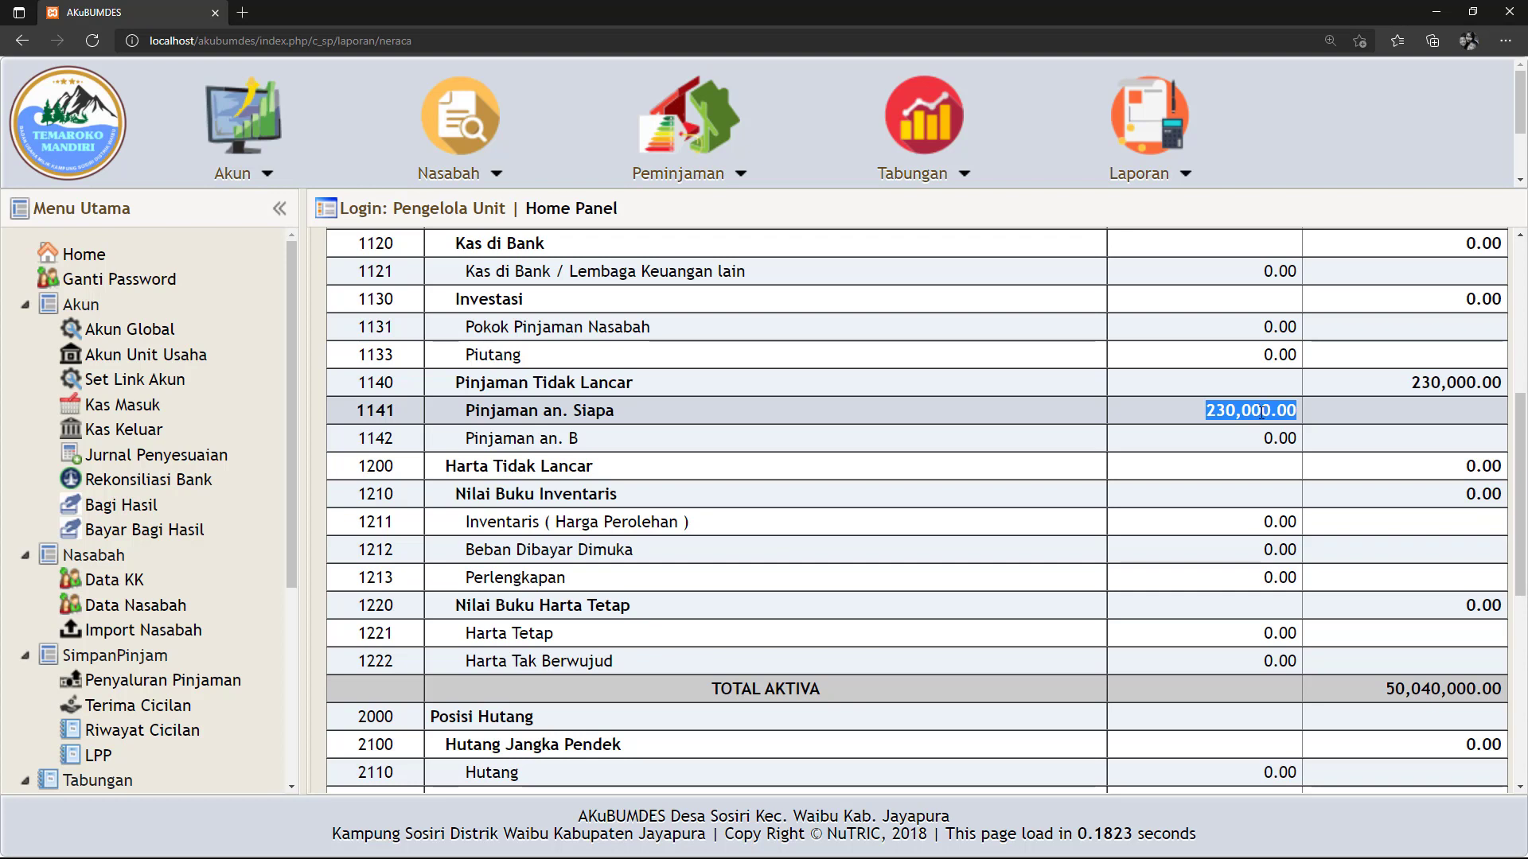
pyautogui.click(1196, 433)
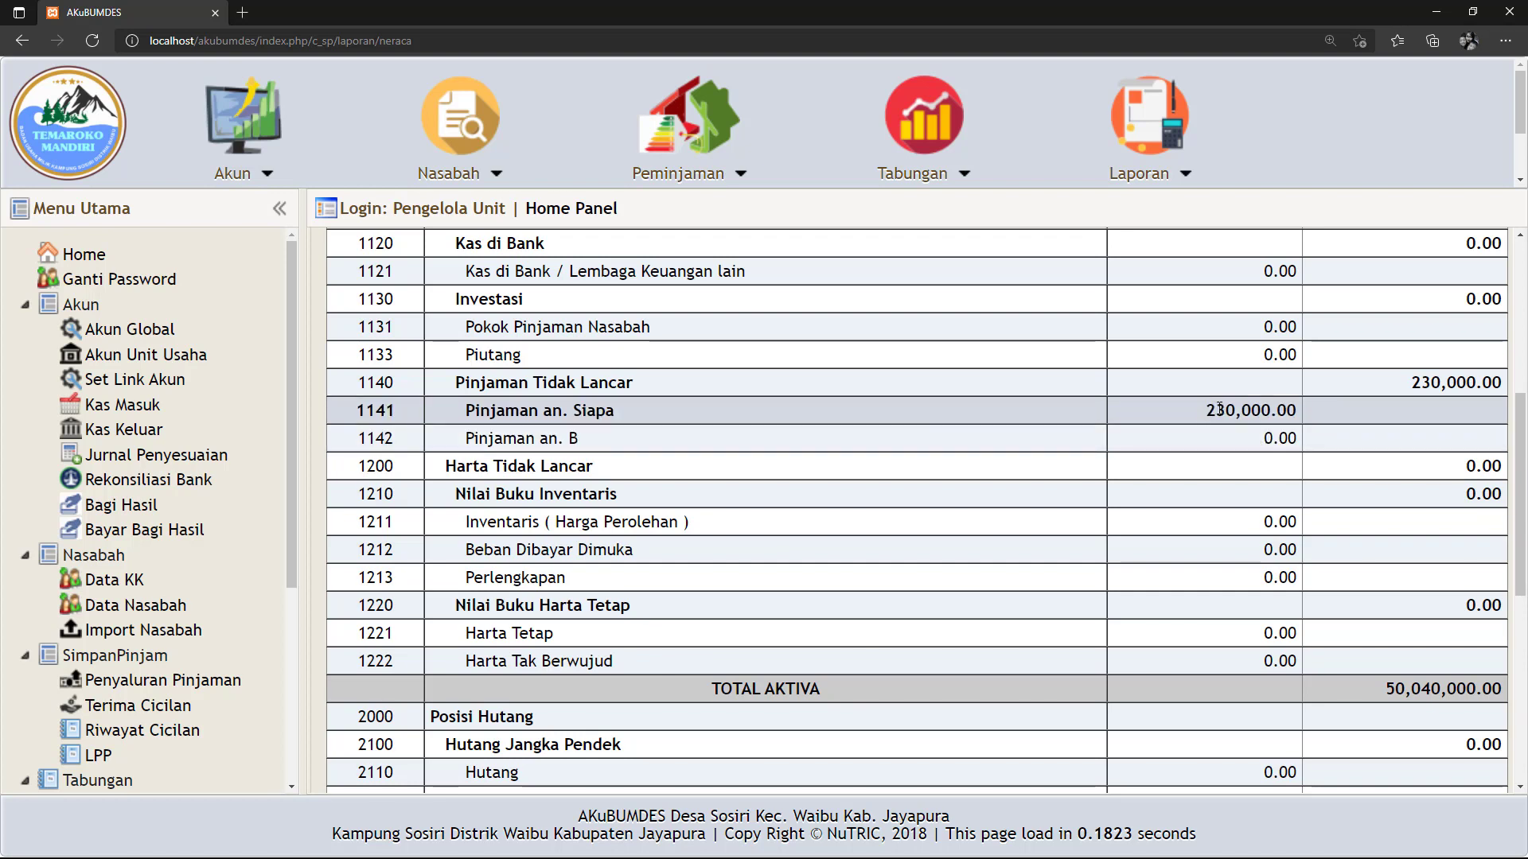
pyautogui.moveTo(1206, 410); pyautogui.dragTo(1299, 417)
pyautogui.click(1173, 417)
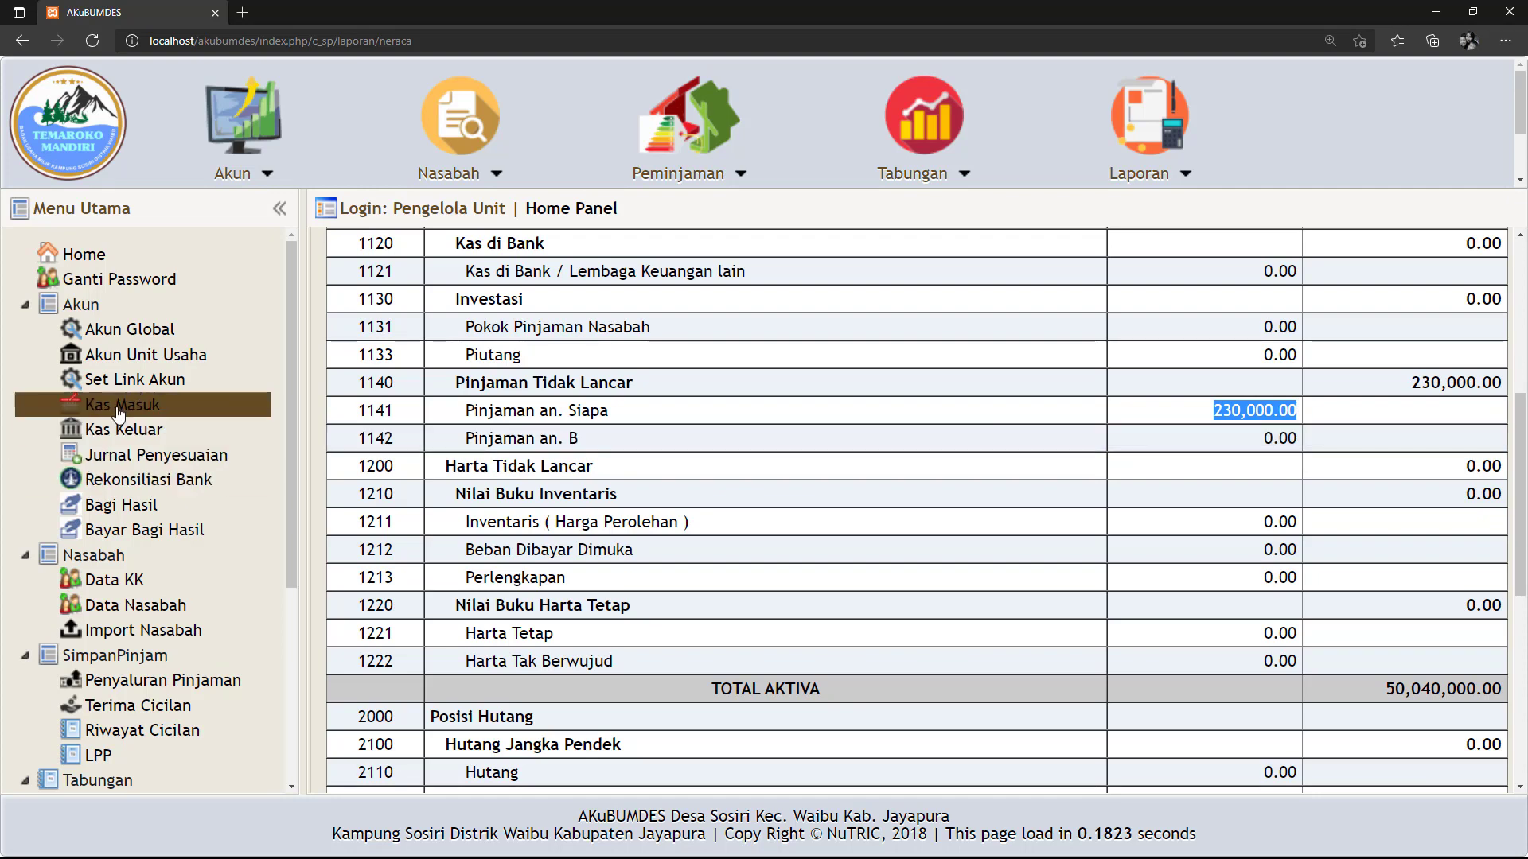
# Start a new adjusting journal entry dated 15 August 2021.
pyautogui.click(131, 454)
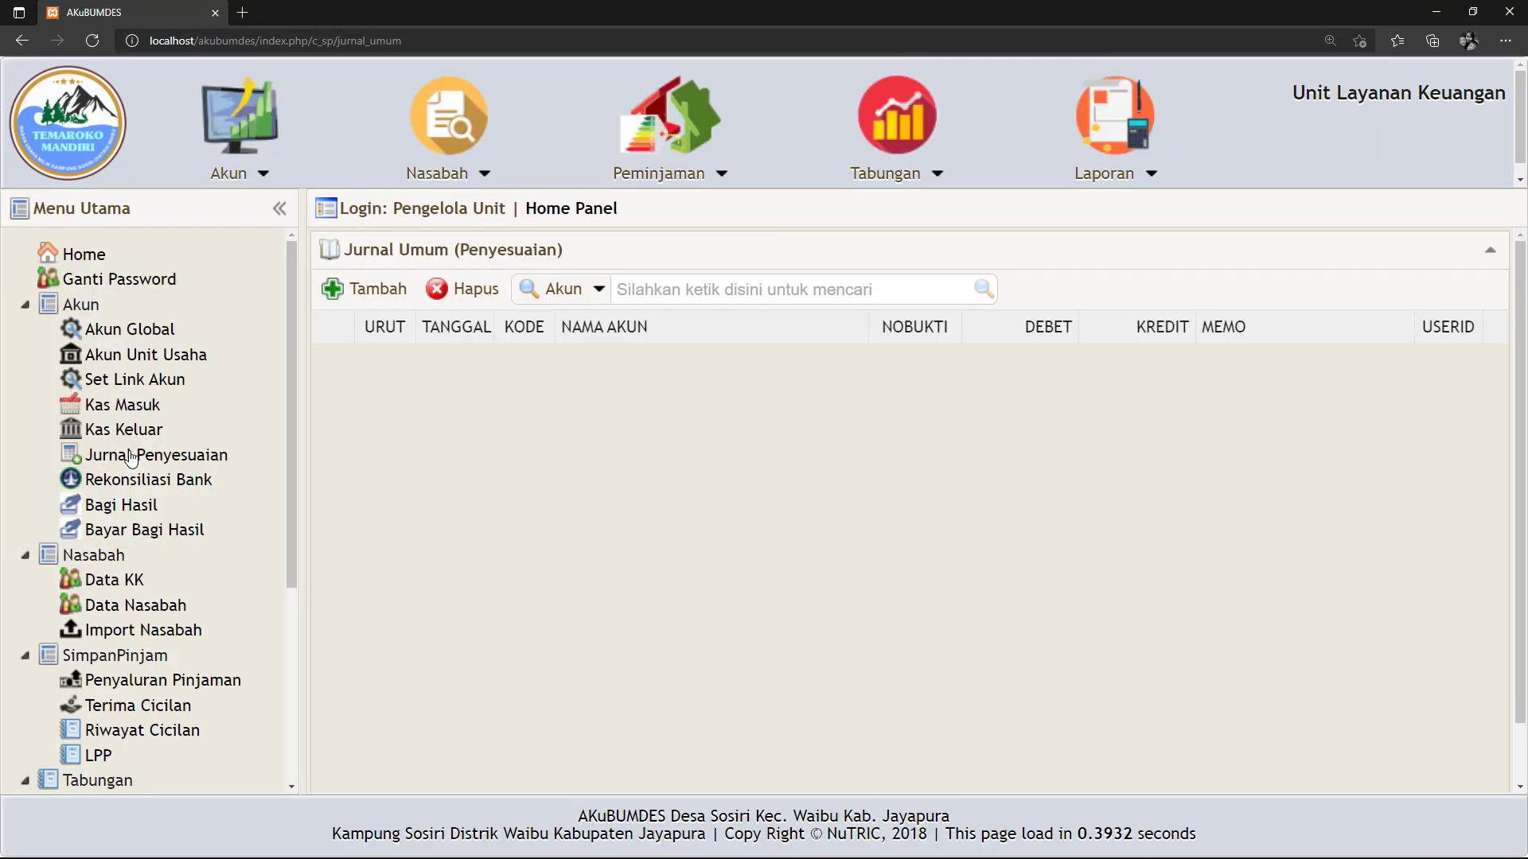
pyautogui.click(364, 293)
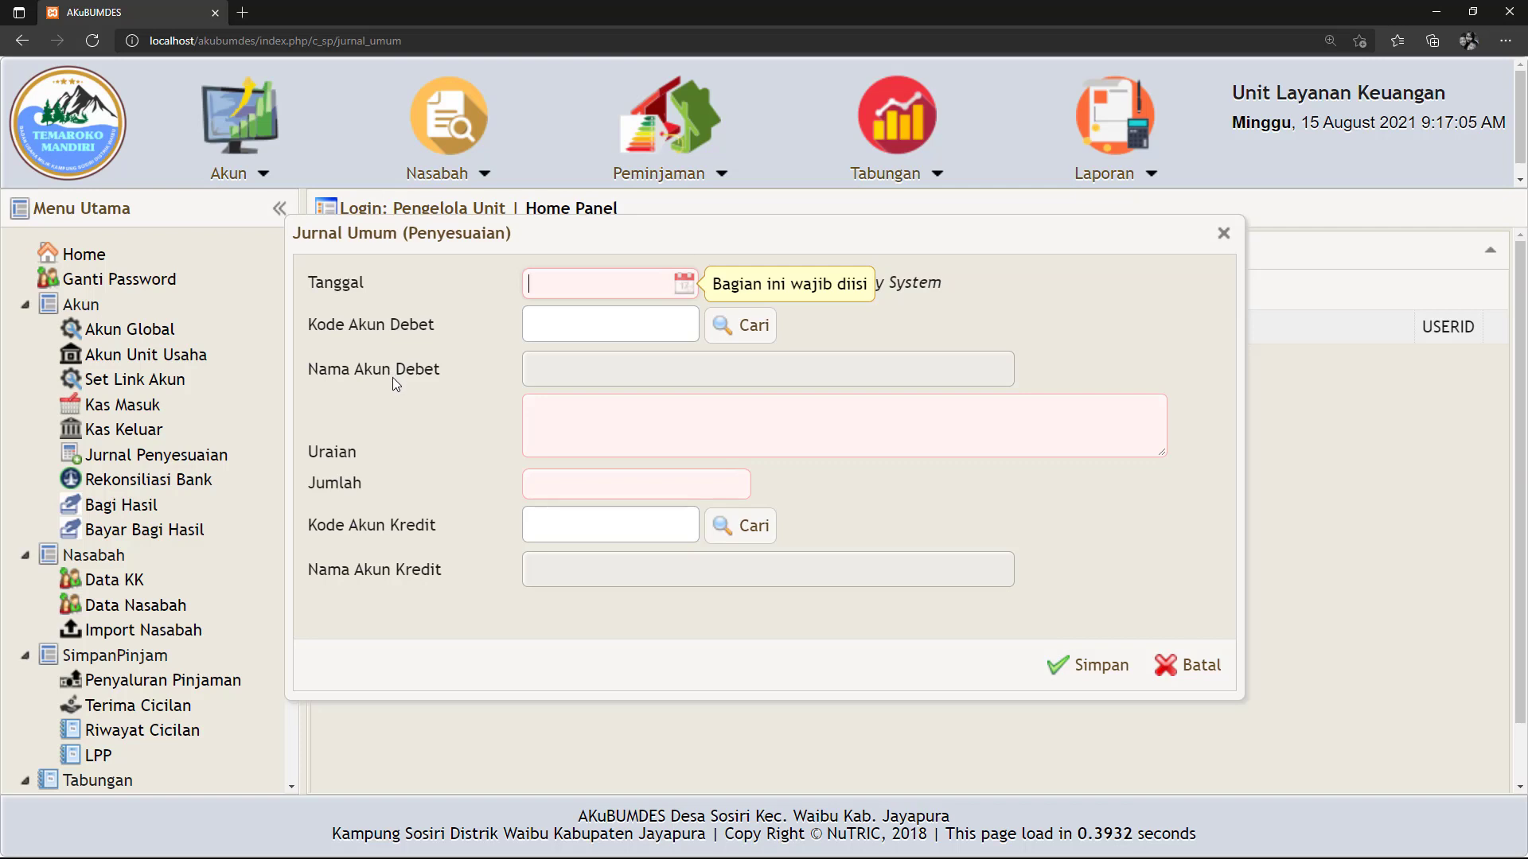
pyautogui.click(684, 288)
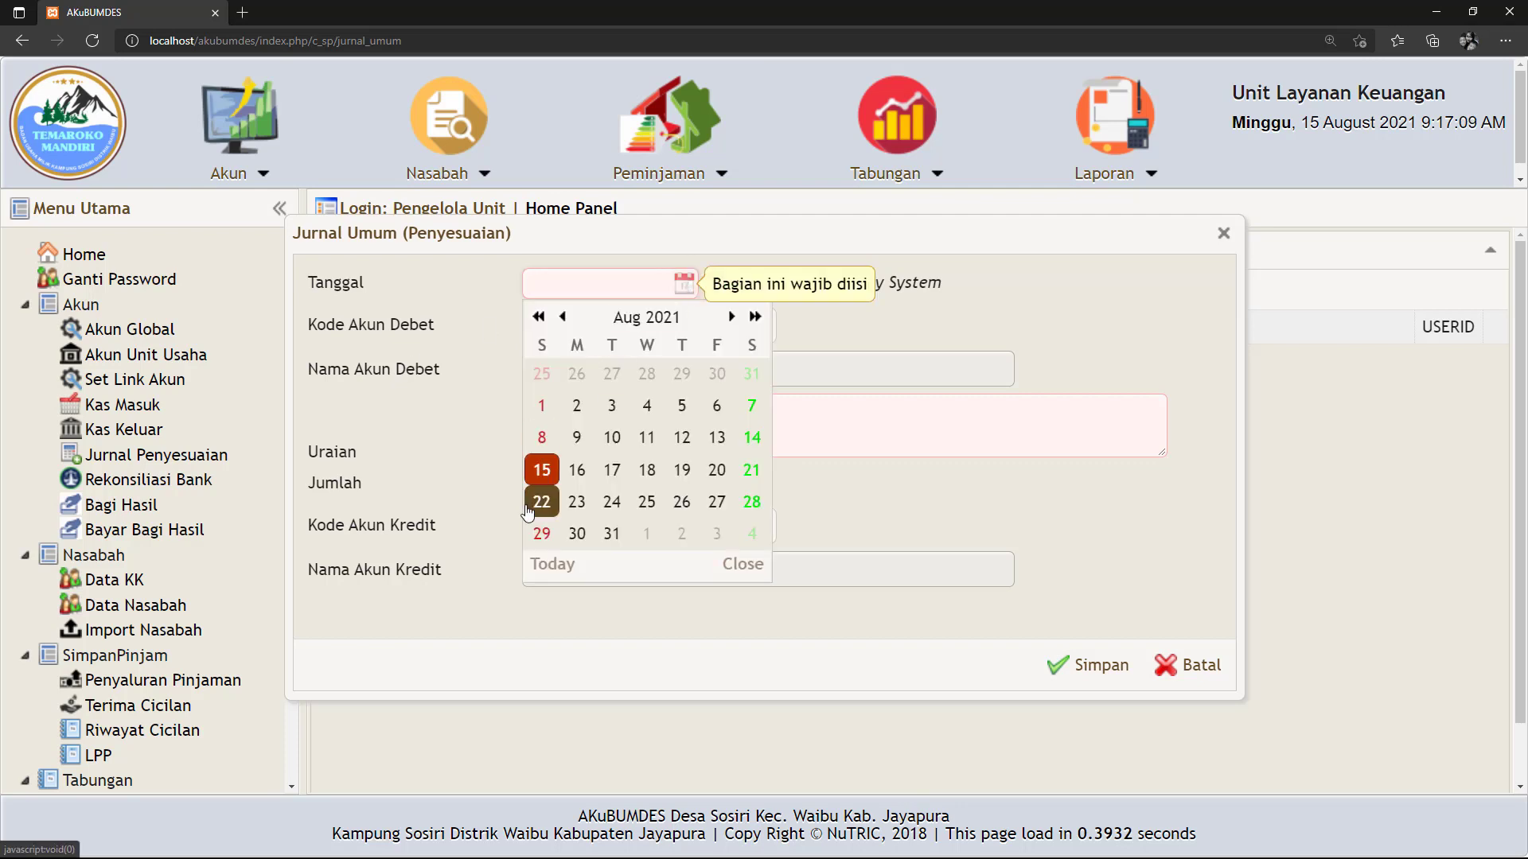
pyautogui.click(541, 470)
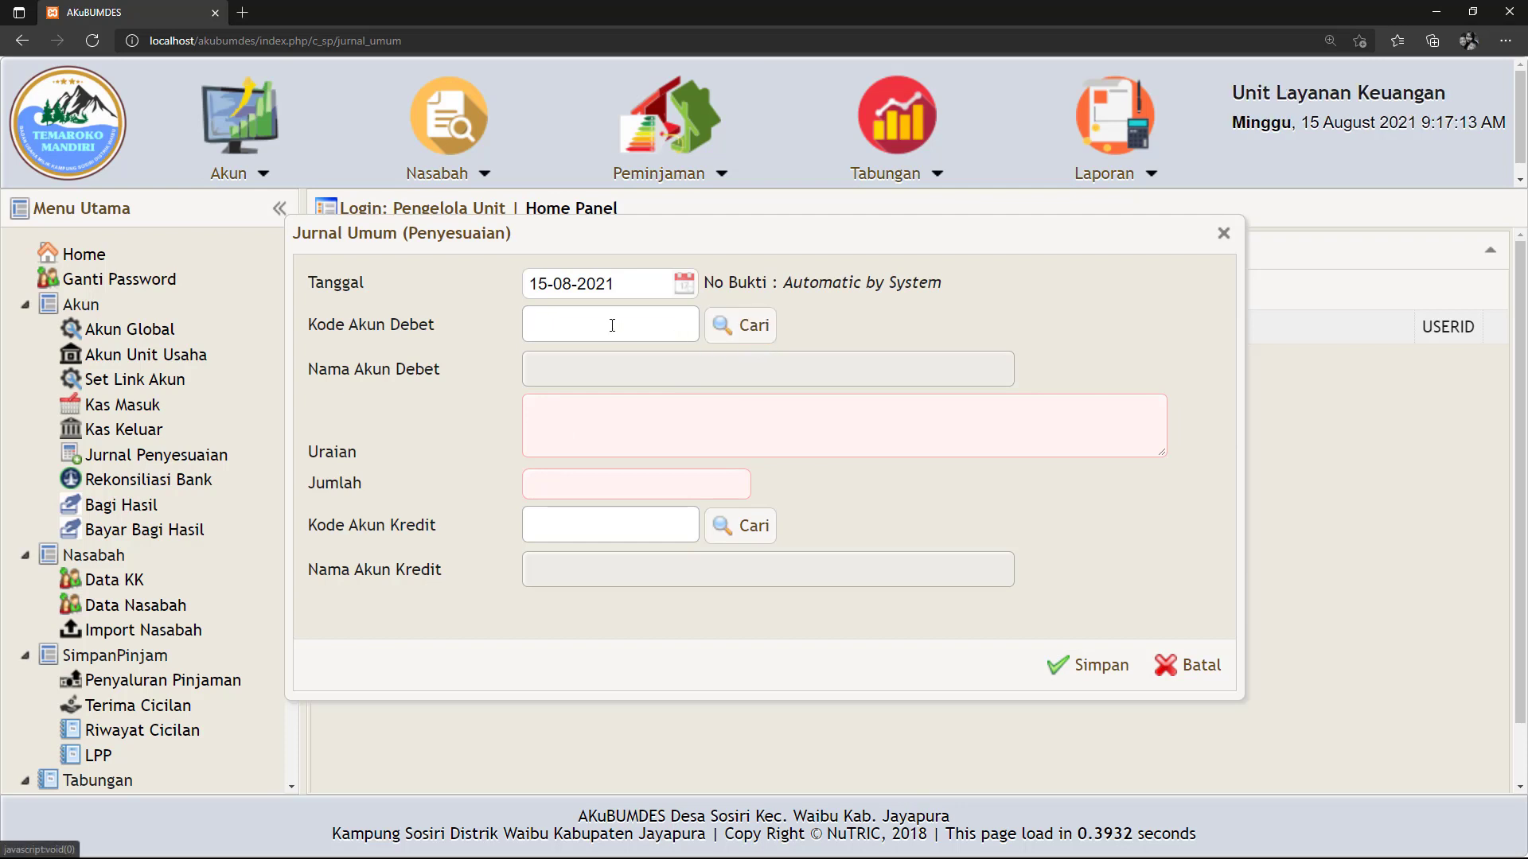
# Bring up the debit account list and scroll down toward account 6220.
pyautogui.click(747, 335)
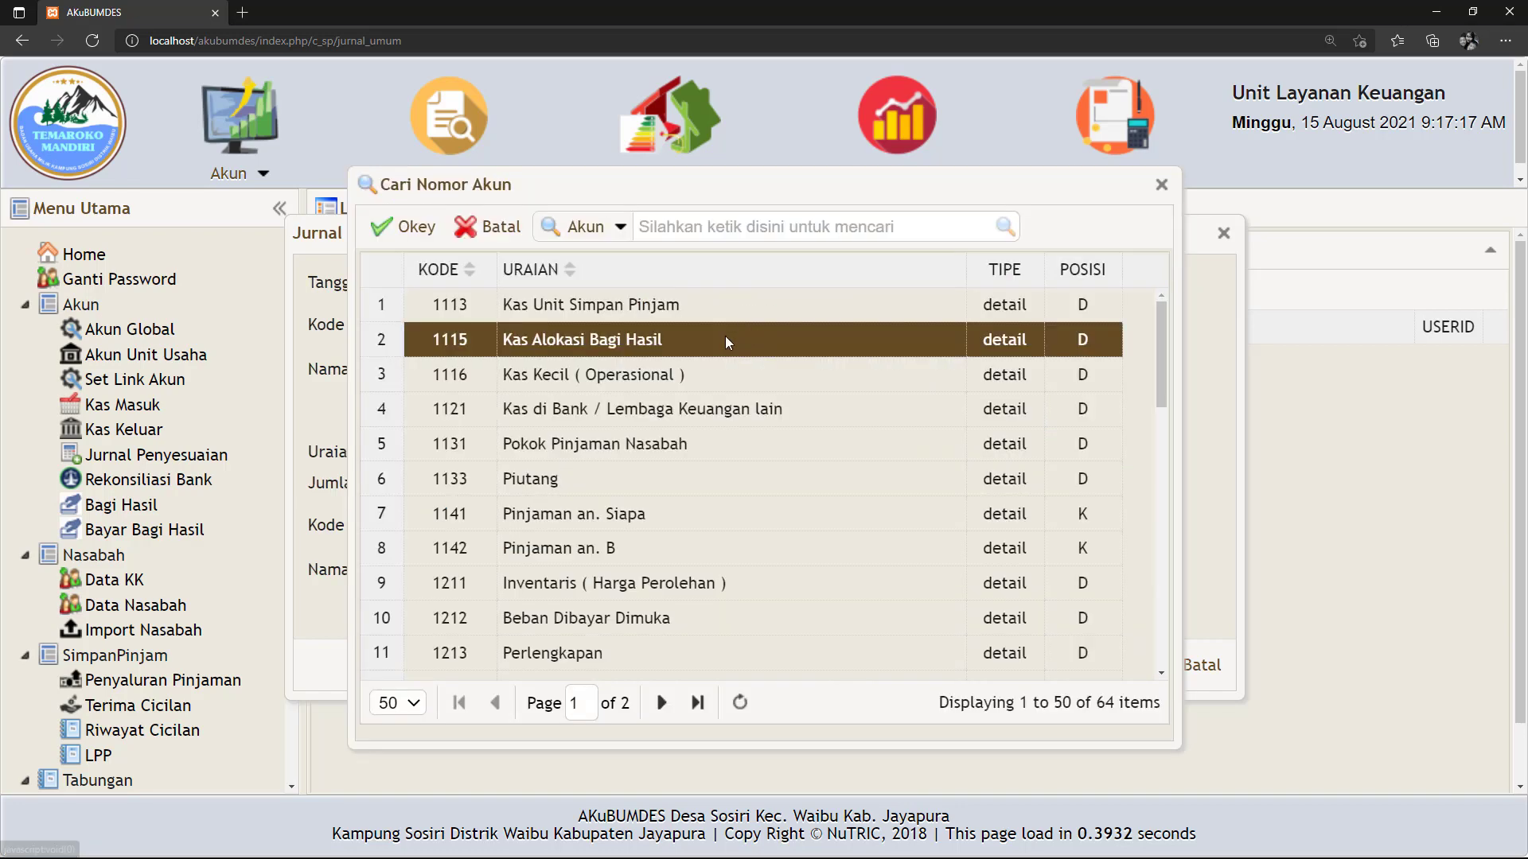
pyautogui.scroll(-4, 624, 468)
pyautogui.scroll(-6, 625, 470)
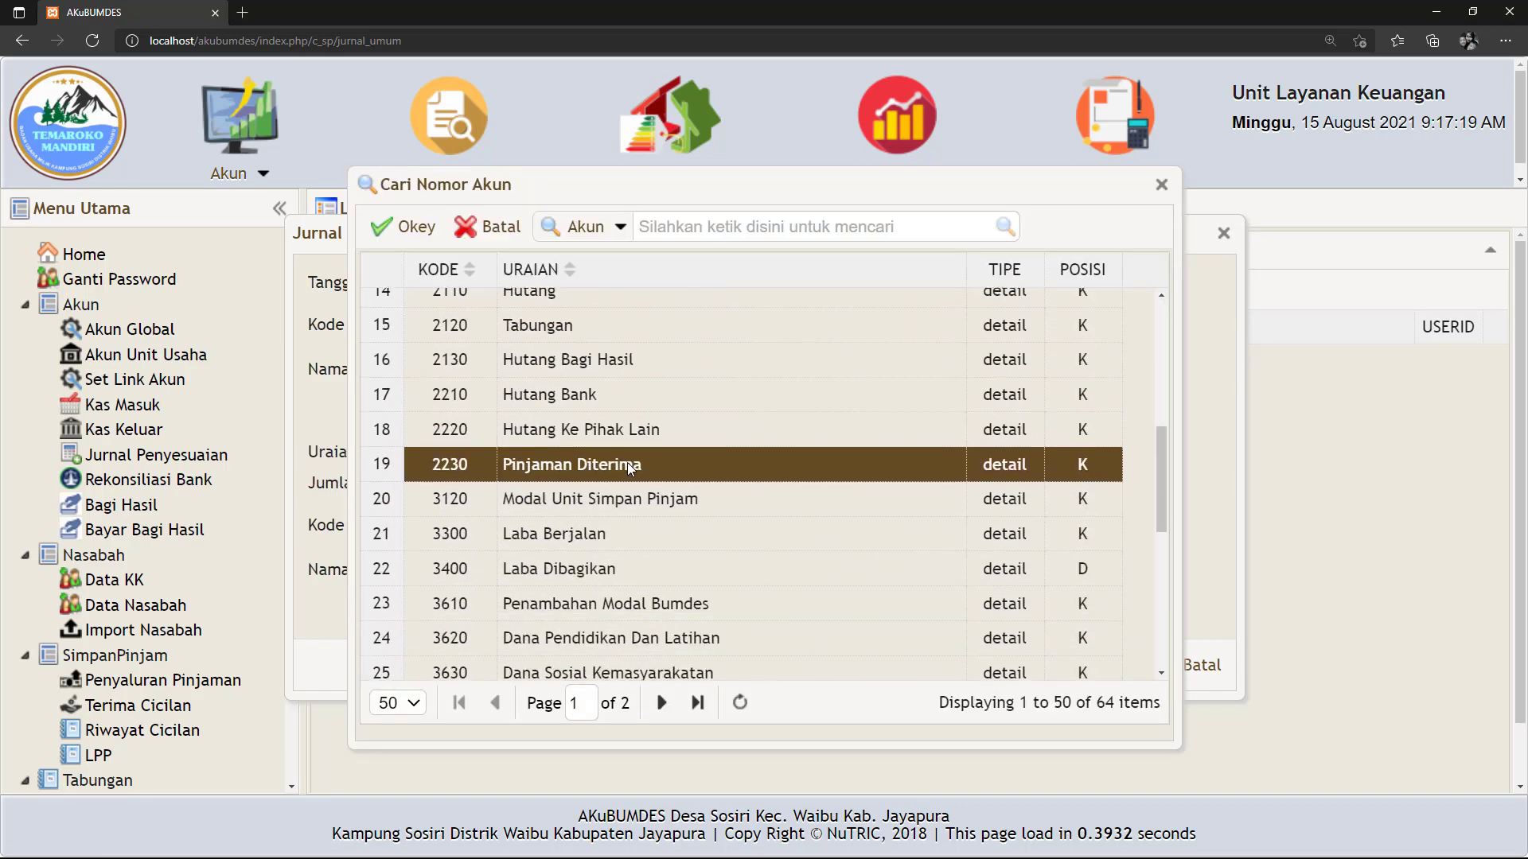
pyautogui.scroll(-3, 630, 468)
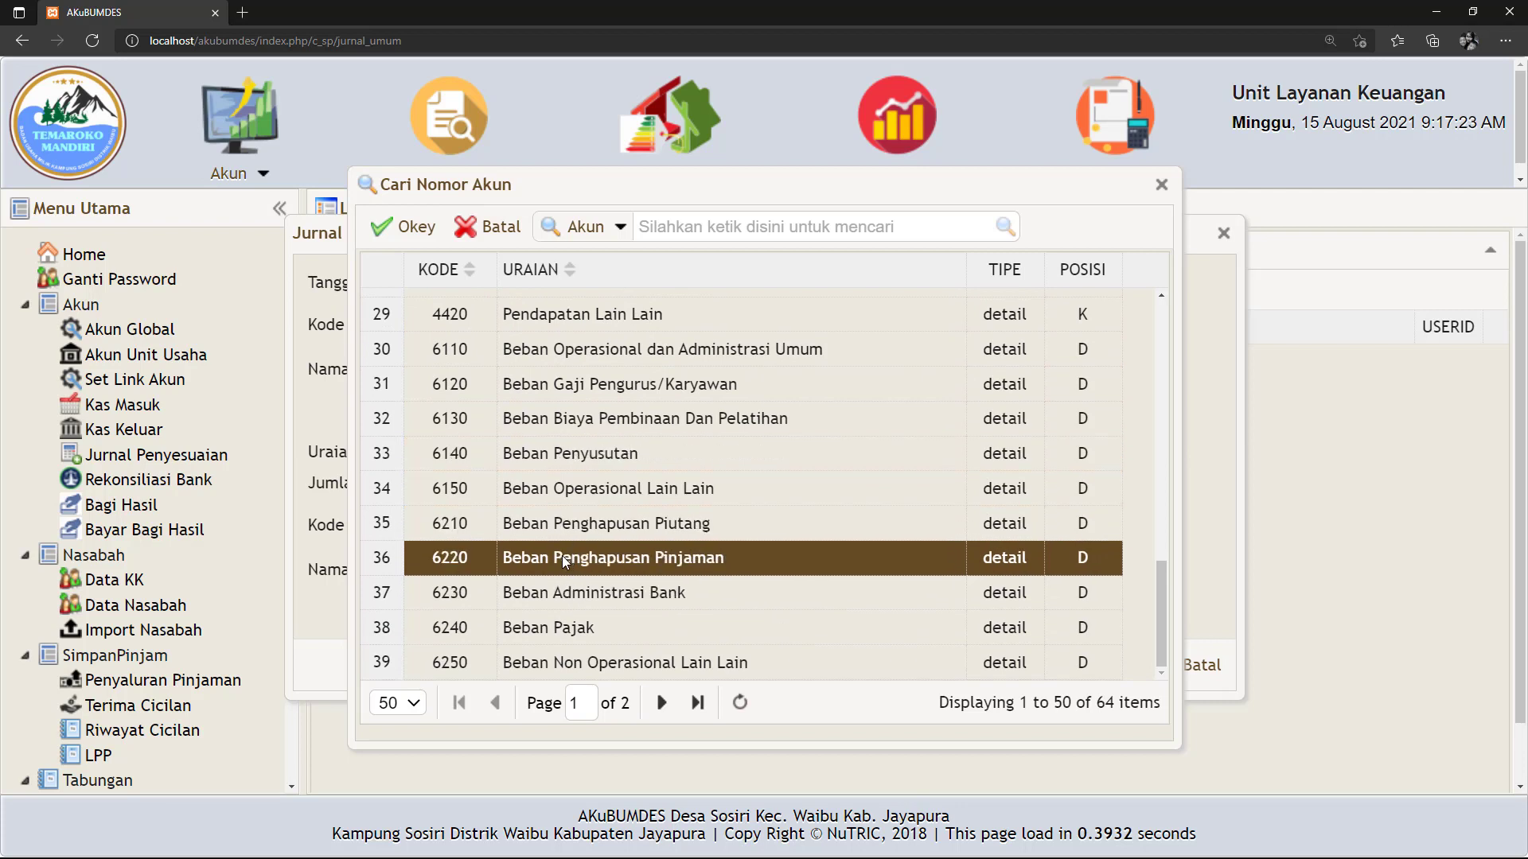
# Debit 6220 Beban Penghapusan Pinjaman, described 'Penghapusan pinjaman an. siapa', amount 230000.
pyautogui.click(560, 556)
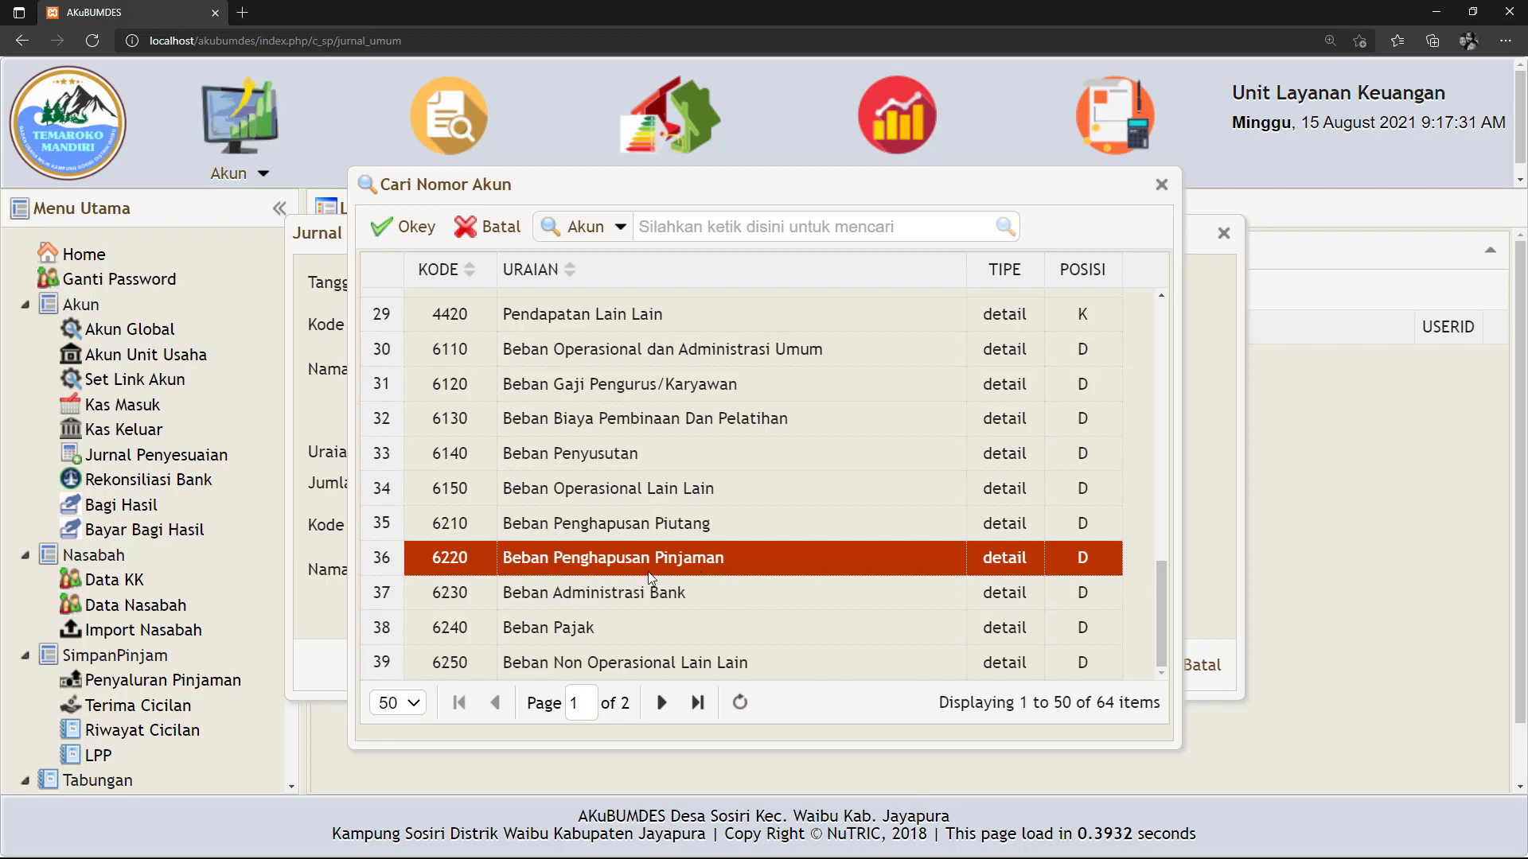
pyautogui.click(406, 228)
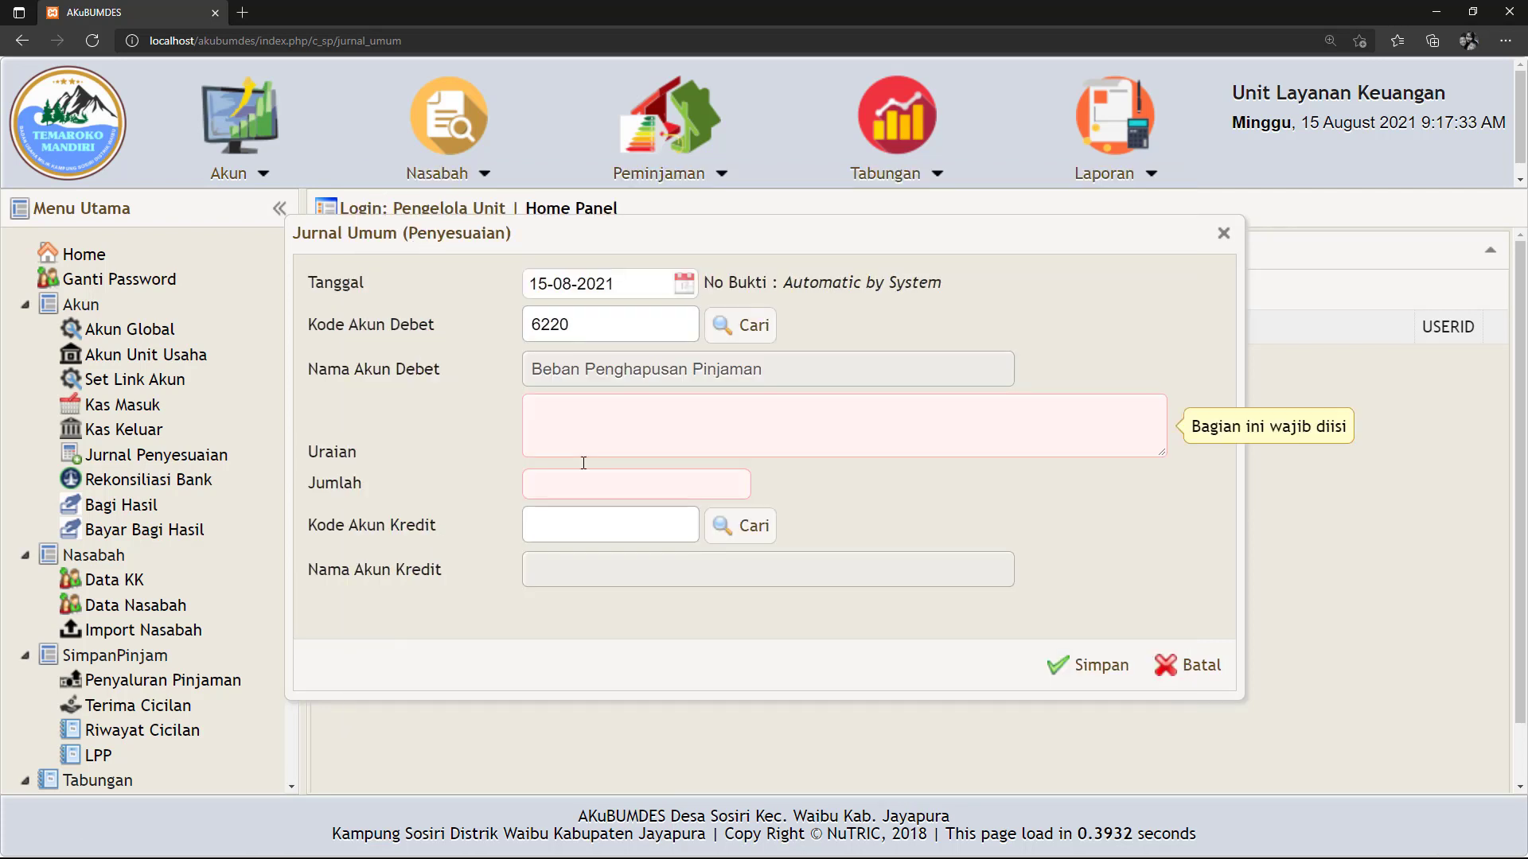
pyautogui.click(581, 423)
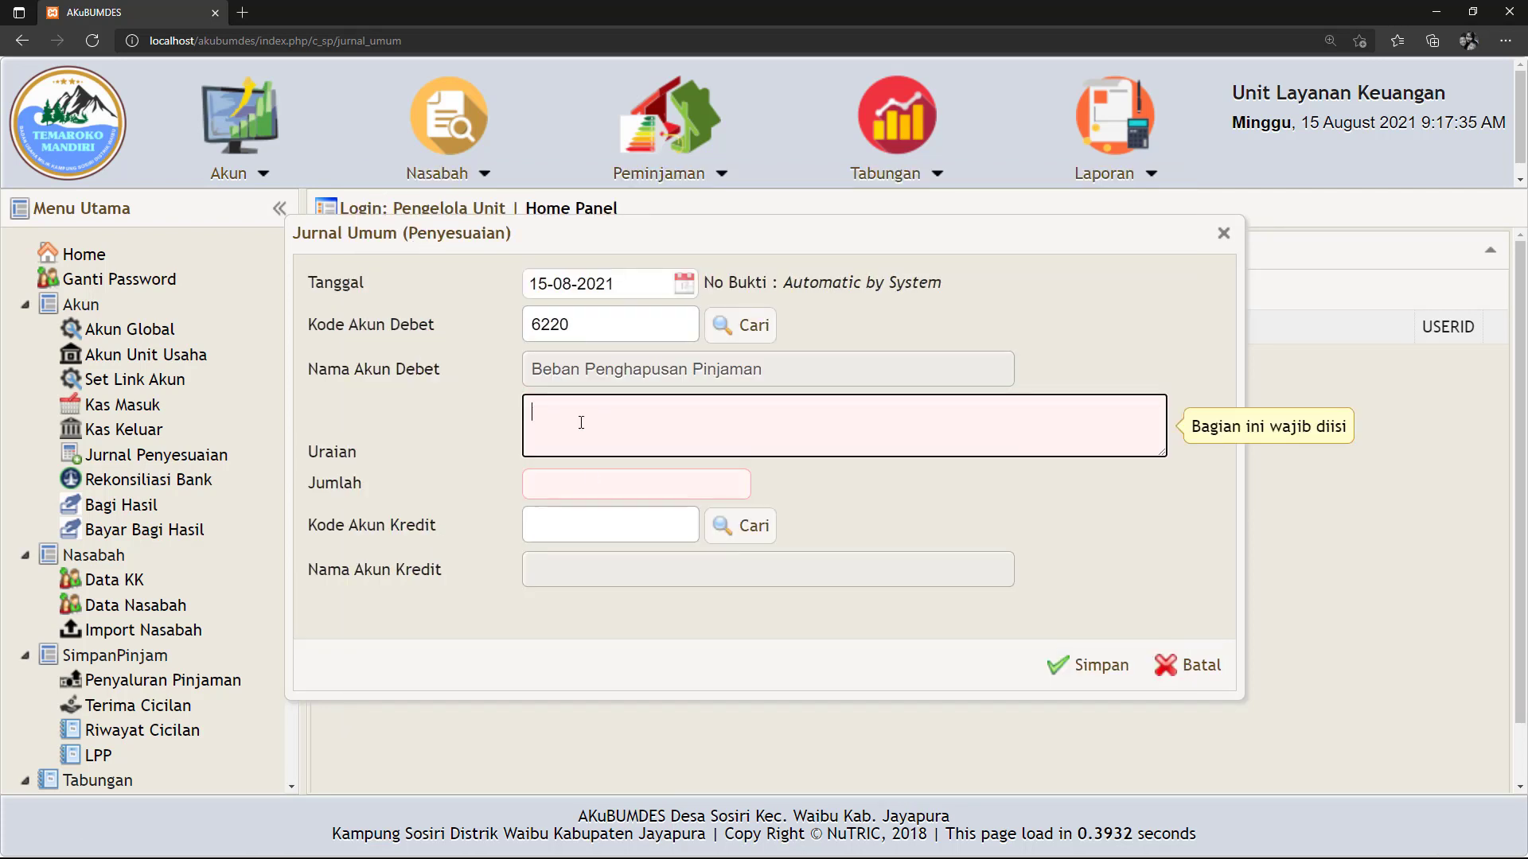
pyautogui.write('Penghapus')
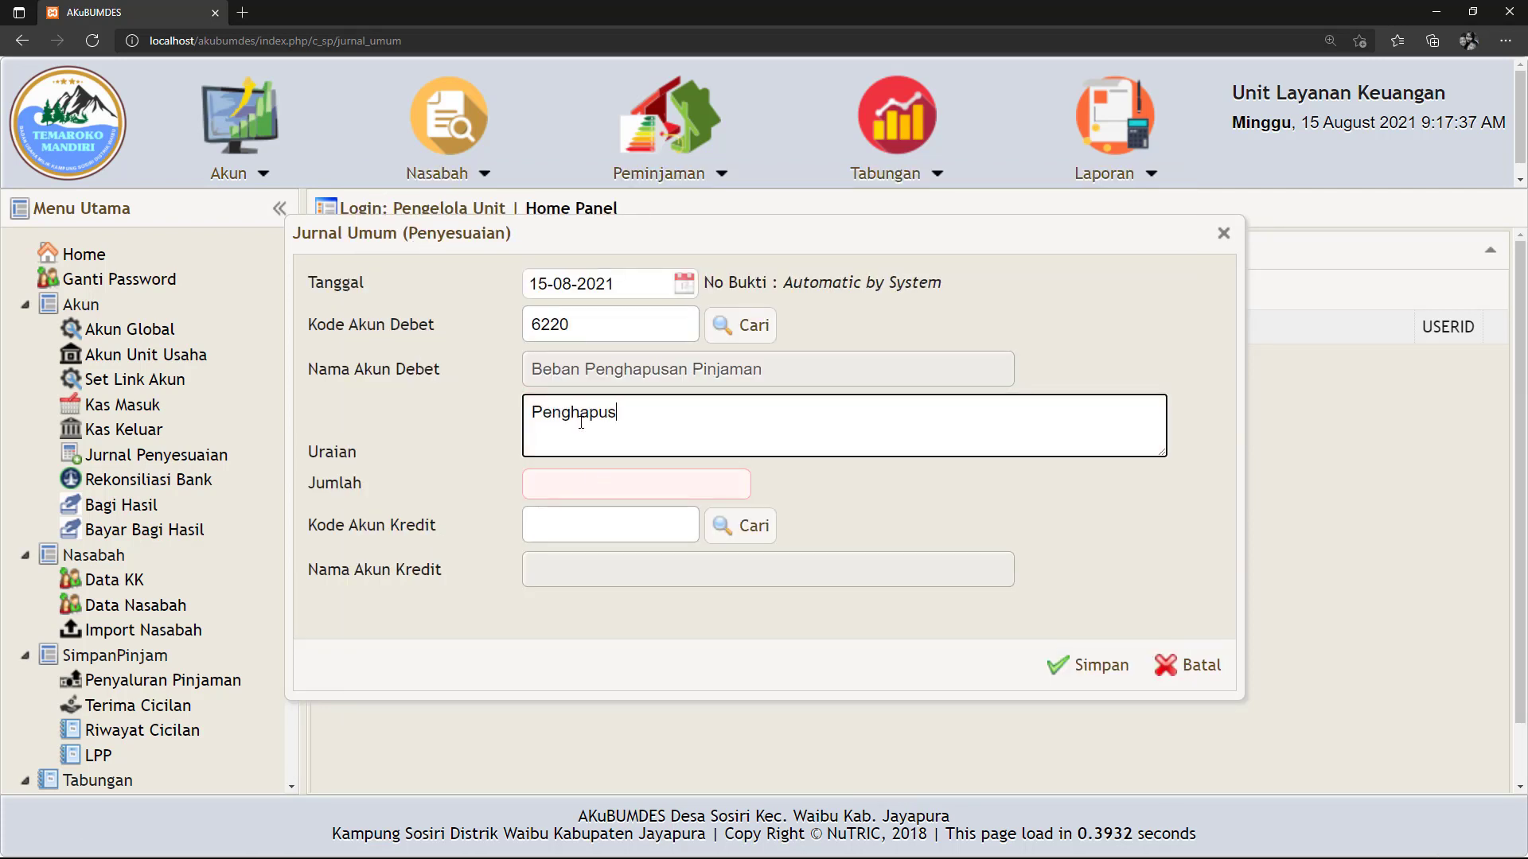
pyautogui.write('an pinjaman a')
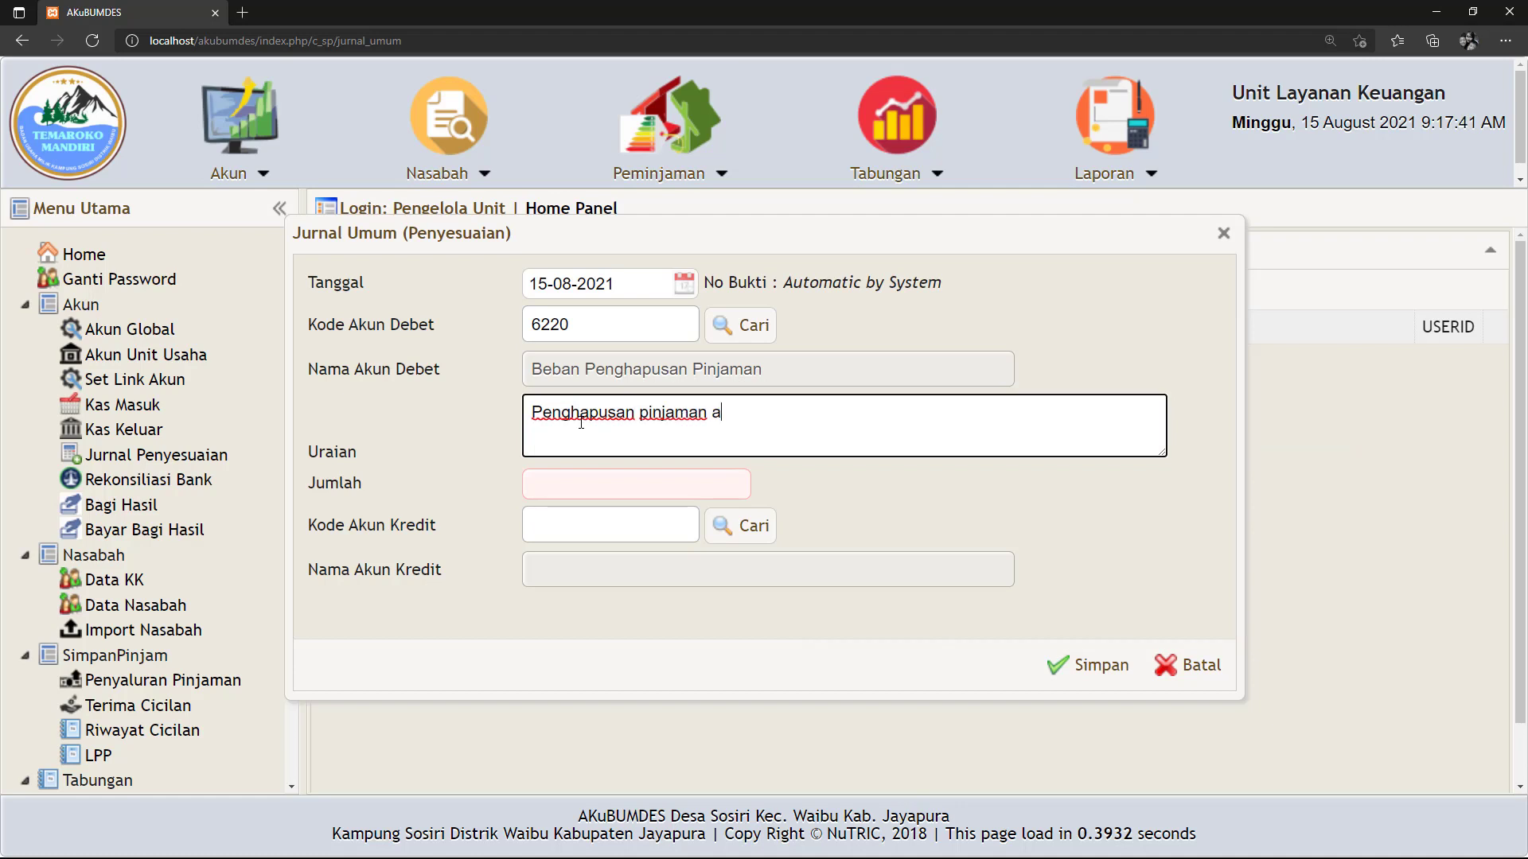
pyautogui.write('n. siapa')
pyautogui.click(557, 484)
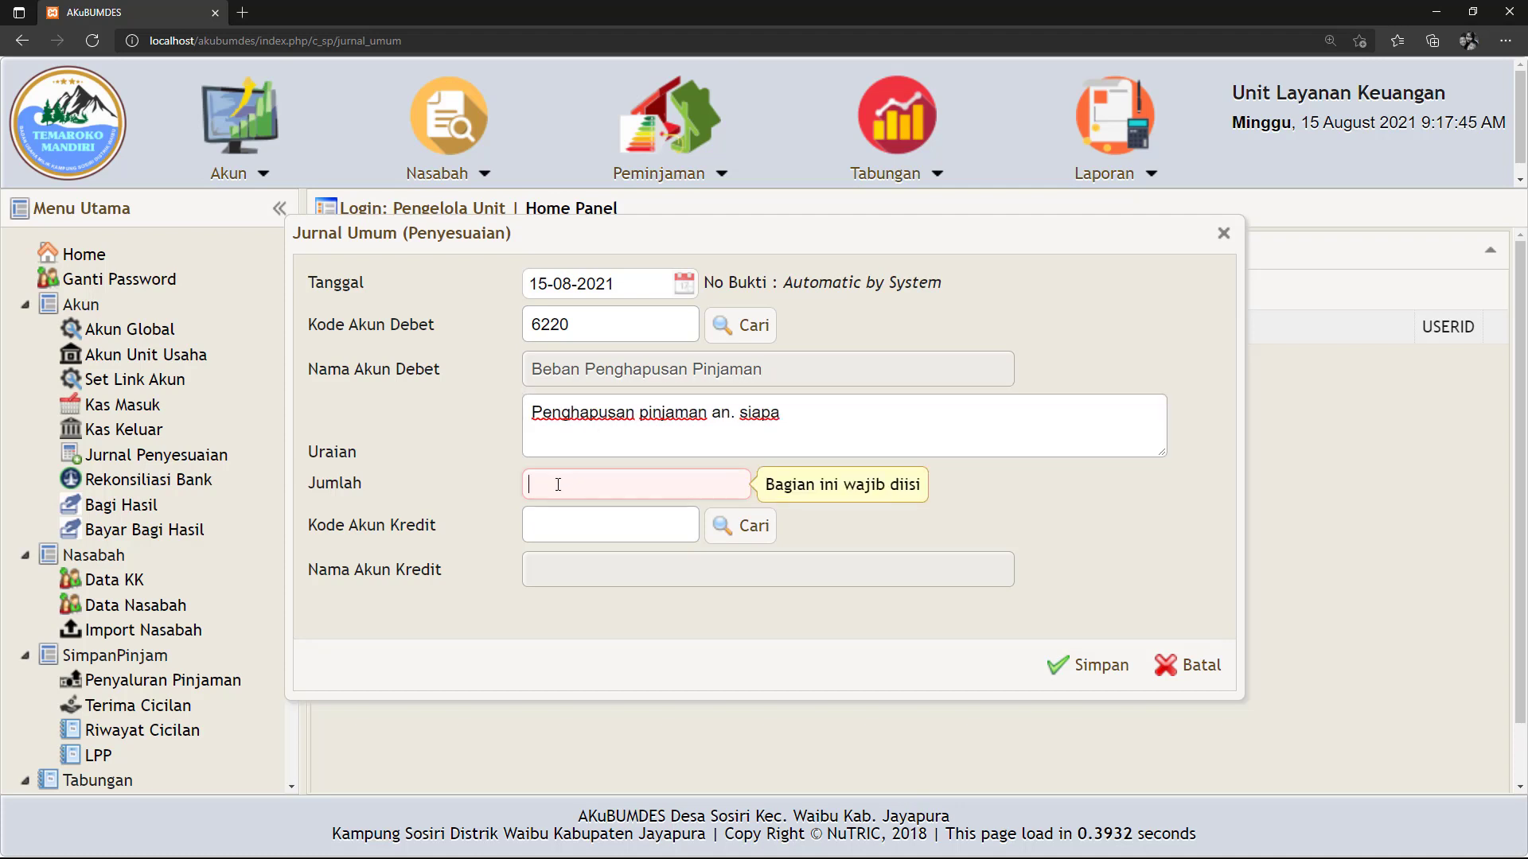
pyautogui.write('23')
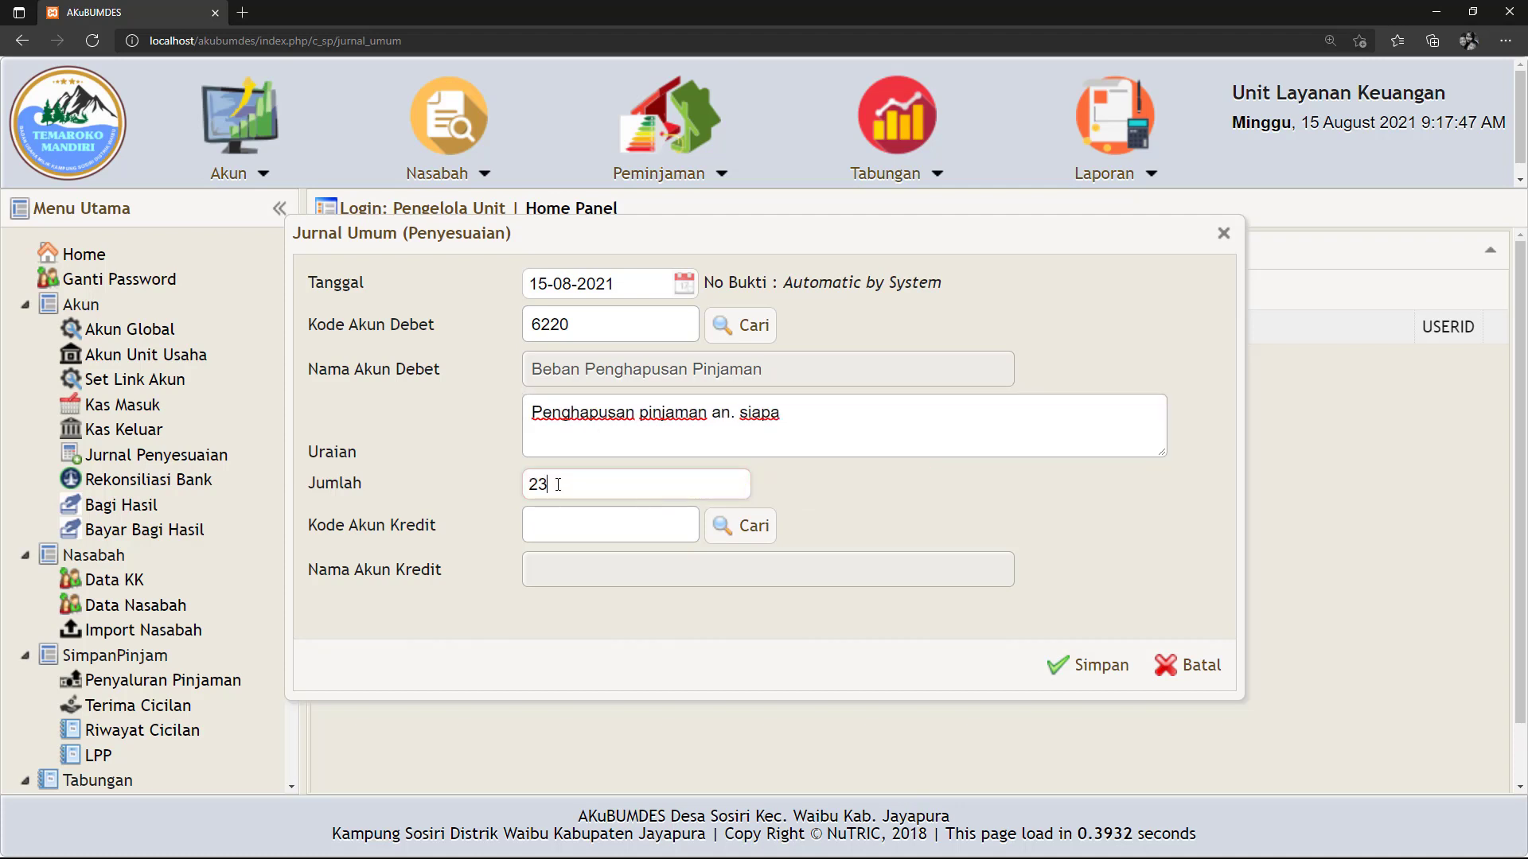
pyautogui.write('0000')
# Set the entry's credit account to loan account 1141.
pyautogui.click(756, 538)
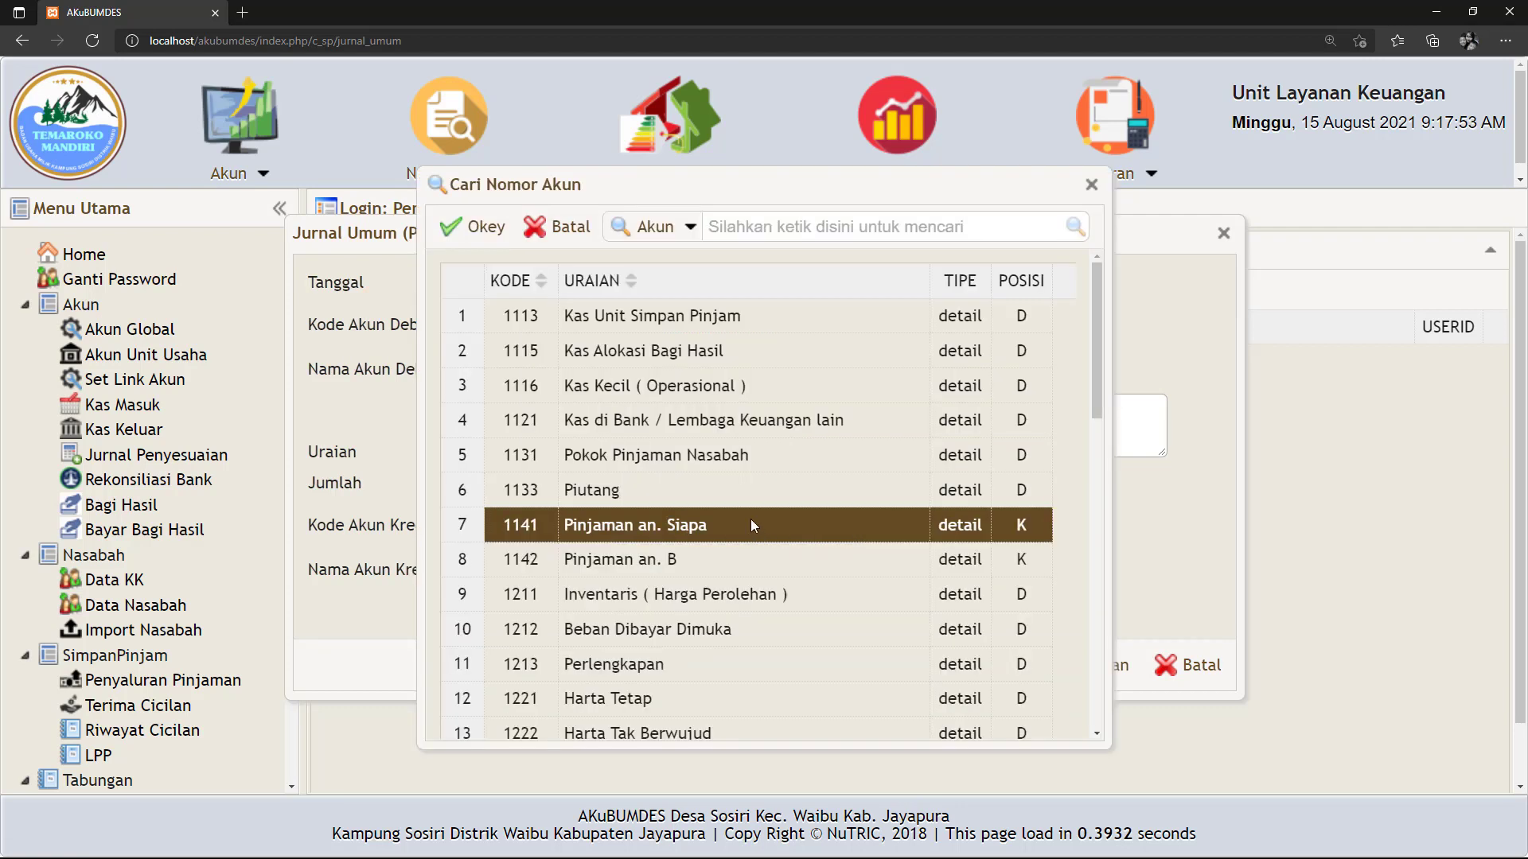
pyautogui.press('Down')
pyautogui.press('Down')
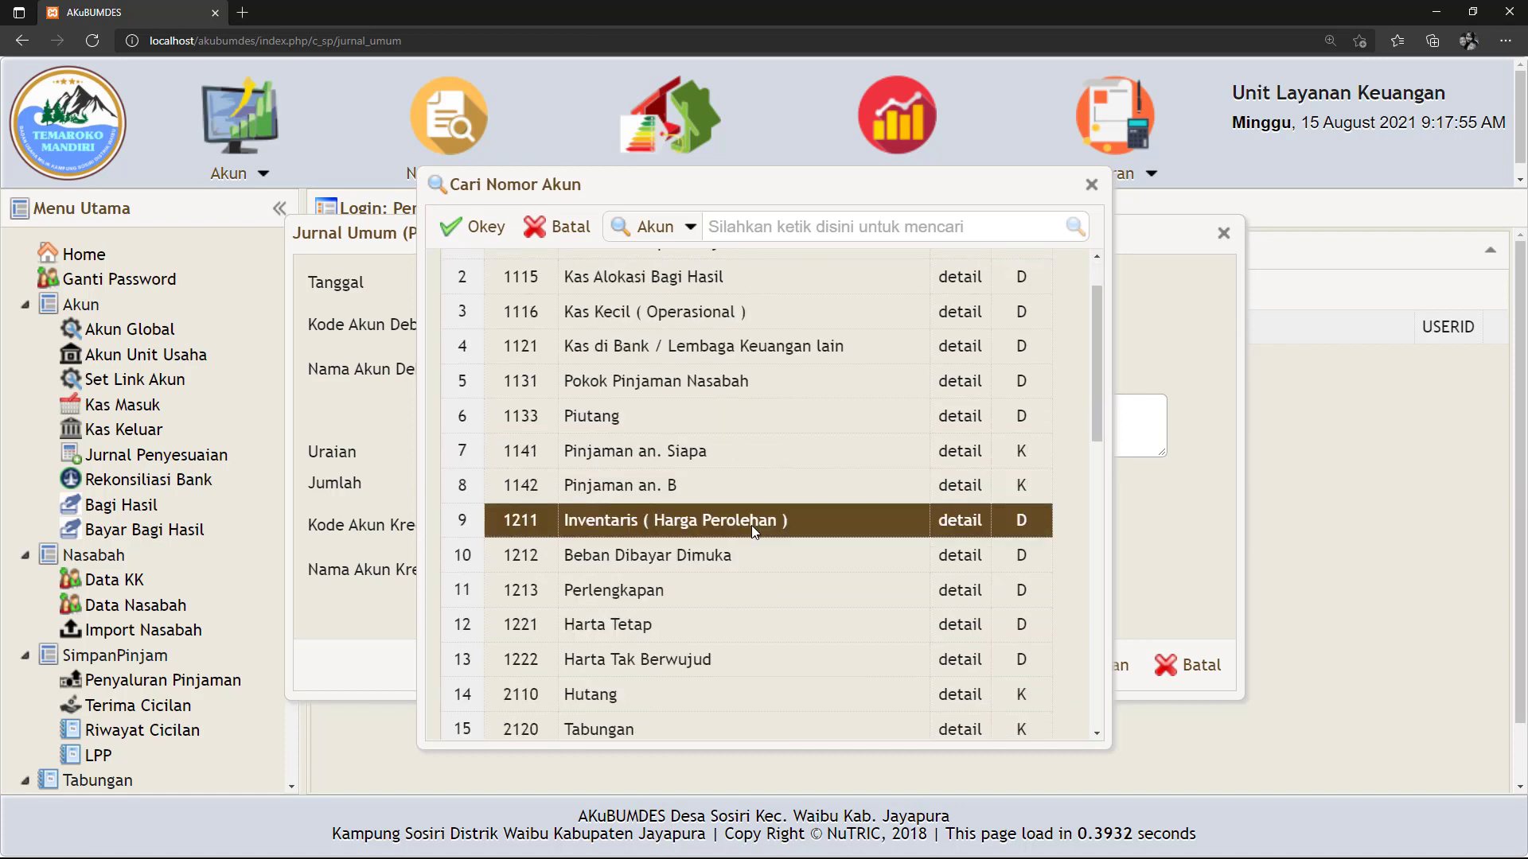
pyautogui.press('Up')
pyautogui.press('Up')
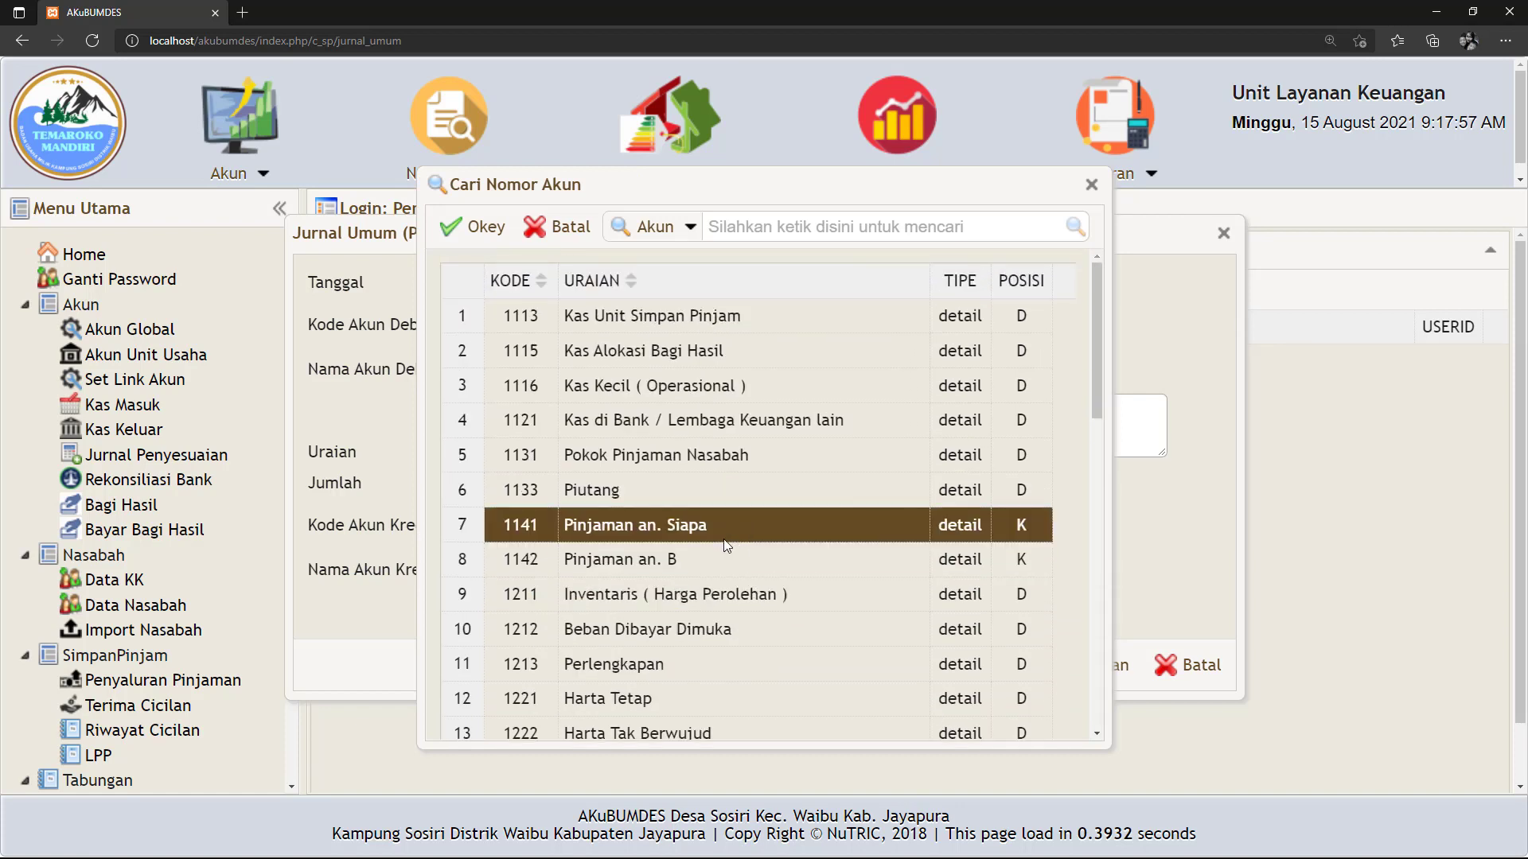
pyautogui.click(677, 572)
pyautogui.click(630, 527)
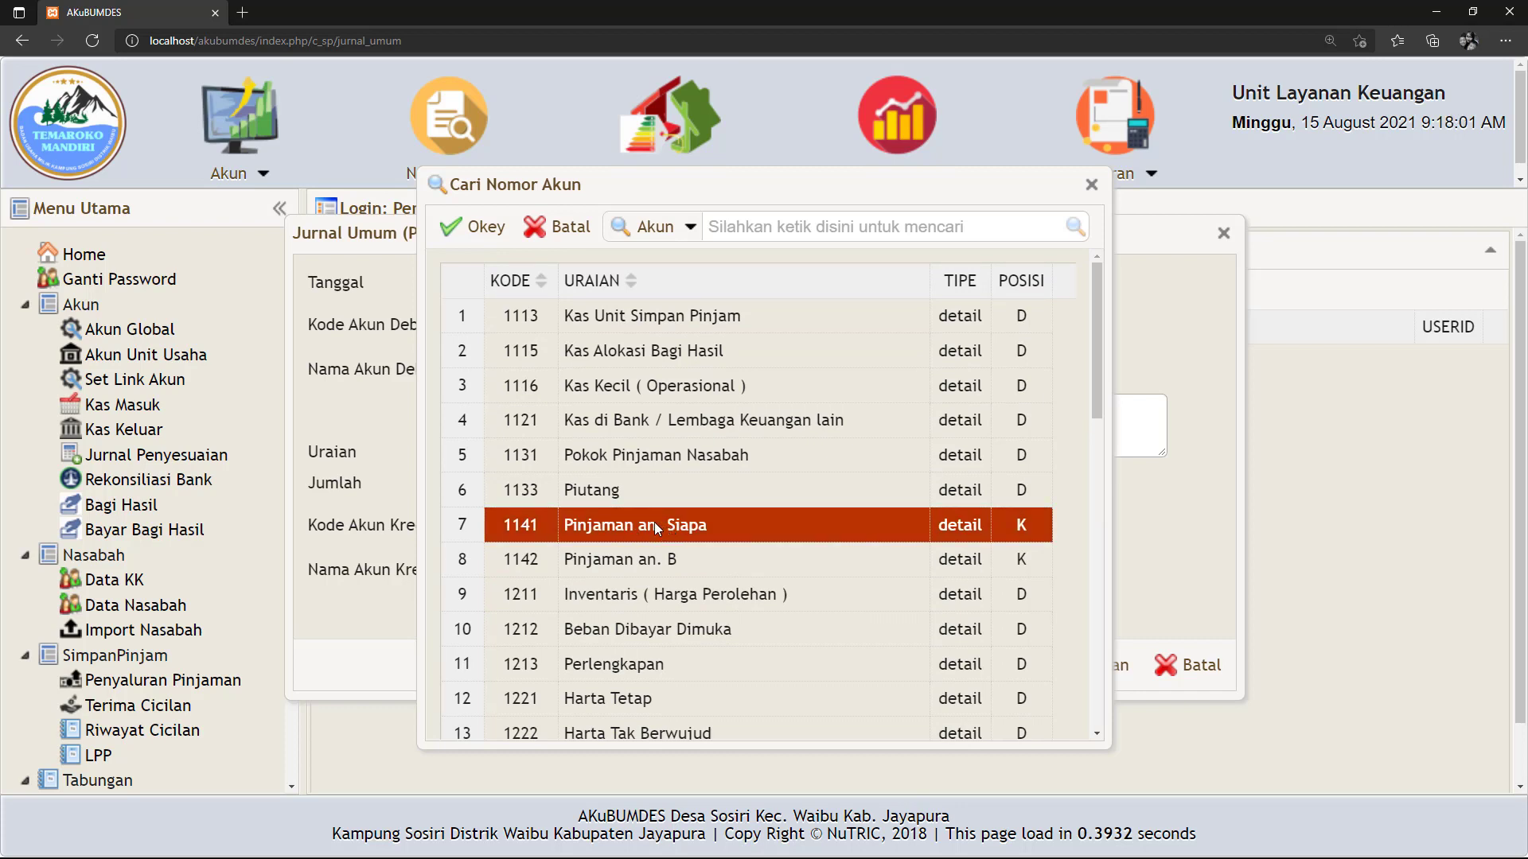
pyautogui.click(449, 229)
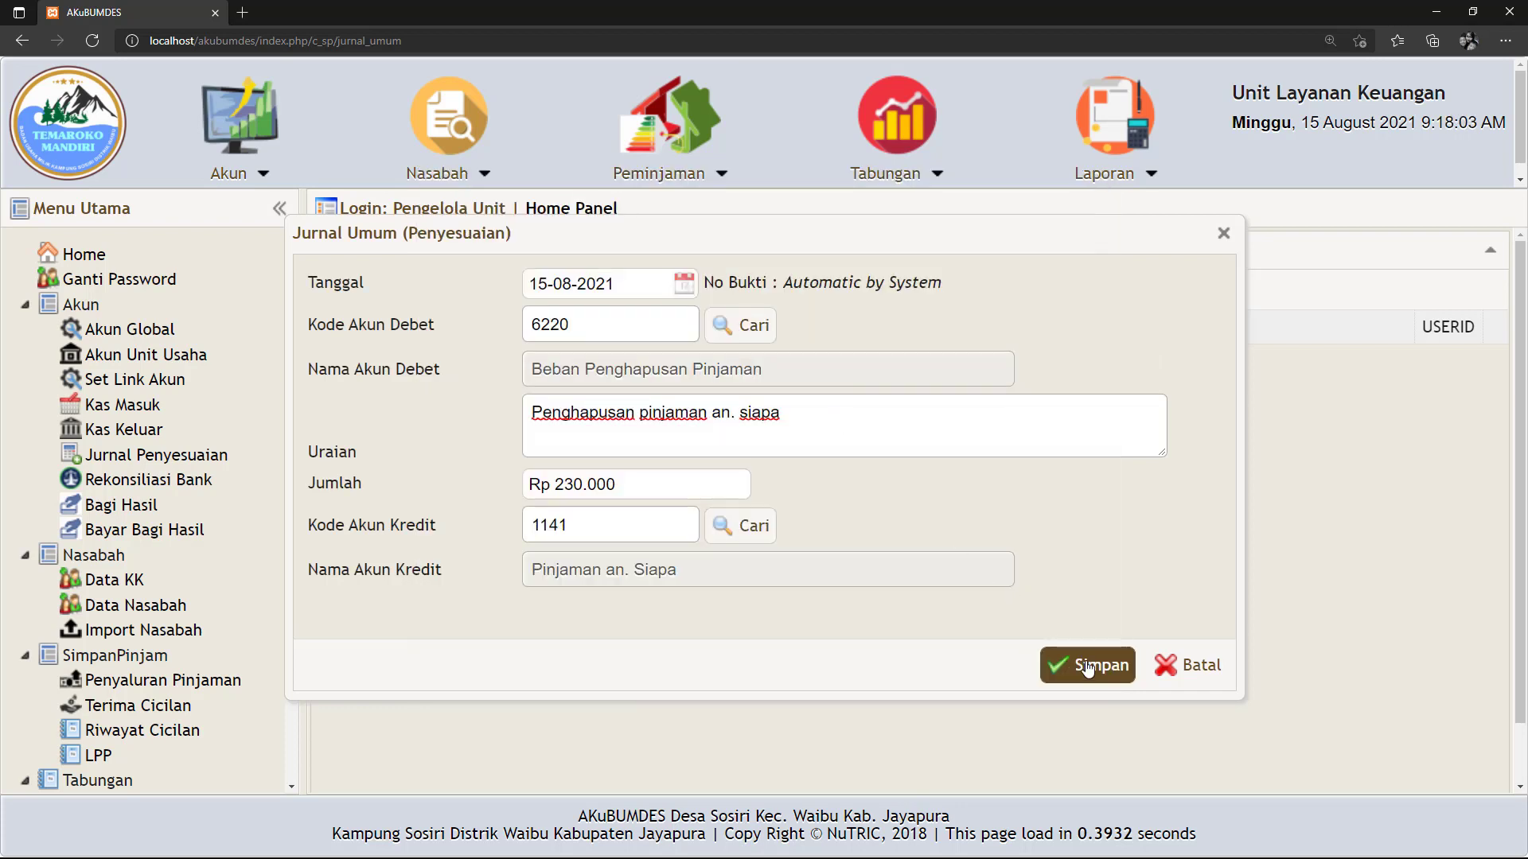
# Save entry AJP00001 and review its 230,000.00 debit 6220 and credit 1141 rows.
pyautogui.click(1092, 666)
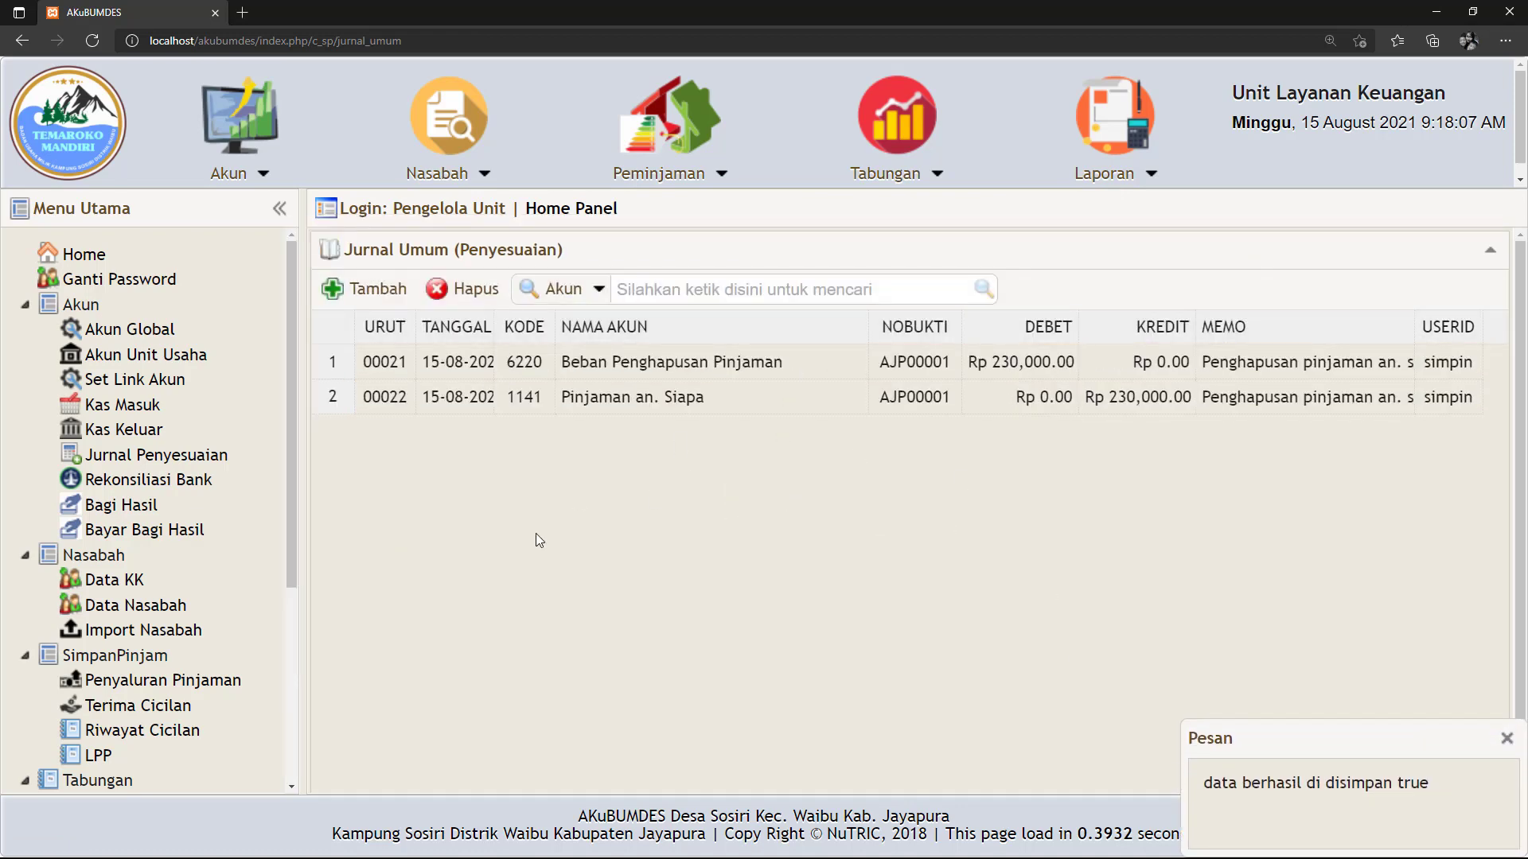
pyautogui.click(742, 385)
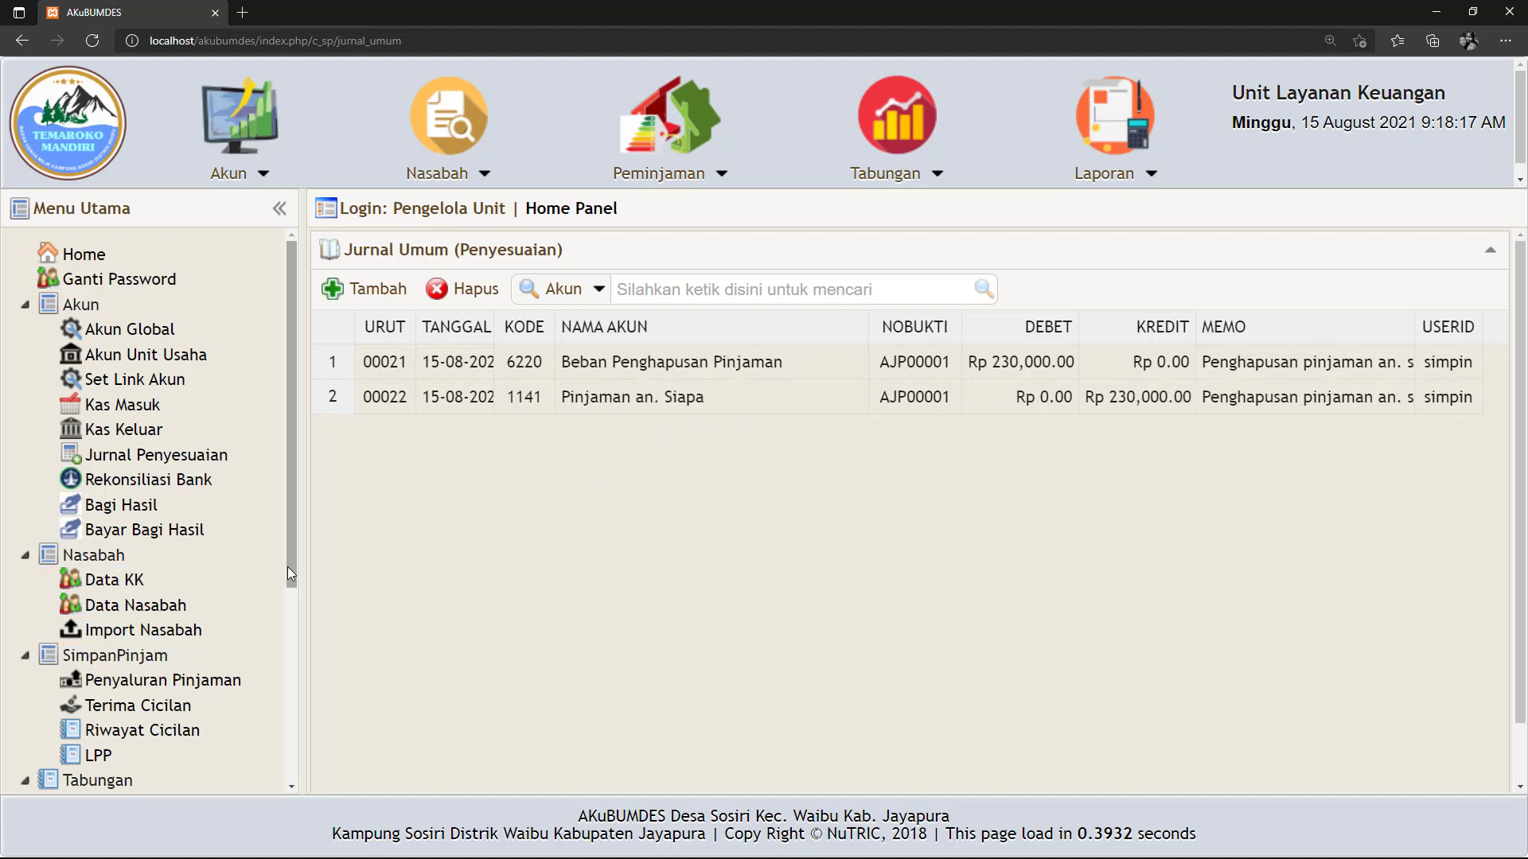
pyautogui.moveTo(288, 567); pyautogui.dragTo(263, 778)
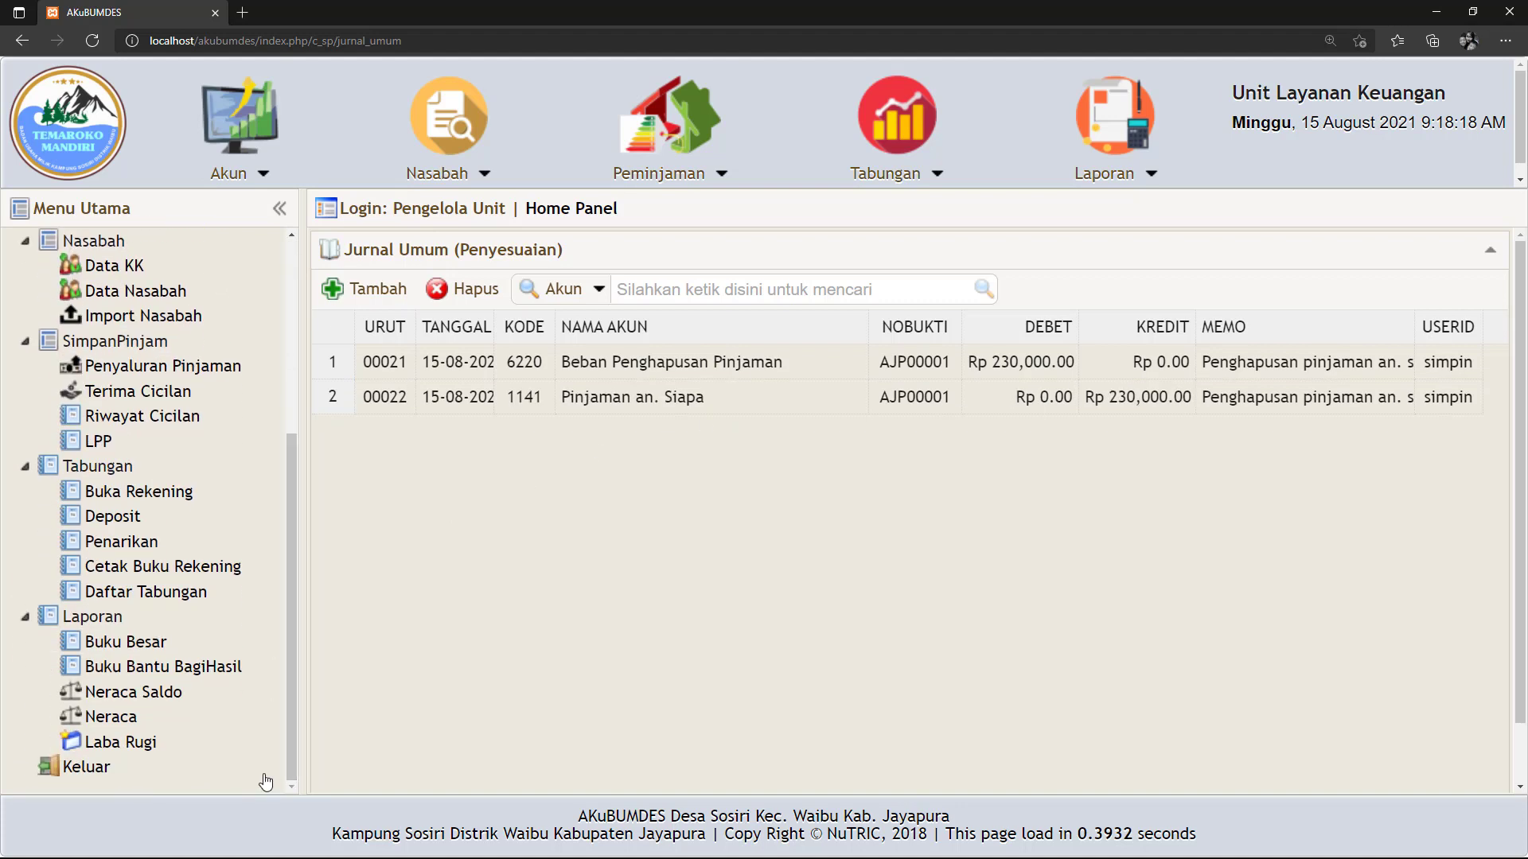
# Generate the 15-08-2021 balance sheet and highlight loan 1141's 0.00 balance.
pyautogui.click(108, 720)
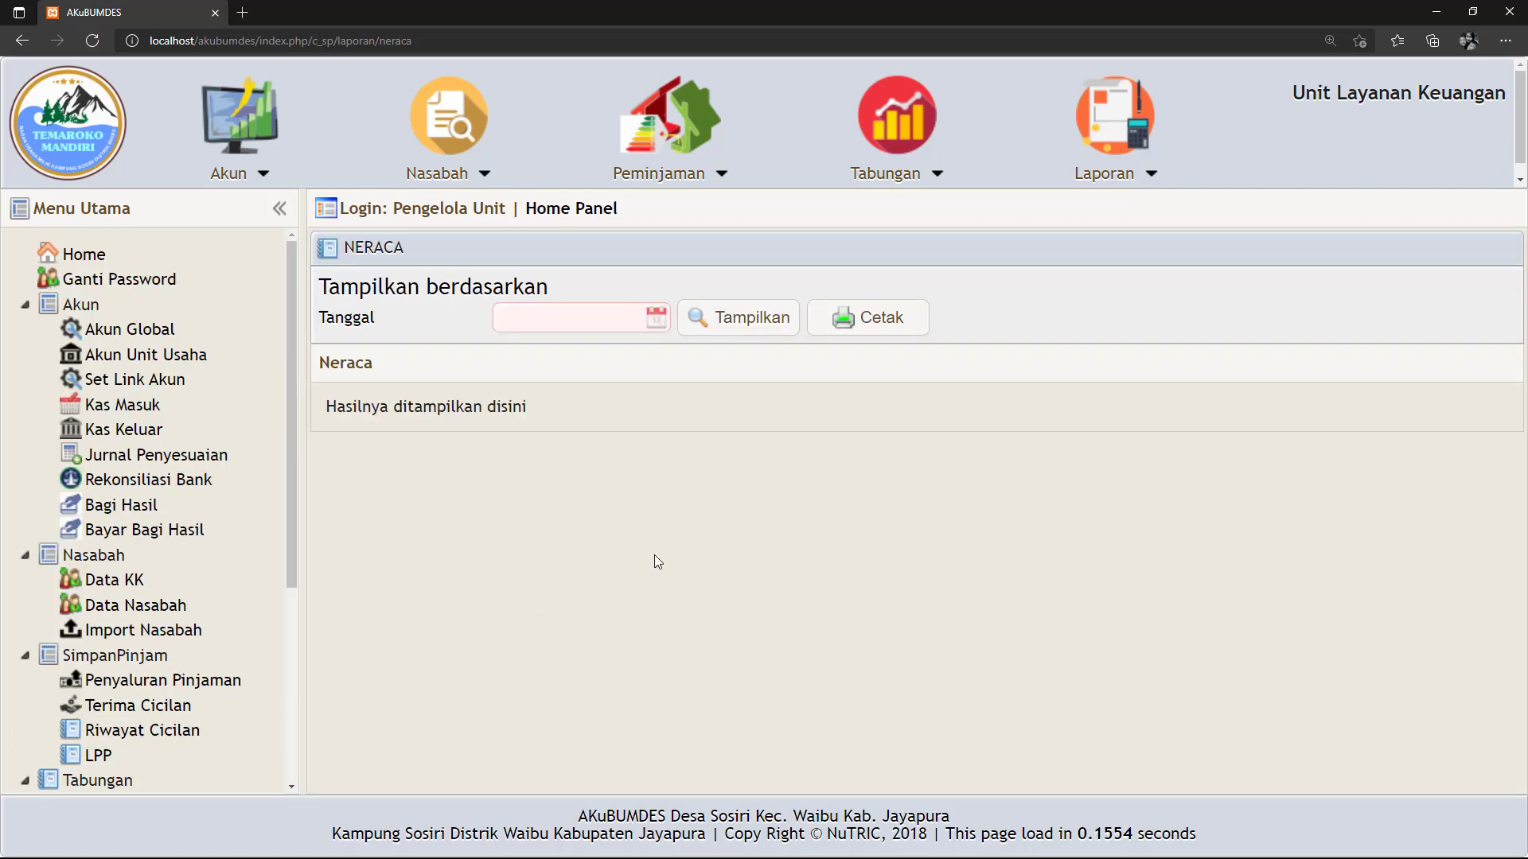
pyautogui.click(656, 317)
pyautogui.click(529, 501)
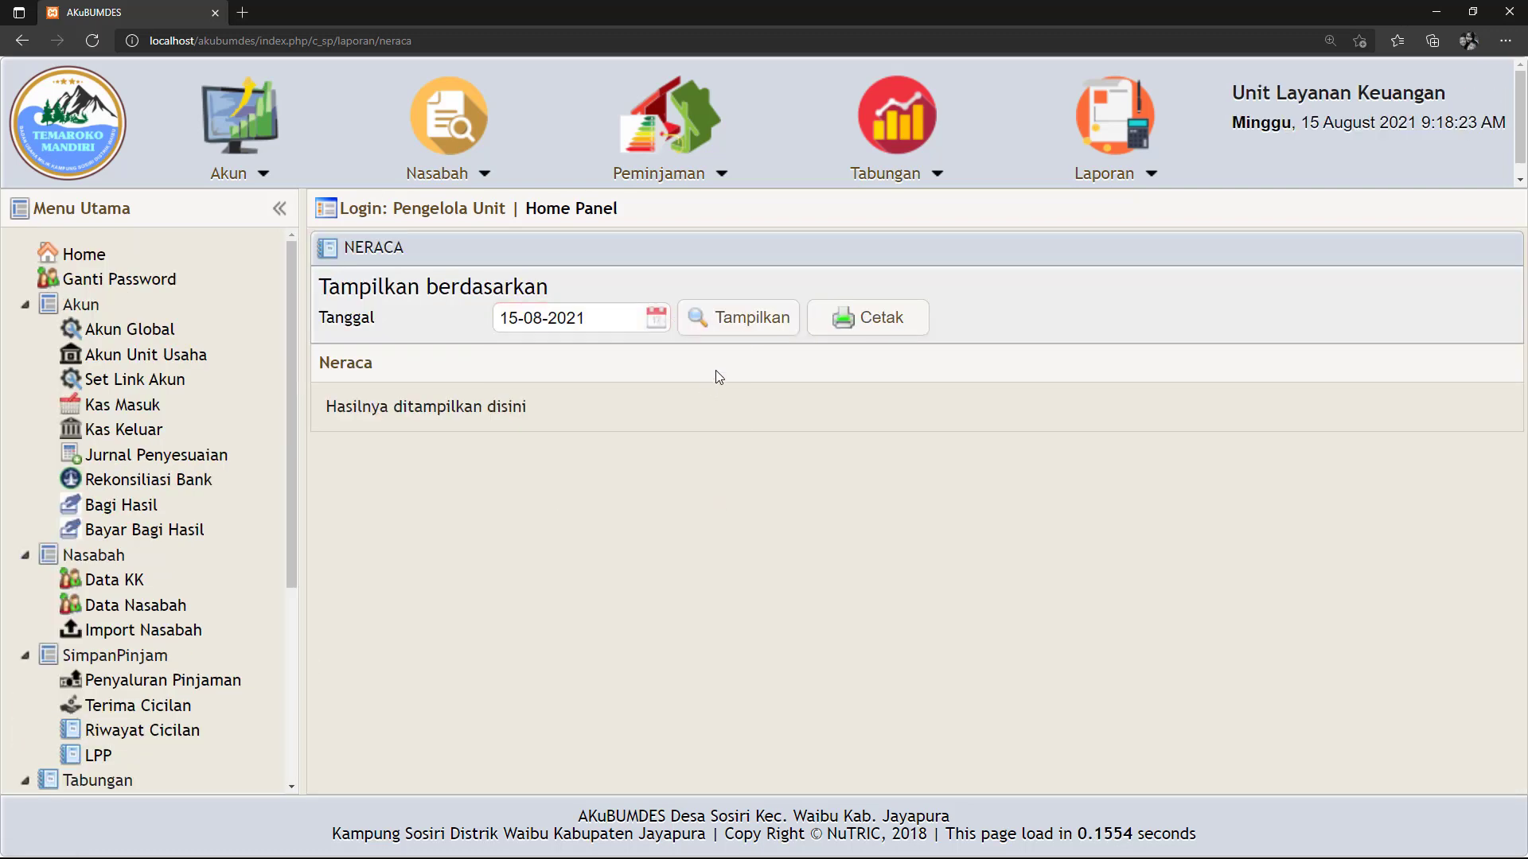
pyautogui.click(738, 320)
pyautogui.scroll(-1, 725, 527)
pyautogui.scroll(-1, 725, 528)
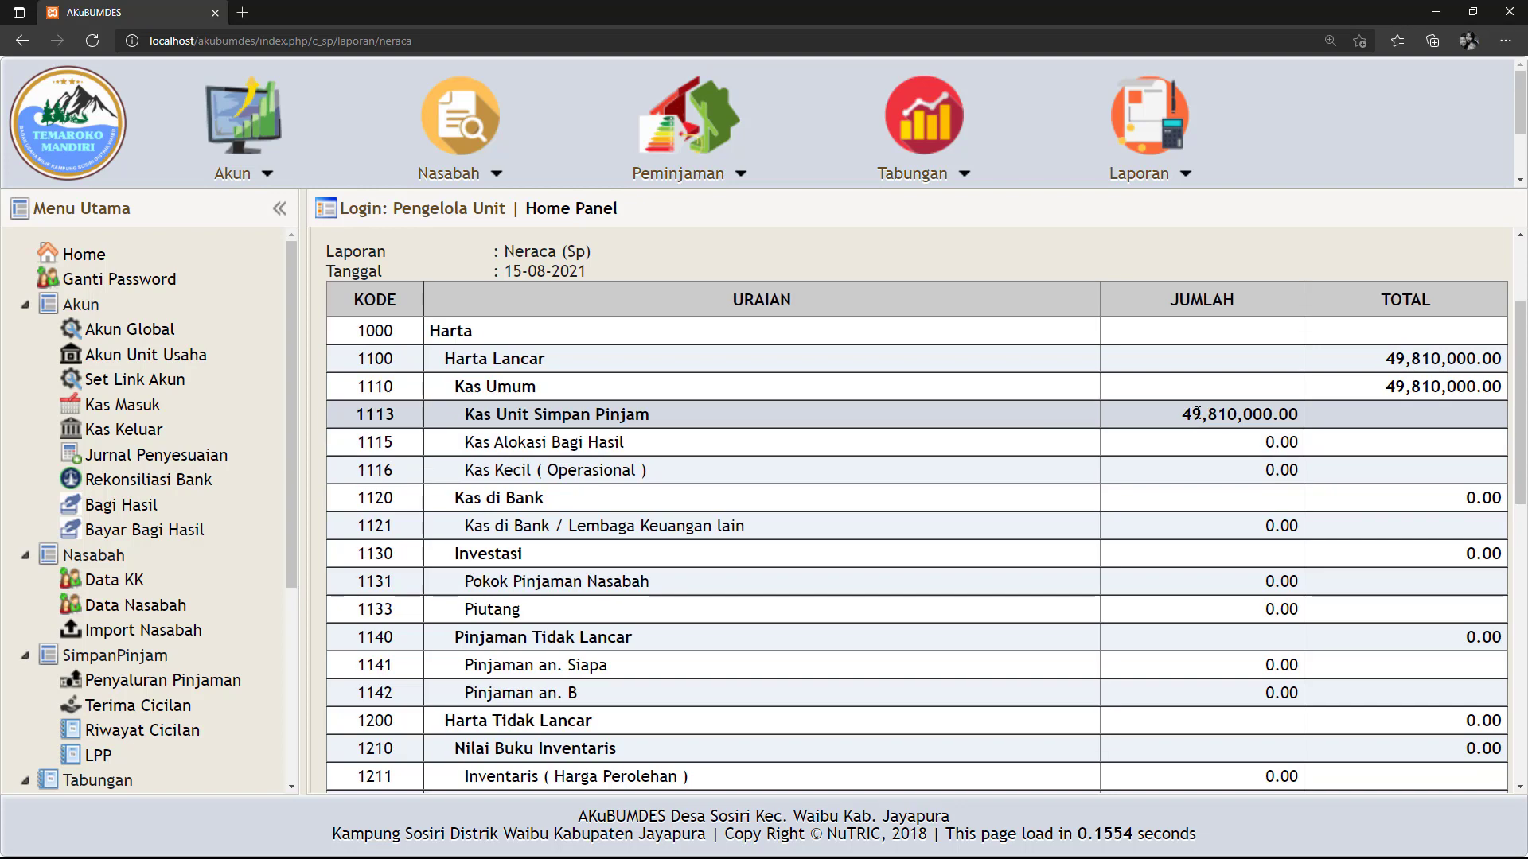
pyautogui.scroll(-3, 1285, 411)
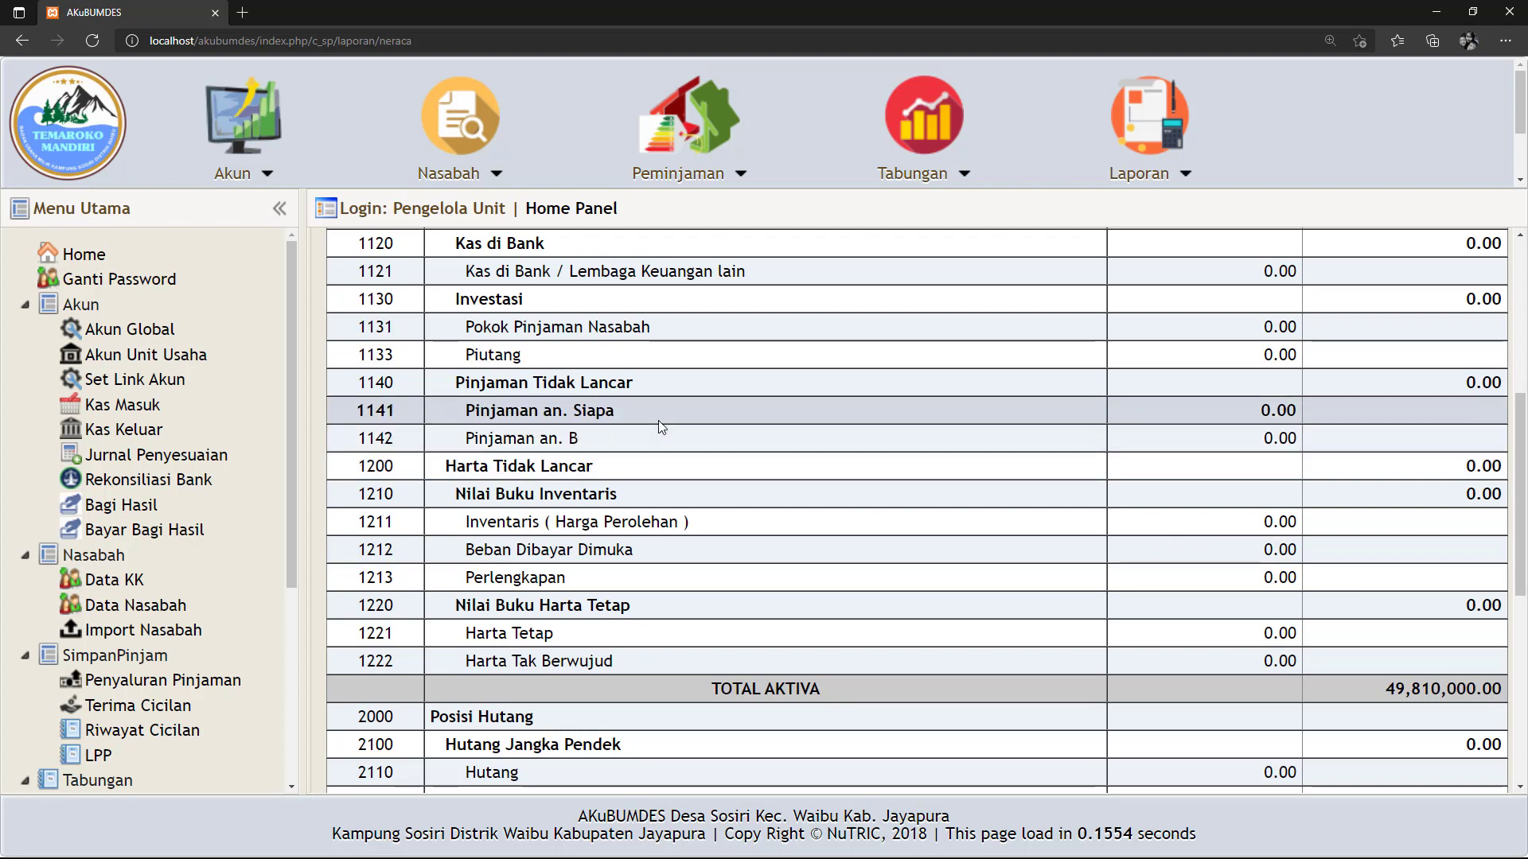
pyautogui.doubleClick(1264, 414)
# Highlight the -190,000.00 Laba Berjalan value in the report.
pyautogui.scroll(3, 1244, 427)
pyautogui.scroll(-6, 1243, 428)
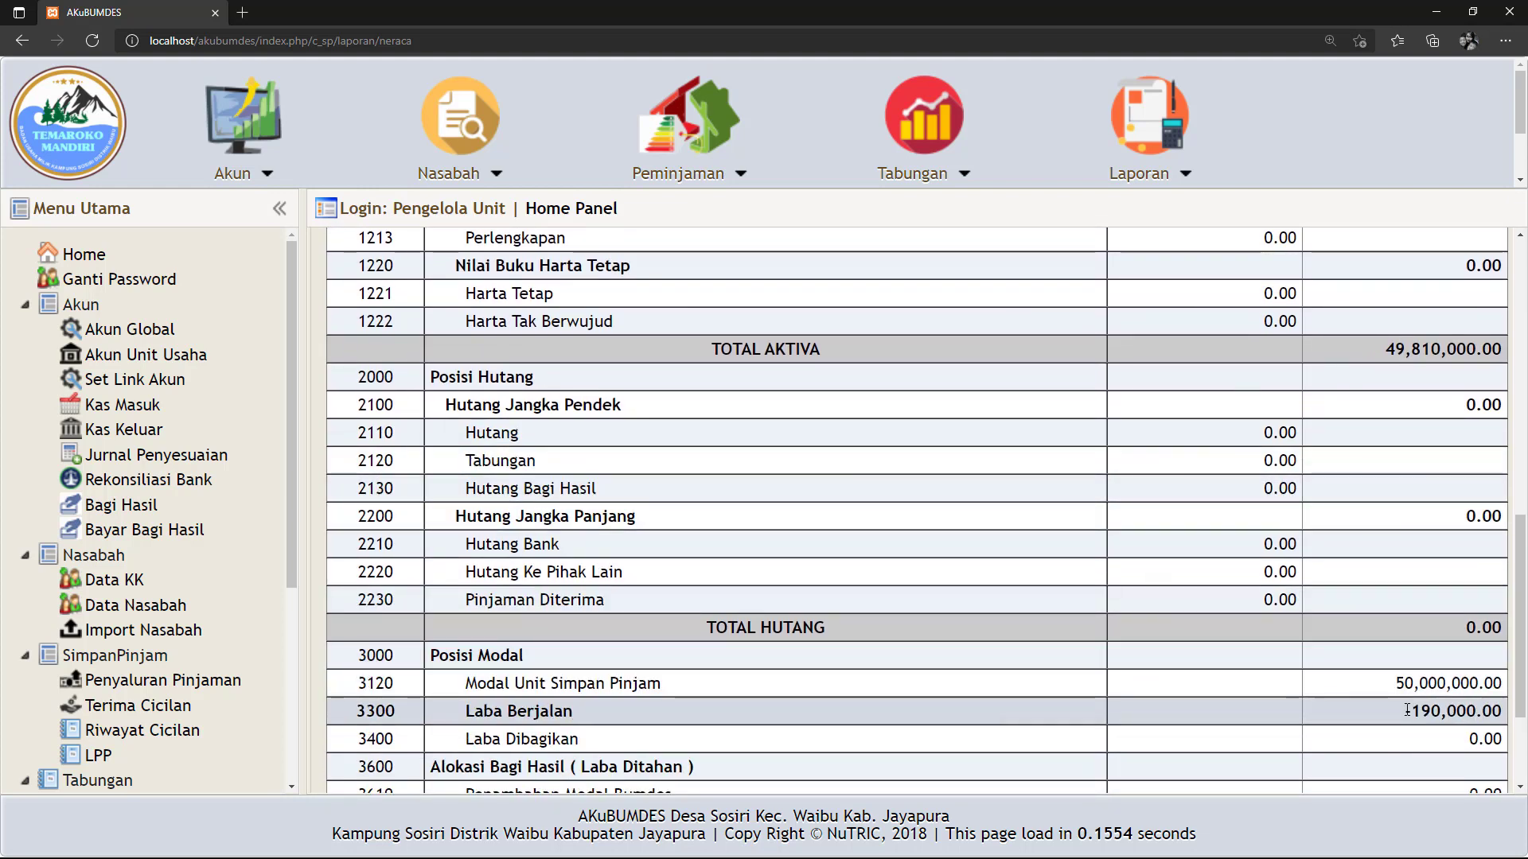
pyautogui.moveTo(1411, 710); pyautogui.dragTo(1461, 712)
pyautogui.doubleClick(1445, 715)
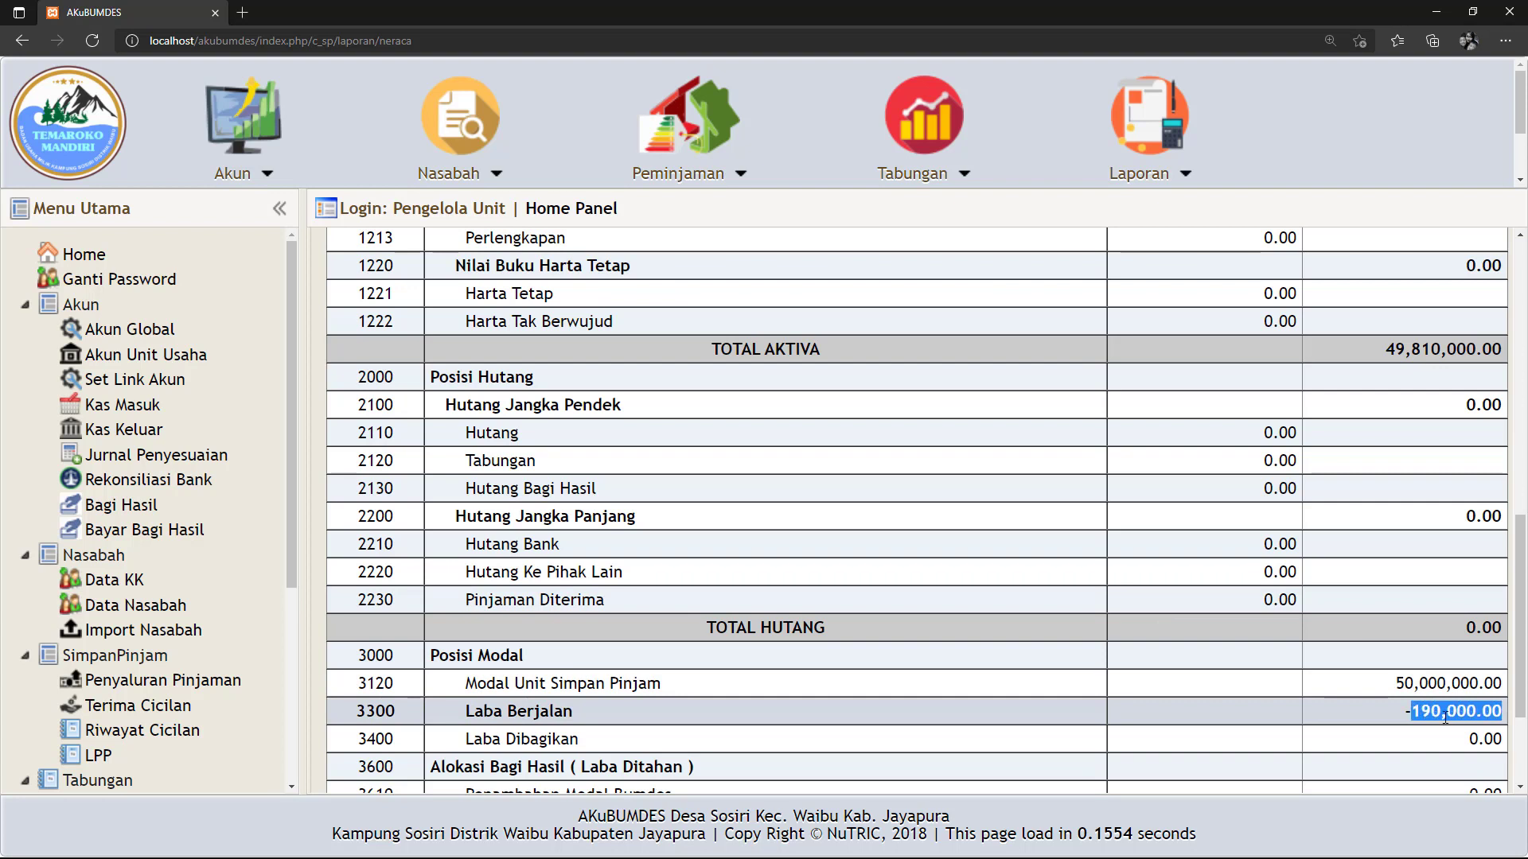
pyautogui.click(1394, 717)
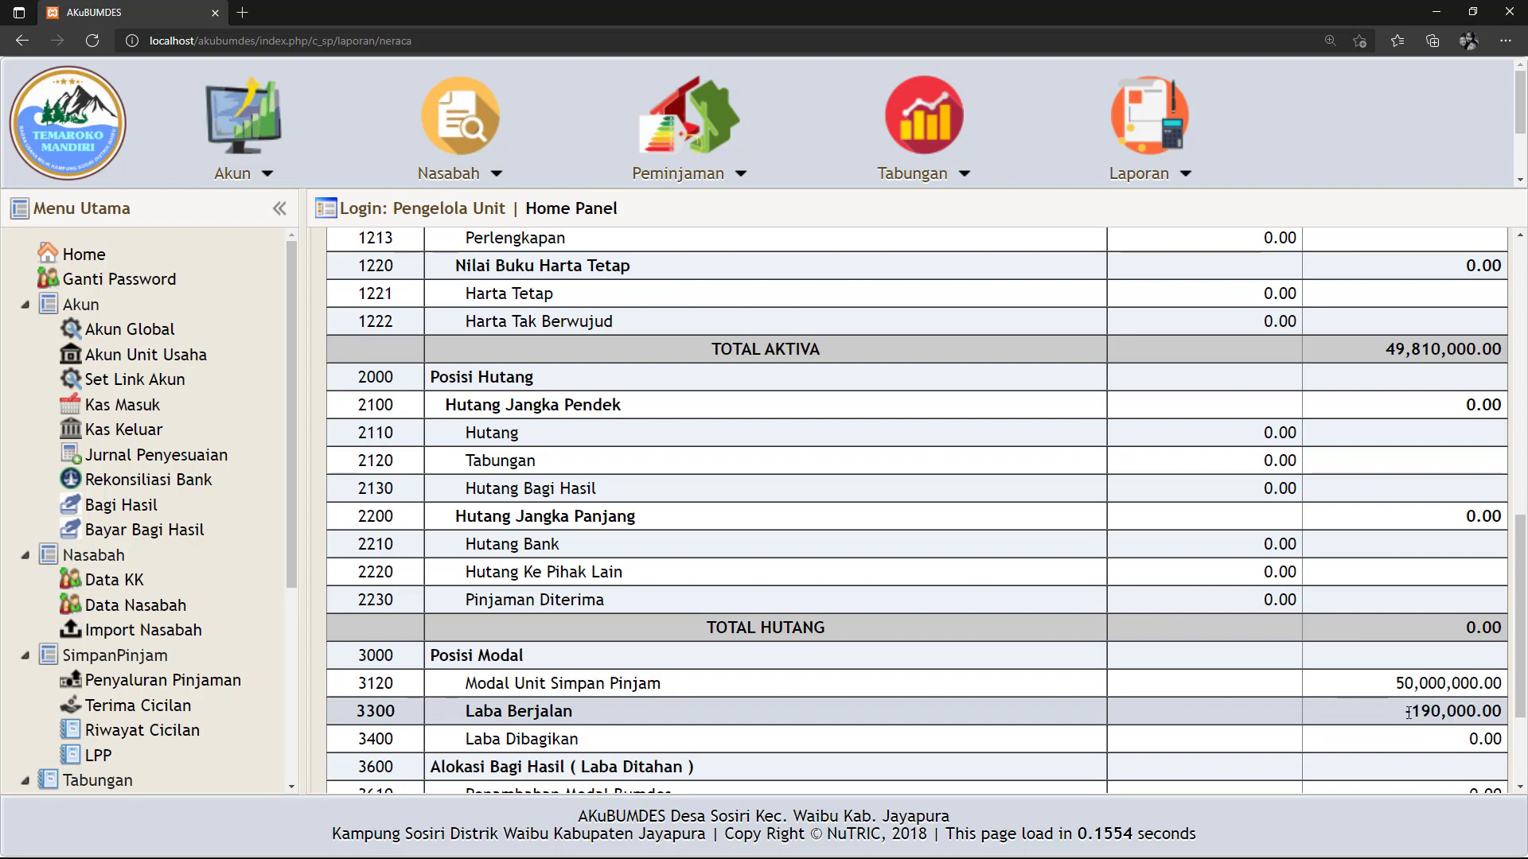
pyautogui.moveTo(1408, 714); pyautogui.dragTo(1496, 715)
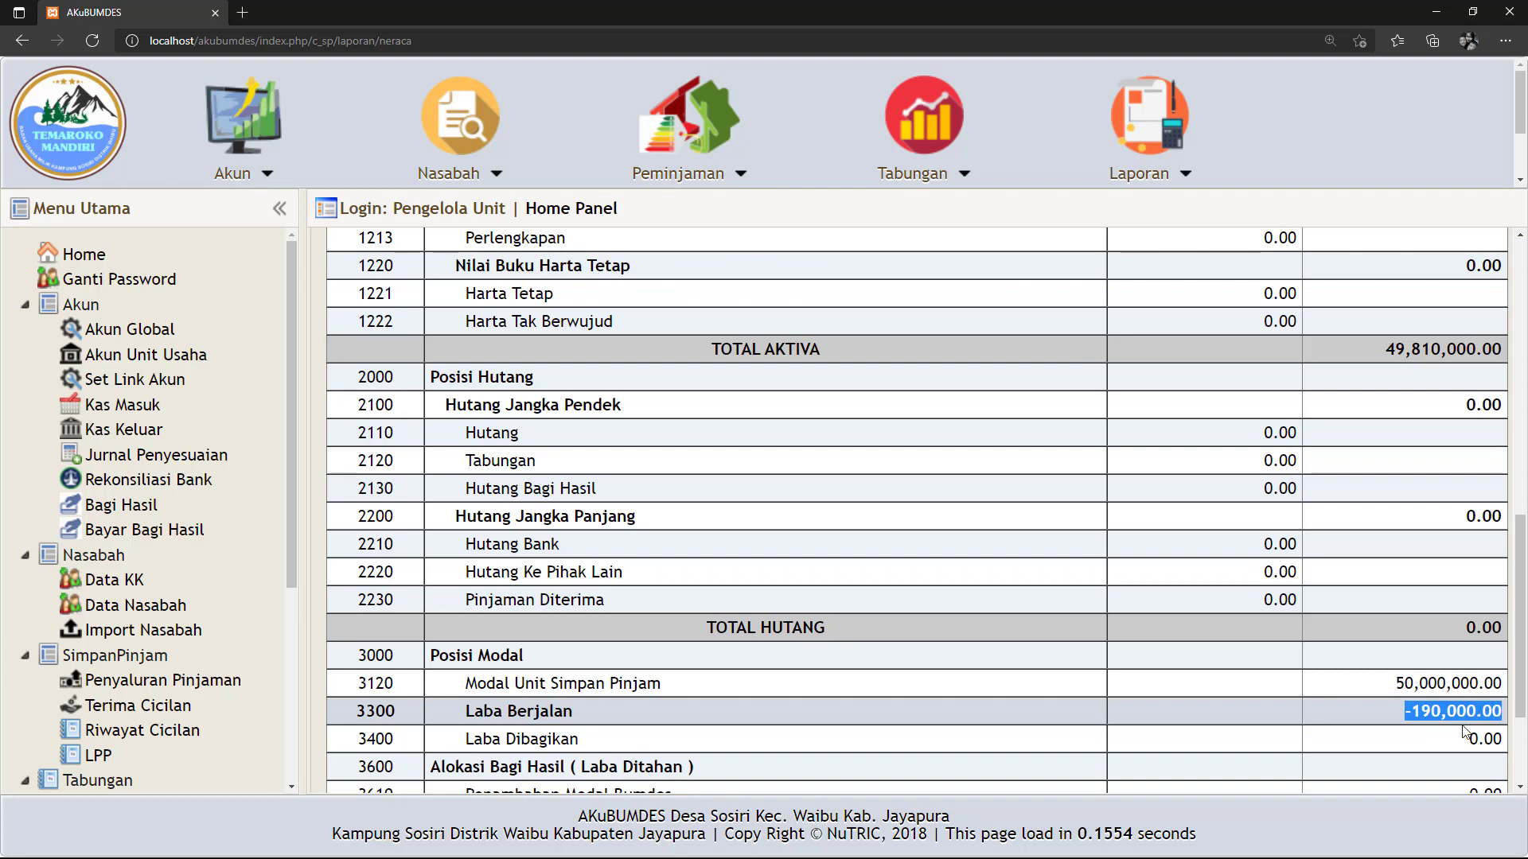
pyautogui.click(1407, 718)
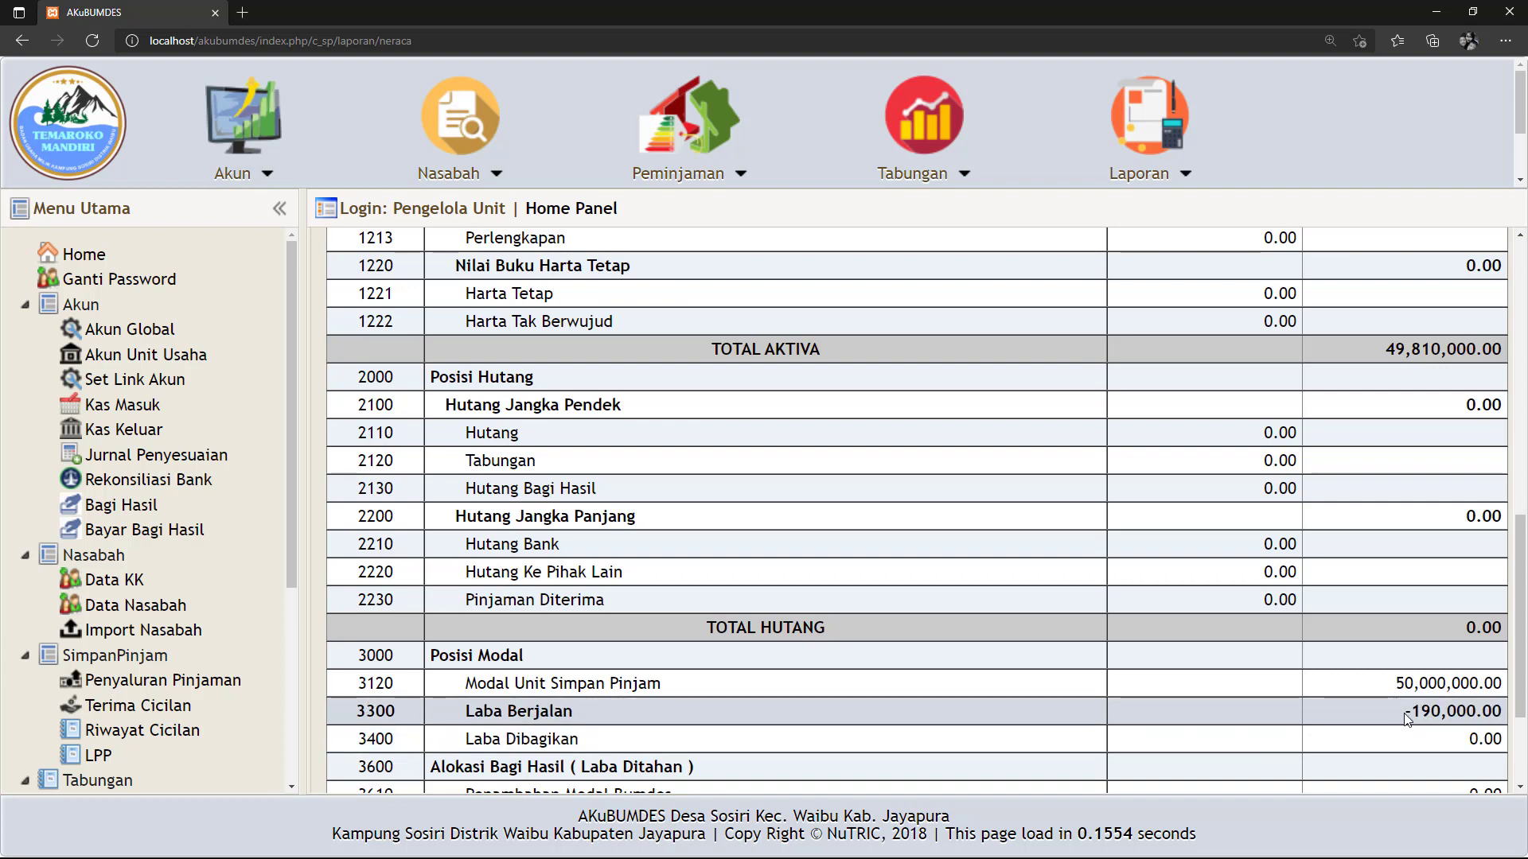
pyautogui.moveTo(1406, 718); pyautogui.dragTo(1502, 714)
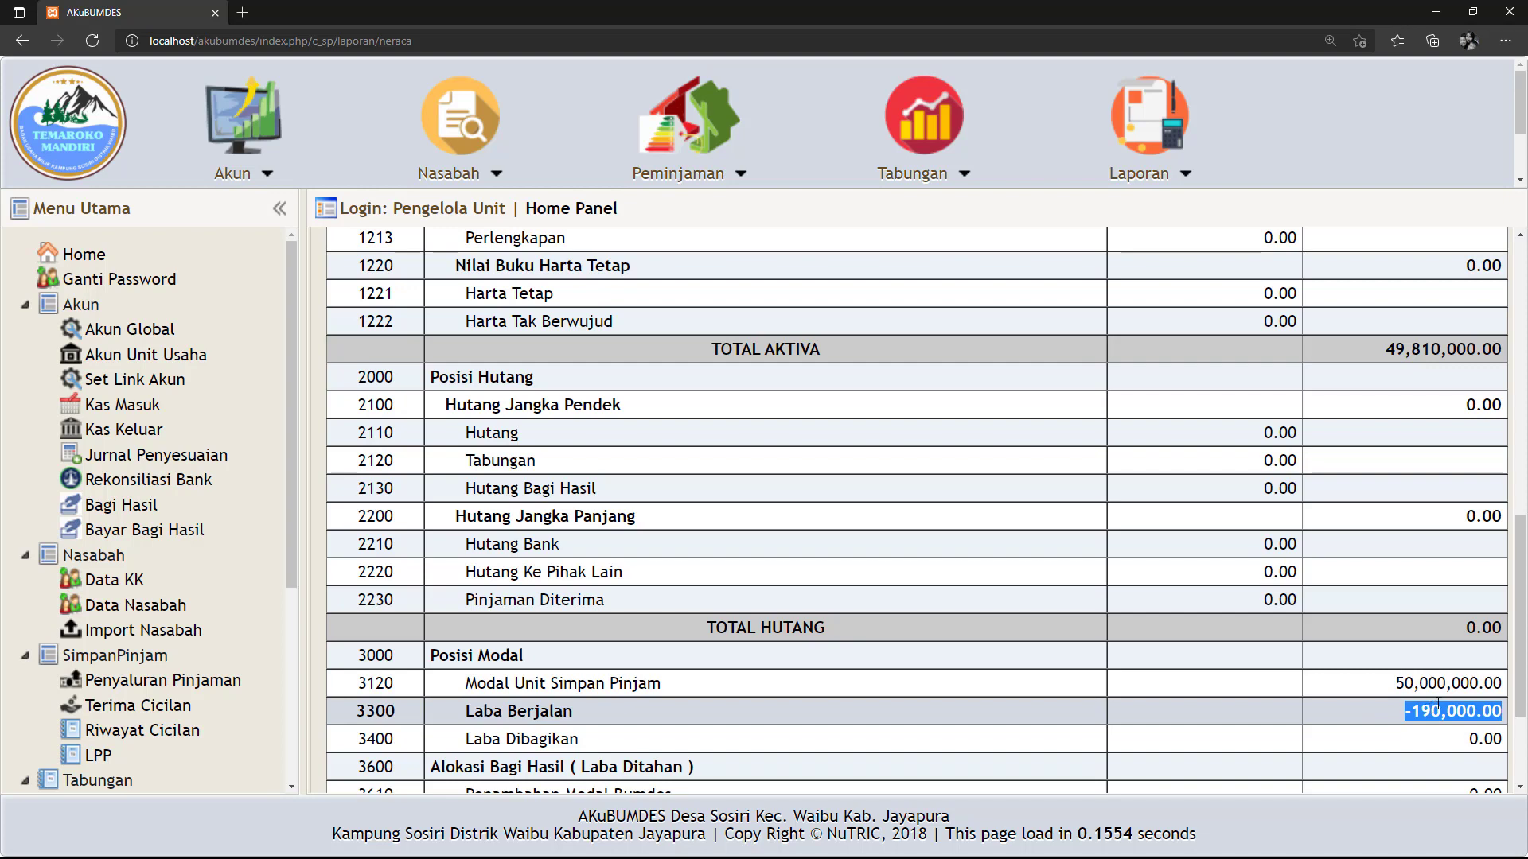
# Scroll through the report to compare total assets and liabilities plus equity at 49,810,000.00.
pyautogui.scroll(4, 1438, 705)
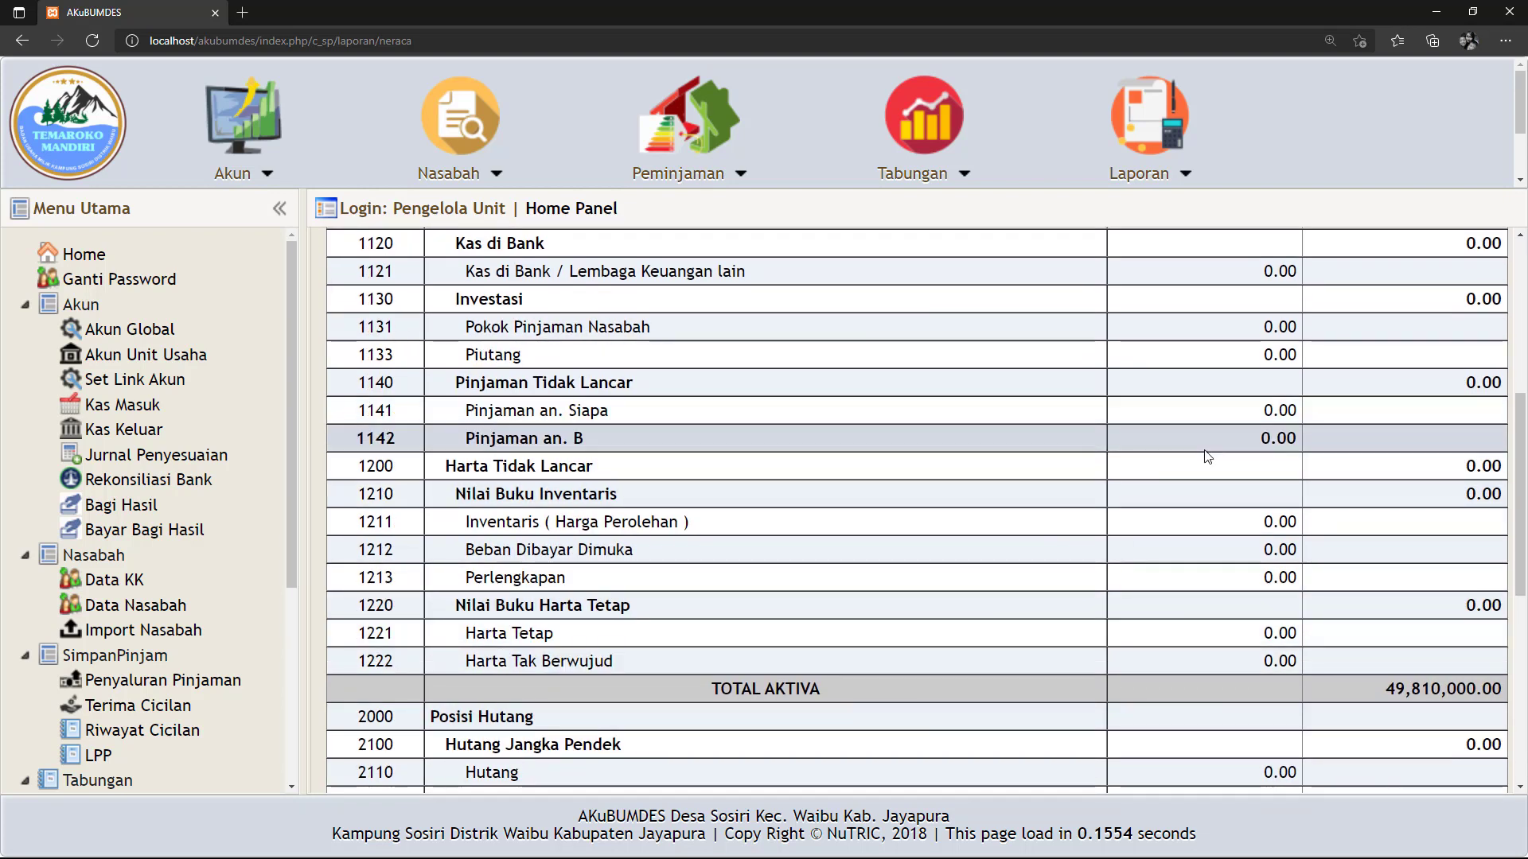
pyautogui.scroll(-3, 1204, 453)
pyautogui.scroll(-3, 1186, 506)
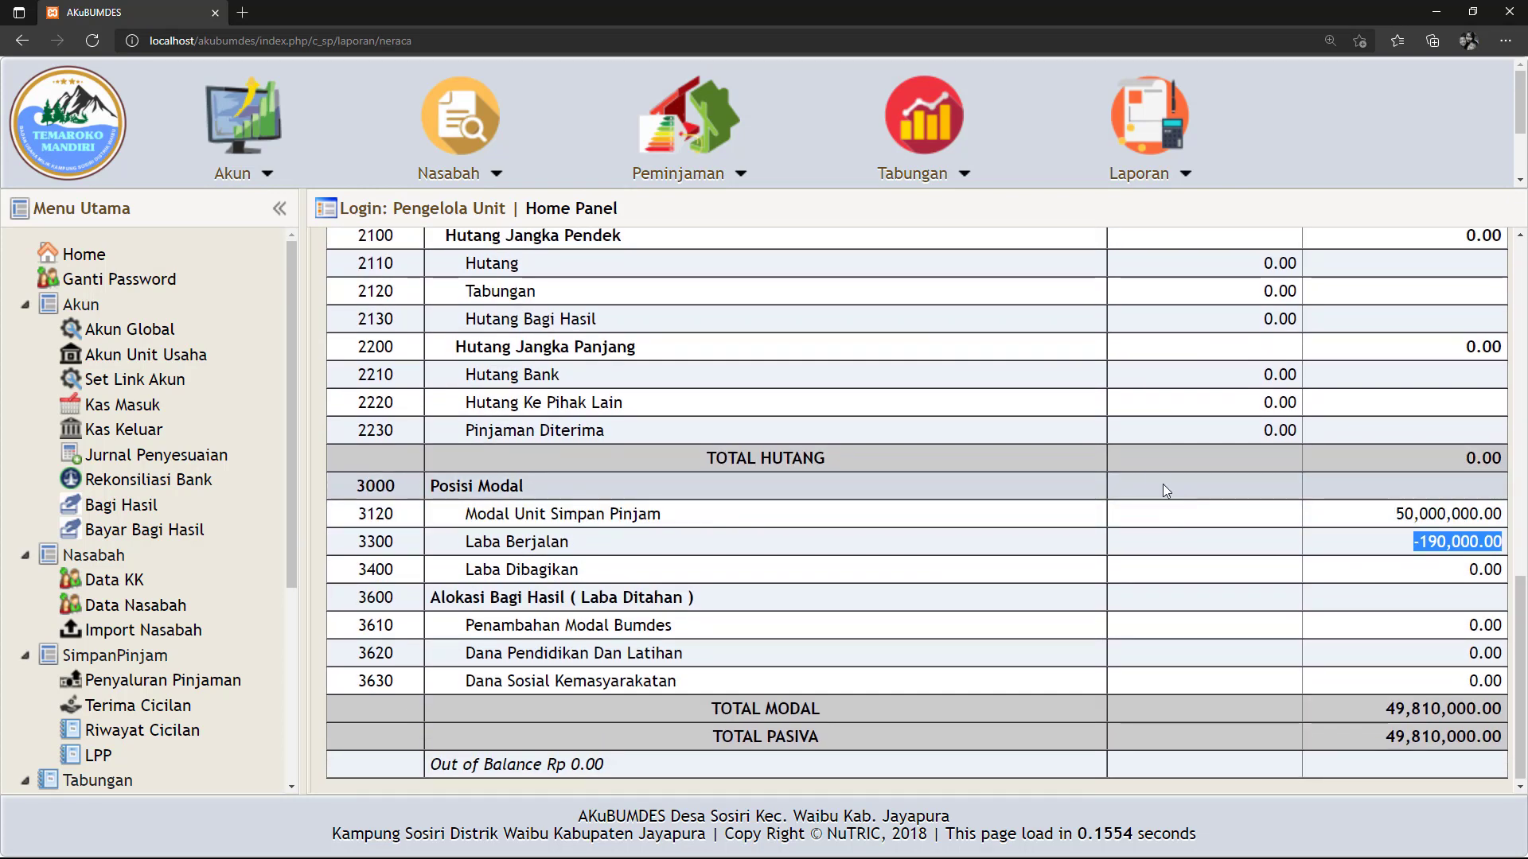
pyautogui.scroll(6, 1162, 477)
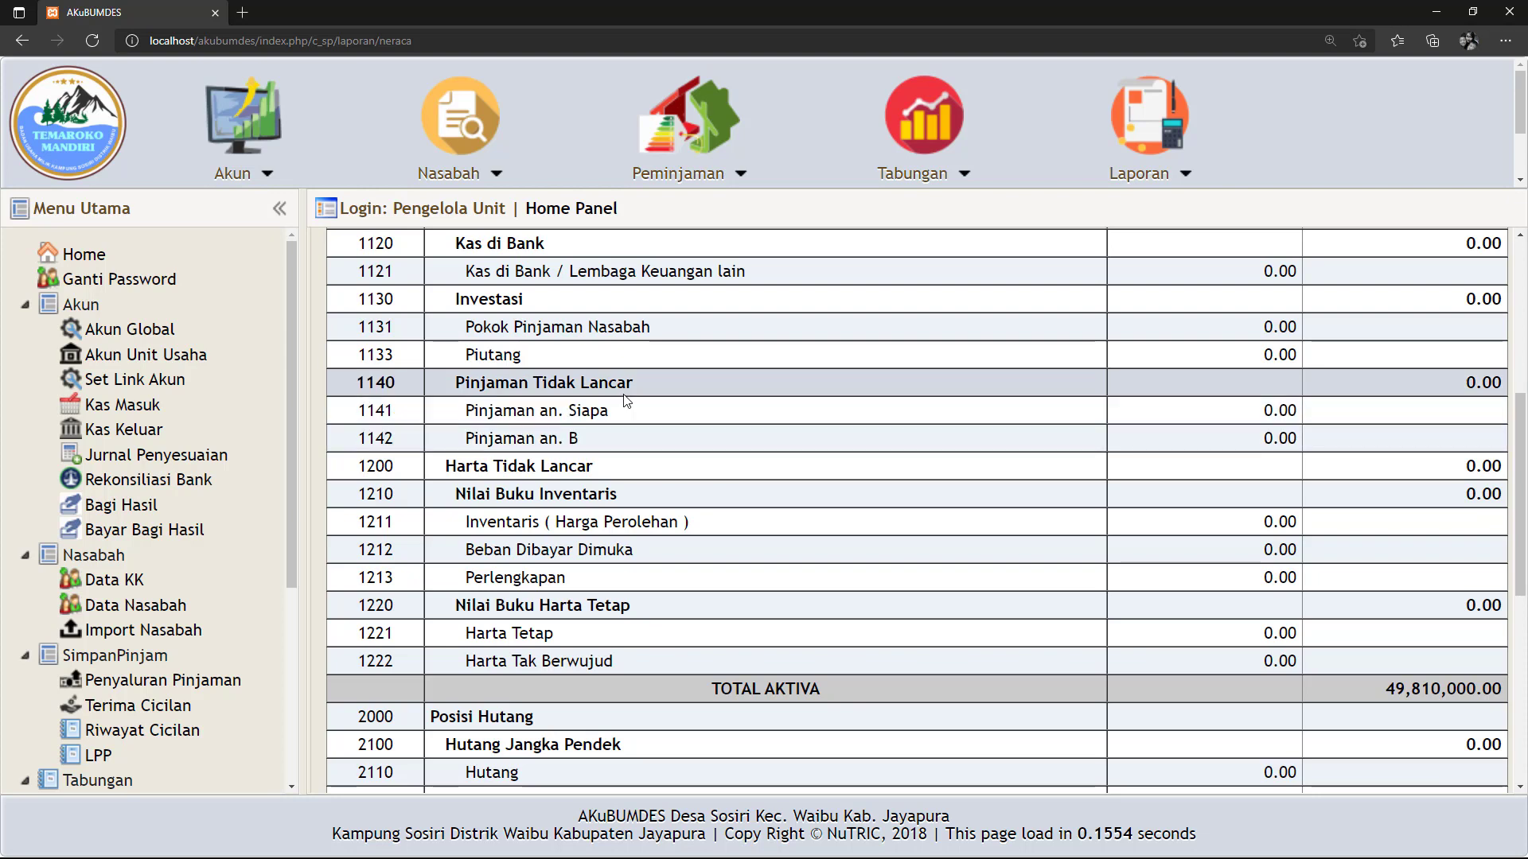
pyautogui.scroll(-5, 686, 408)
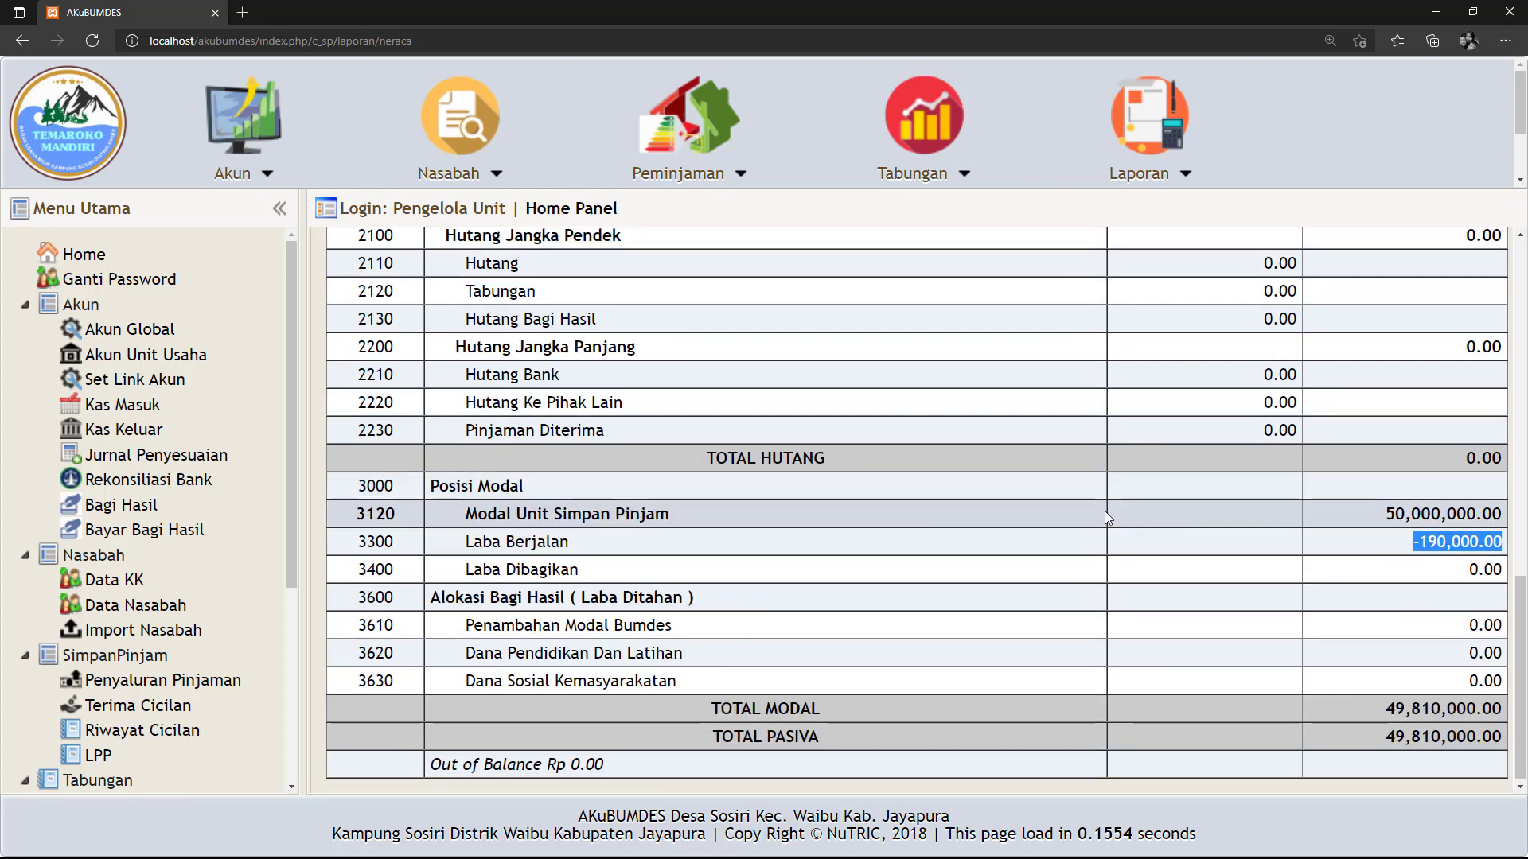
pyautogui.scroll(1, 1092, 511)
pyautogui.scroll(3, 1091, 509)
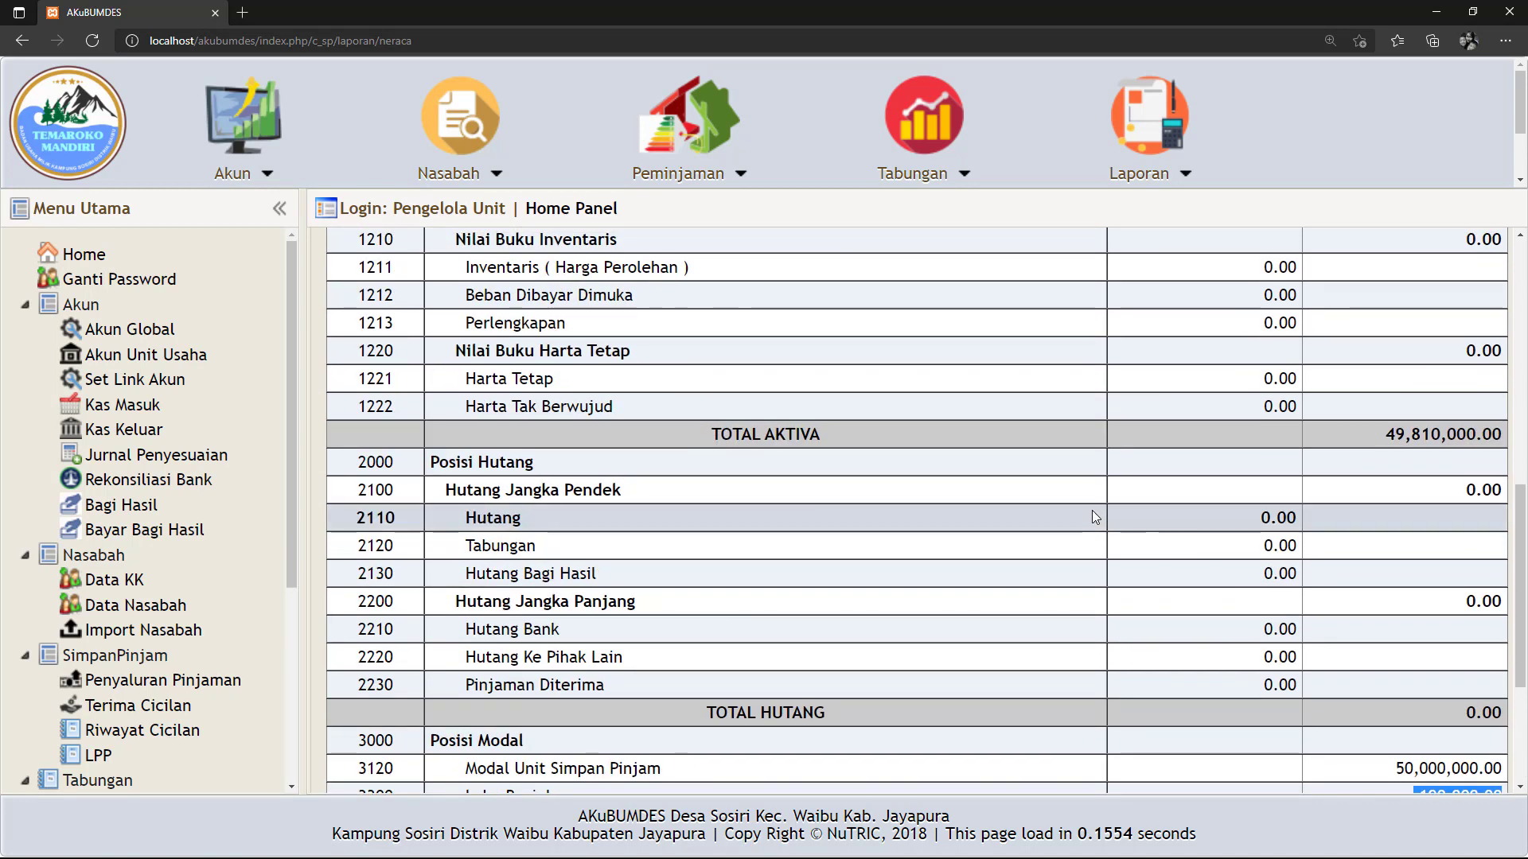